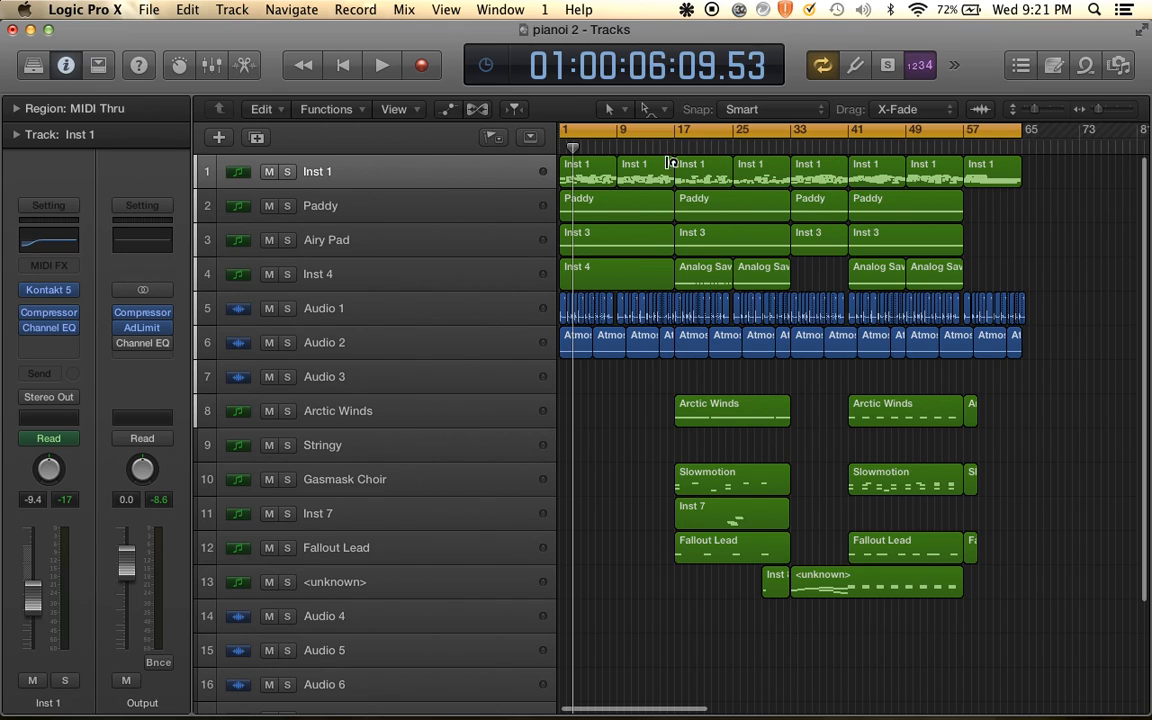
Open the first Inst 1 region in the Piano Roll and enlarge the note area to view its full note range
click(601, 171)
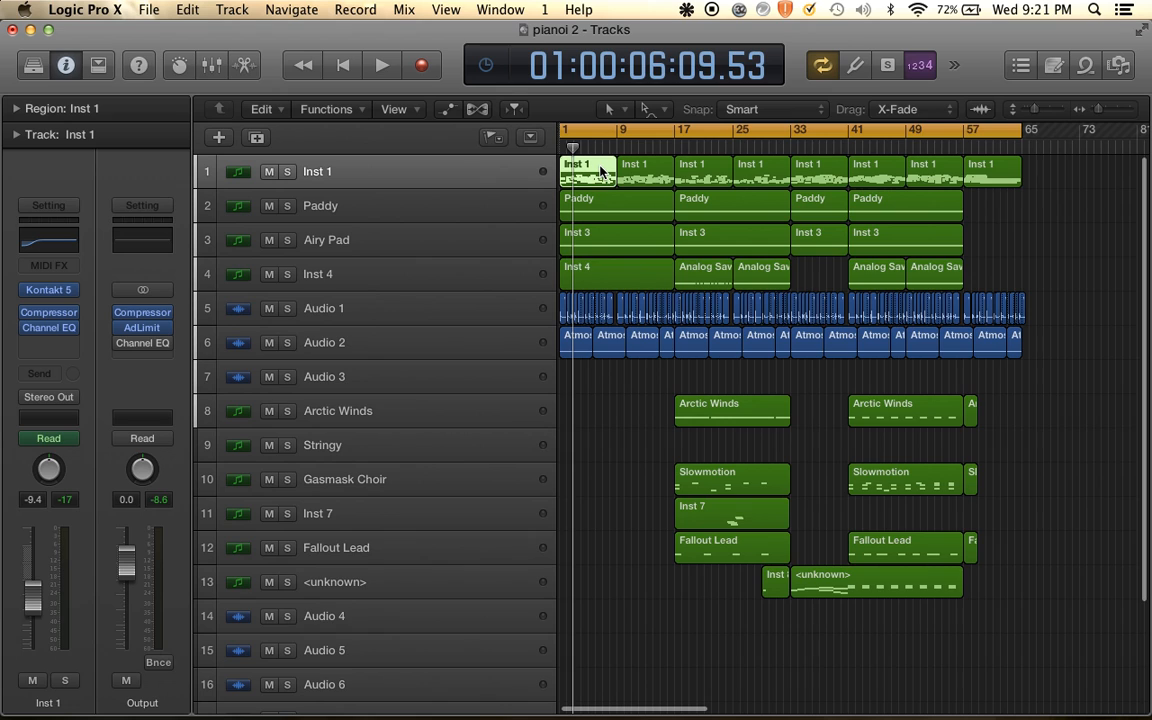
double_click(601, 171)
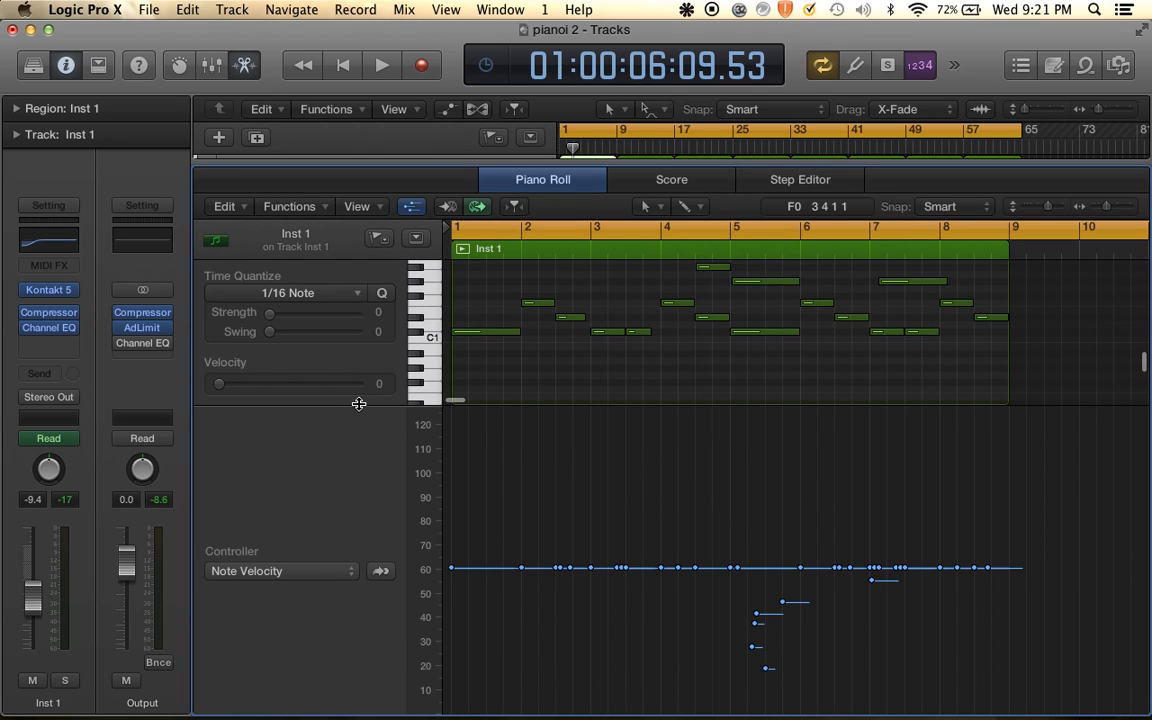
drag(358, 403, 358, 640)
scroll(723, 500, up, 5)
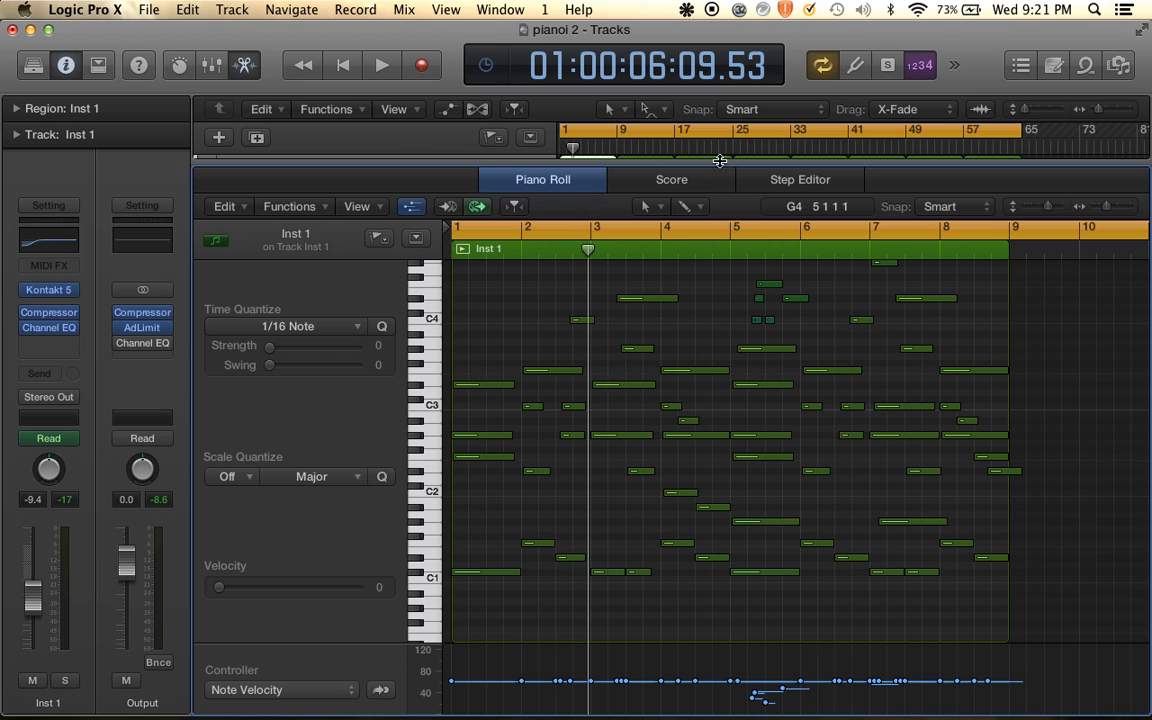
Shrink and close the Piano Roll pane so the arrangement fills the window, and deselect the Inst 1 region
drag(720, 161, 745, 530)
scroll(787, 316, down, 5)
scroll(787, 316, up, 5)
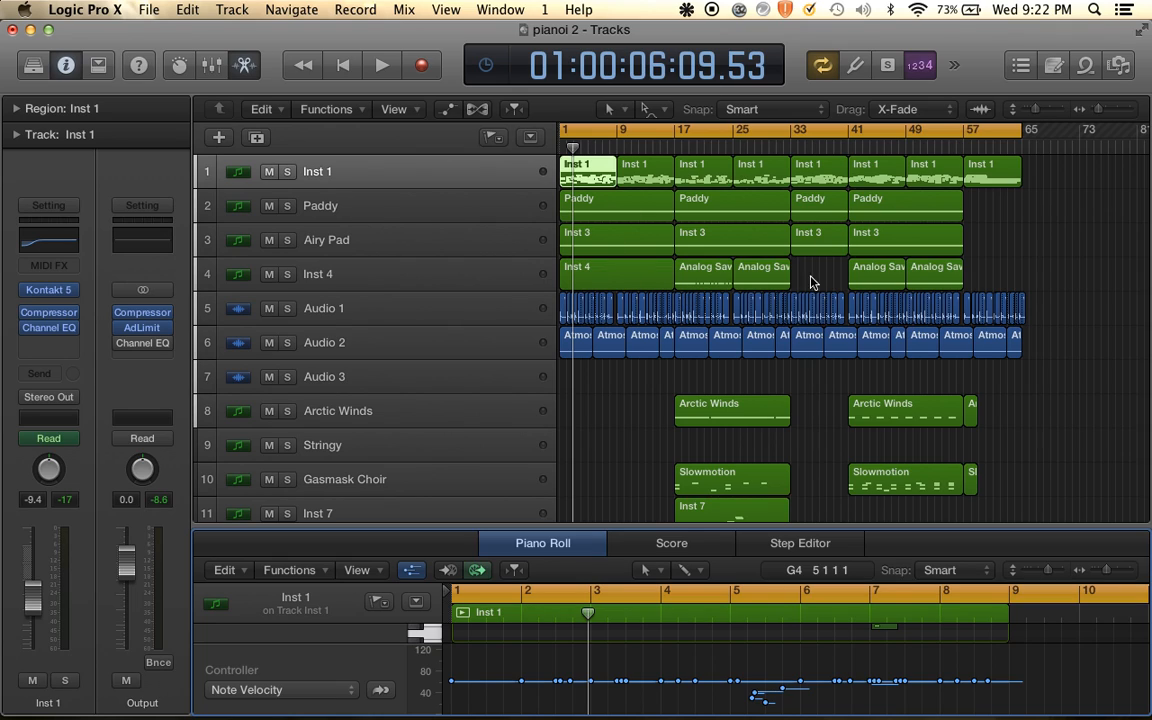
click(993, 252)
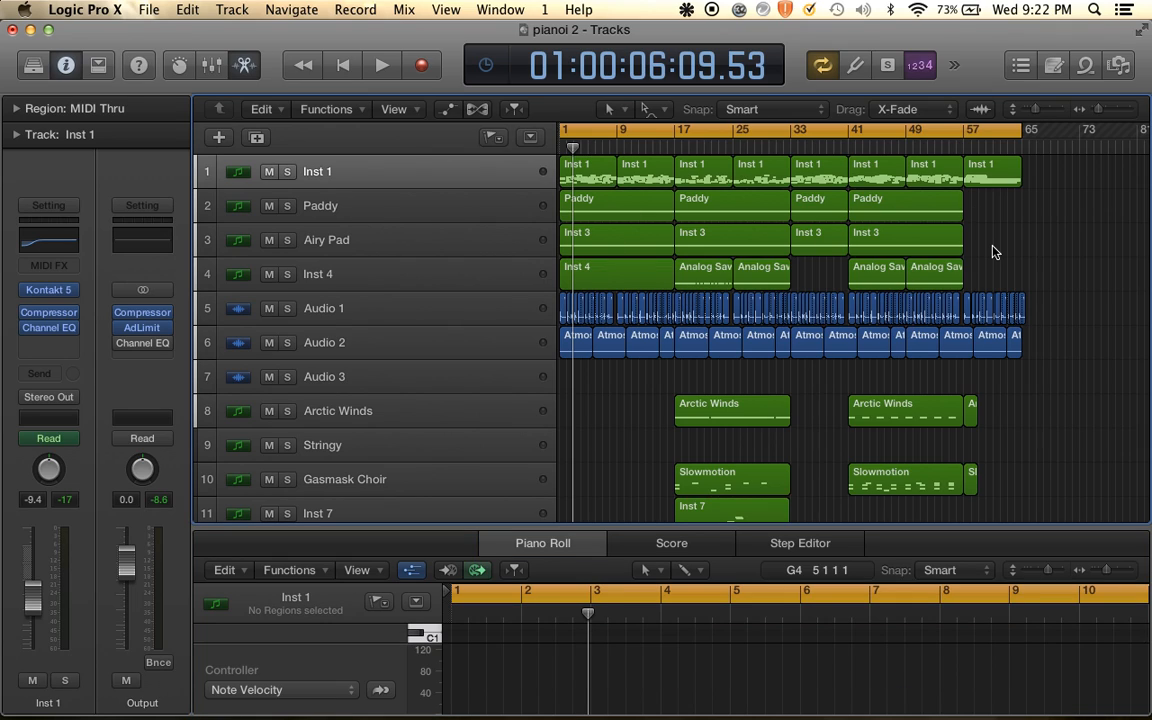
drag(627, 527, 627, 714)
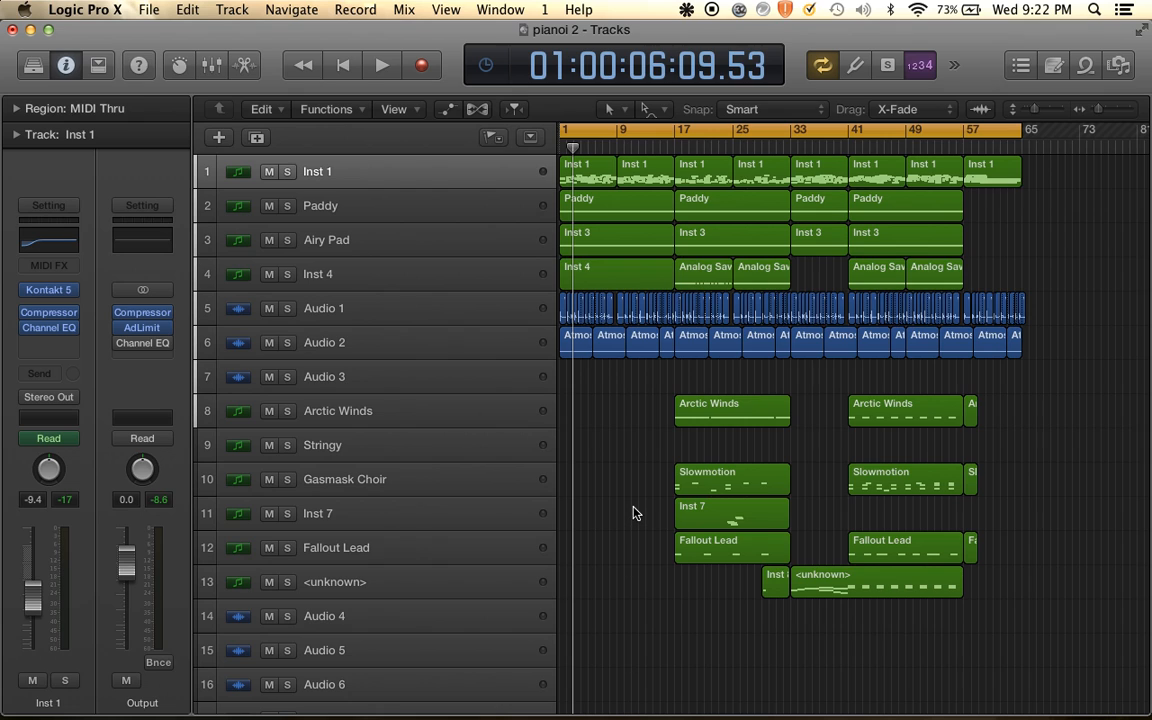
scroll(636, 512, up, 8)
scroll(636, 512, left, 3)
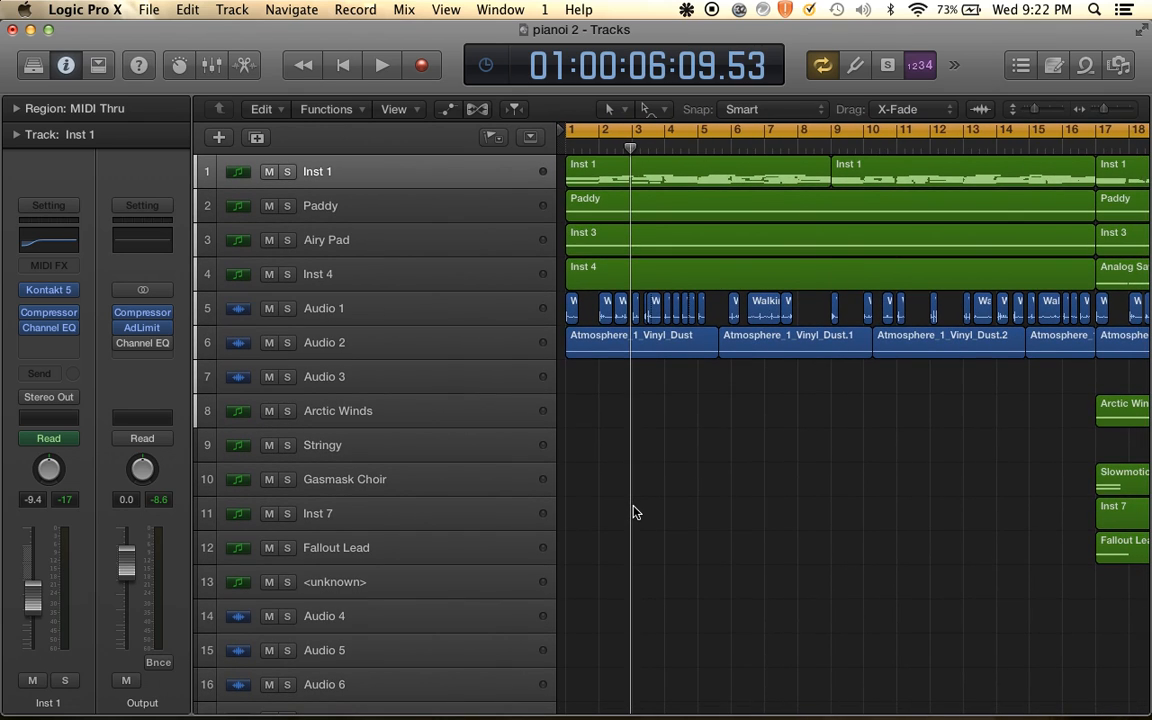
scroll(682, 249, down, 4)
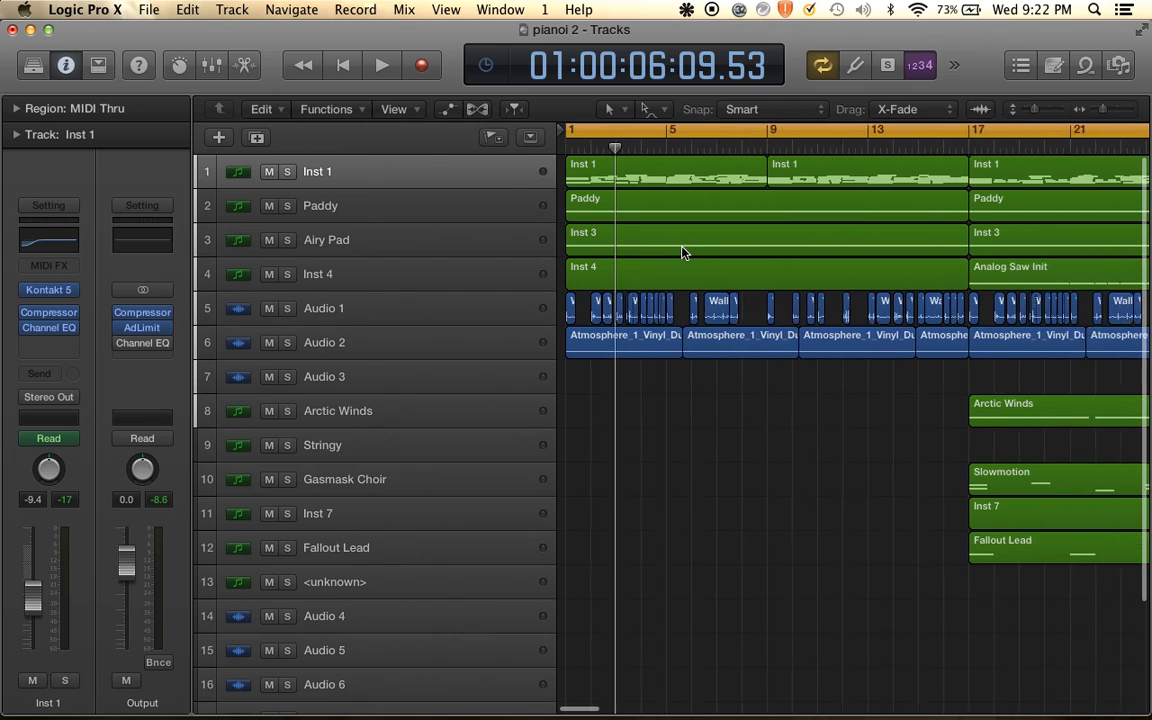
scroll(687, 254, down, 8)
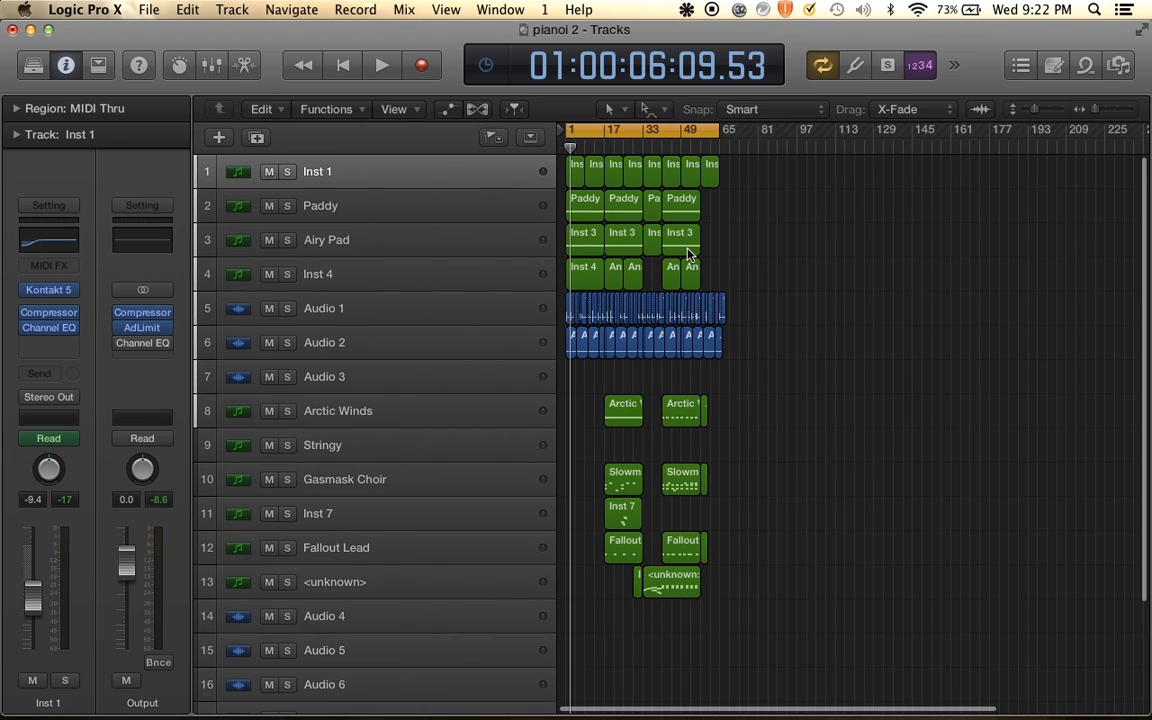
scroll(687, 254, up, 6)
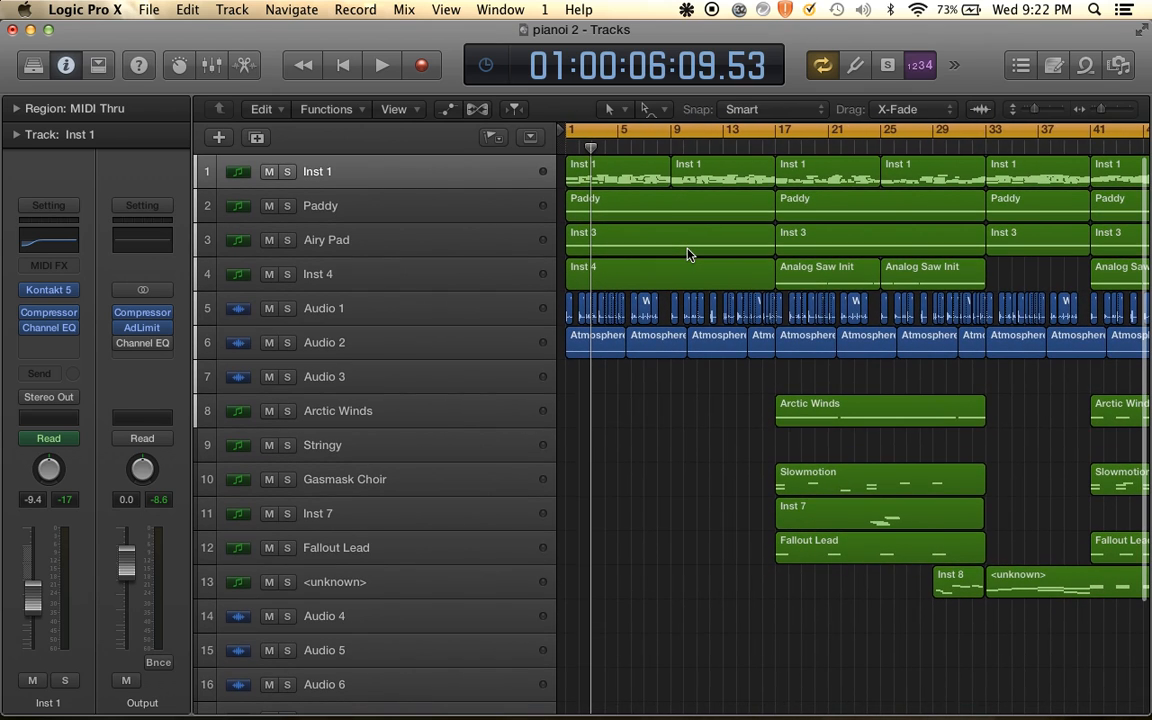
Select the Paddy track with all its regions and view them along the timeline
click(509, 183)
click(509, 208)
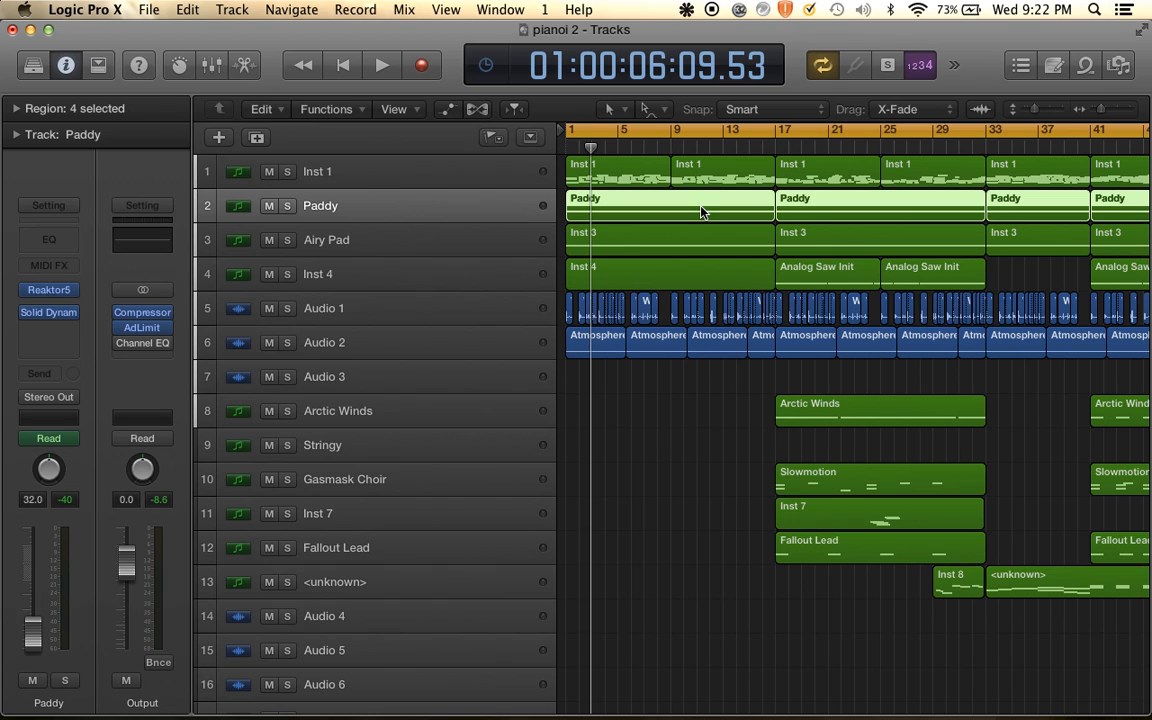
scroll(701, 212, down, 8)
scroll(701, 212, up, 6)
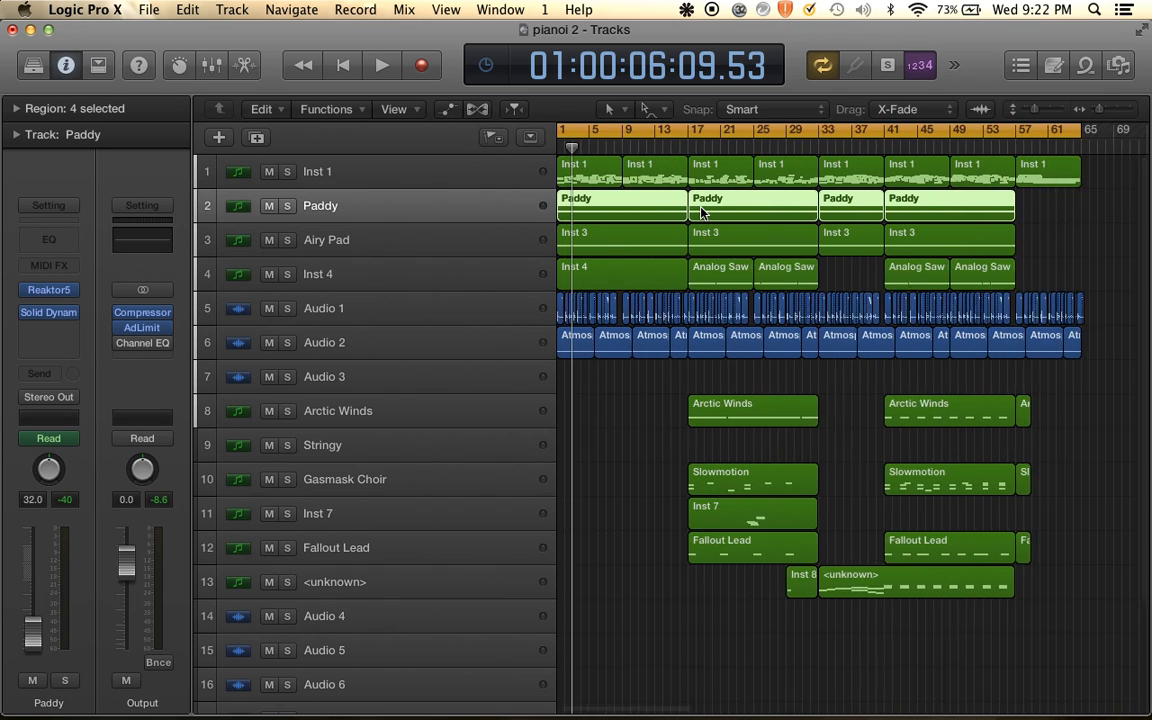
scroll(701, 212, down, 4)
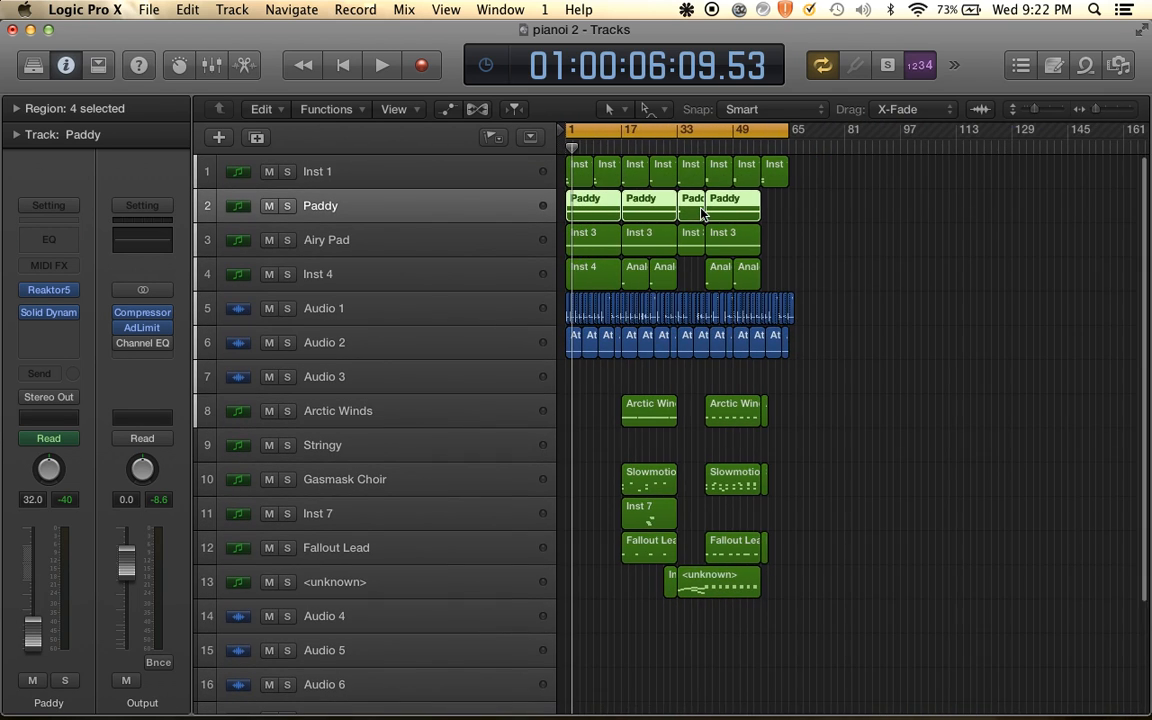
scroll(702, 213, up, 5)
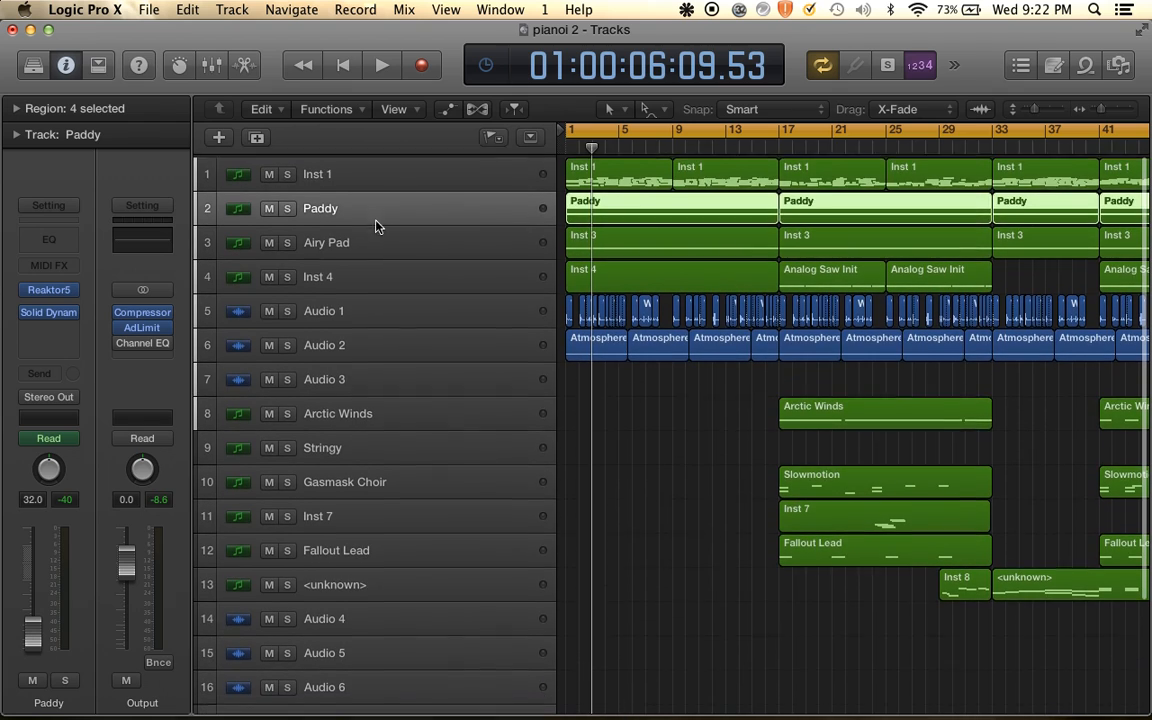
Select the Inst 1 track with all its regions and inspect them along the timeline
click(419, 181)
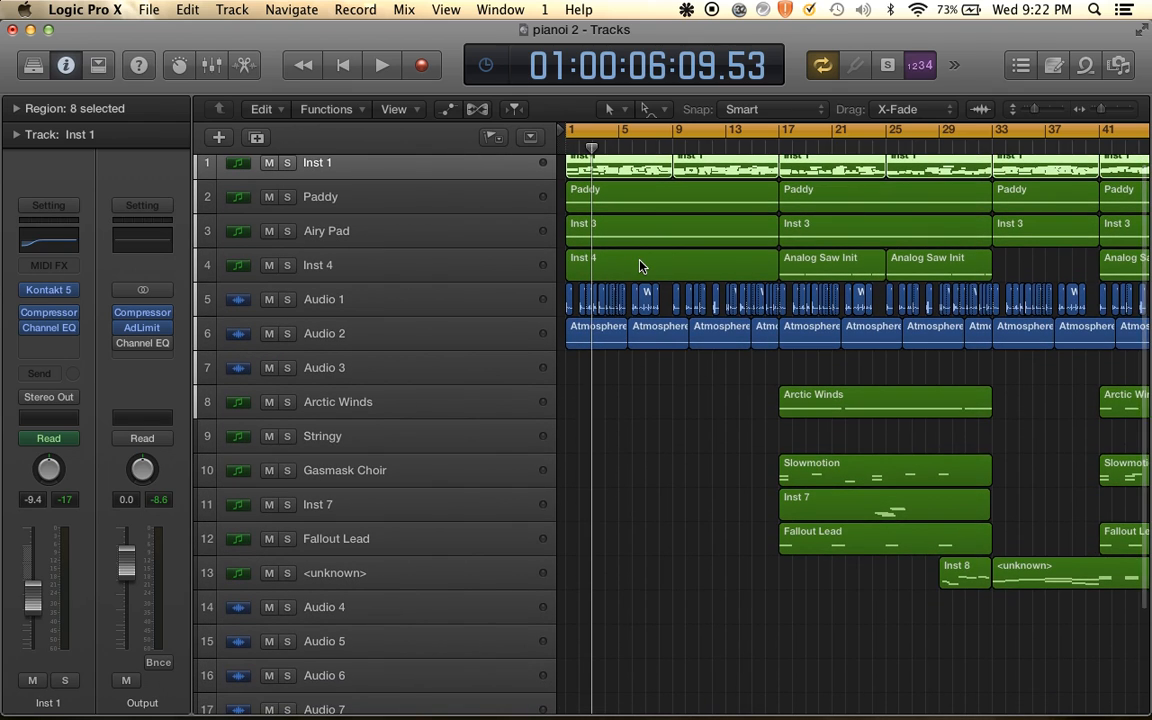
scroll(640, 266, up, 1)
scroll(640, 266, up, 3)
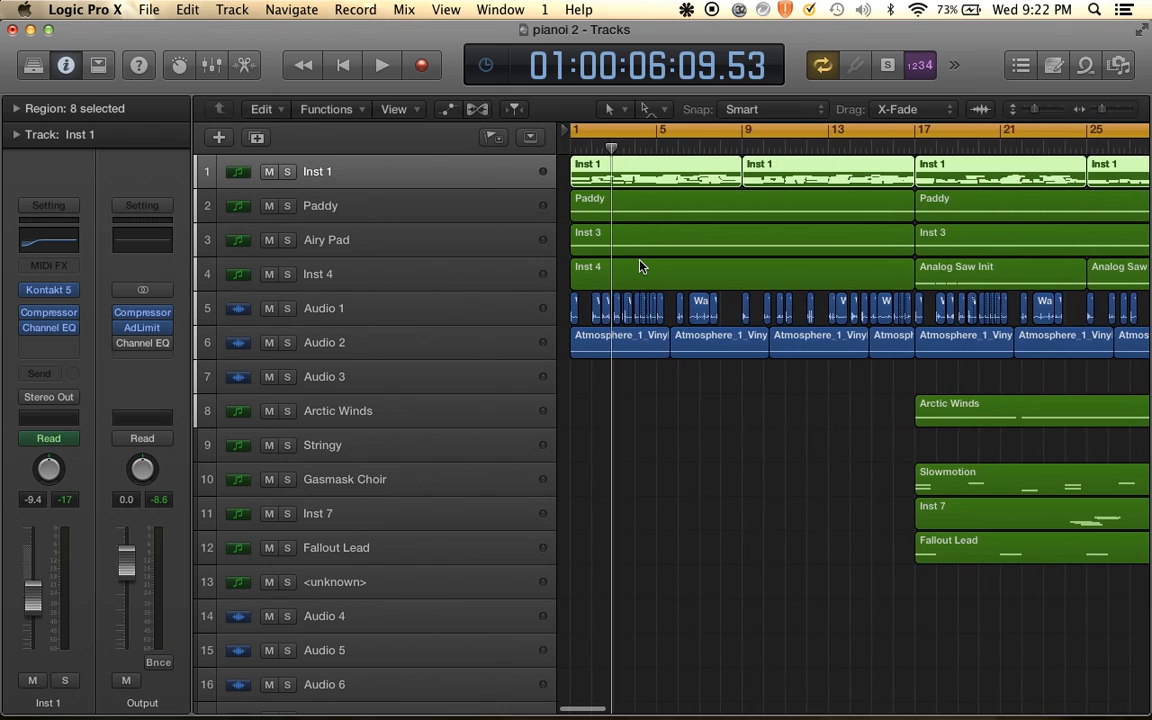
scroll(652, 271, up, 2)
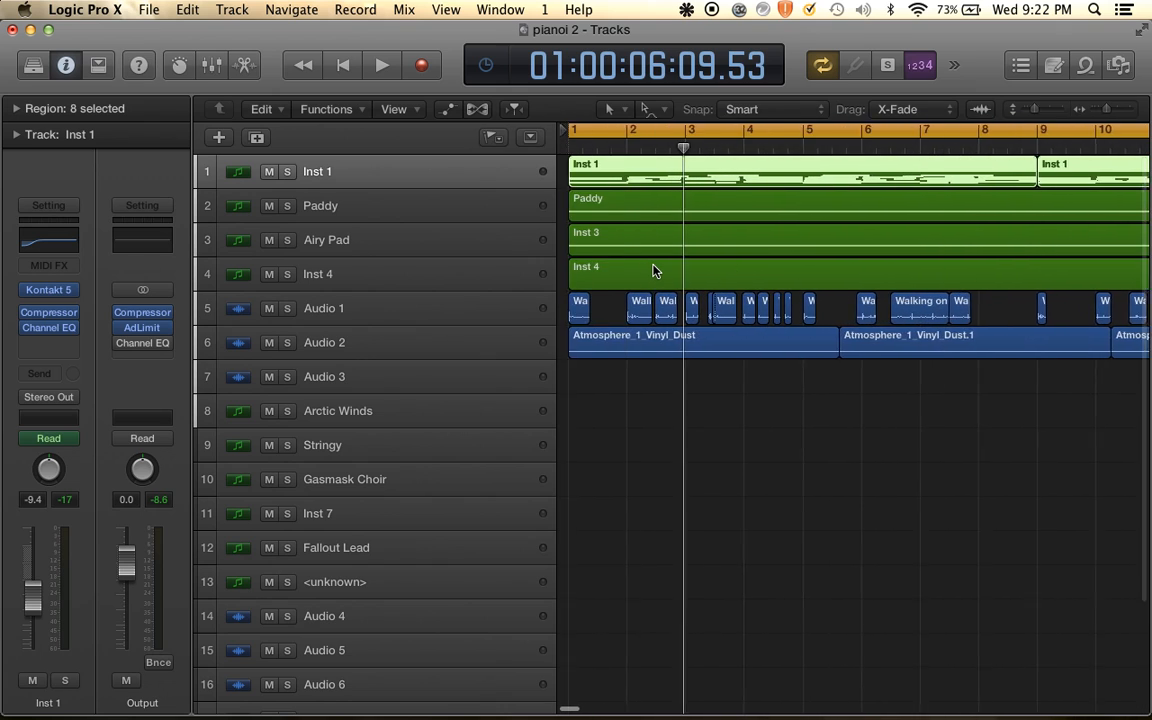
scroll(652, 271, down, 5)
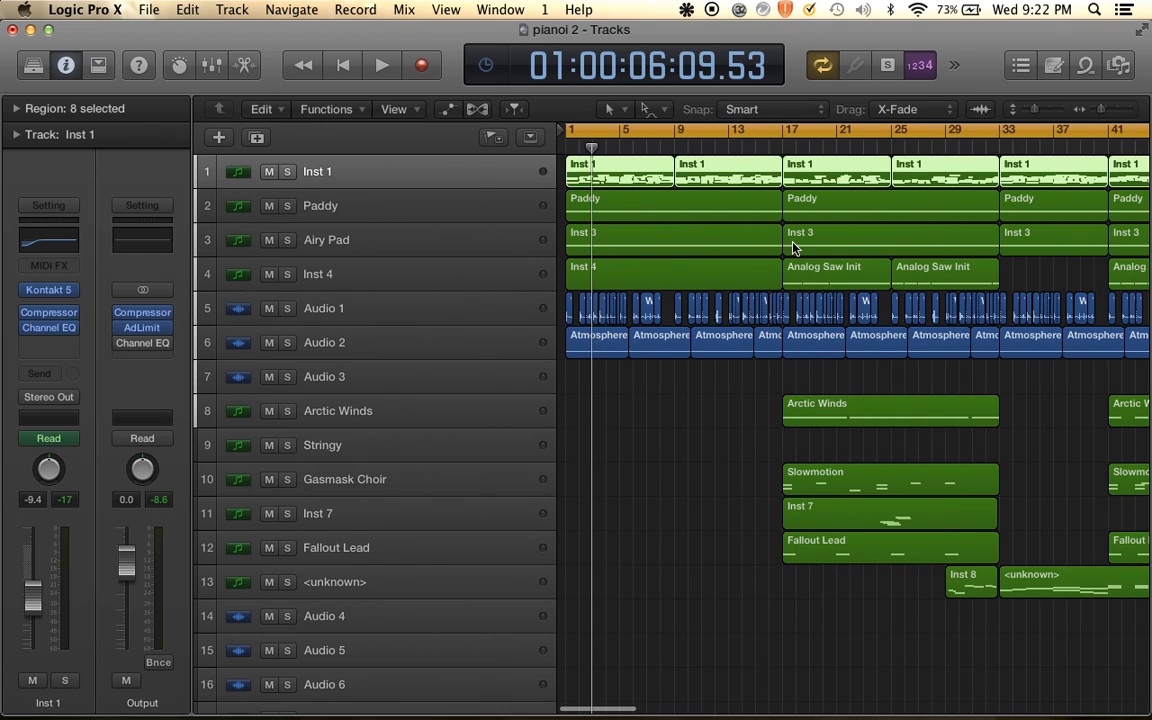
Play the arrangement from the beginning with the whole song in view, and deselect the Inst 1 regions
key(space)
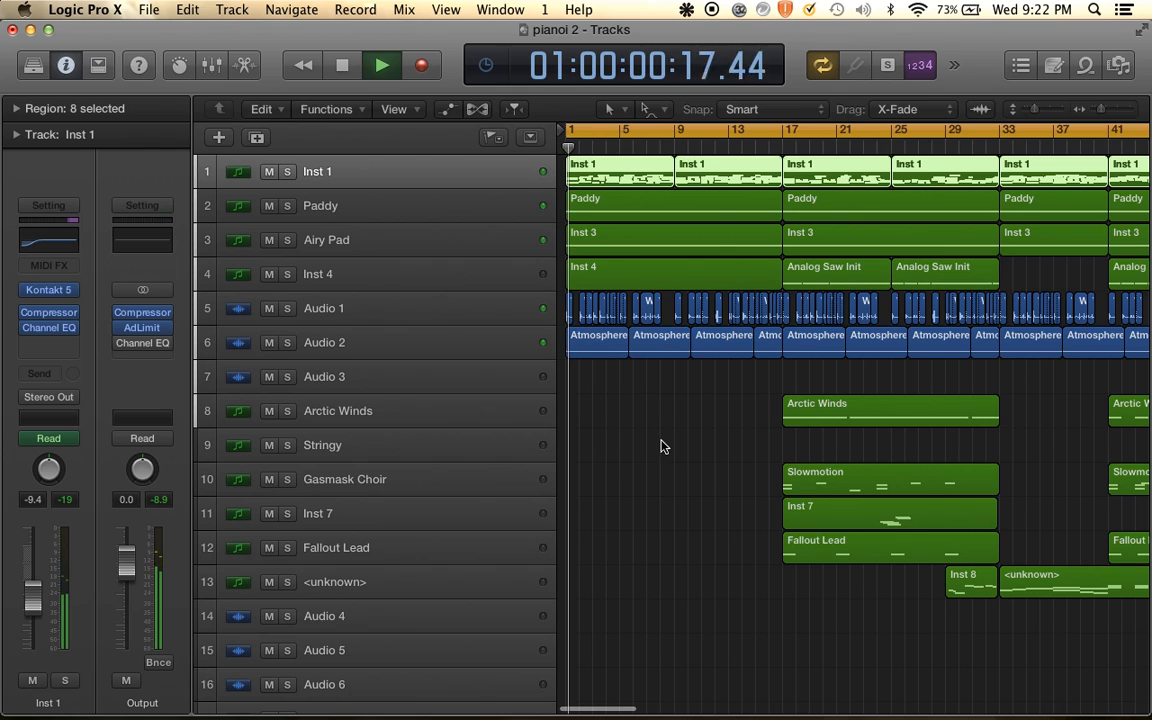
key(space)
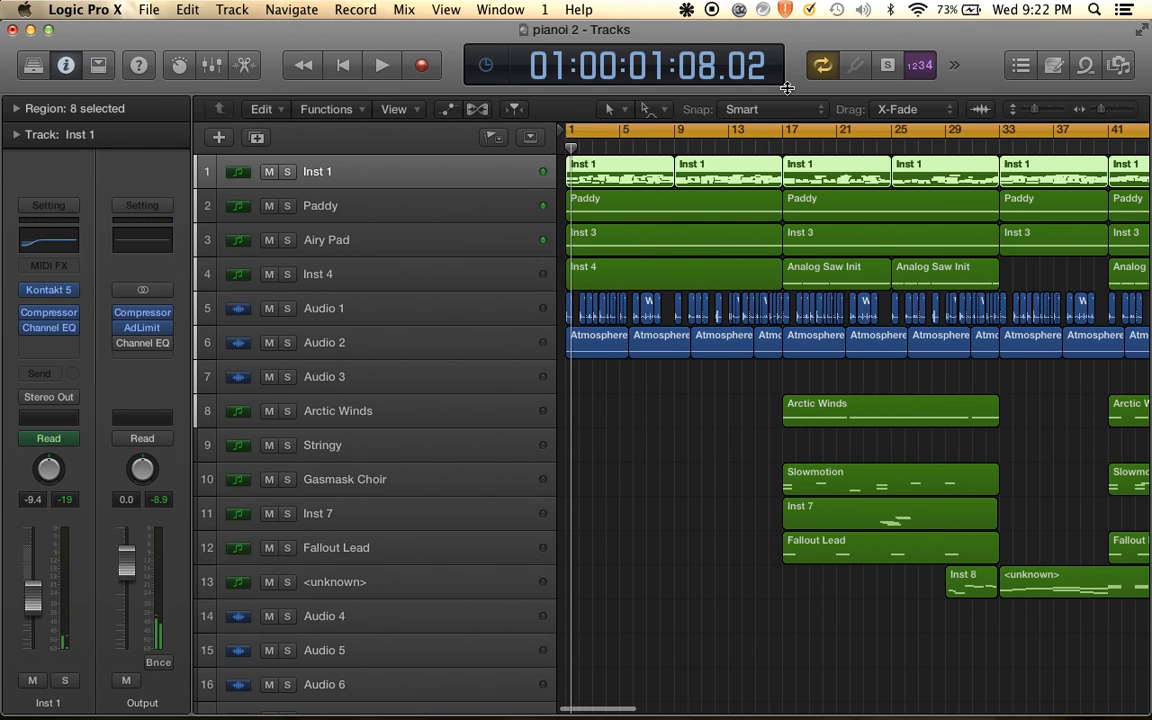
scroll(869, 520, down, 2)
scroll(836, 470, up, 4)
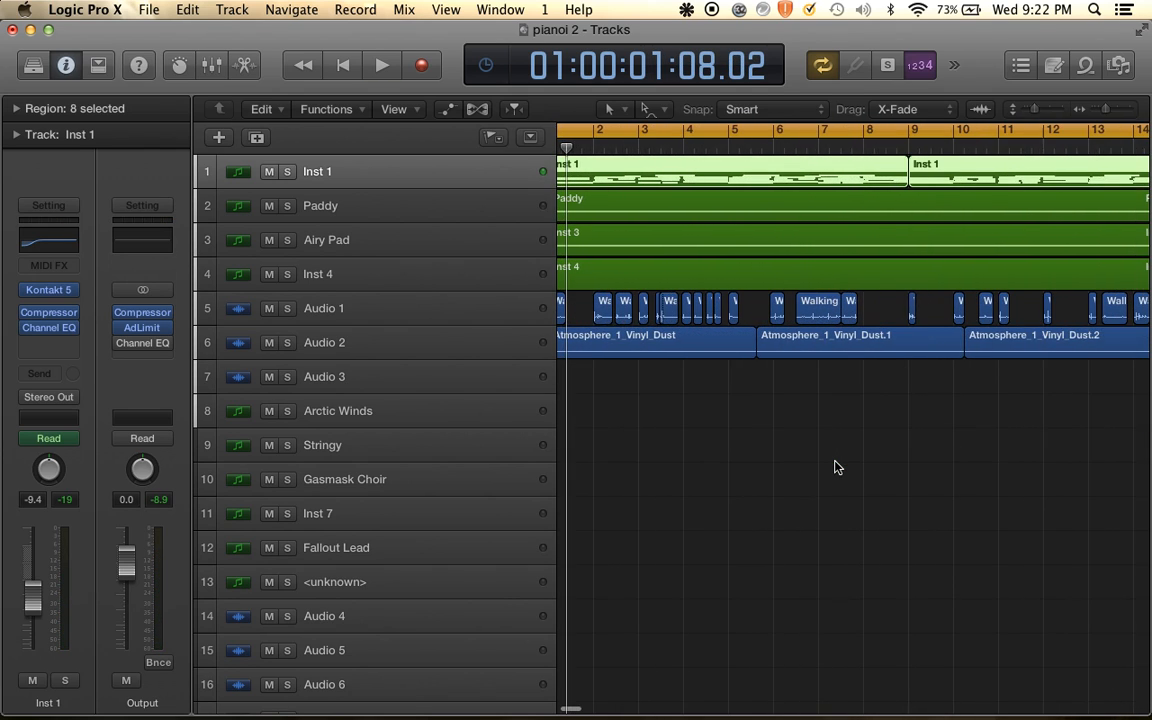
key(space)
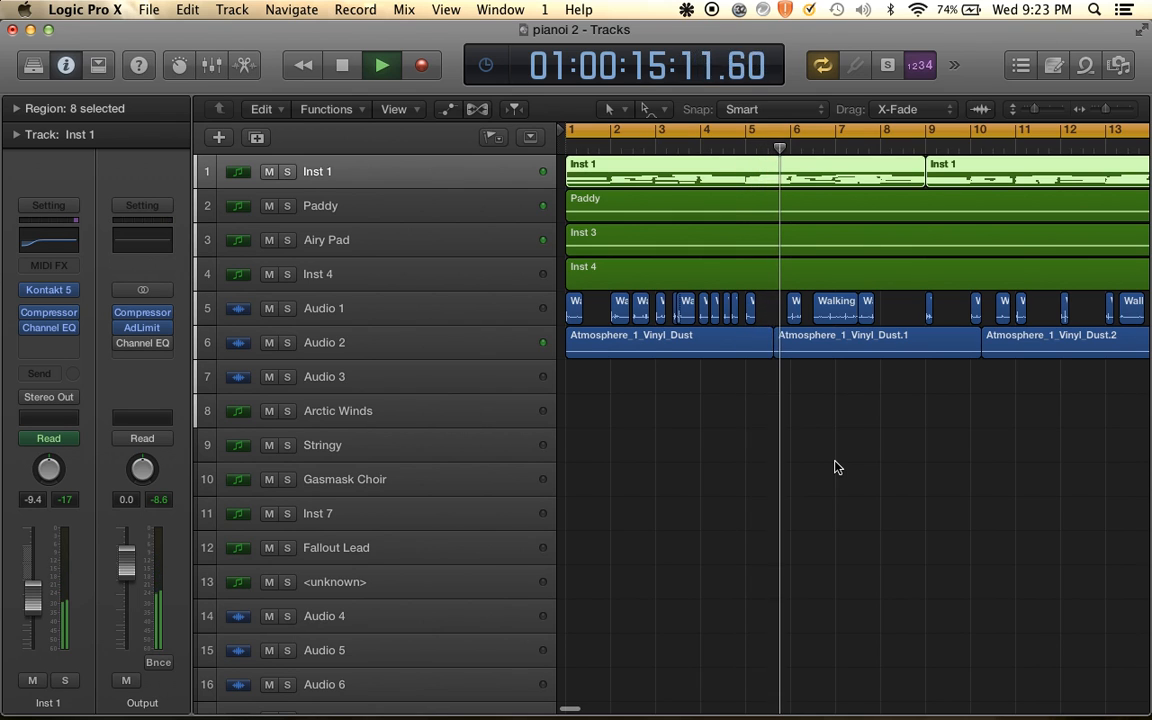
scroll(702, 489, down, 5)
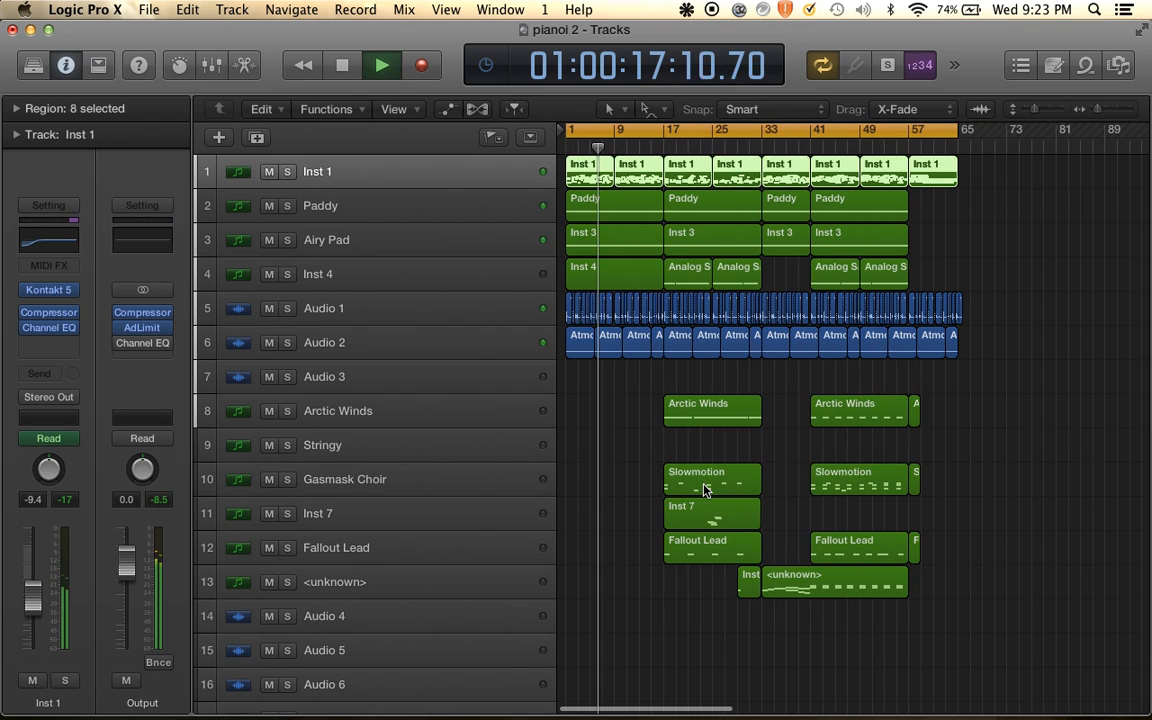
click(981, 462)
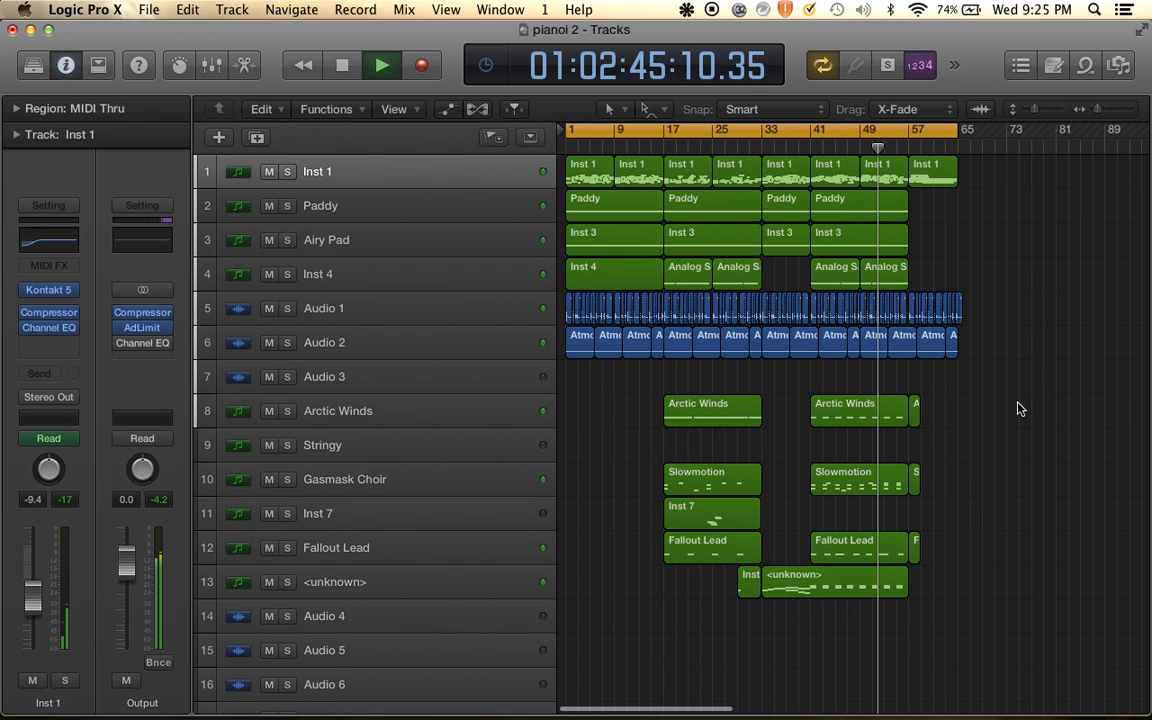
Examine the arrangement from bar 41 to its end and the vocal tracks 18 and 19 during playback
key(super+Right)
key(super+Right)
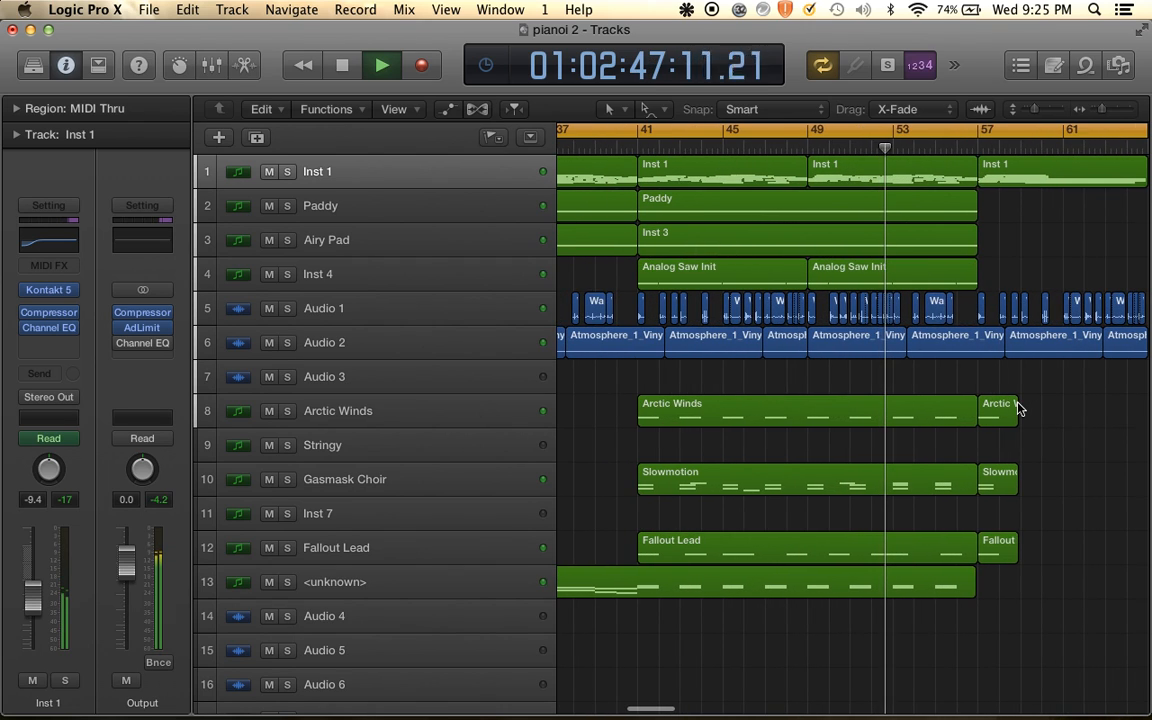
scroll(1018, 408, right, 2)
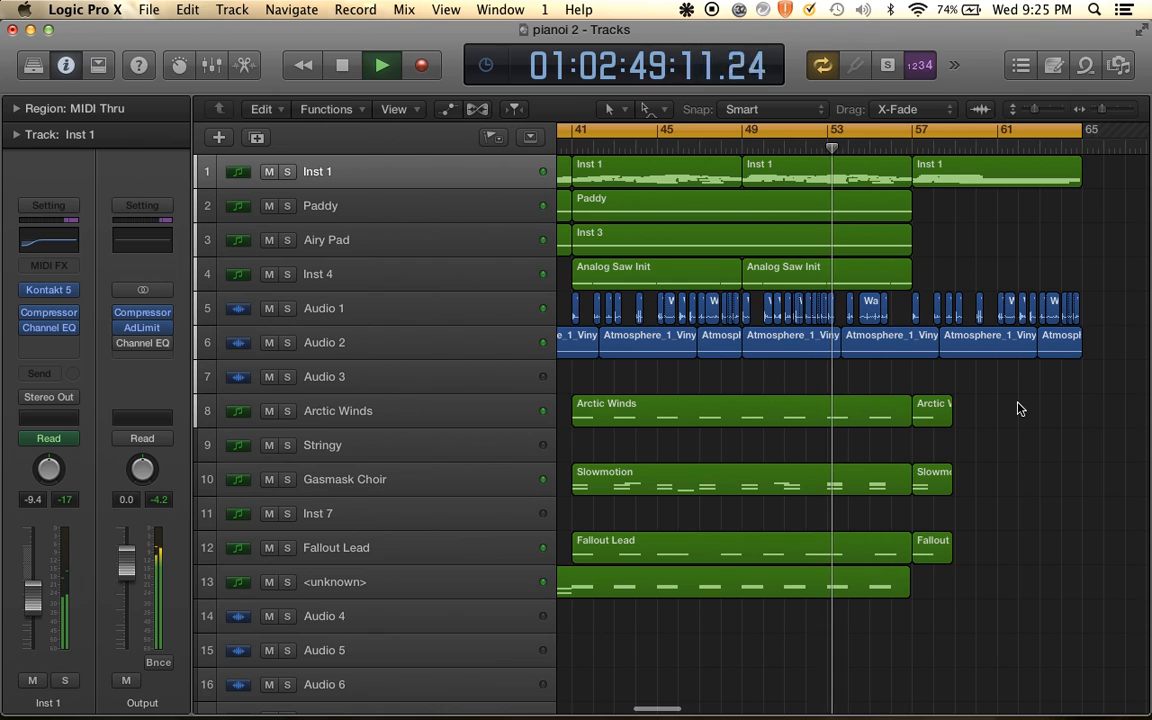
scroll(1018, 408, down, 4)
scroll(1018, 405, left, 2)
key(super+Left)
key(super+Left)
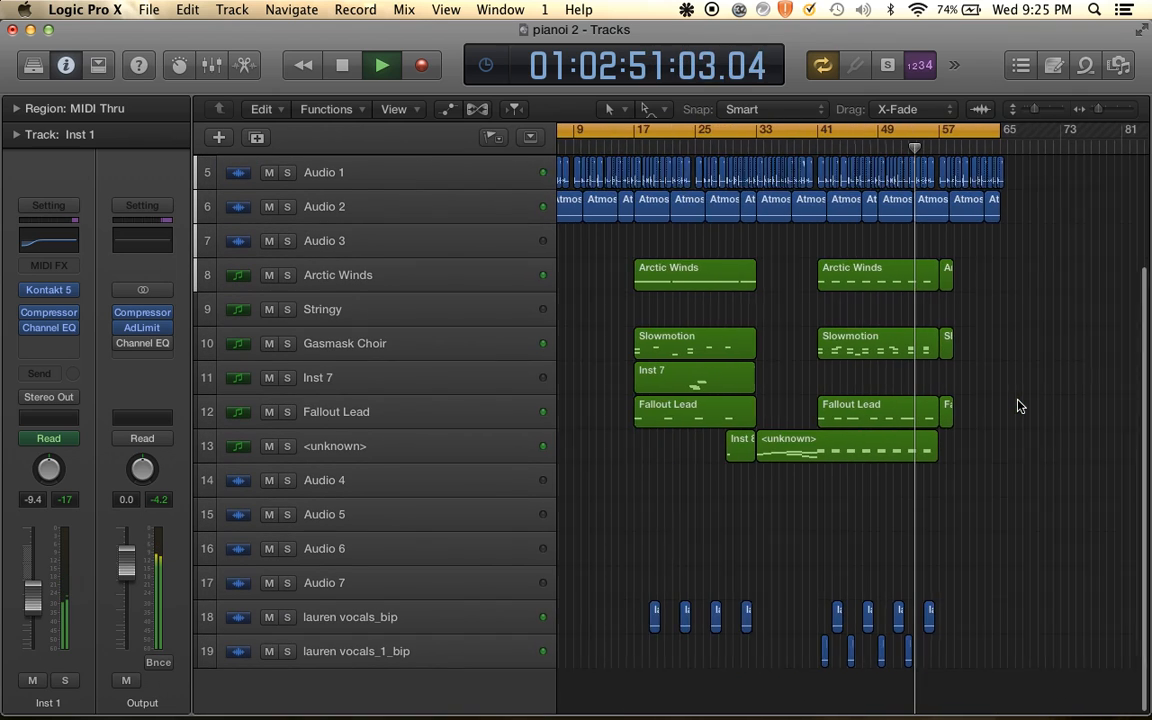
scroll(1018, 405, up, 1)
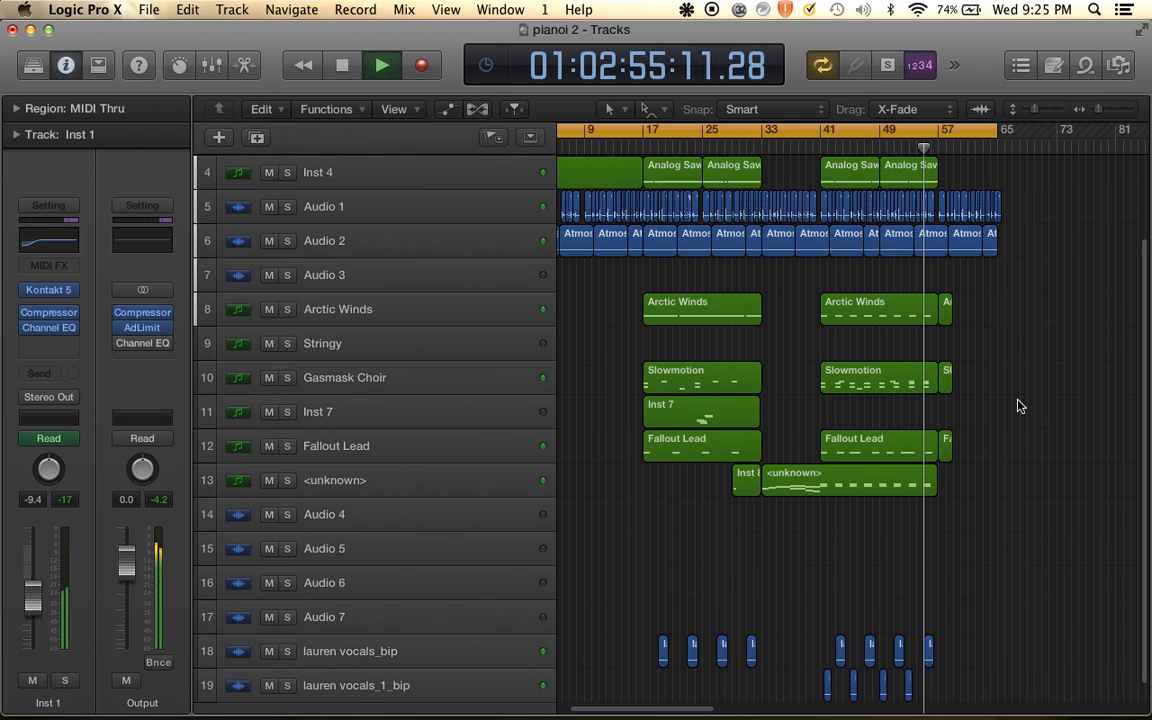
Follow the playback across all tracks into the ending section after bar 57, and stop the playback
key(super+Right)
key(super+Right)
scroll(1018, 405, up, 1)
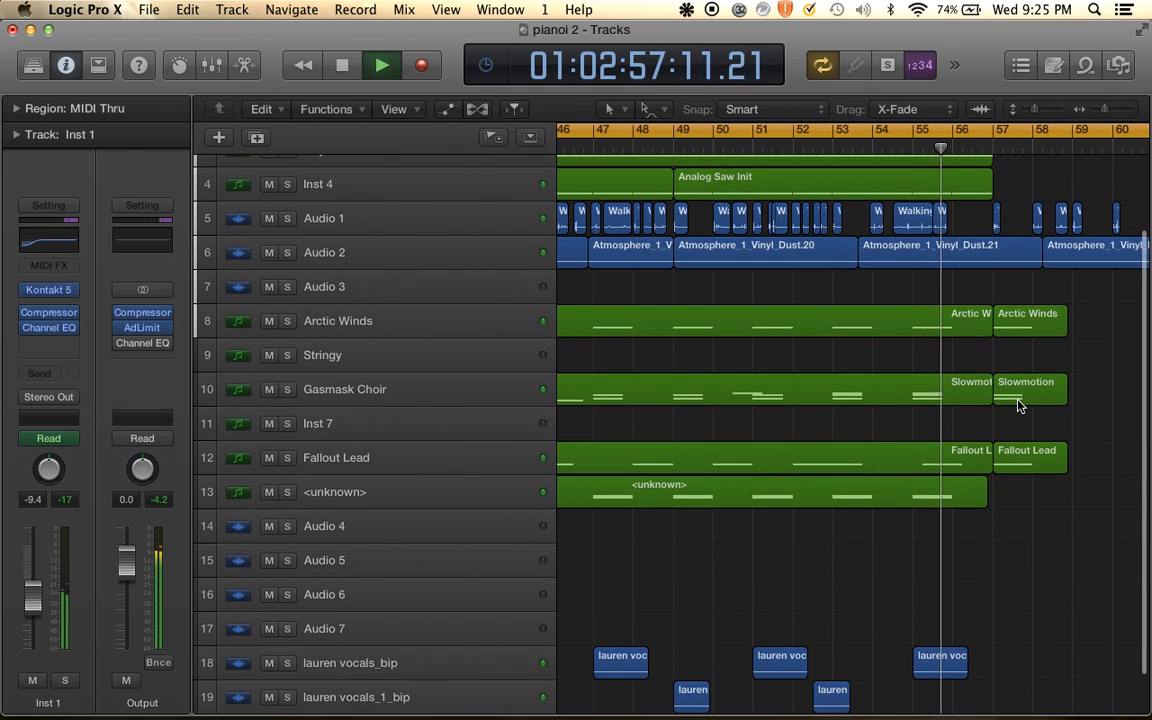
key(super+Left)
key(super+Left)
key(super+Left)
scroll(1018, 405, right, 3)
scroll(1018, 405, up, 1)
scroll(1018, 405, up, 1)
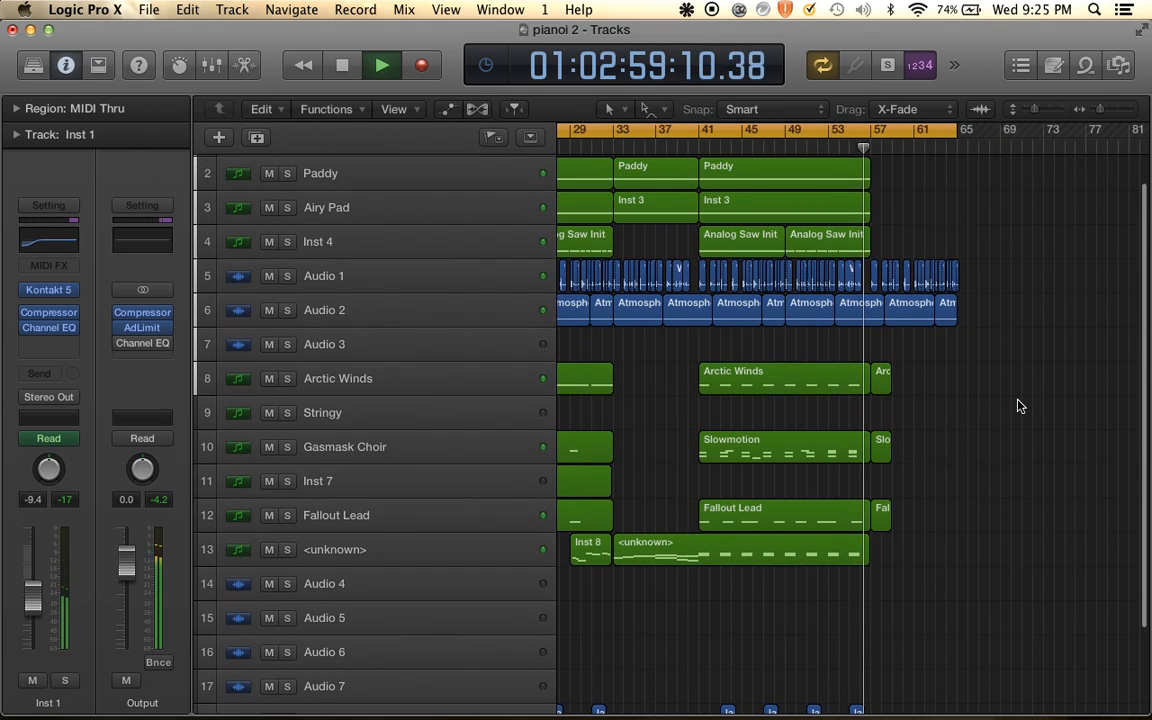
key(super+Right)
key(super+Right)
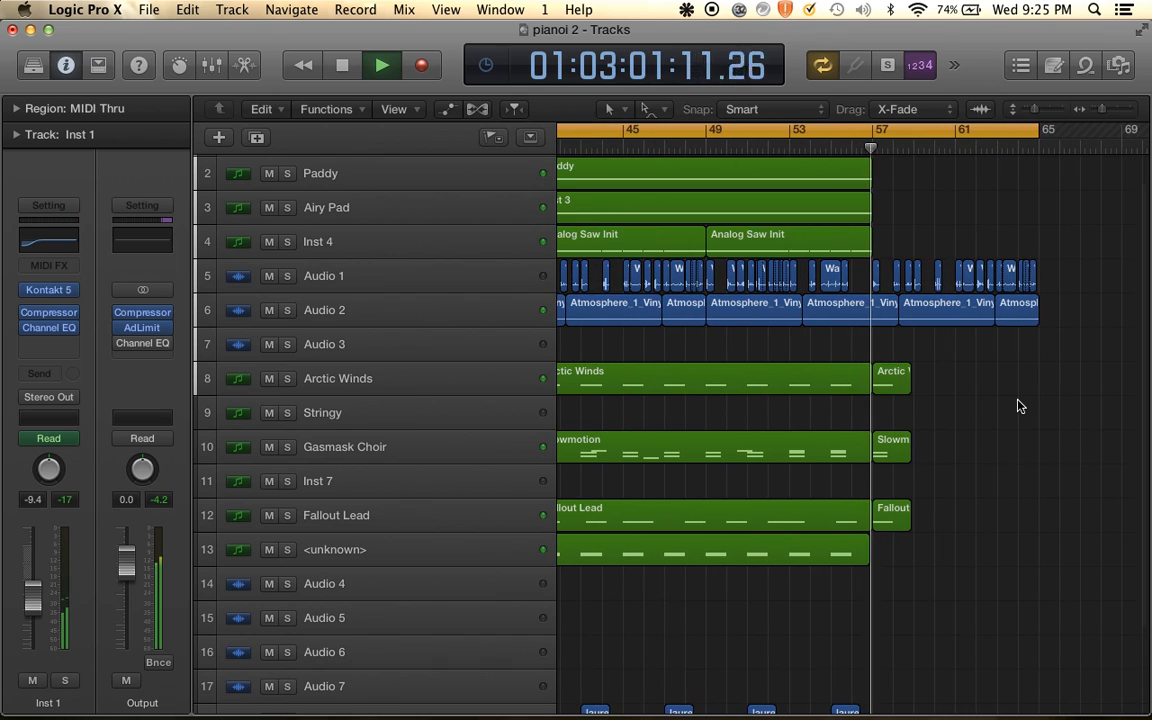
scroll(1018, 405, up, 1)
key(super+Left)
key(super+Left)
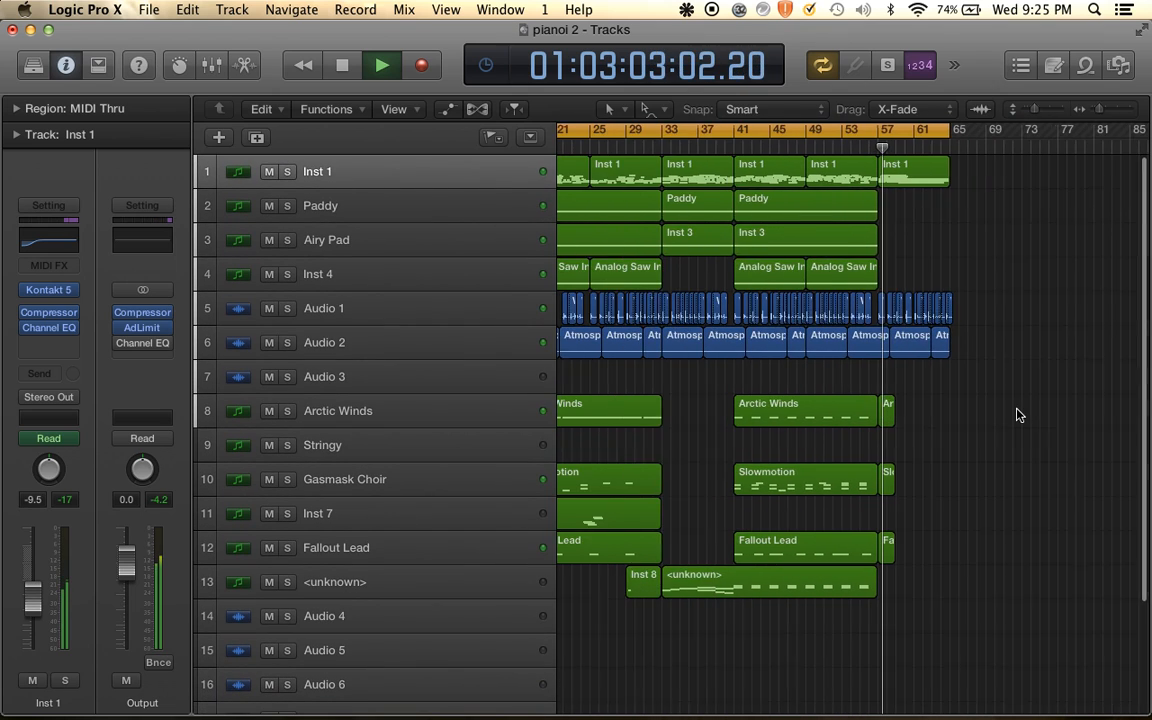
key(super+Right)
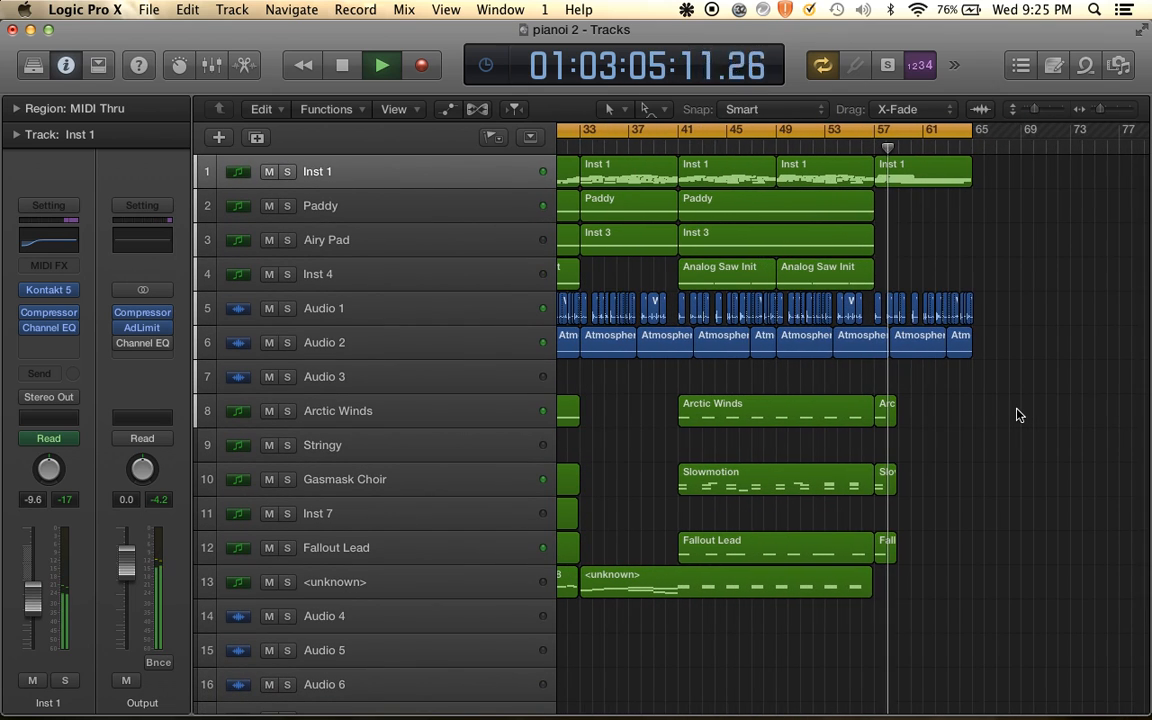
key(space)
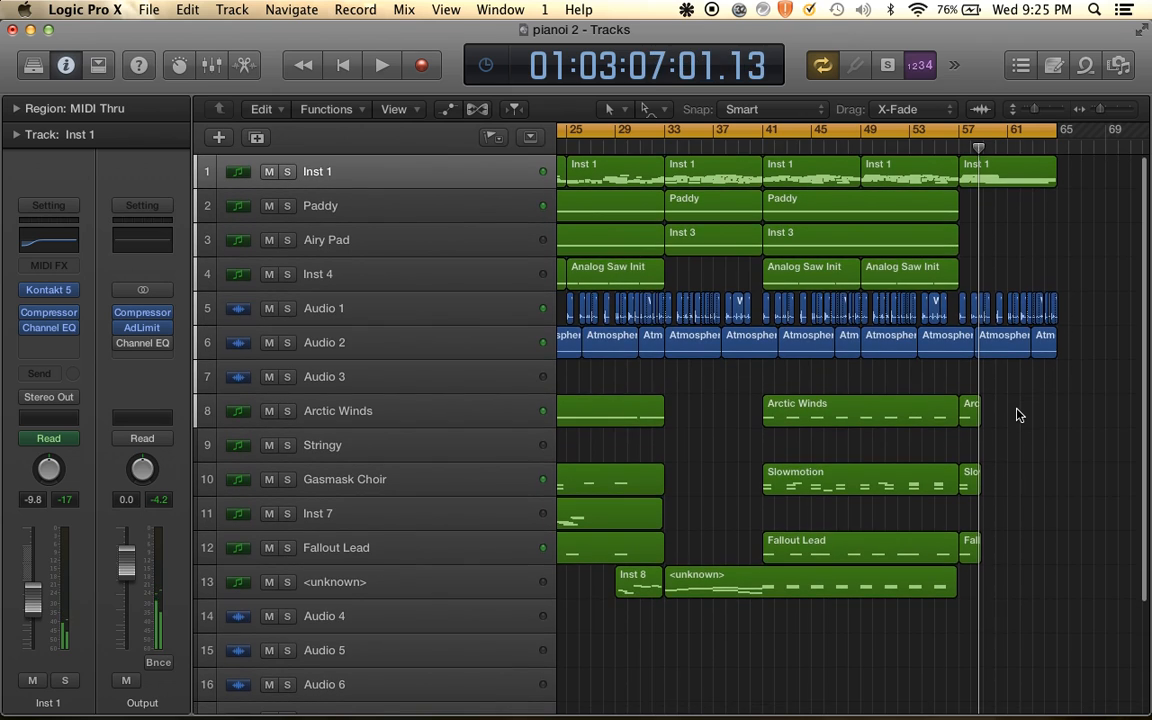
key(super+Left)
key(super+Left)
key(super+Left)
key(super+Left)
key(super+Right)
key(super+Right)
key(super+Right)
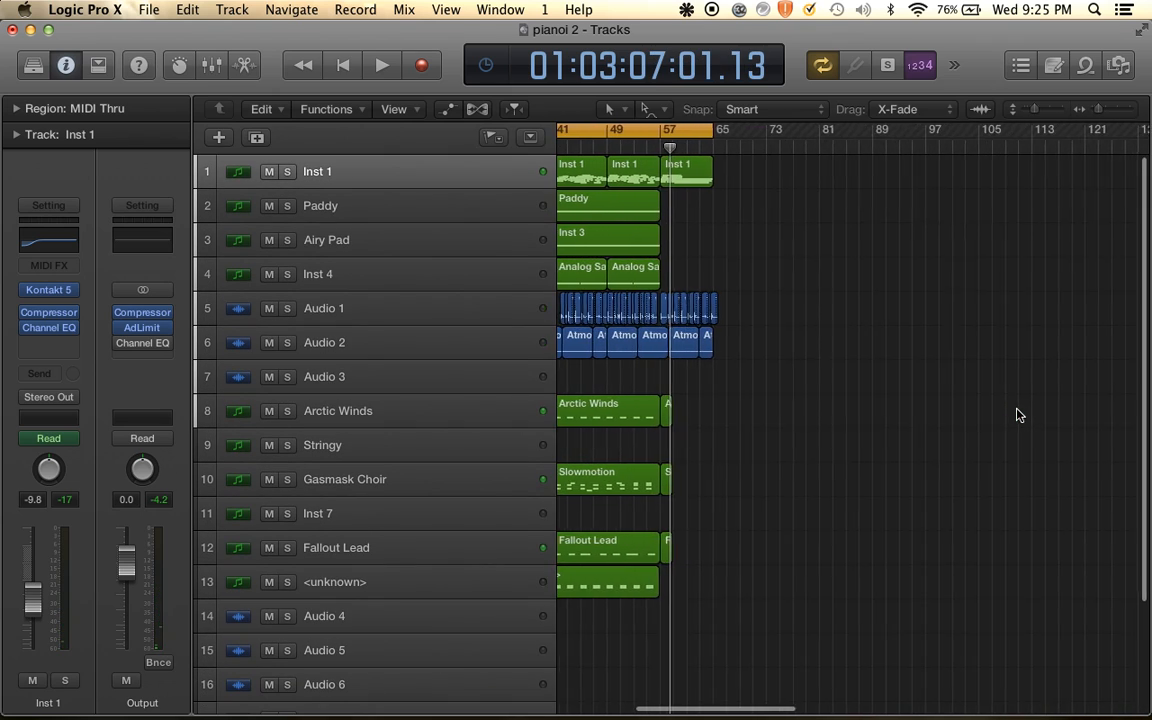
Select the first Inst 1 region and enlarge the track rows and timeline so its notes are readable beside the other regions
scroll(1018, 414, left, 1)
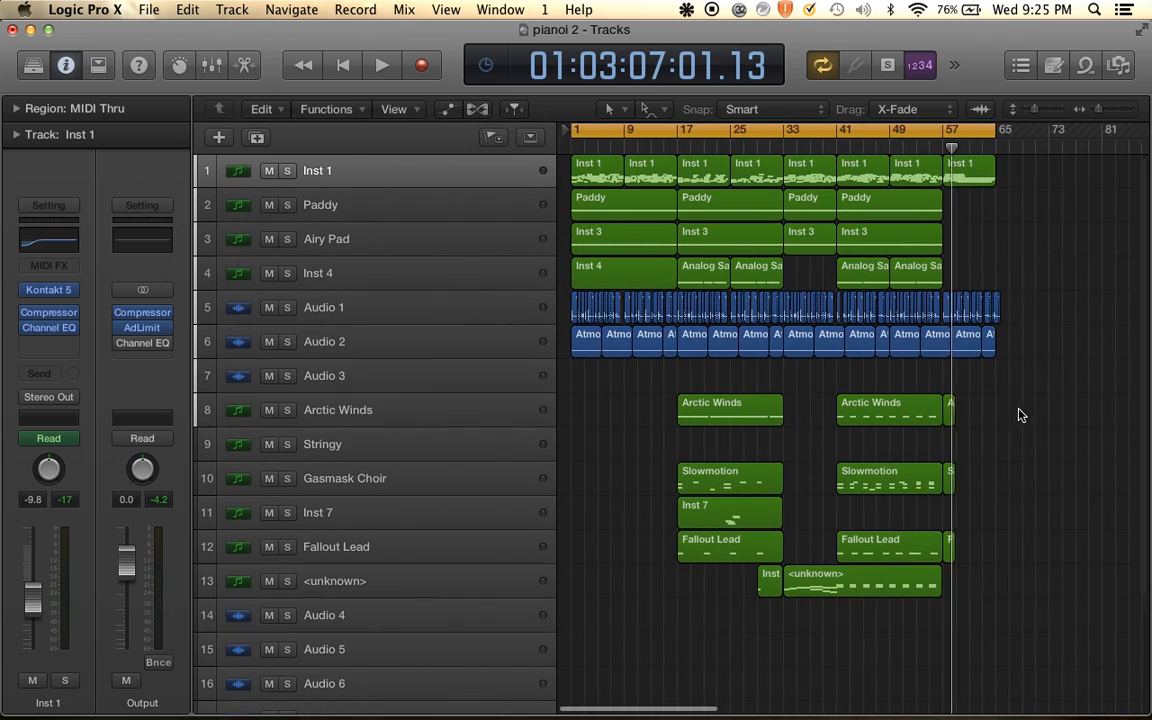
click(604, 174)
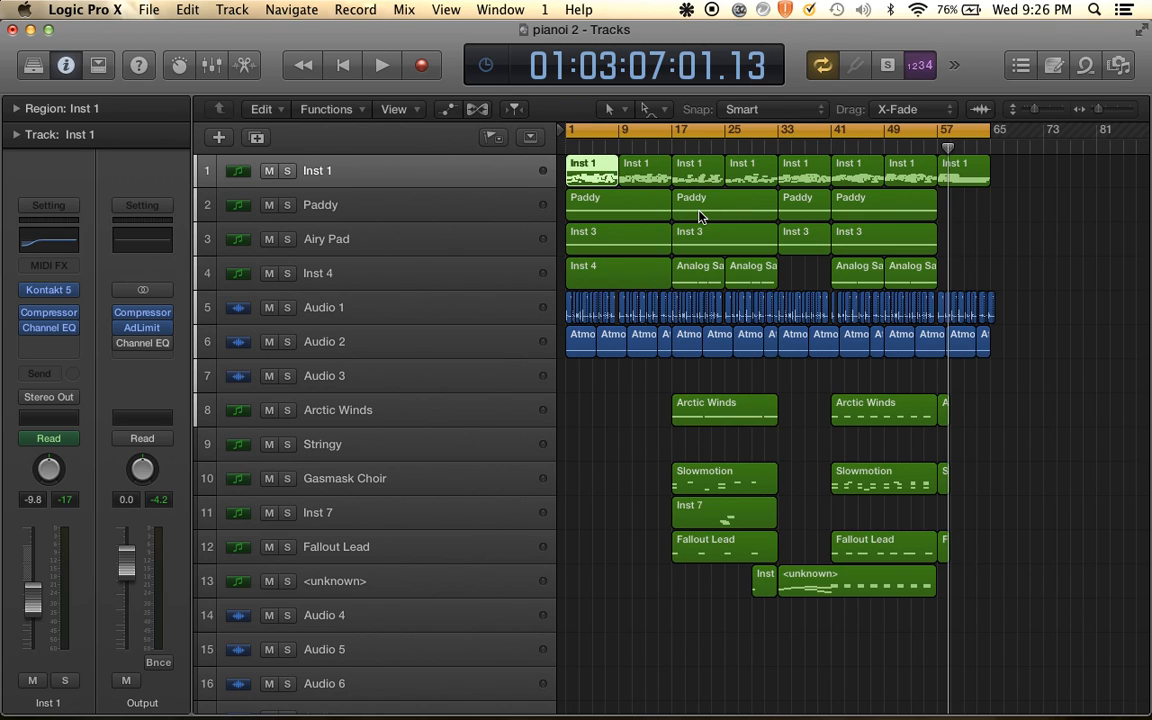
key(z)
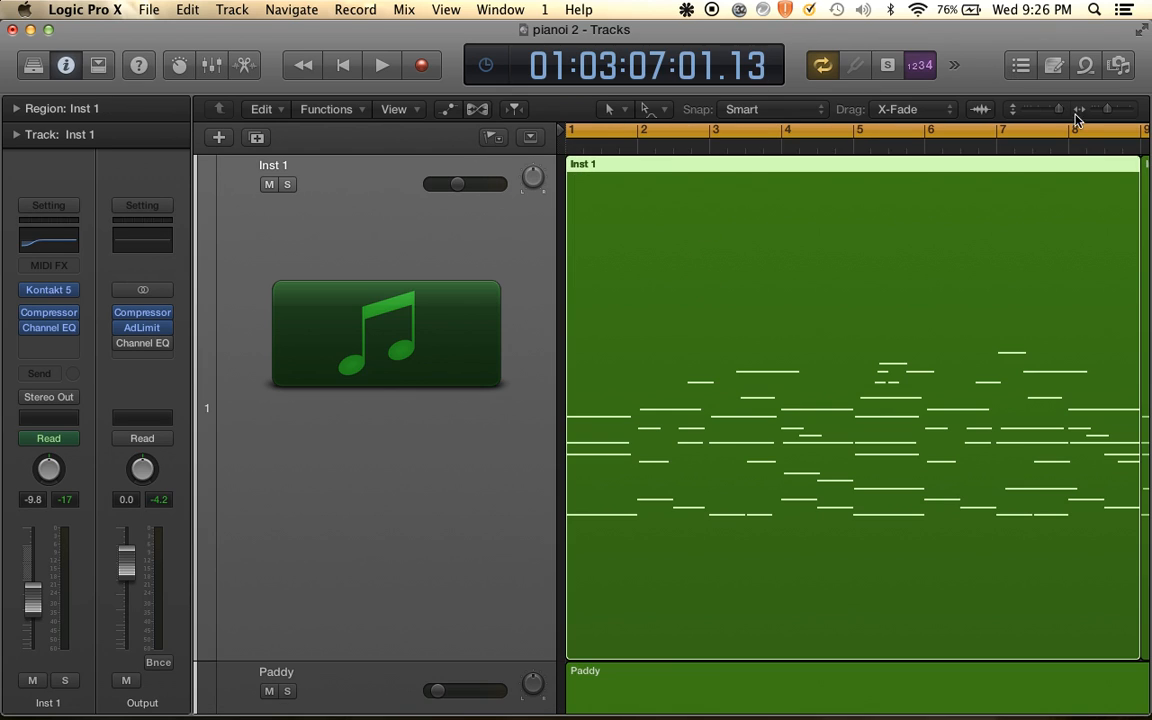
drag(1060, 109, 1047, 122)
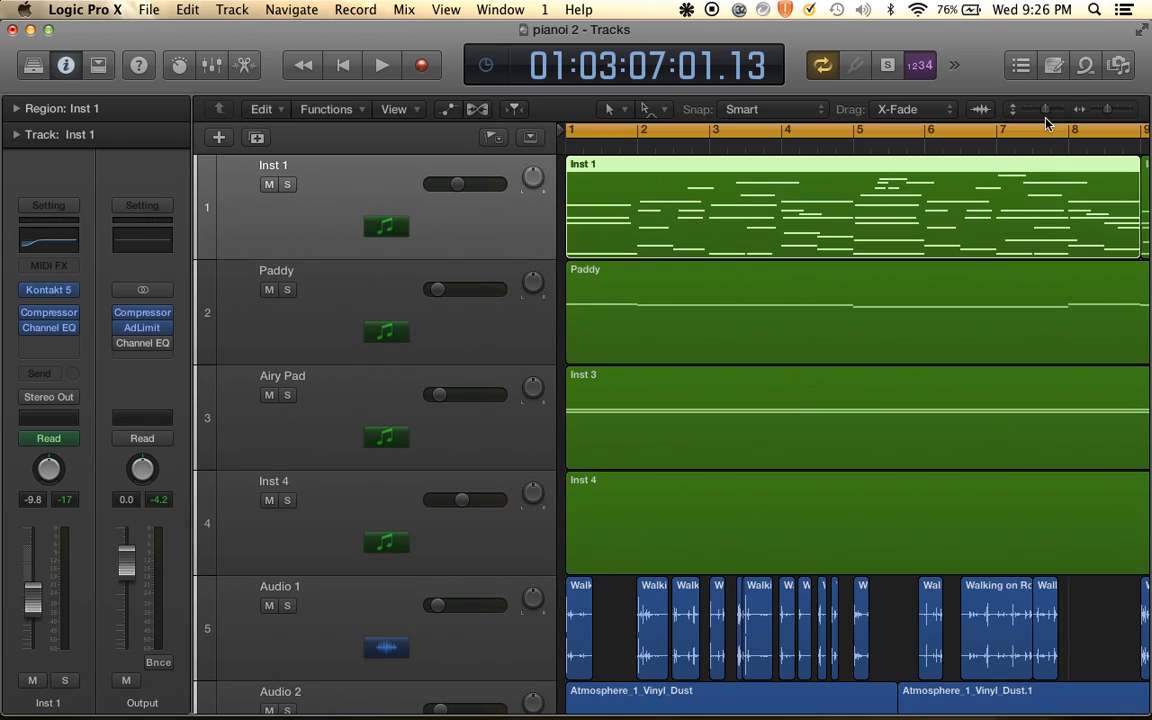
key(super+Left)
key(super+Left)
key(super+Left)
key(super+Left)
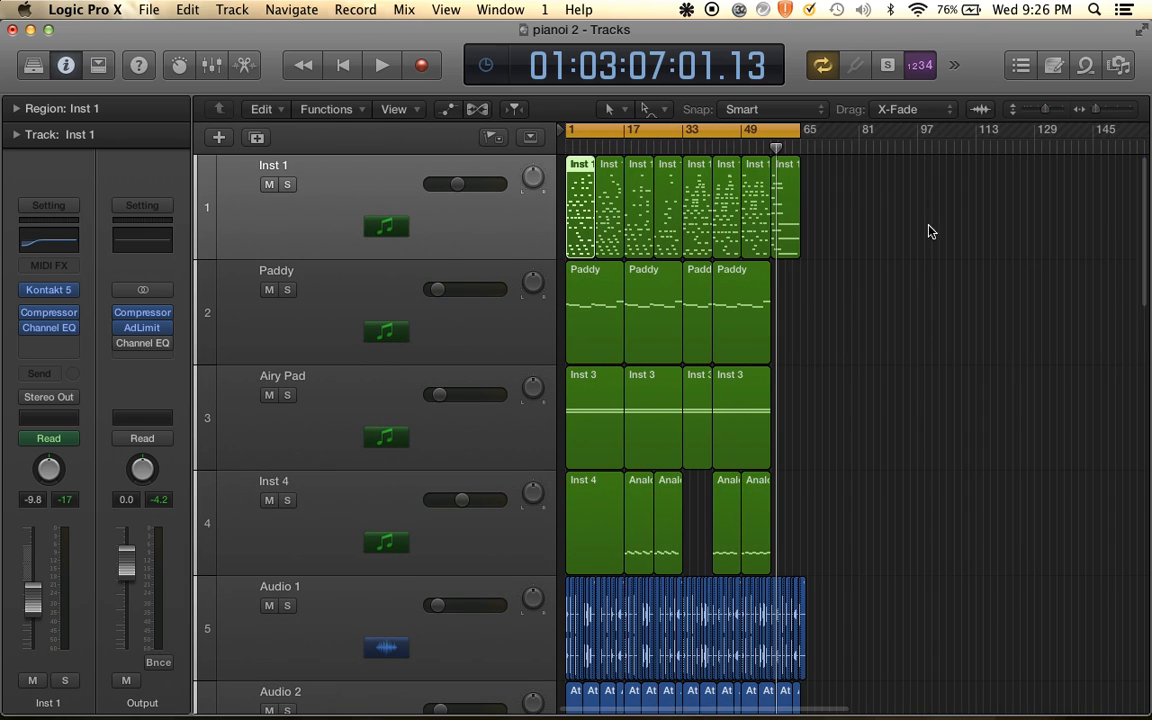
key(super+Right)
key(super+Right)
key(super+Right)
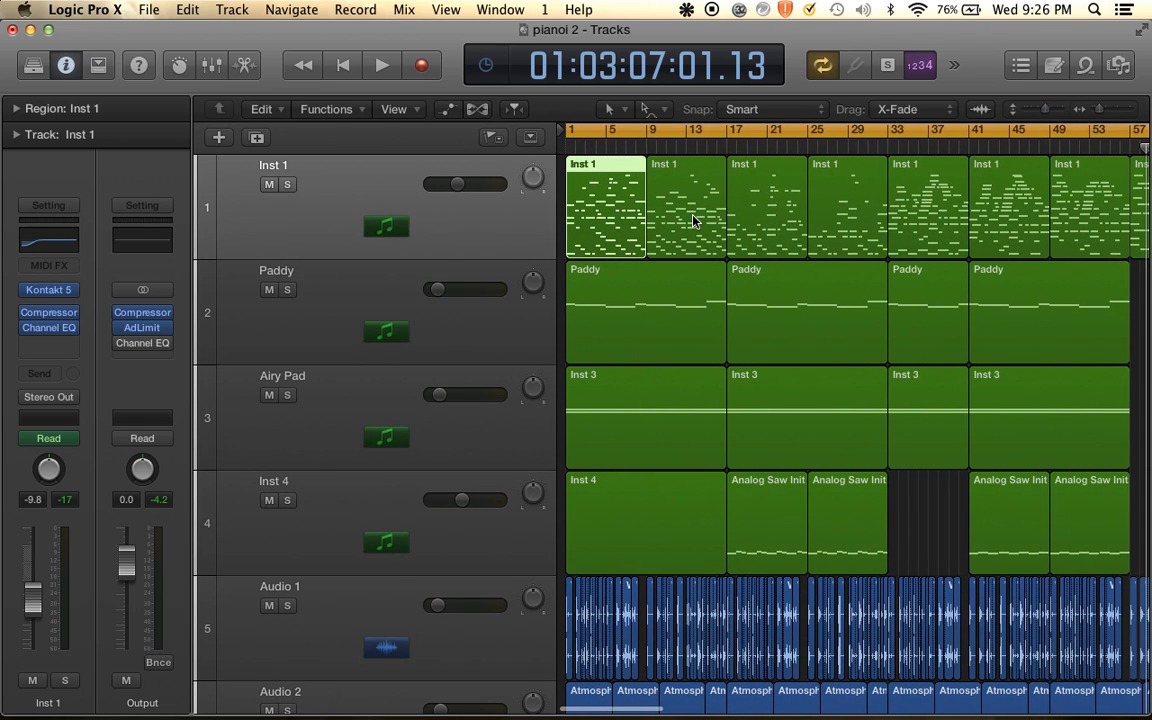
Open the first Inst 1 region in the Piano Roll, enlarge the editor to almost full height and examine the notes
double_click(614, 220)
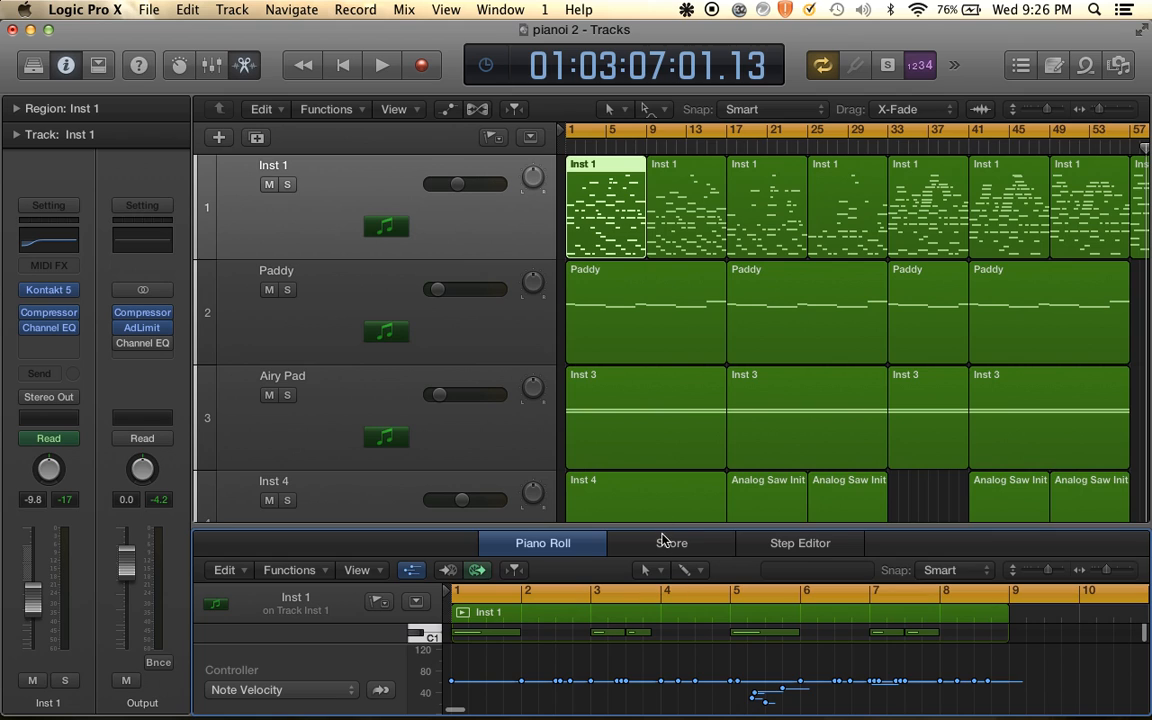
drag(661, 527, 671, 196)
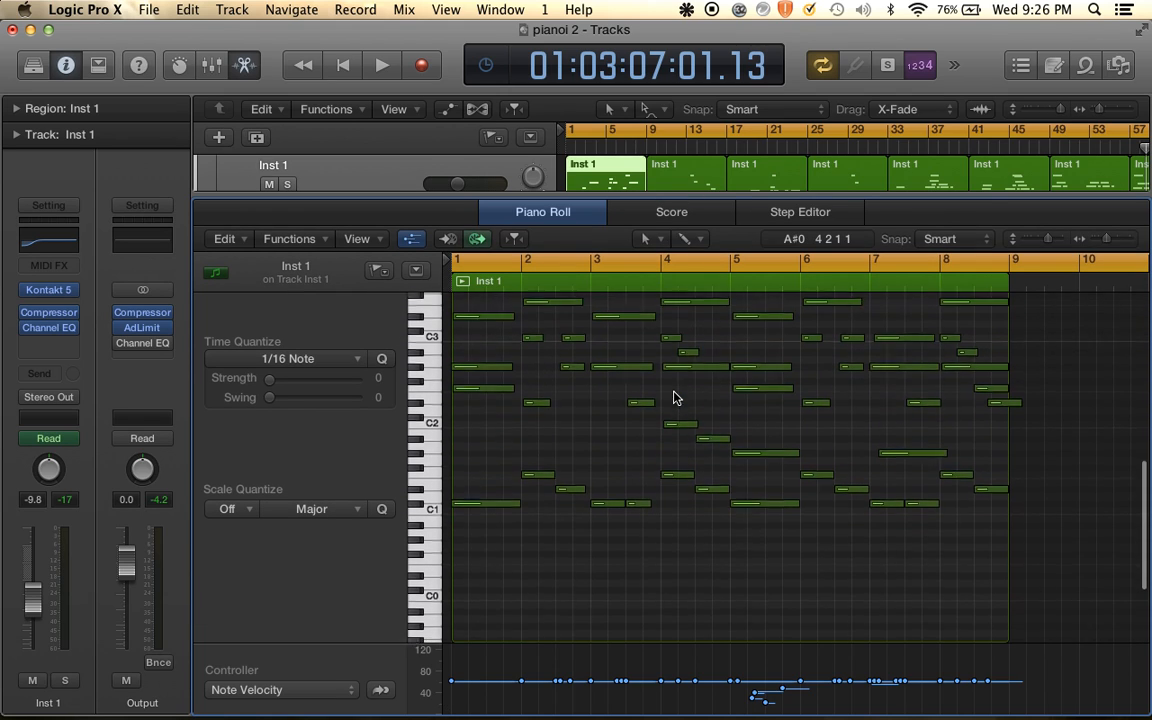
scroll(673, 398, up, 3)
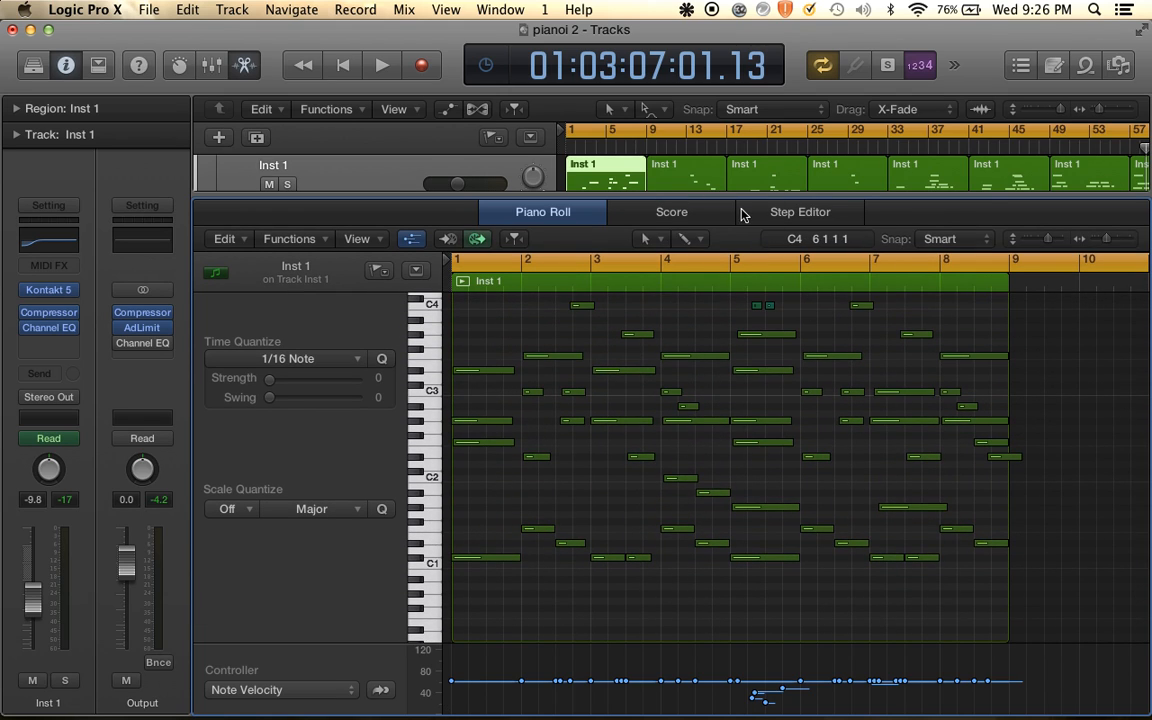
scroll(708, 312, up, 6)
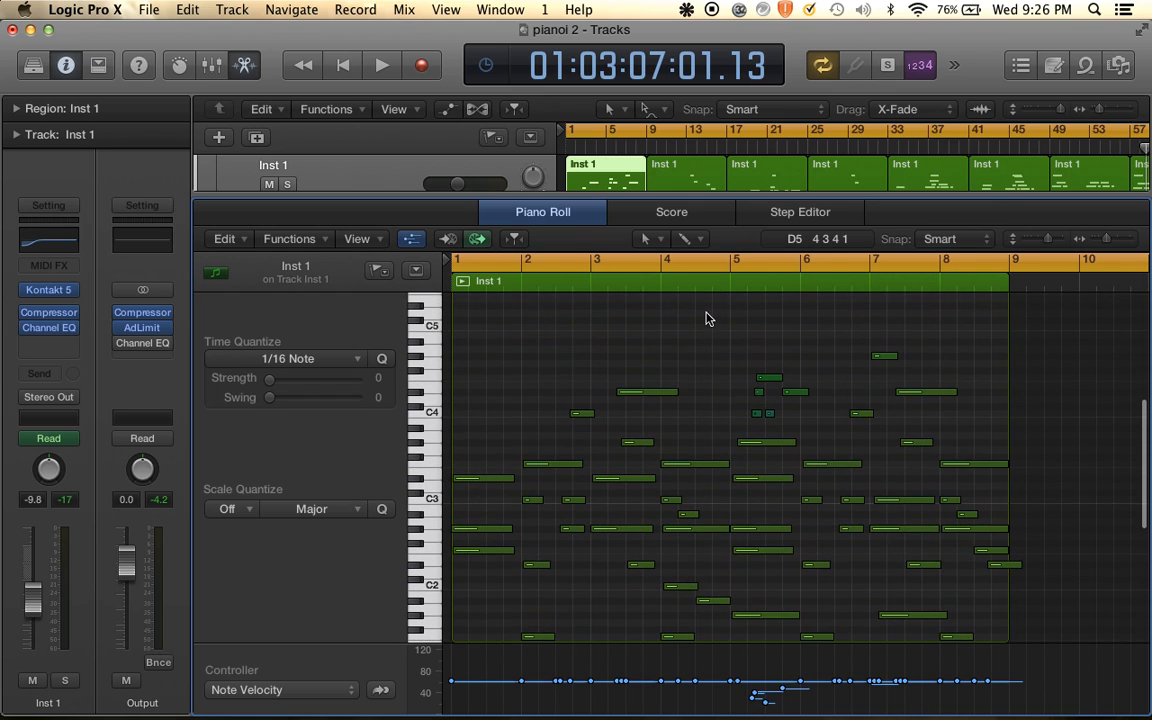
scroll(770, 380, down, 1)
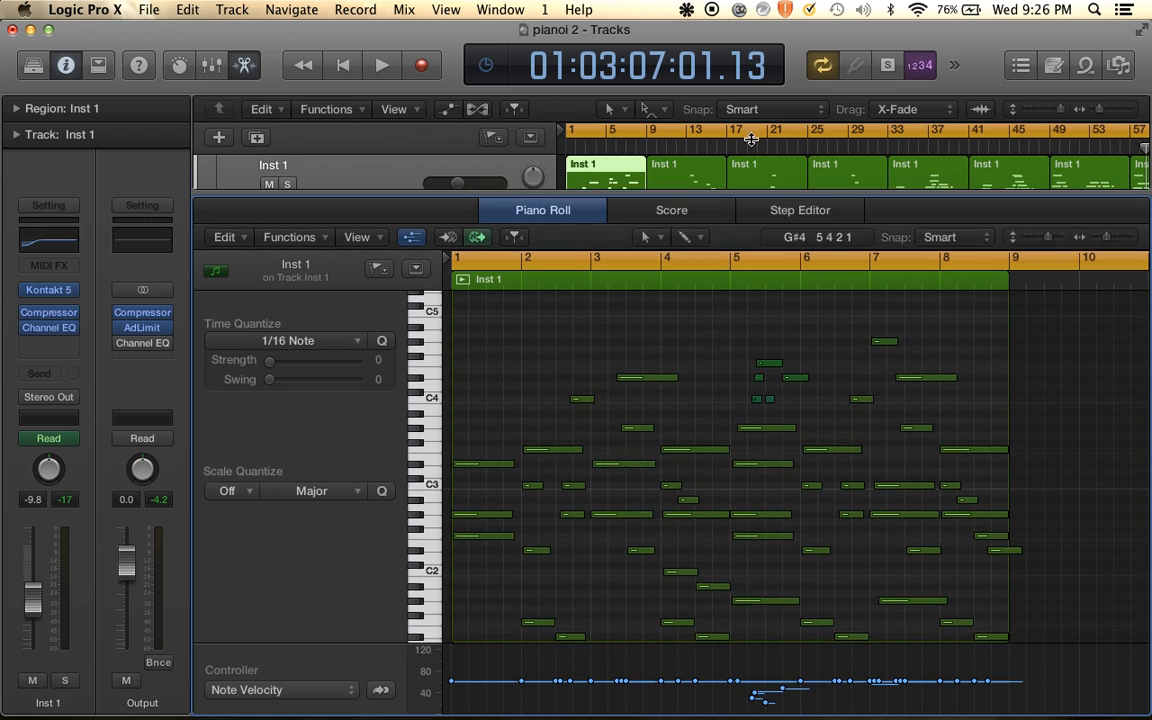
drag(758, 218, 748, 140)
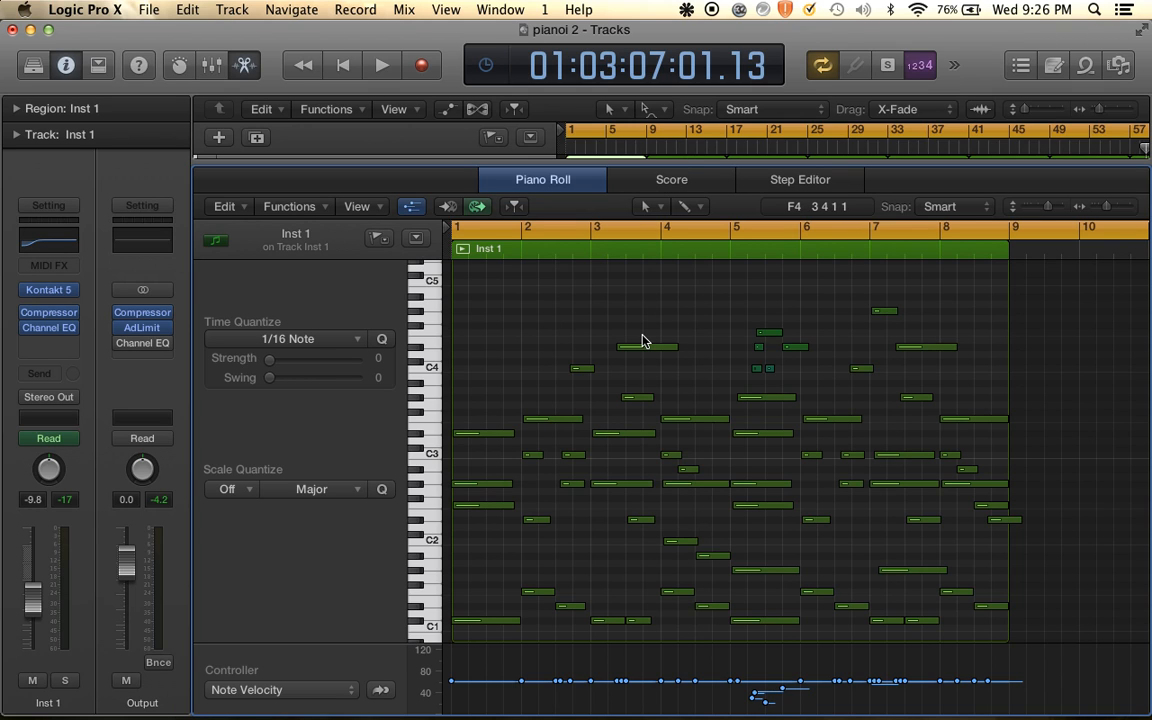
scroll(643, 340, down, 5)
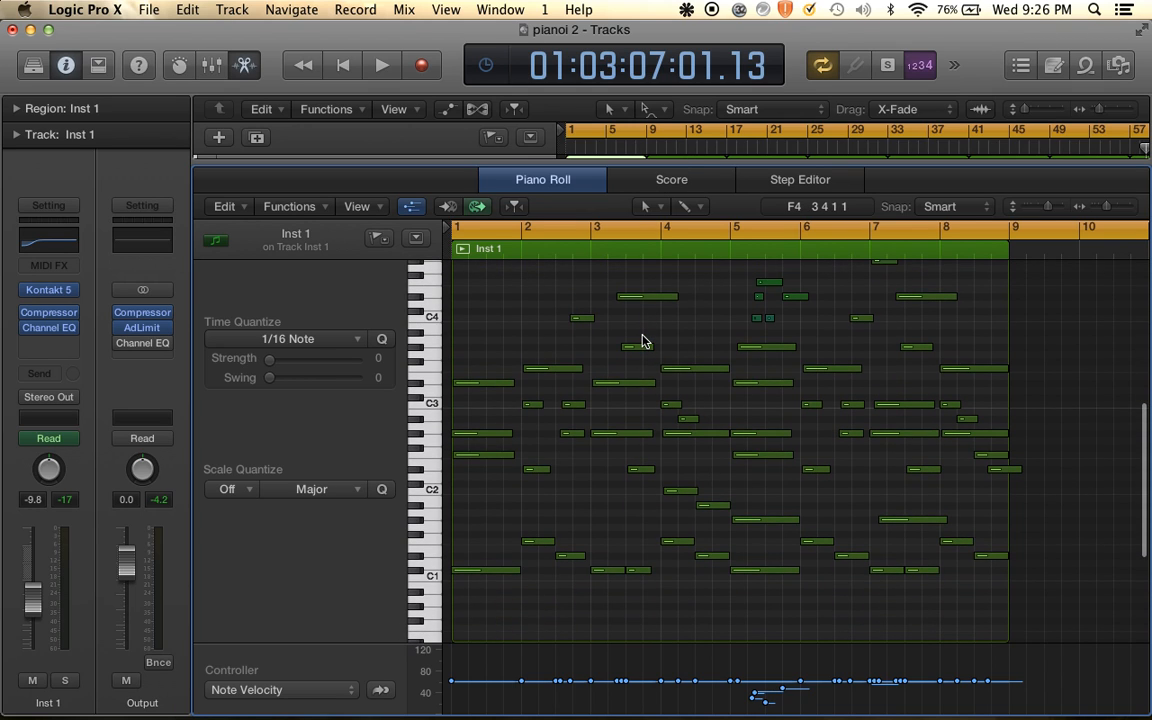
key(super+Right)
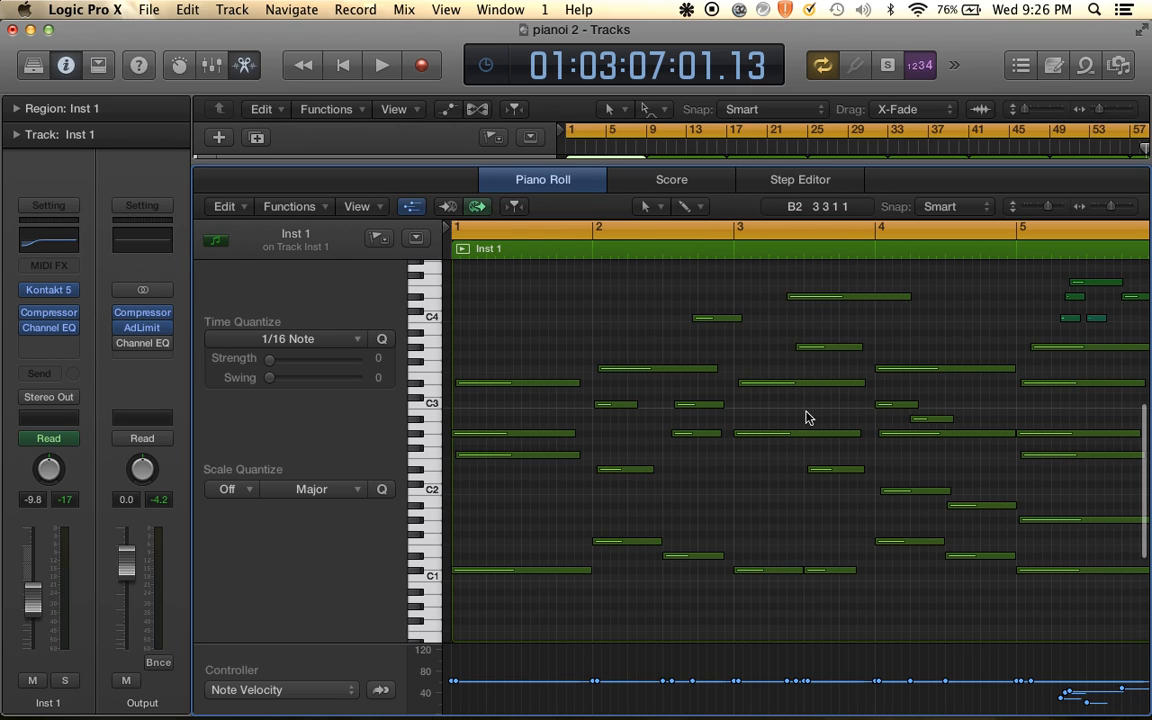
scroll(808, 413, up, 5)
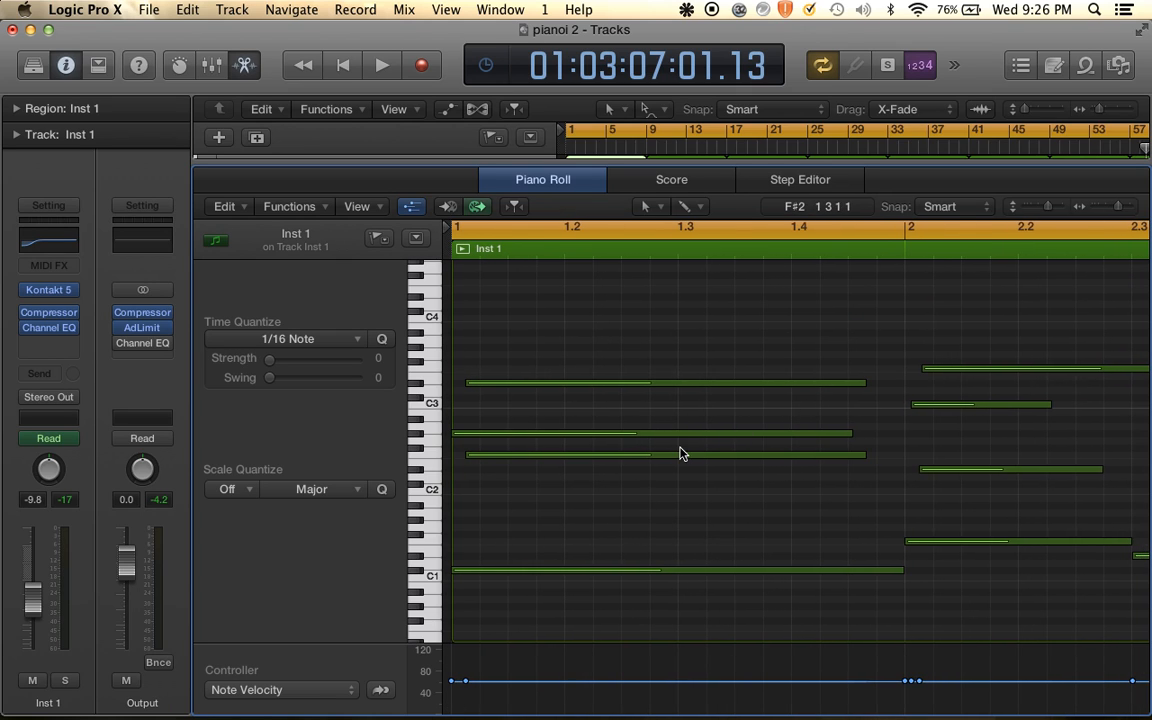
scroll(682, 454, down, 5)
scroll(680, 456, down, 3)
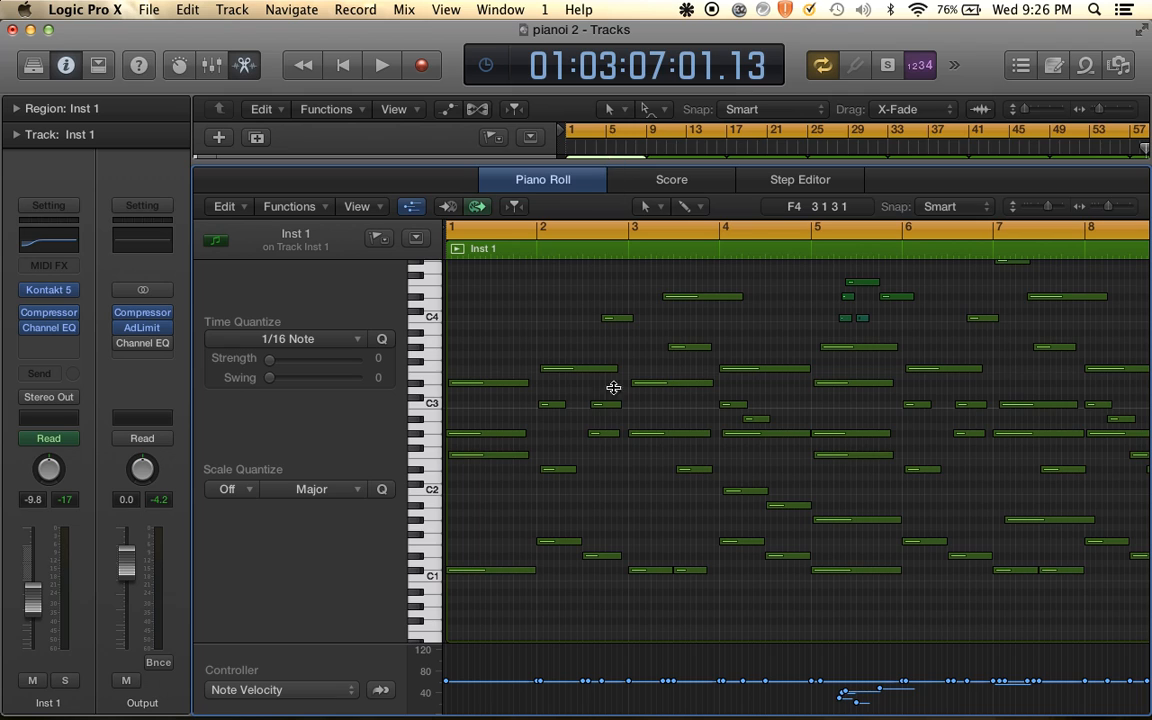
Set the cycle range to bars 1 to 9 over the first region and solo the Inst 1 track
drag(614, 388, 616, 514)
click(618, 128)
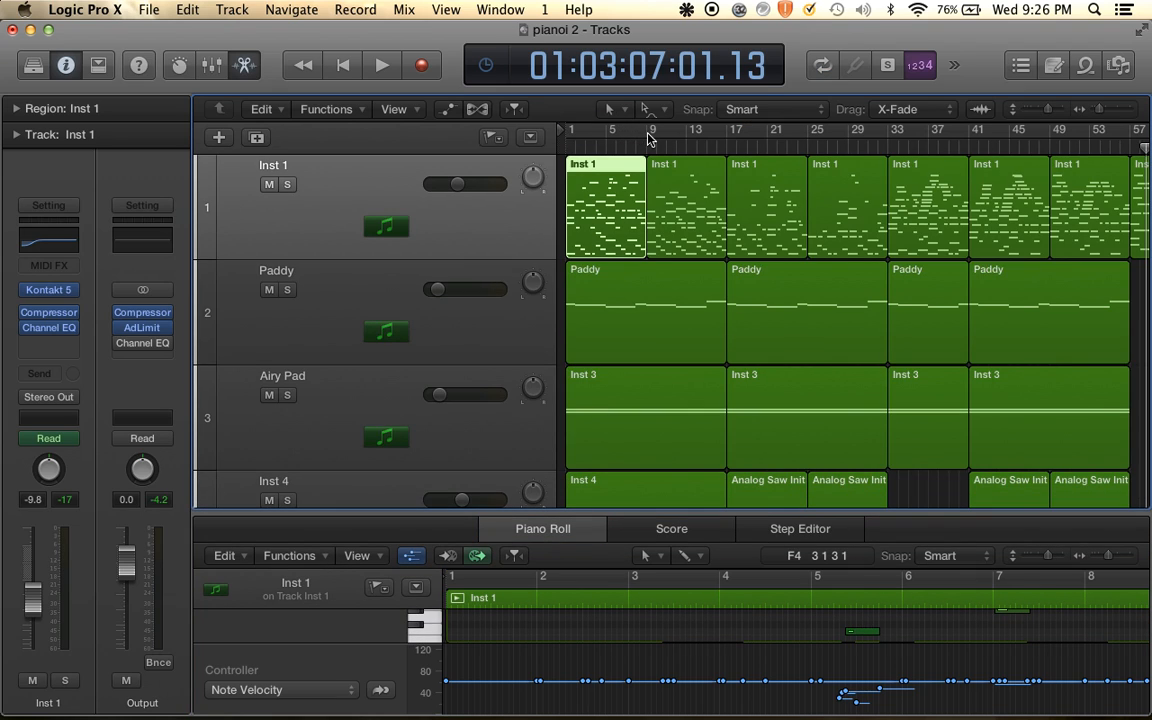
drag(647, 138, 560, 142)
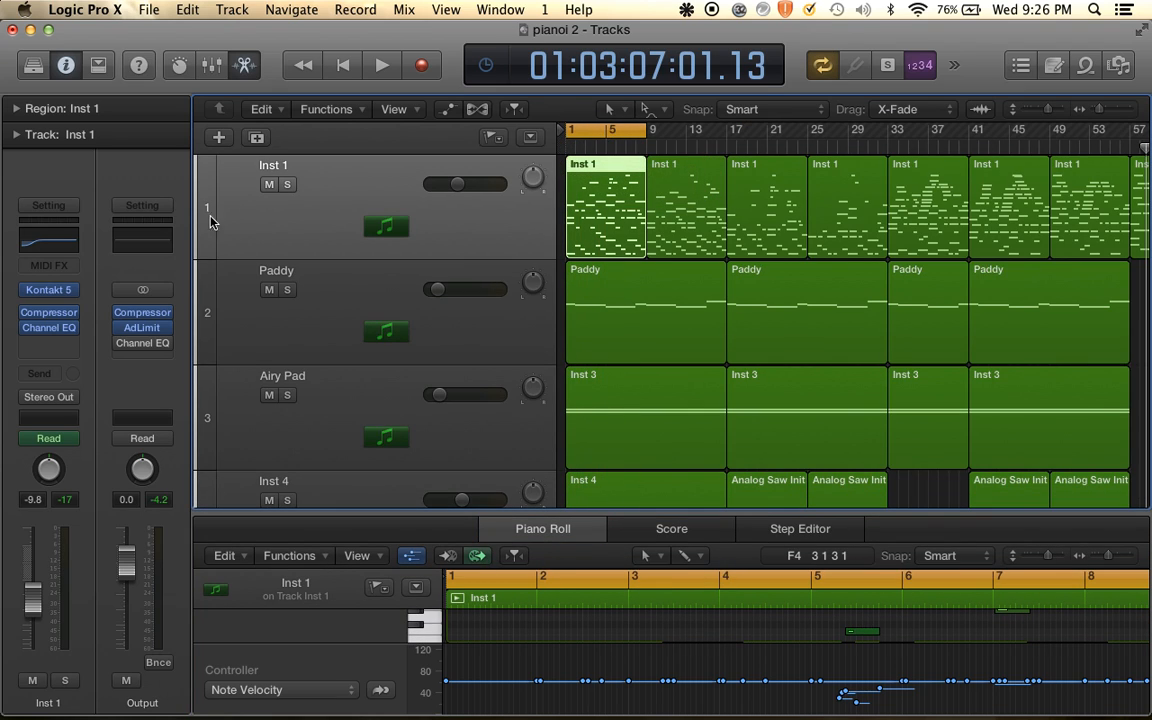
click(287, 184)
Play the soloed Inst 1 region while following its notes in the enlarged Piano Roll, and stop the playback in bar 5
key(space)
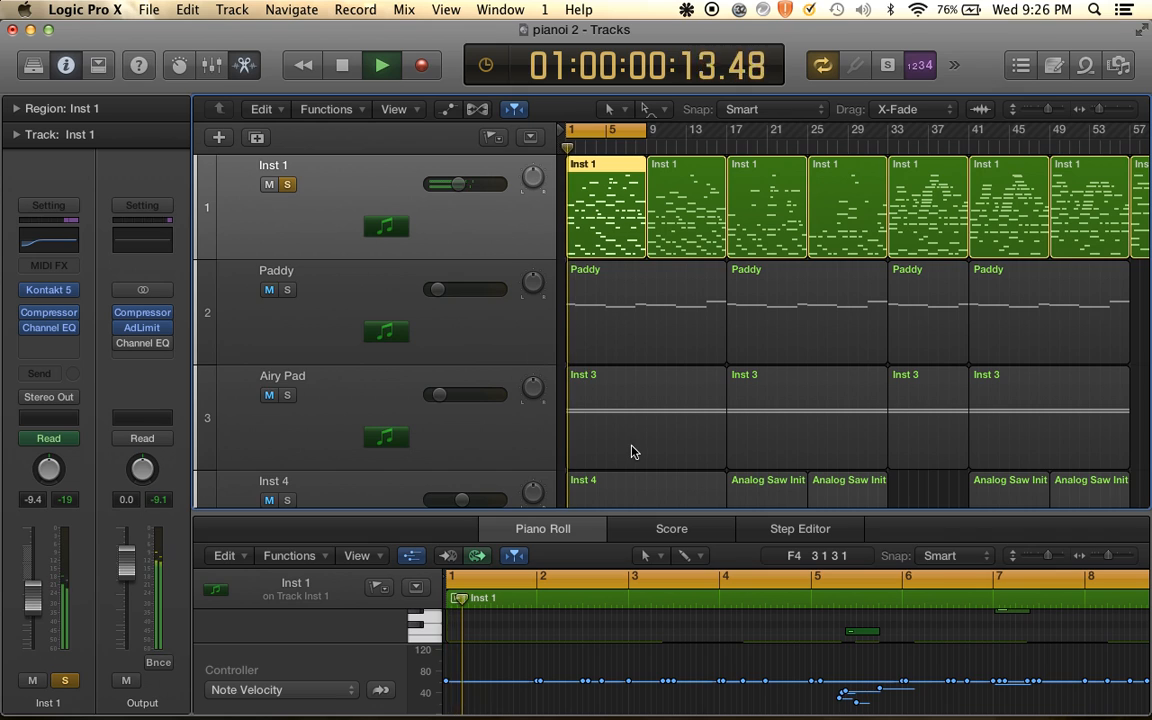
drag(638, 514, 663, 160)
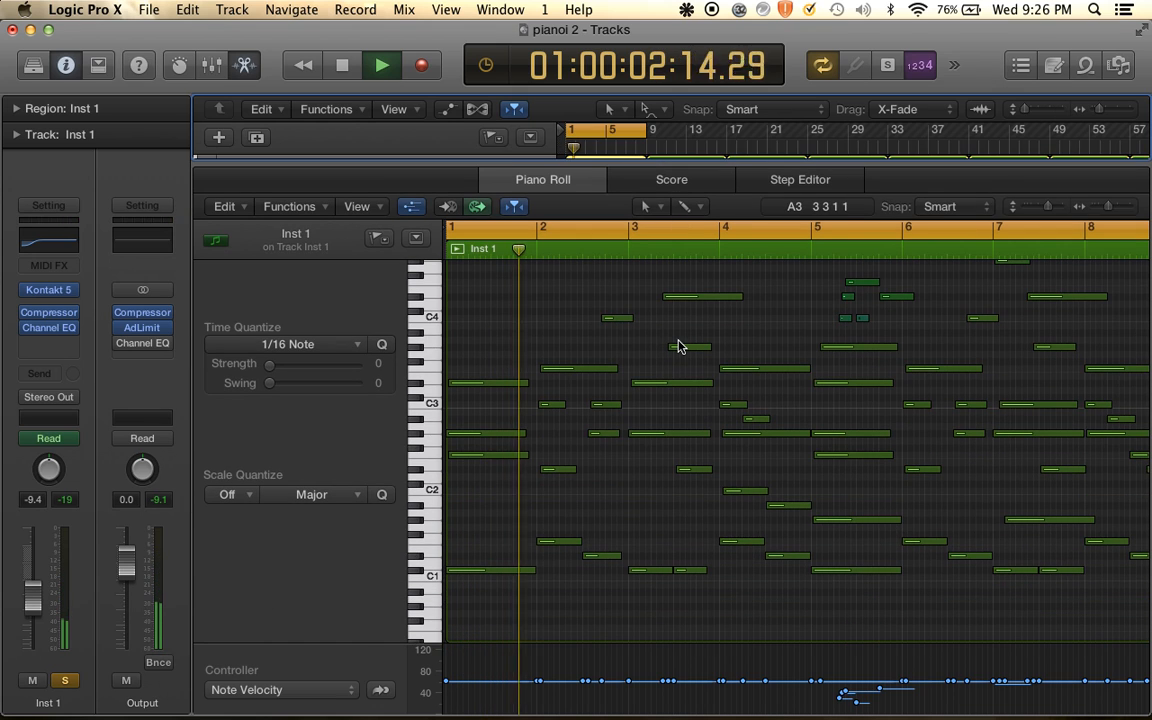
key(super+Right)
key(super+Right)
key(super+Right)
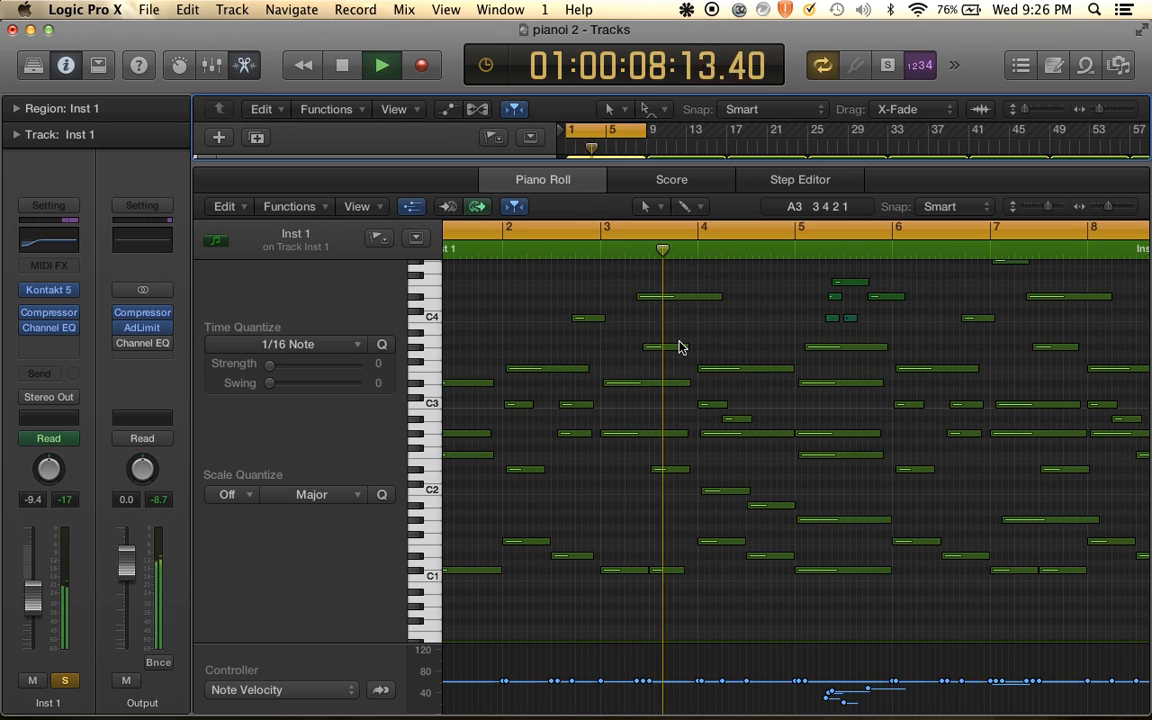
scroll(678, 347, down, 3)
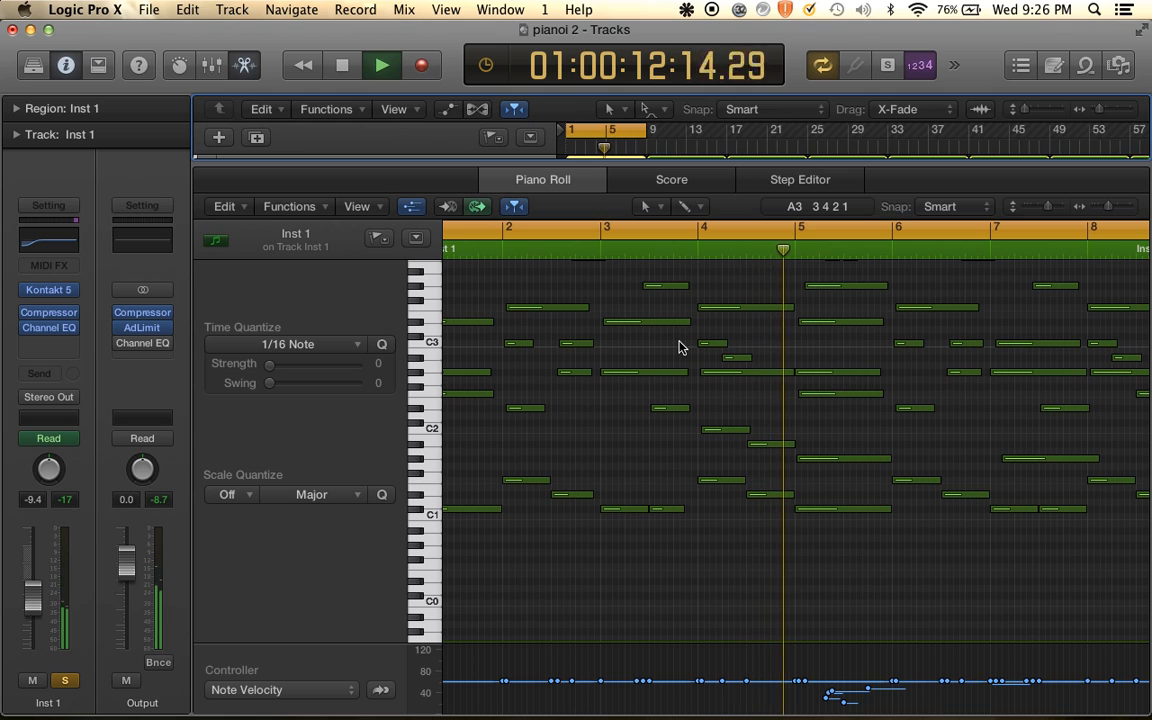
key(space)
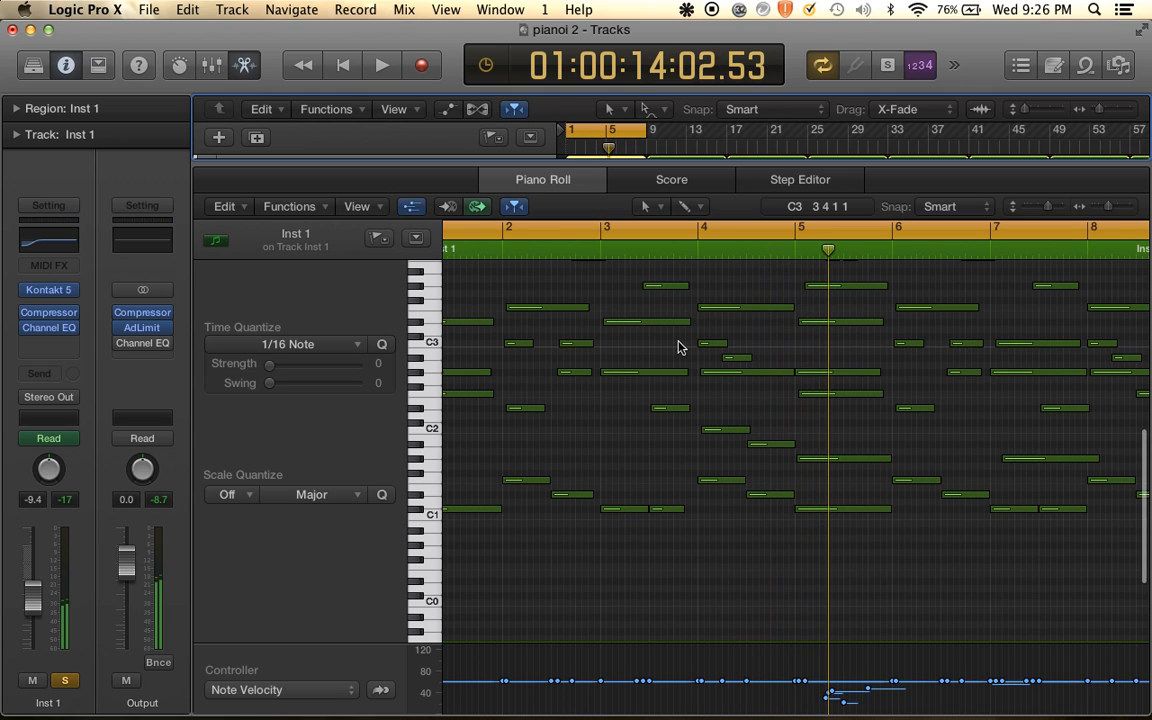
Examine the low bass notes of bars 1 to 3 in the Piano Roll, auditioning the long C#1 note in bar 1
key(super+Right)
scroll(678, 347, left, 10)
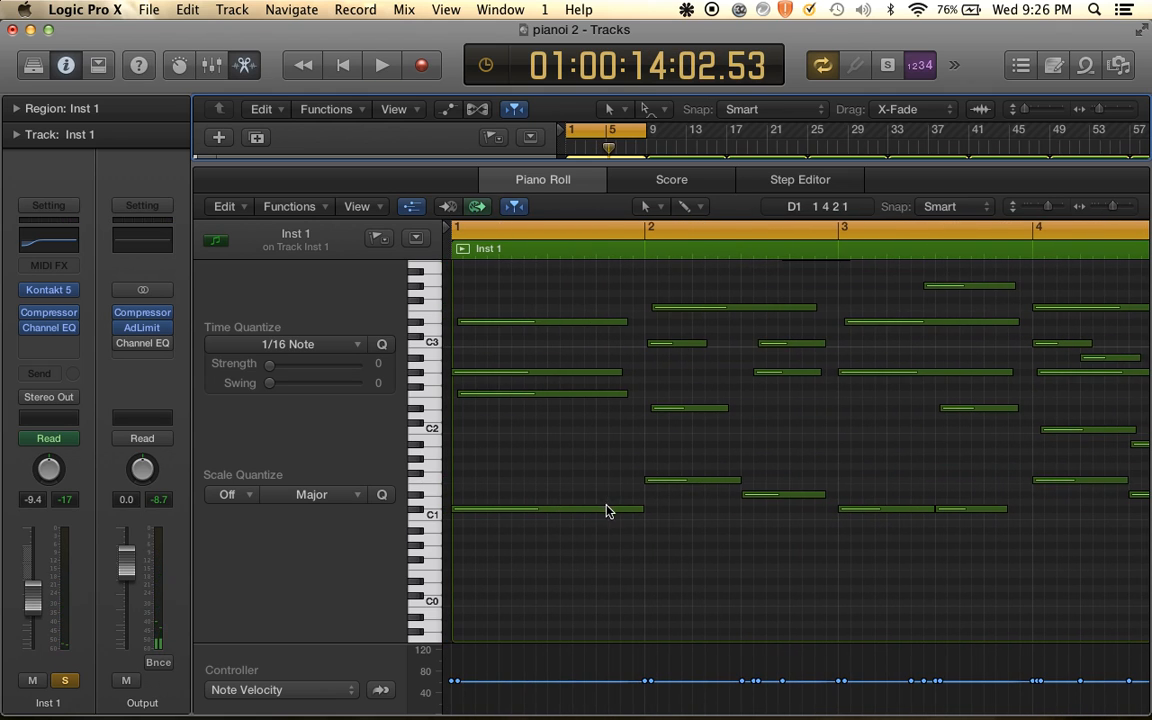
click(604, 511)
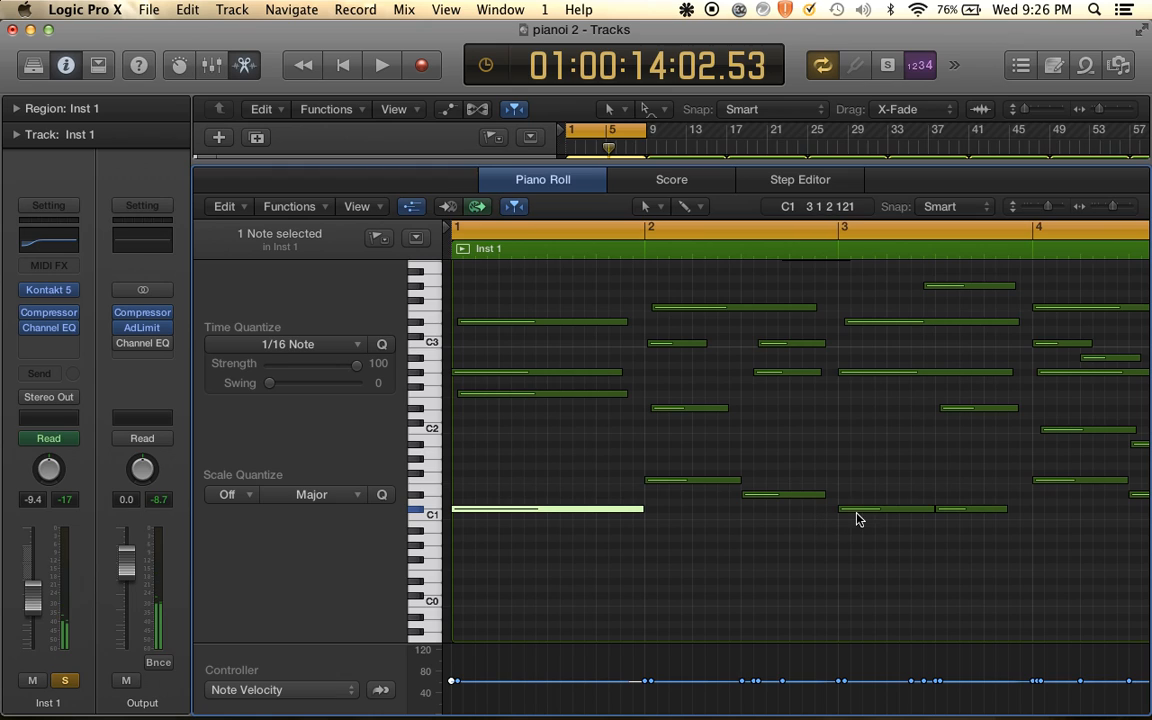
click(882, 543)
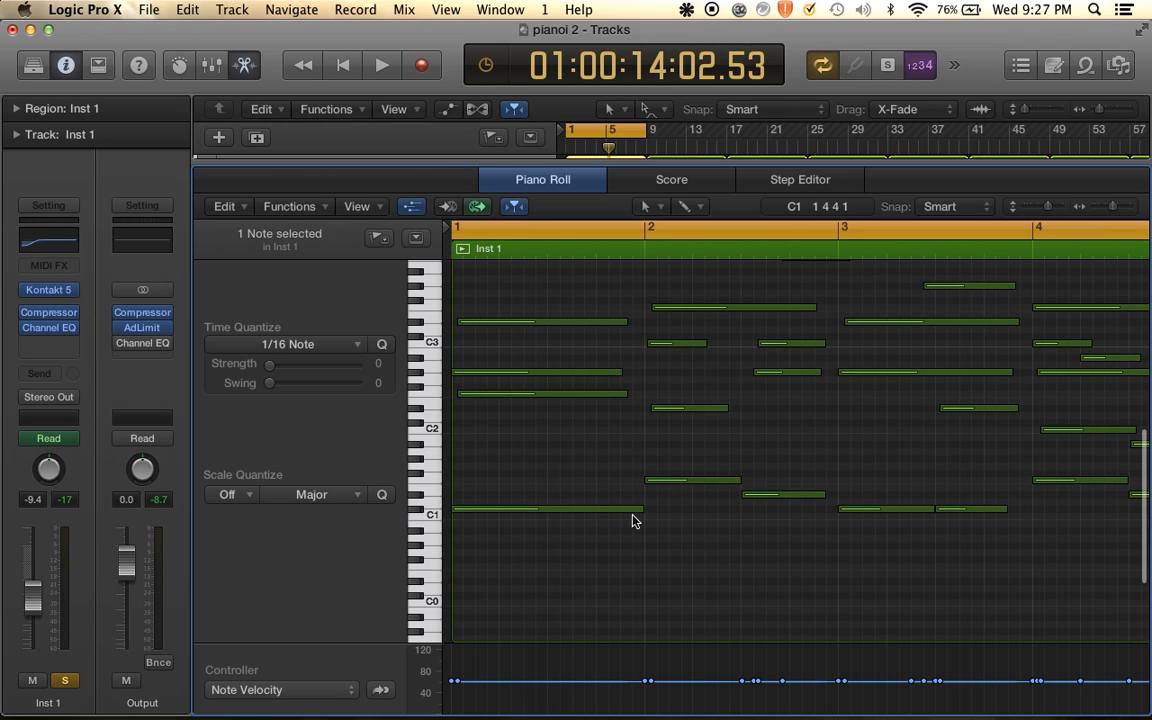
scroll(870, 547, right, 2)
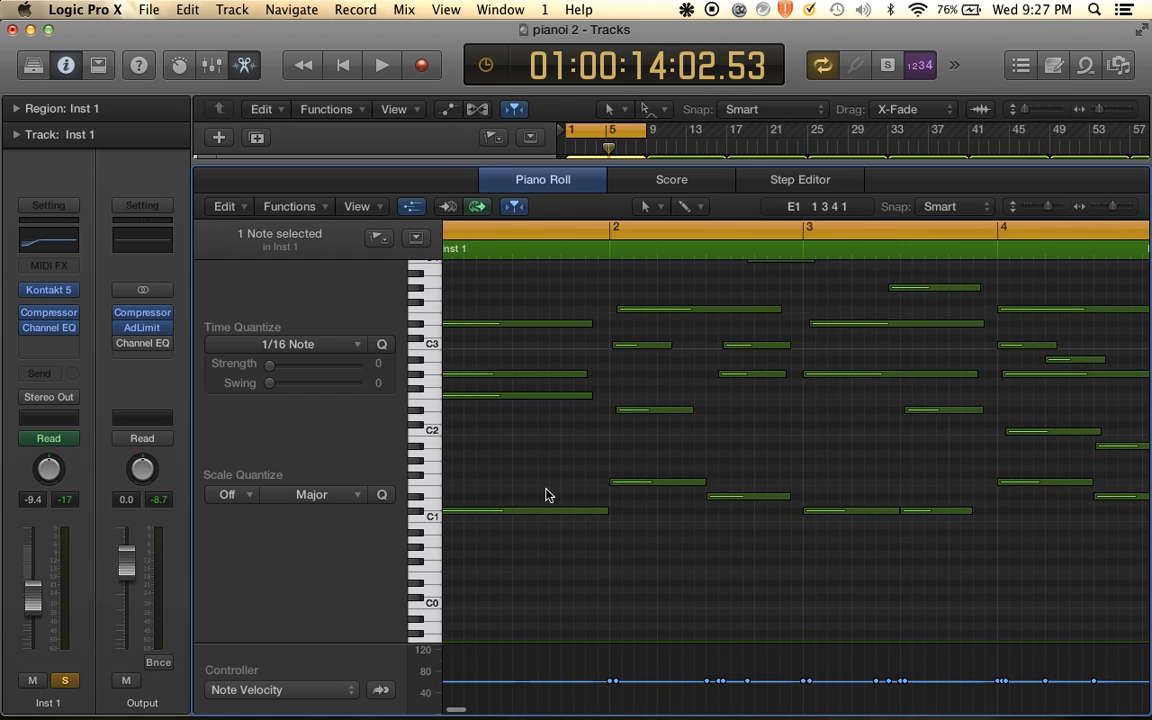
drag(525, 459, 914, 570)
click(776, 513)
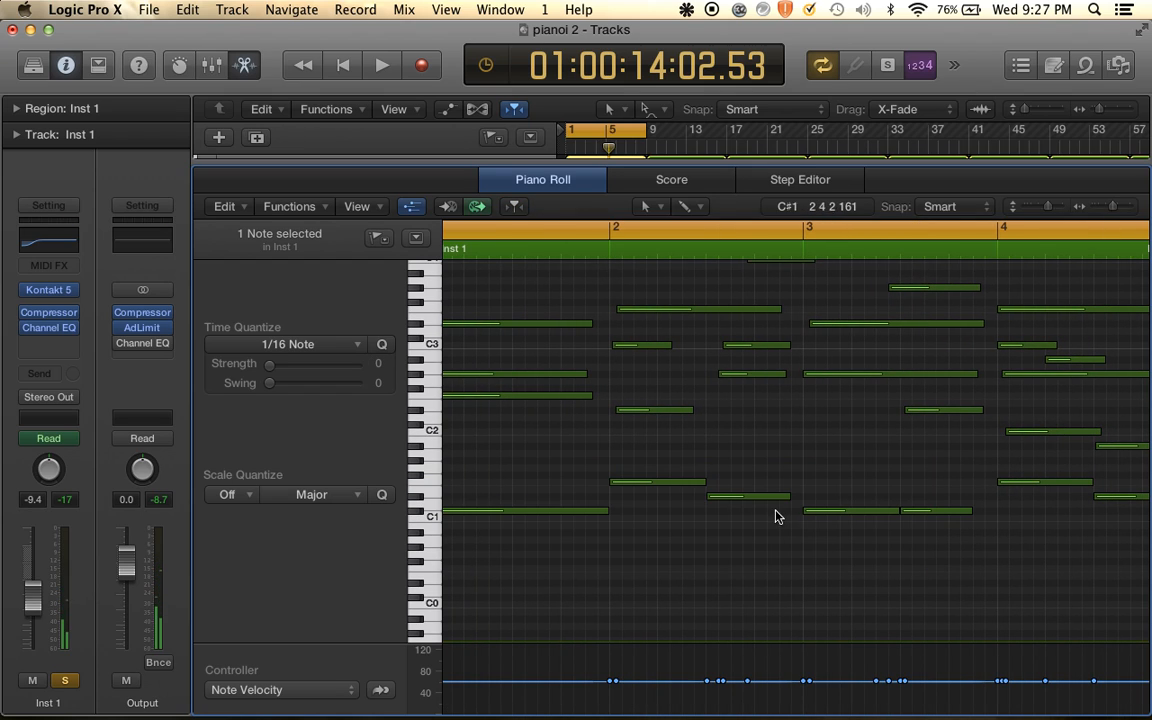
Delete the second C#1 bass note in bar 3 and lengthen the first one to fill the whole bar
click(962, 510)
key(Delete)
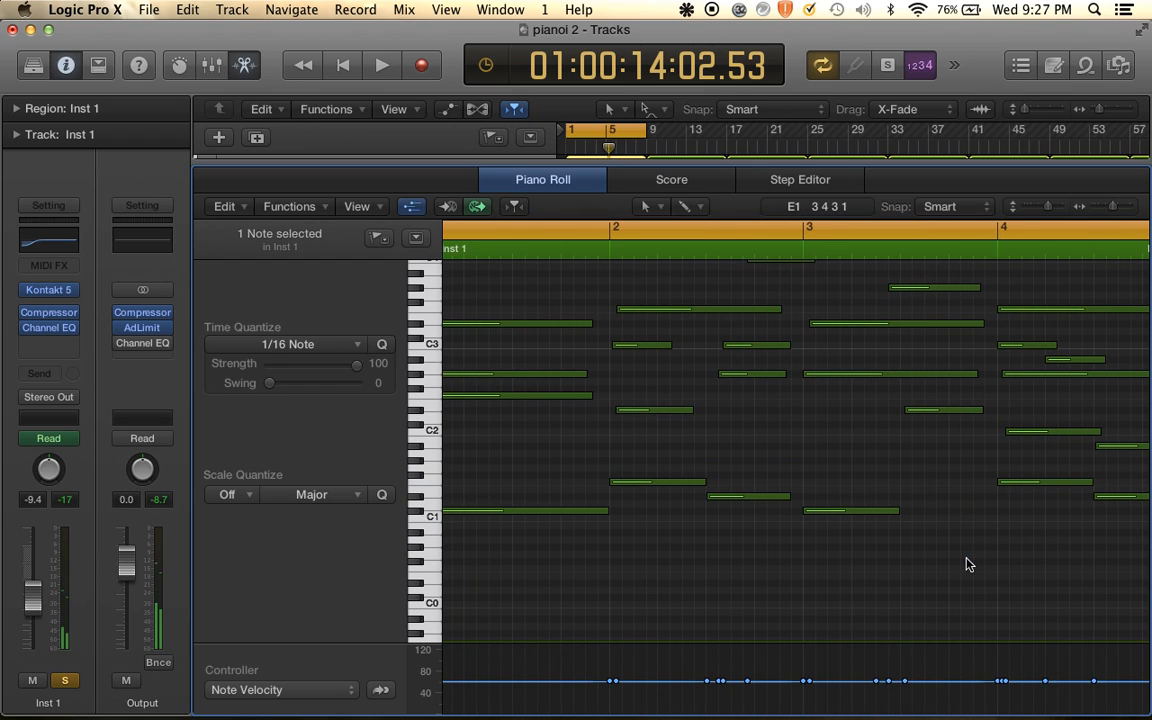
click(896, 512)
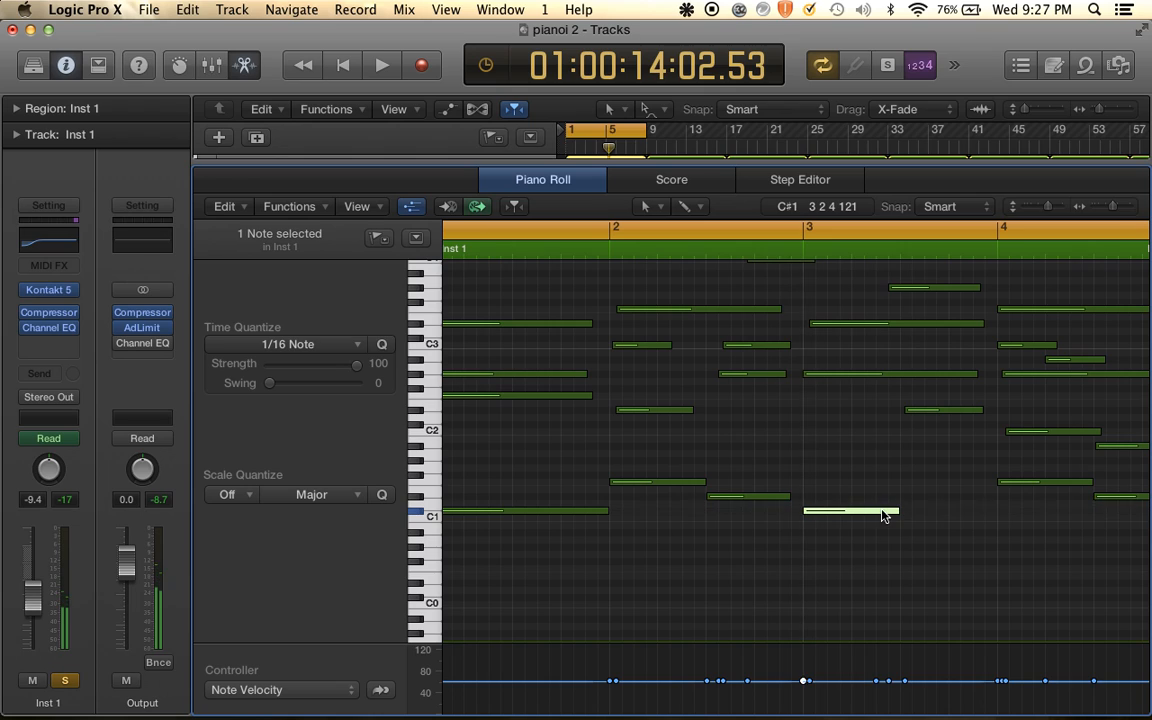
drag(895, 510, 997, 507)
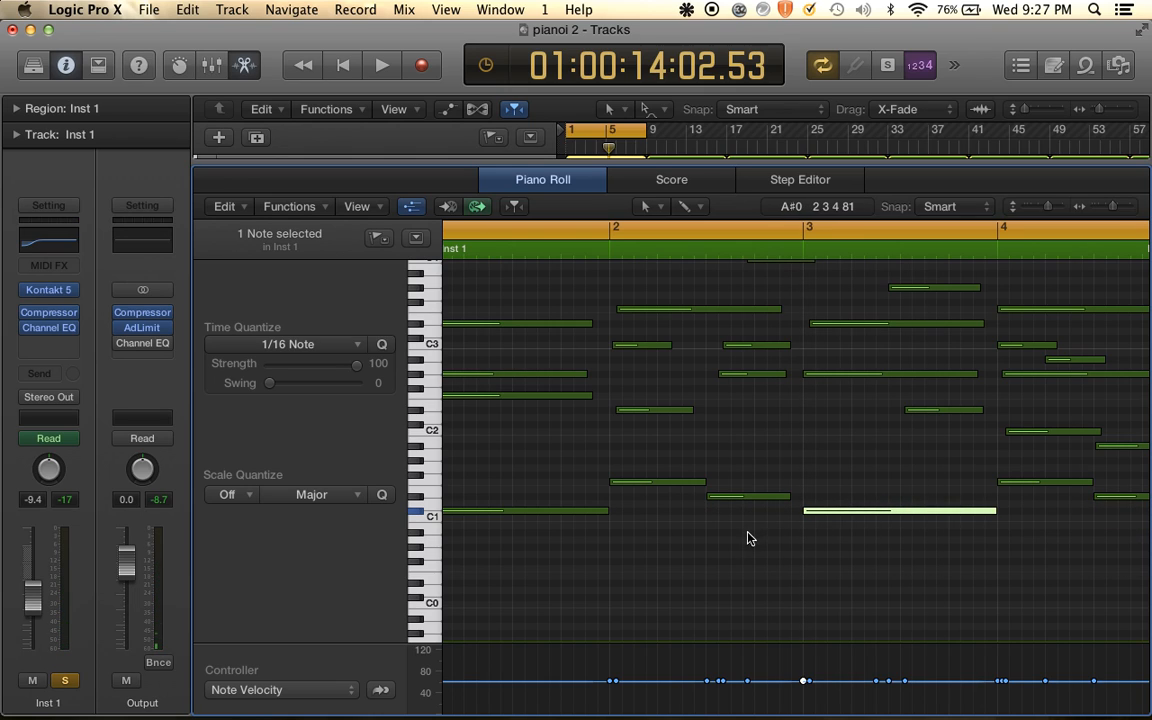
Audition the bass notes of bars 1 to 3 one after another and clear the note selection
click(604, 512)
scroll(604, 512, left, 1)
click(707, 481)
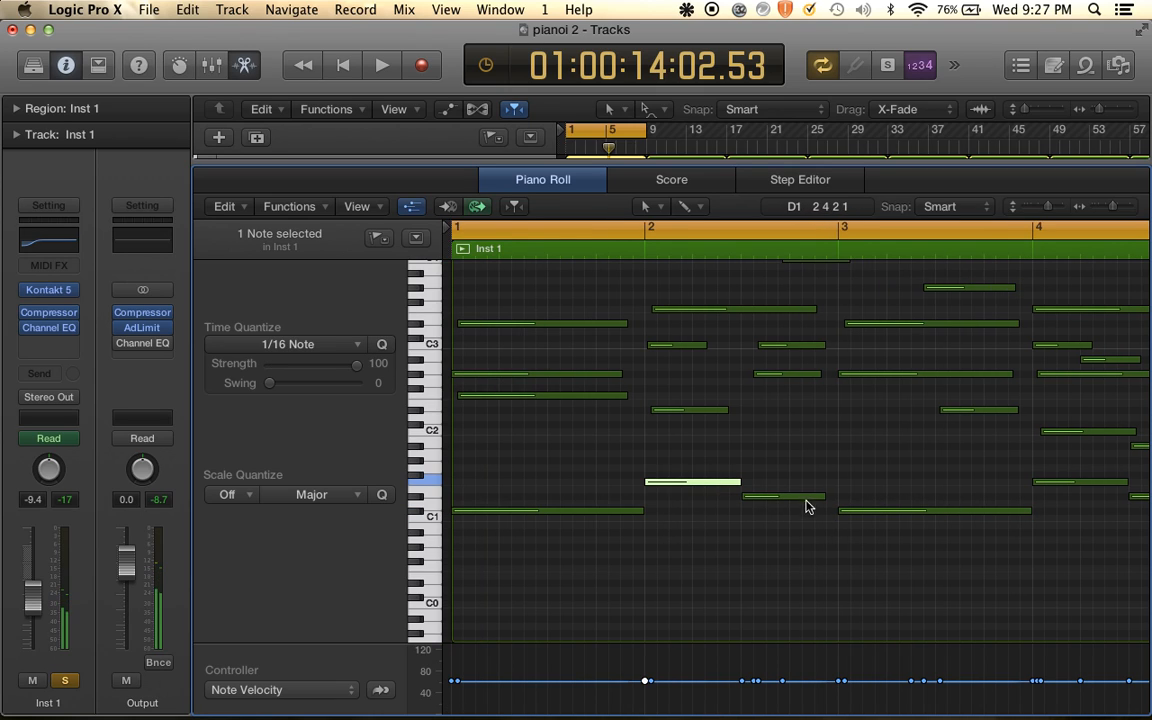
click(810, 497)
click(848, 511)
click(895, 537)
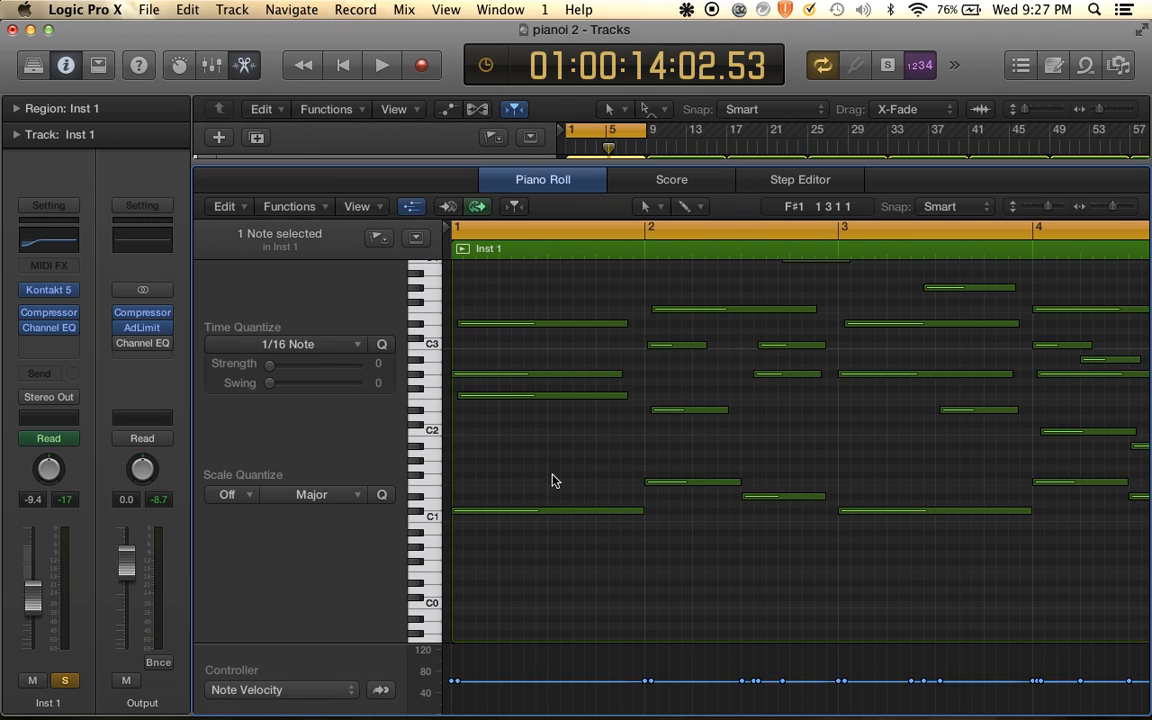
Select the four bass notes in bars 1 to 3 and lengthen them together by about 0.9 bar
drag(558, 477, 900, 548)
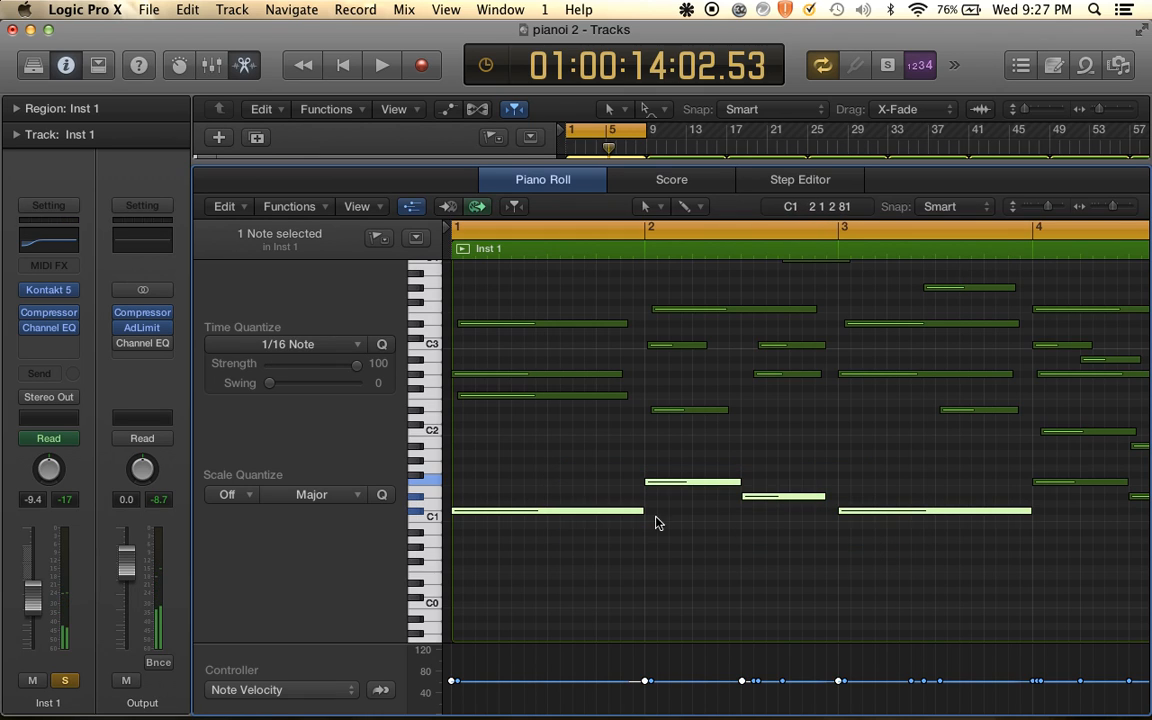
drag(638, 509, 815, 510)
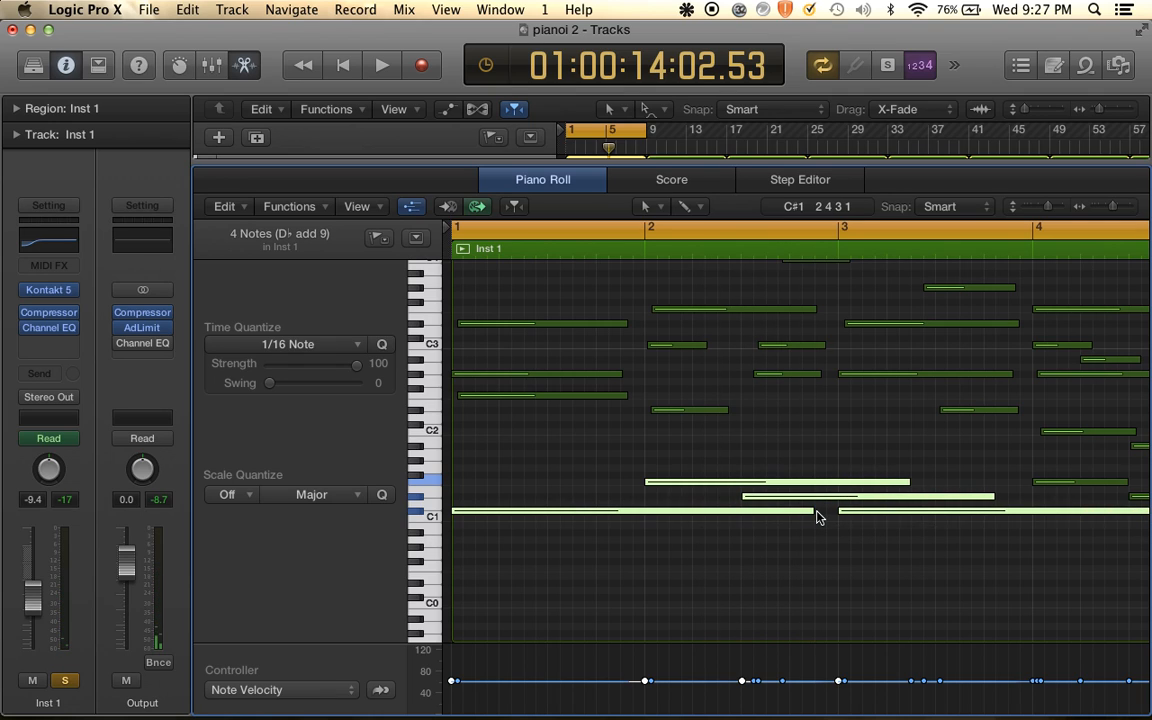
Reselect the four bass notes in bars 1 to 3 and shorten them together so the first C#1 ends at bar 2
click(828, 517)
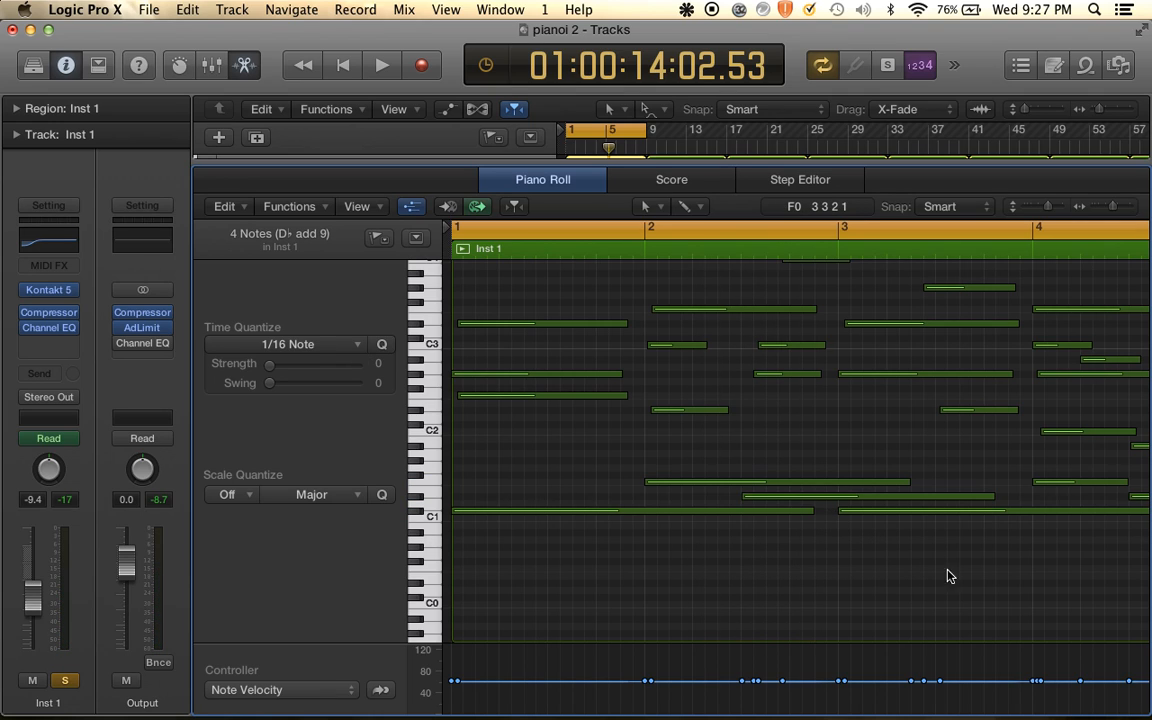
drag(888, 577, 712, 453)
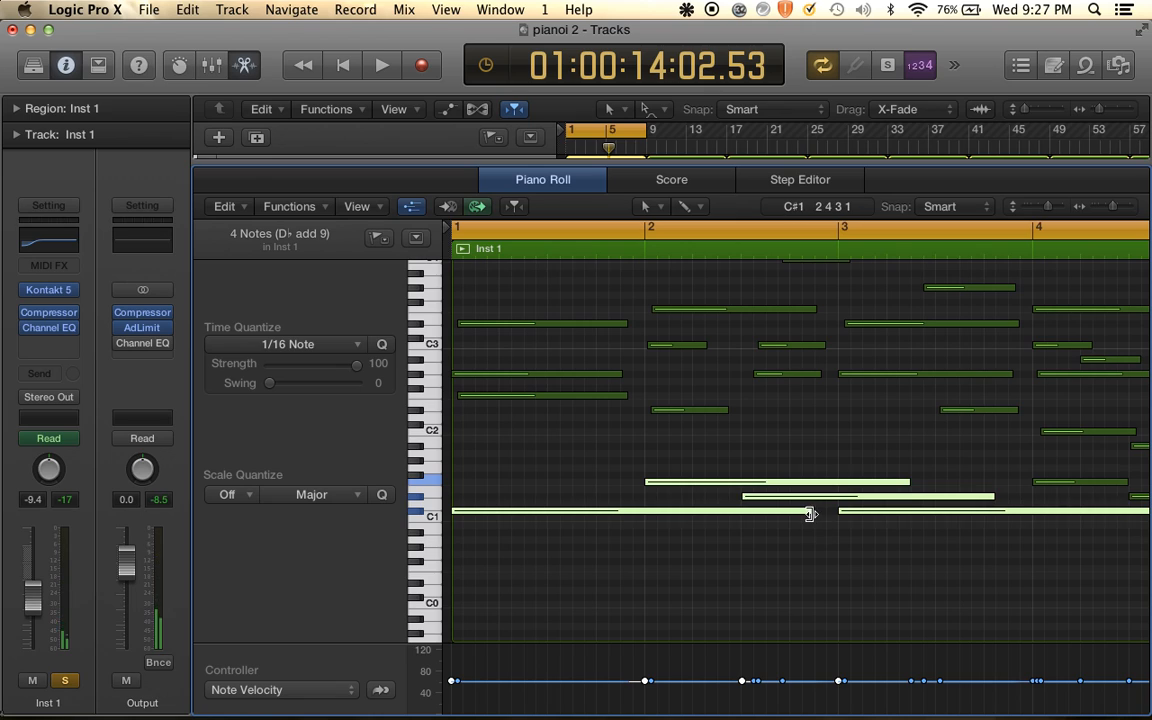
drag(810, 512, 645, 518)
click(656, 523)
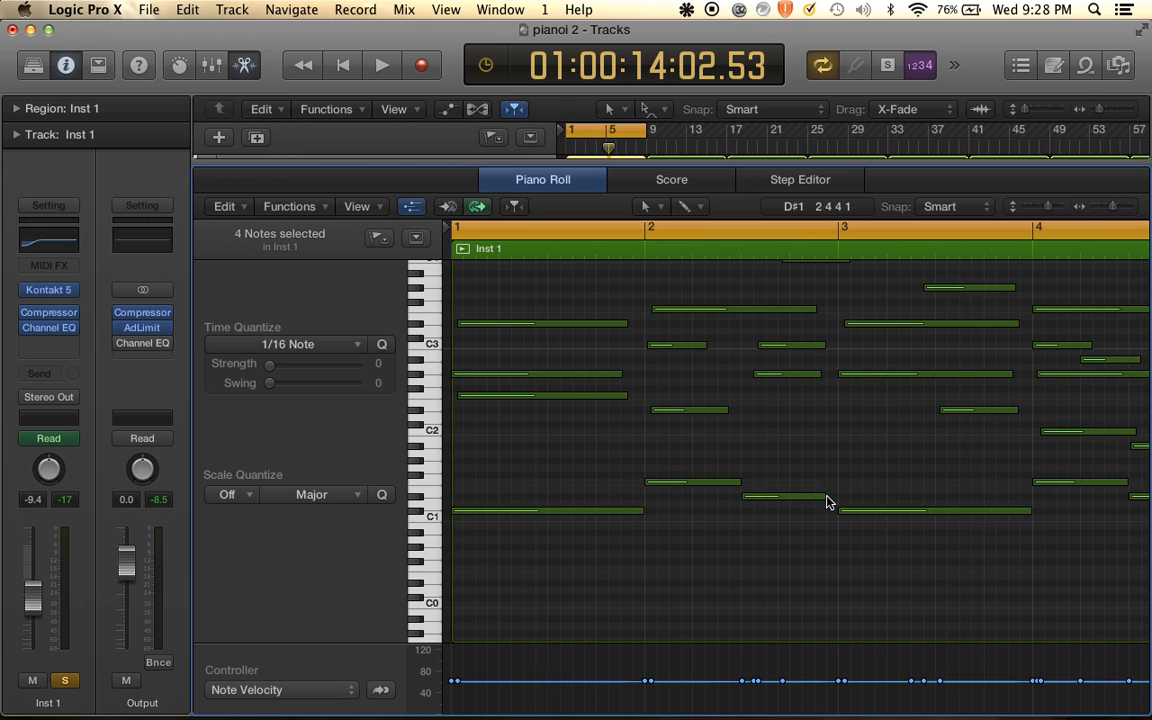
Align the starts of the D#3 and F2 notes with bar 1, and lengthen them together with G#2 to end at bar 2
scroll(826, 501, up, 3)
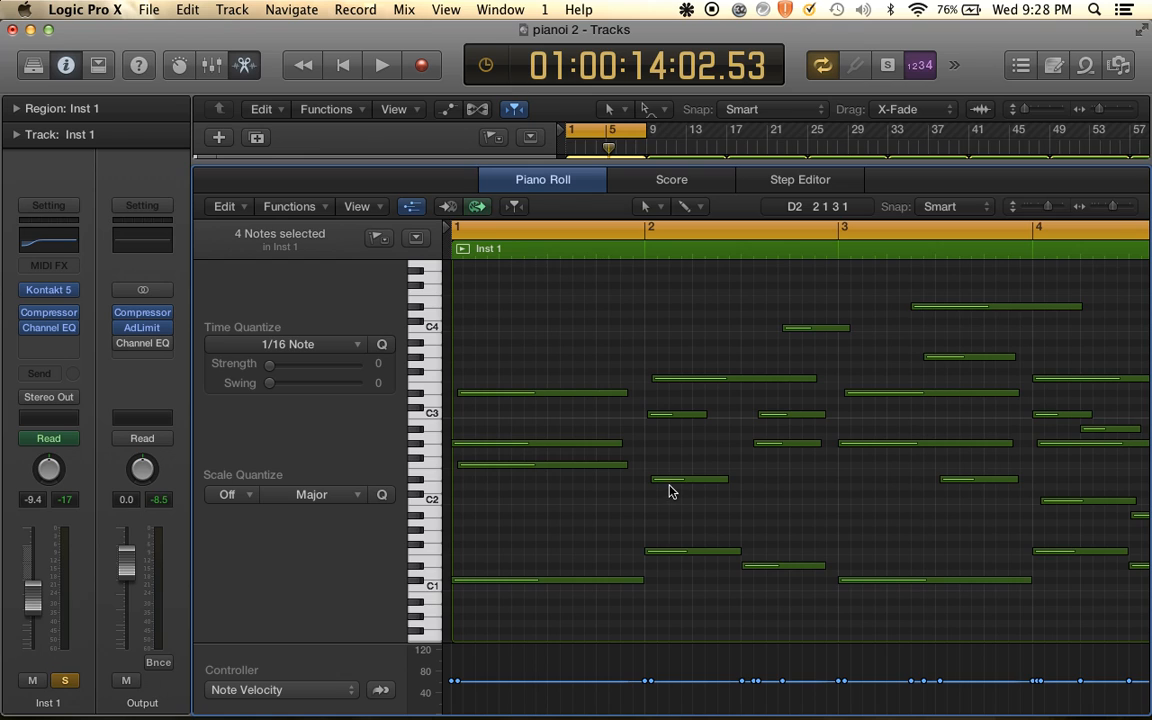
scroll(665, 479, up, 5)
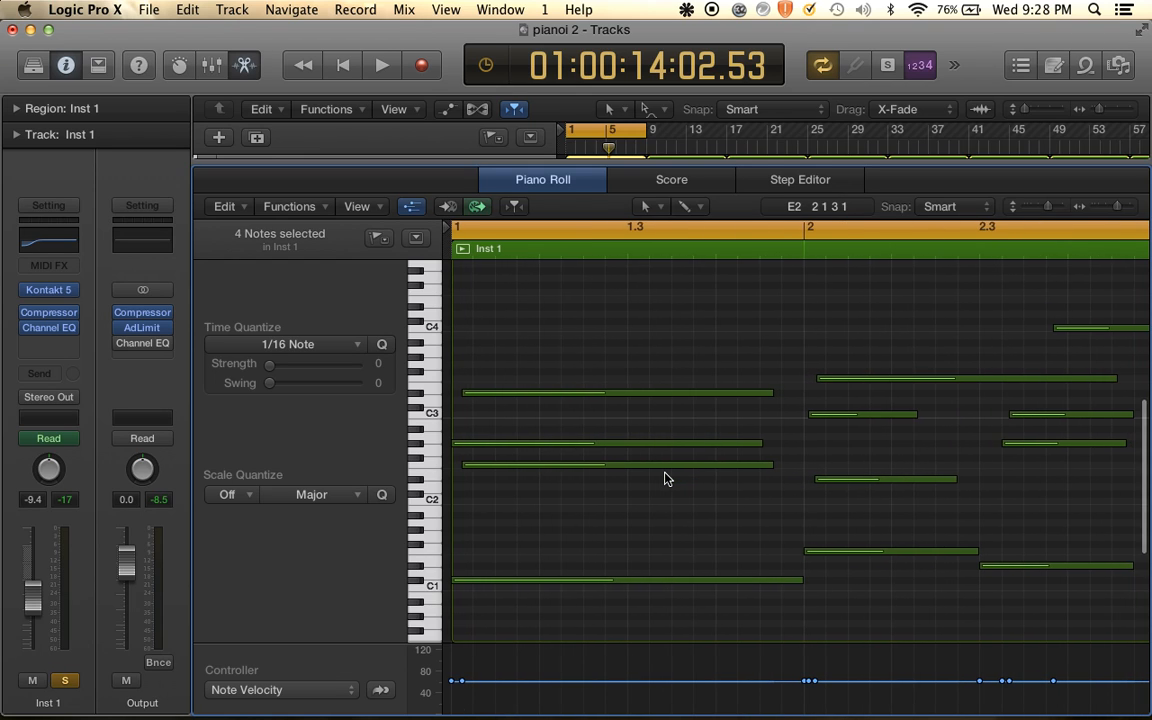
scroll(665, 478, up, 1)
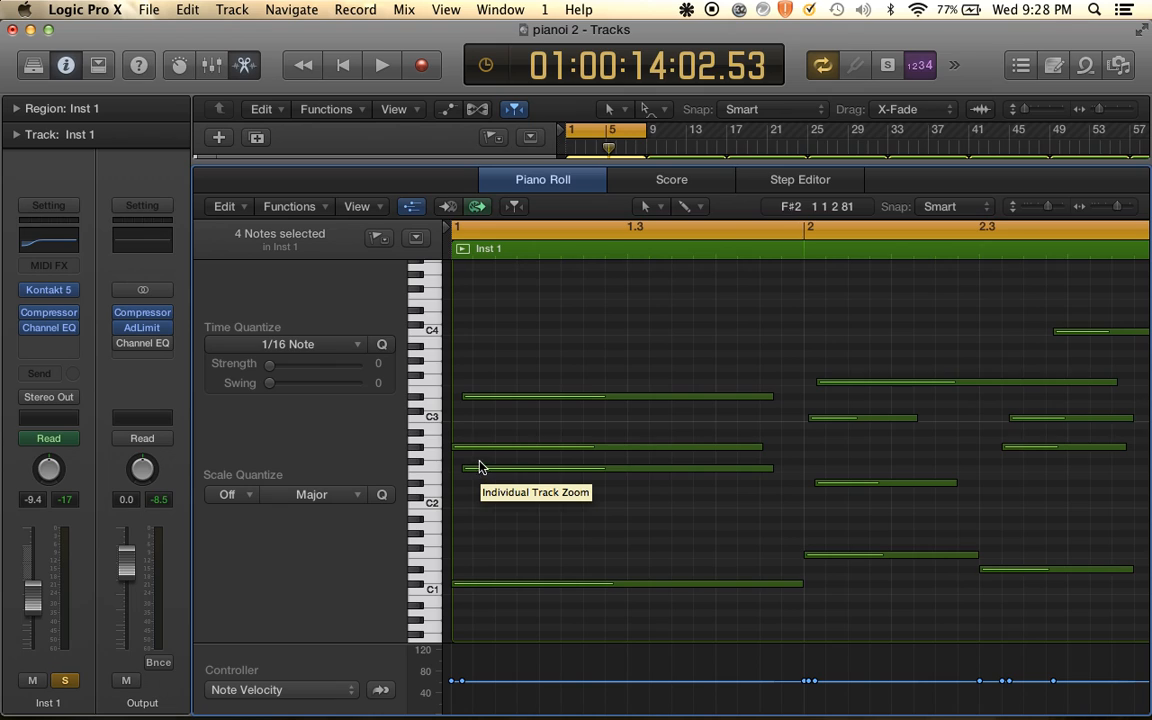
scroll(476, 437, up, 2)
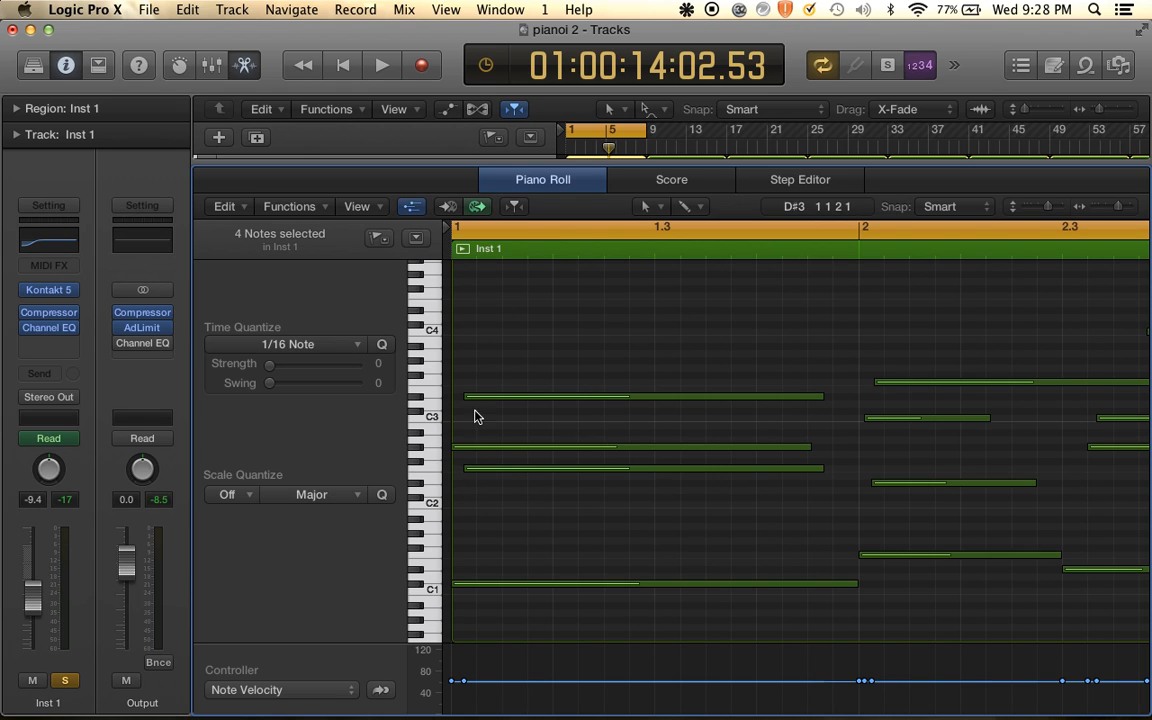
scroll(491, 455, down, 5)
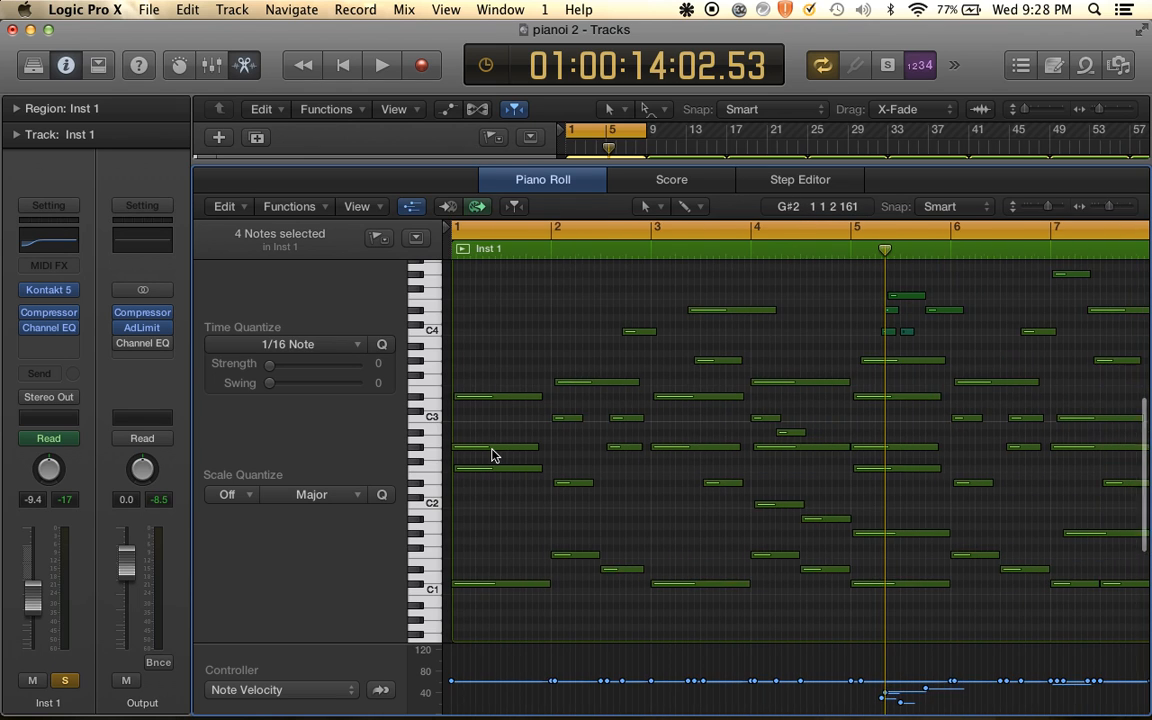
scroll(491, 455, up, 3)
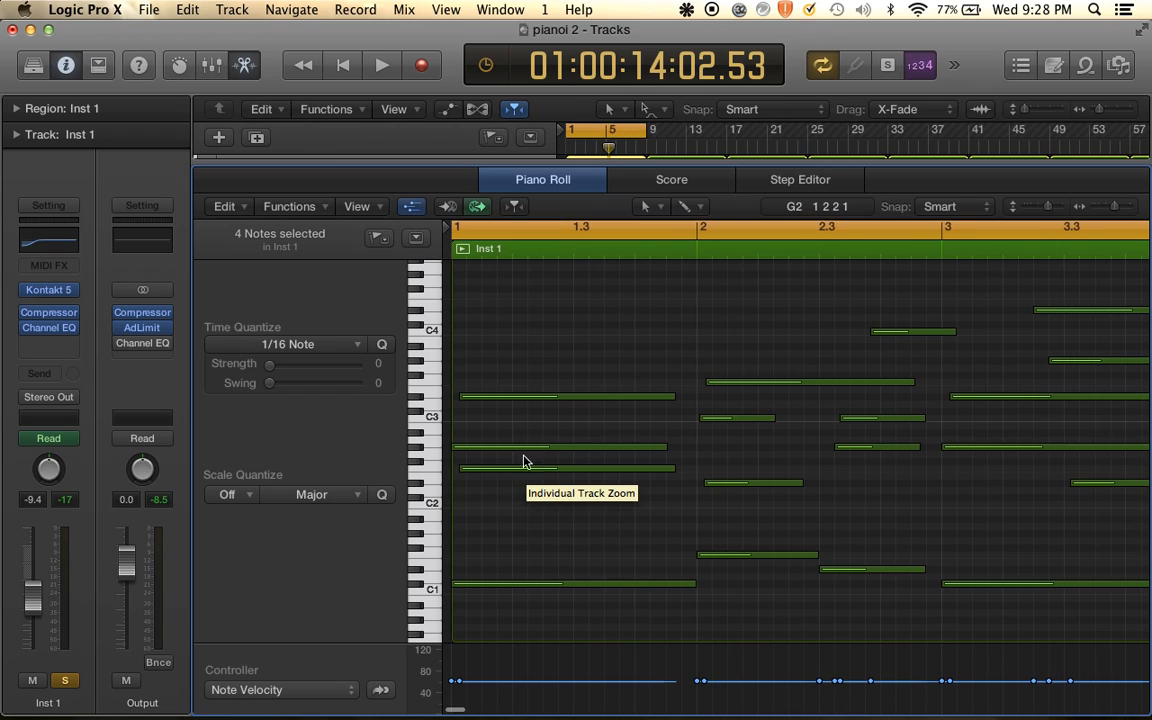
drag(512, 401, 508, 399)
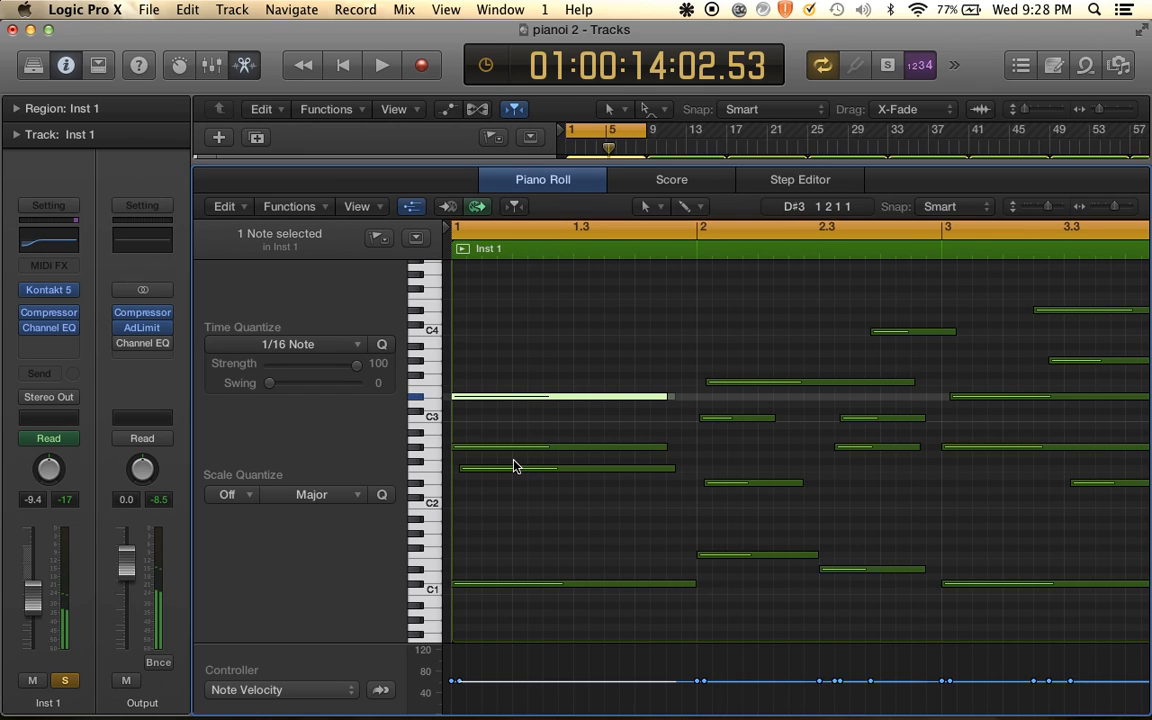
drag(514, 466, 507, 468)
drag(598, 523, 697, 401)
Align the starts of the D#2, F3 and first C3 notes with the beginning of bar 2
drag(720, 490, 711, 488)
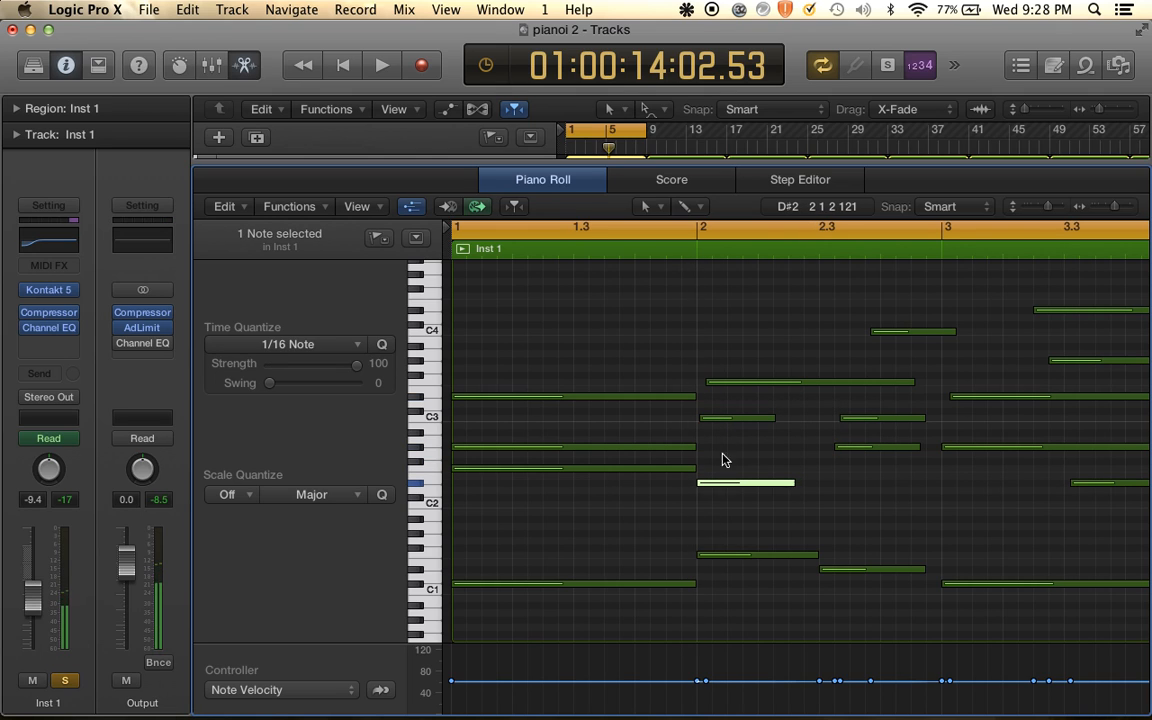
click(727, 387)
drag(727, 387, 826, 419)
Make the first D#2 and C3 notes of bar 2 end at beat 2.3, and start the following C3 and G#2 pair there
key(super+Right)
scroll(725, 384, right, 3)
scroll(738, 422, right, 4)
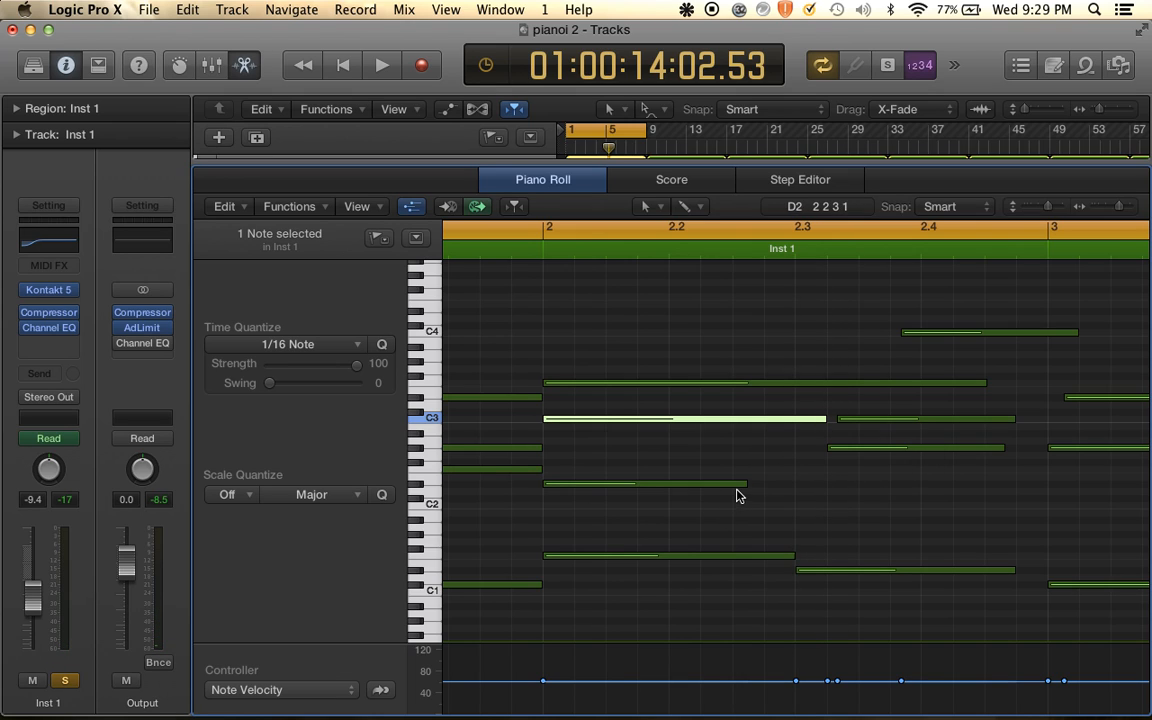
drag(742, 485, 794, 484)
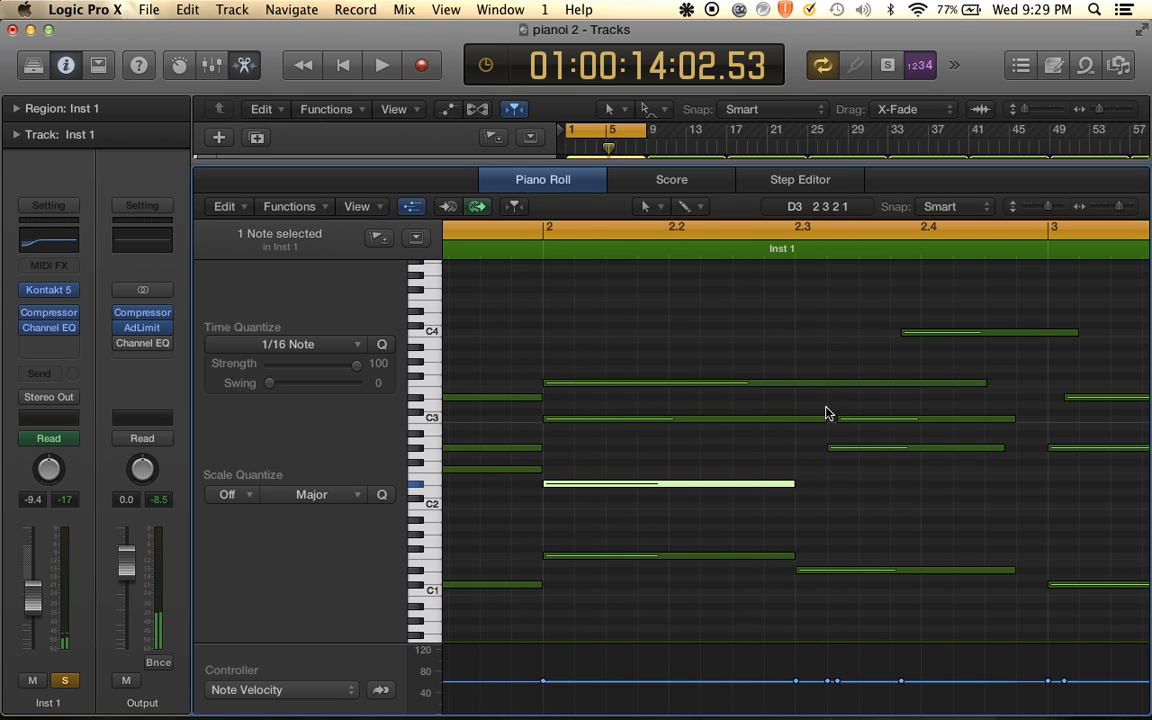
drag(822, 418, 825, 451)
click(840, 418)
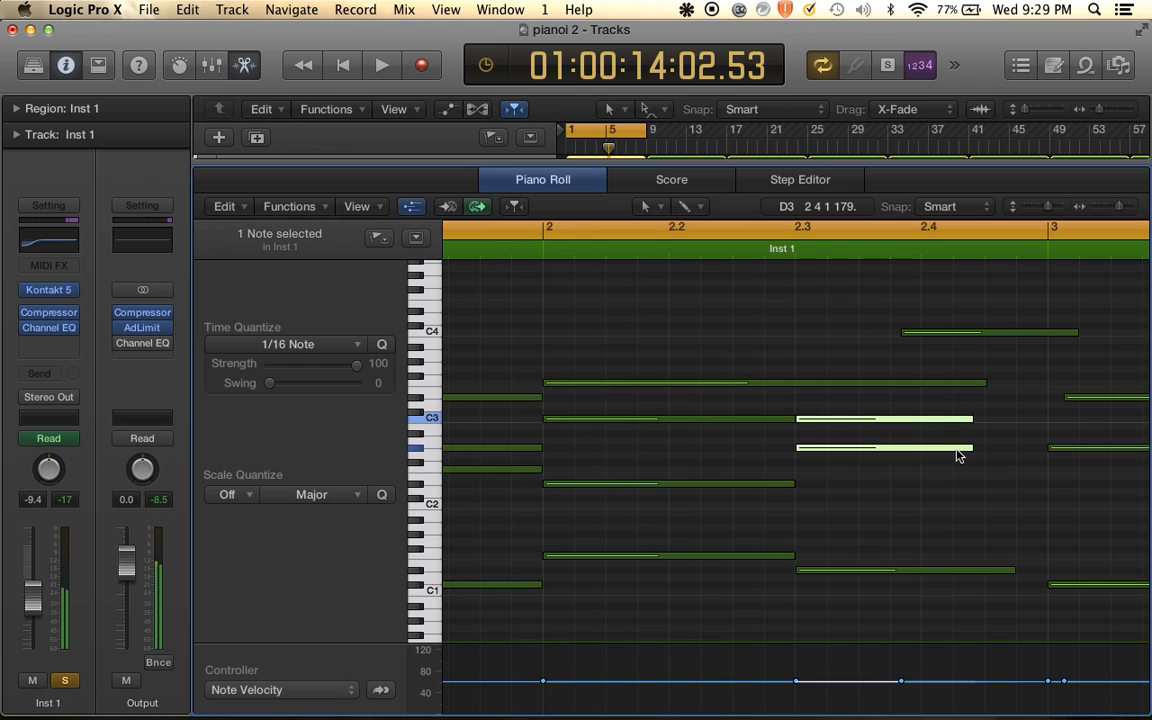
Lengthen the C3 and G#2 pair and the D#1 bass note in the second half of bar 2 to end at bar 3
drag(968, 448, 1041, 447)
scroll(836, 566, right, 3)
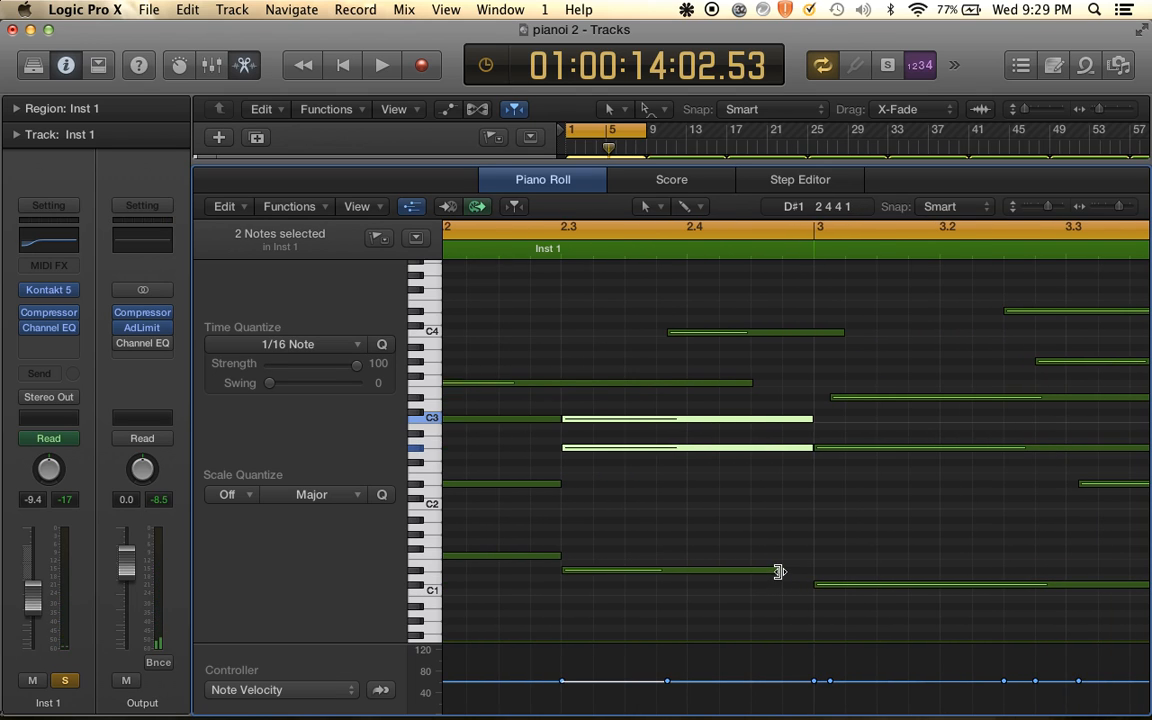
drag(778, 570, 813, 570)
Lengthen the F3 note of bar 2 so it ends exactly at bar 3
scroll(738, 338, right, 2)
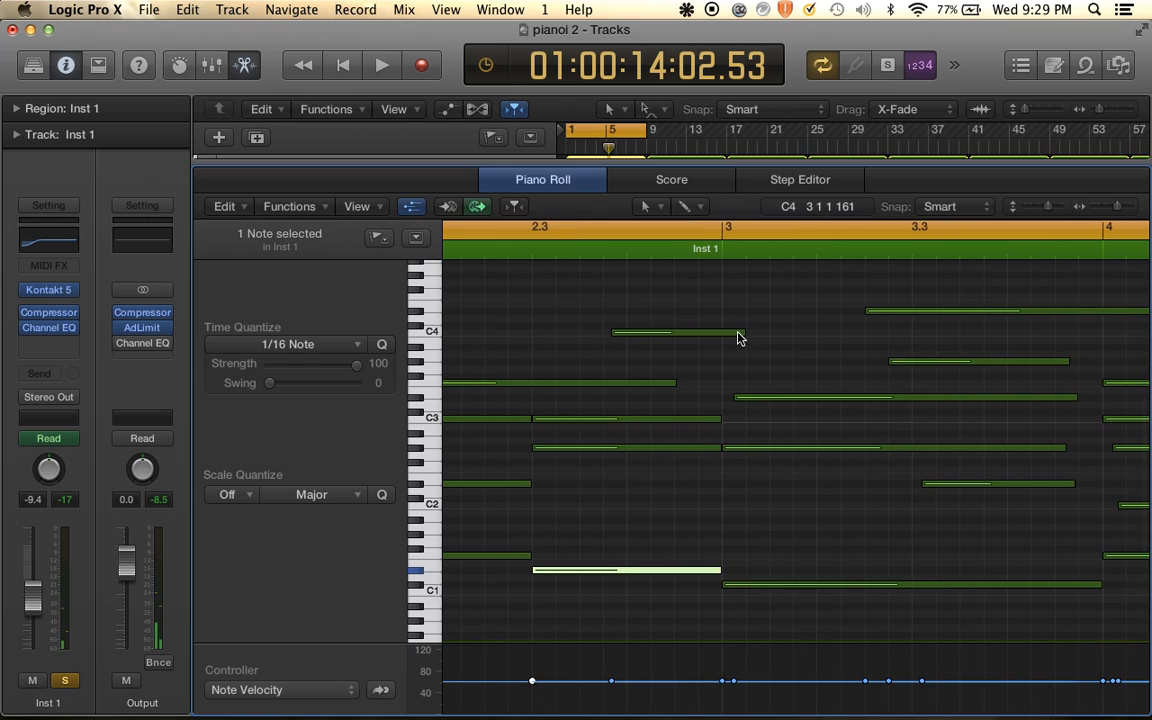
click(668, 384)
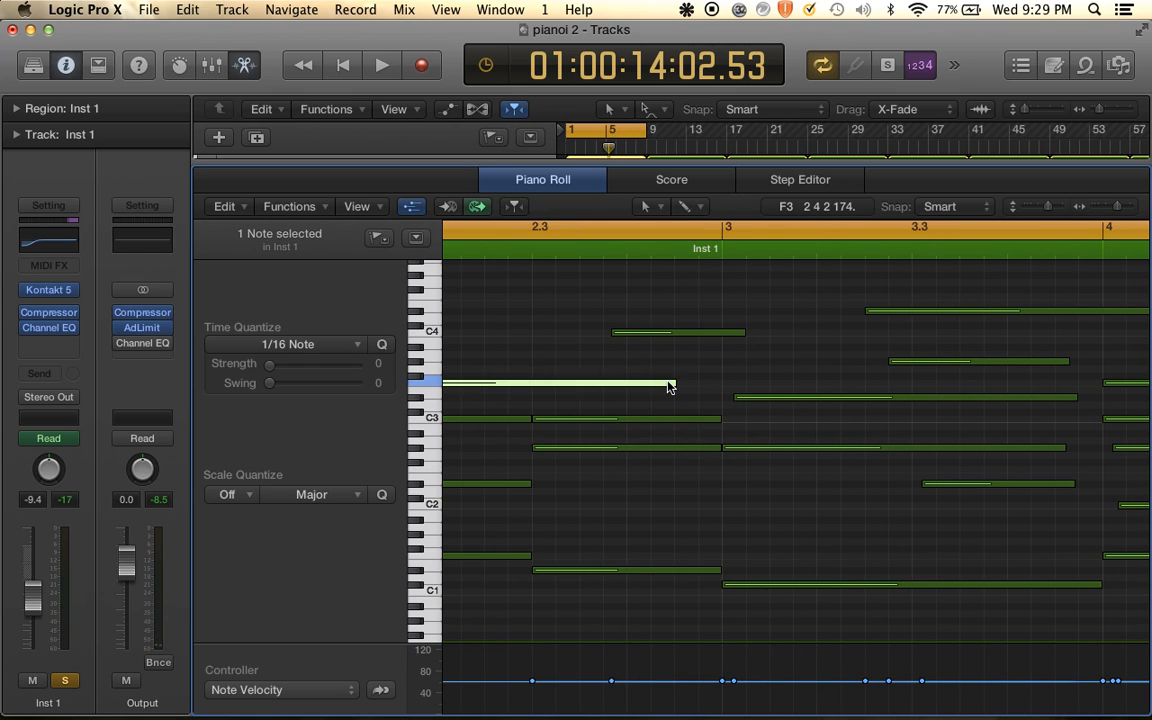
scroll(670, 388, left, 2)
drag(767, 379, 825, 386)
click(786, 384)
scroll(825, 387, right, 2)
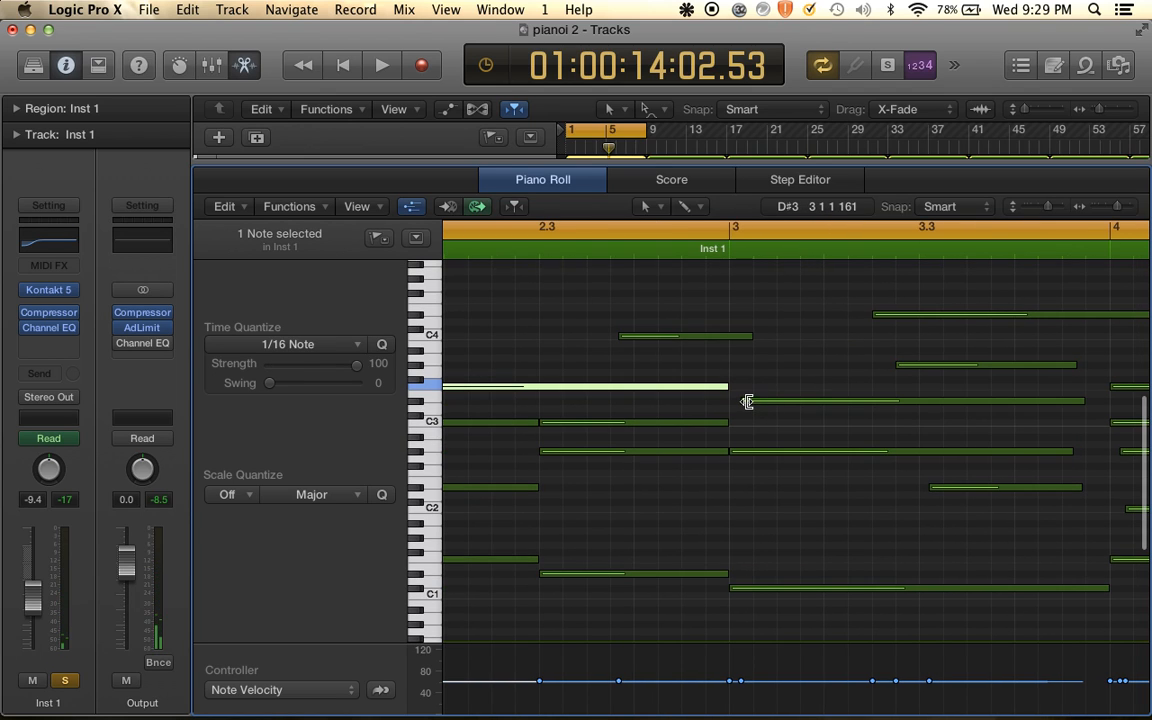
Start the D#3 note at bar 3, and adjust the ends of the D#3, G#2 and G#3 notes to bar 4
drag(748, 401, 733, 404)
scroll(735, 404, right, 5)
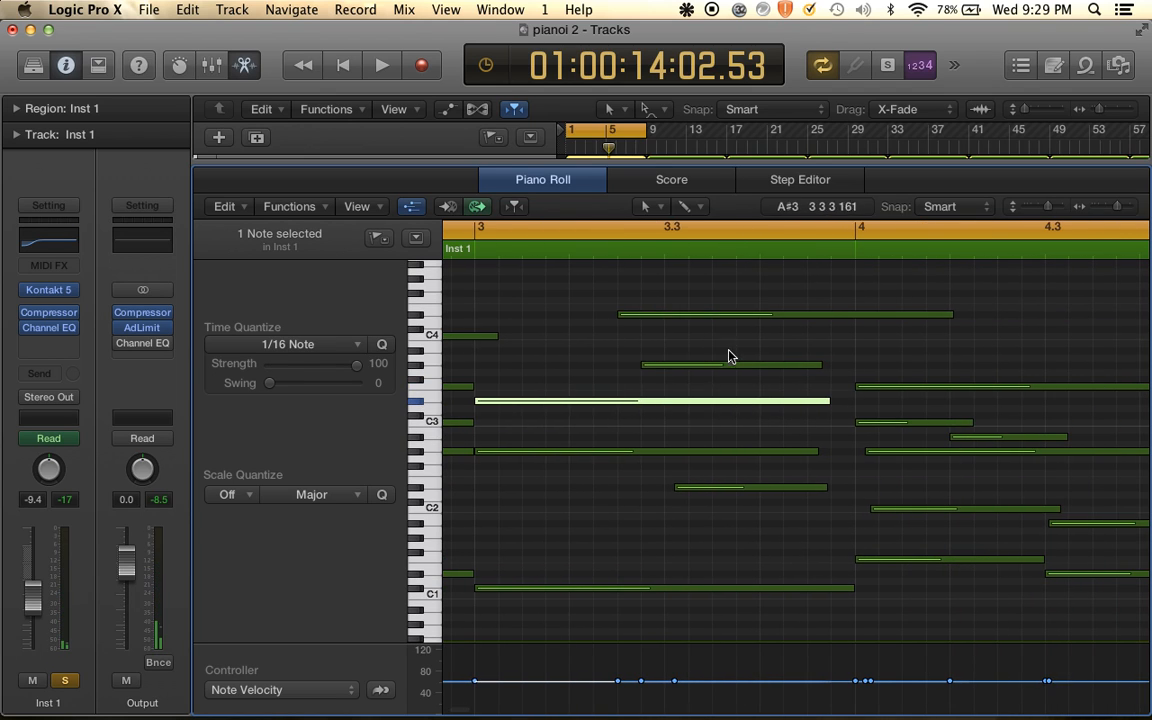
drag(813, 352, 854, 456)
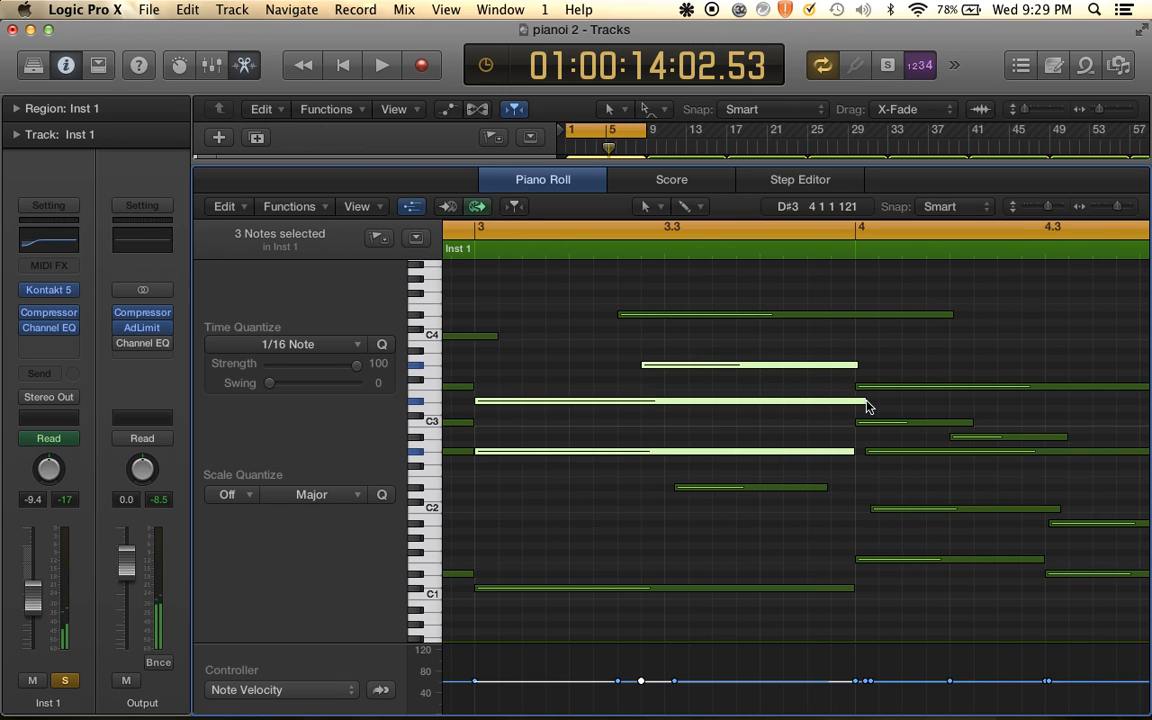
click(868, 404)
drag(866, 403, 856, 368)
Move the start of the D#2 note in bar 3 to beat 3.3 and lengthen it to bar 4
scroll(918, 430, down, 2)
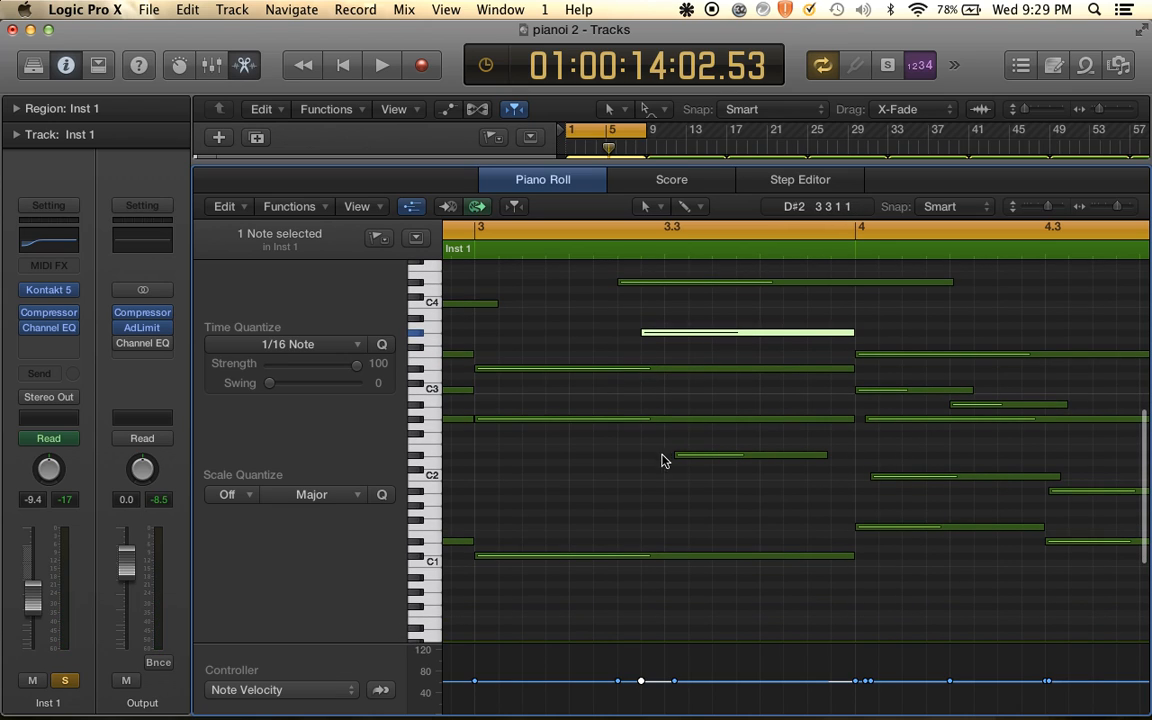
drag(680, 456, 663, 459)
drag(826, 456, 851, 460)
Align the G#2 and C2 notes with the start of bar 4, and make C2 end and A#1 begin at beat 4.3
key(super+Left)
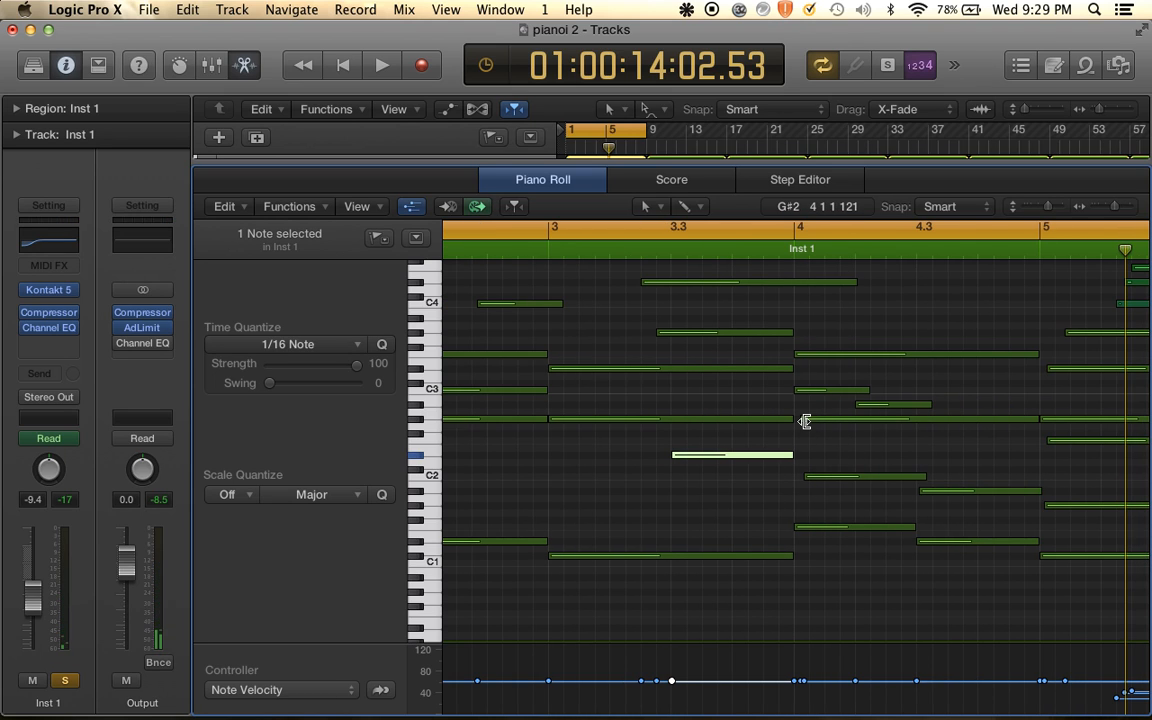
drag(805, 421, 794, 424)
scroll(795, 428, right, 3)
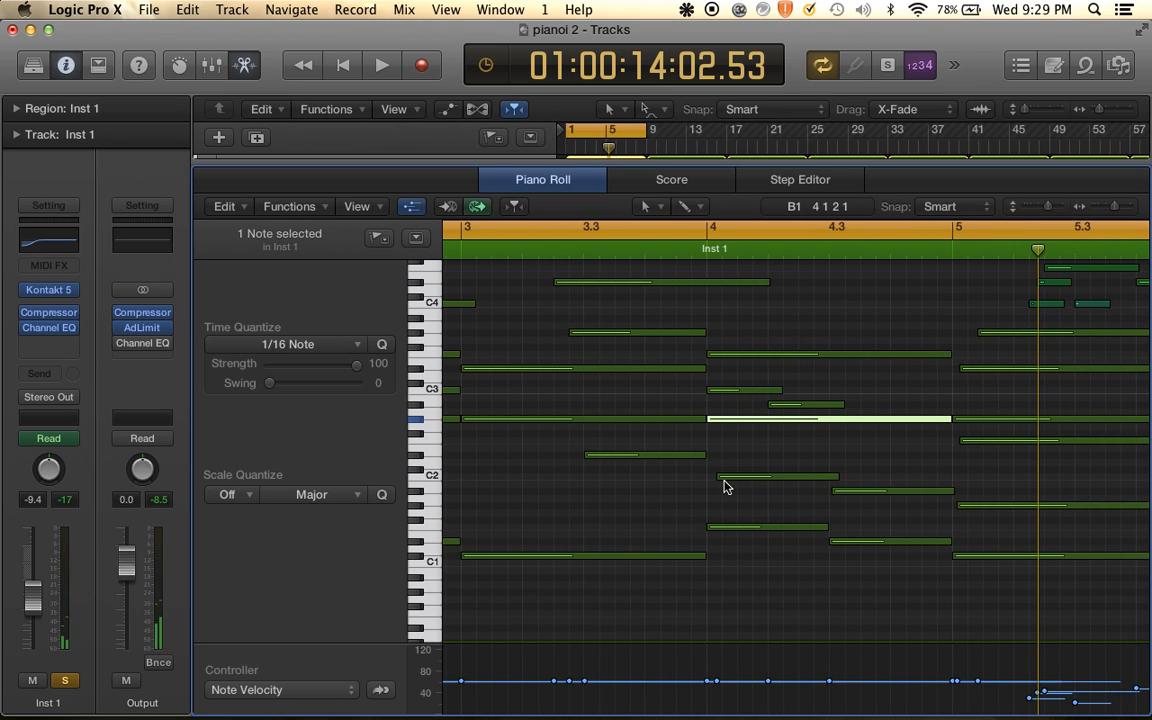
drag(722, 477, 710, 478)
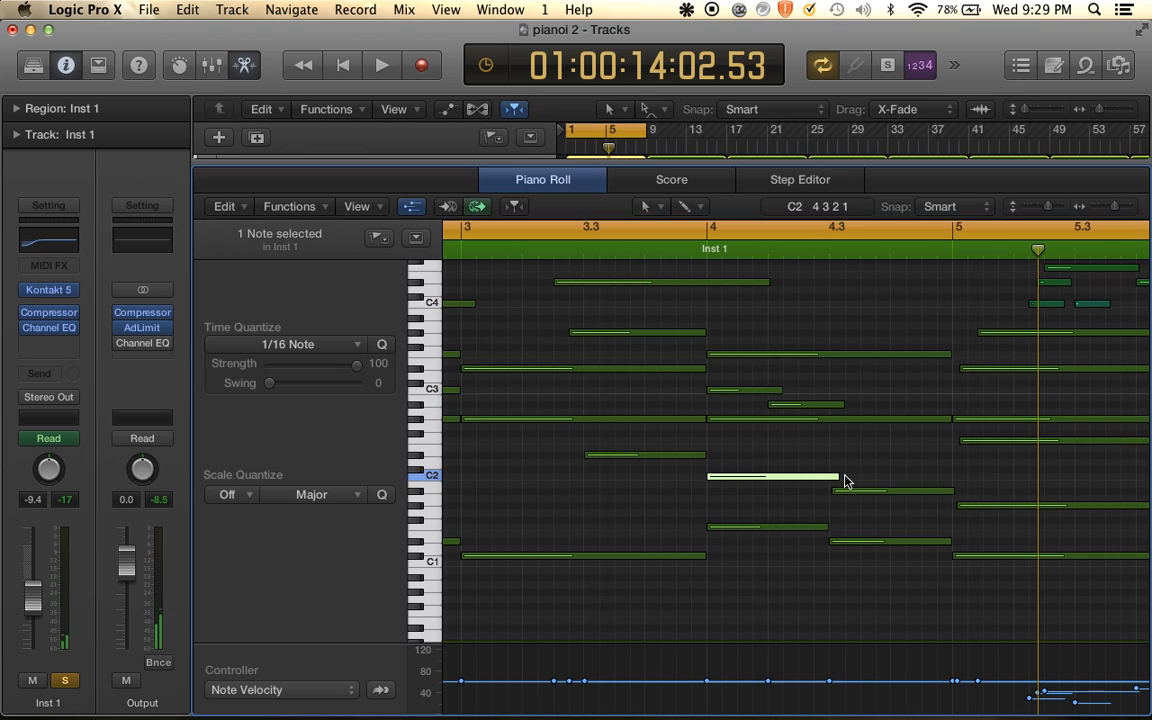
mouse_move(845, 481)
mouse_down()
mouse_move(828, 478)
mouse_move(836, 492)
mouse_up()
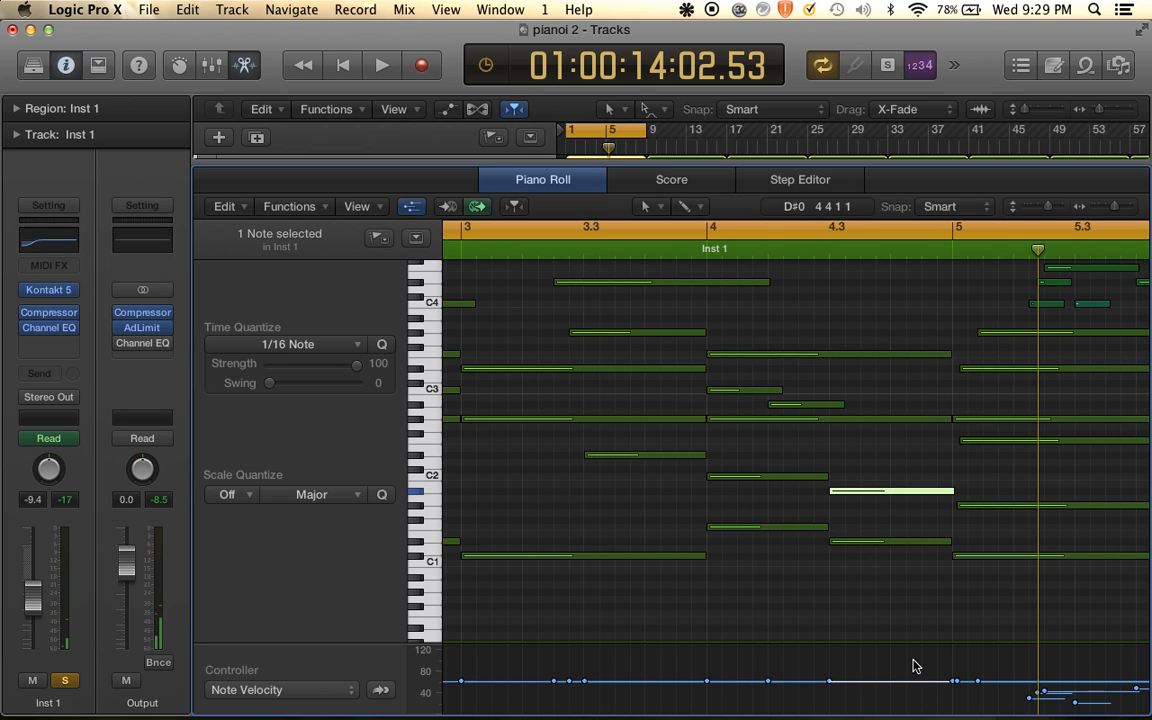
Align the starts of the G#1, F2 and D#3 notes with the beginning of bar 5
key(super+Left)
key(super+Left)
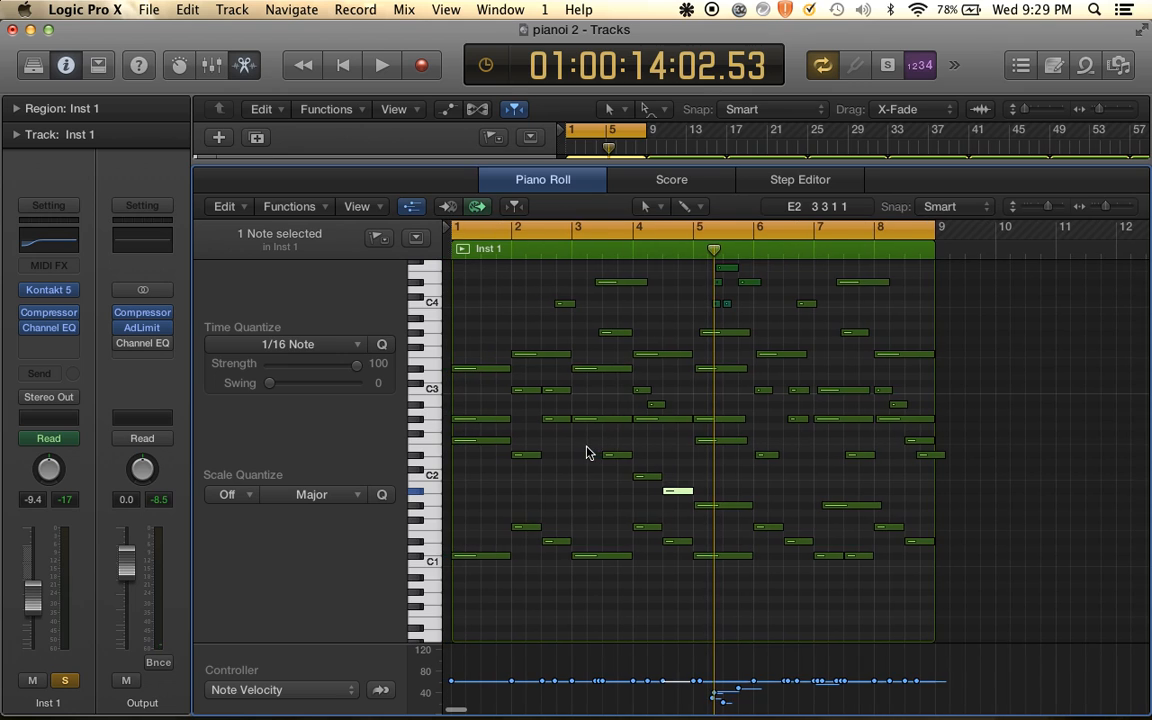
key(super+Right)
key(super+Right)
scroll(585, 467, left, 3)
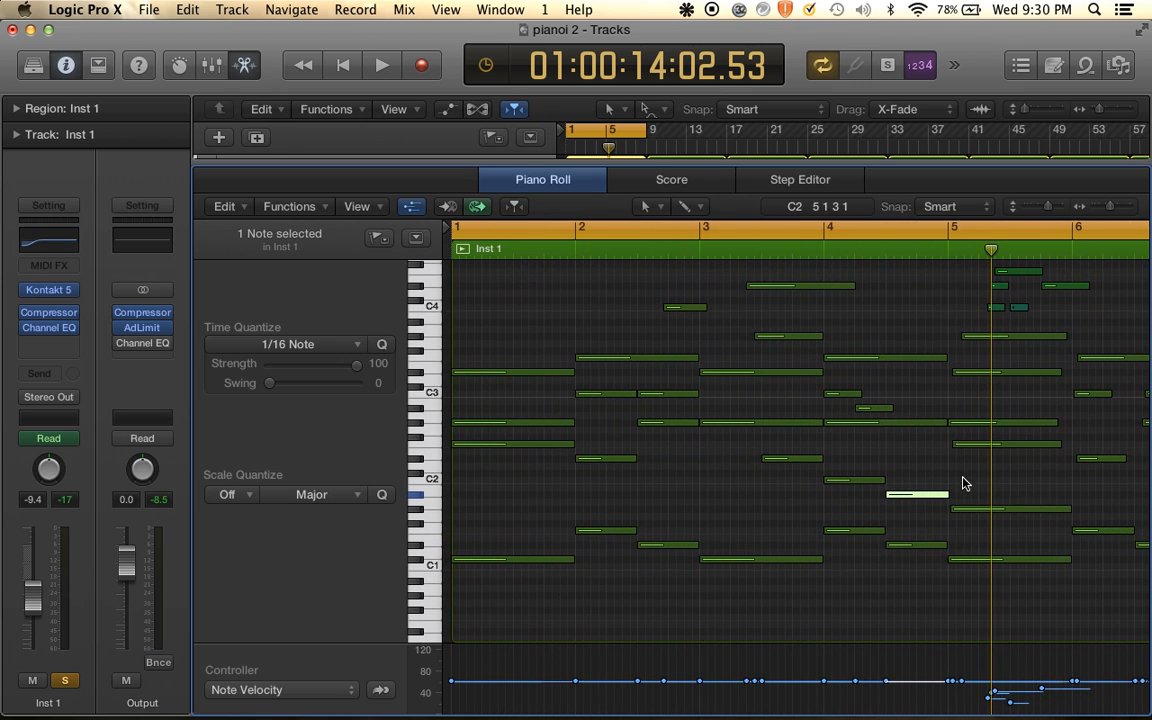
click(956, 509)
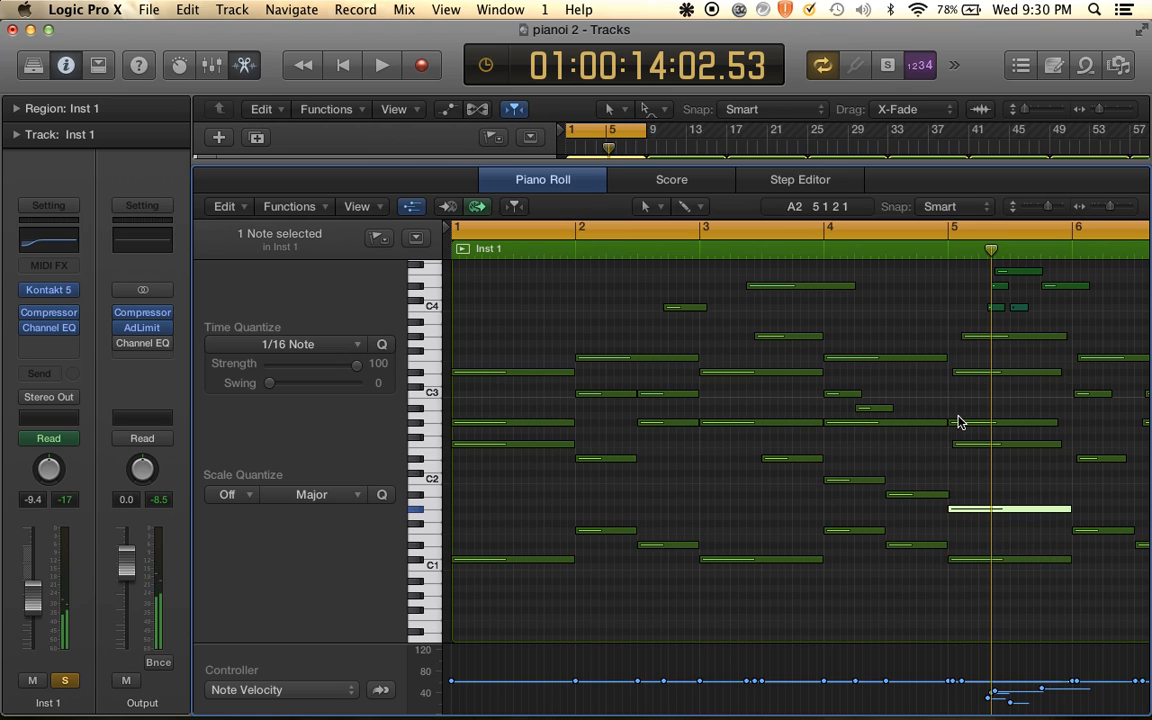
drag(960, 443, 949, 443)
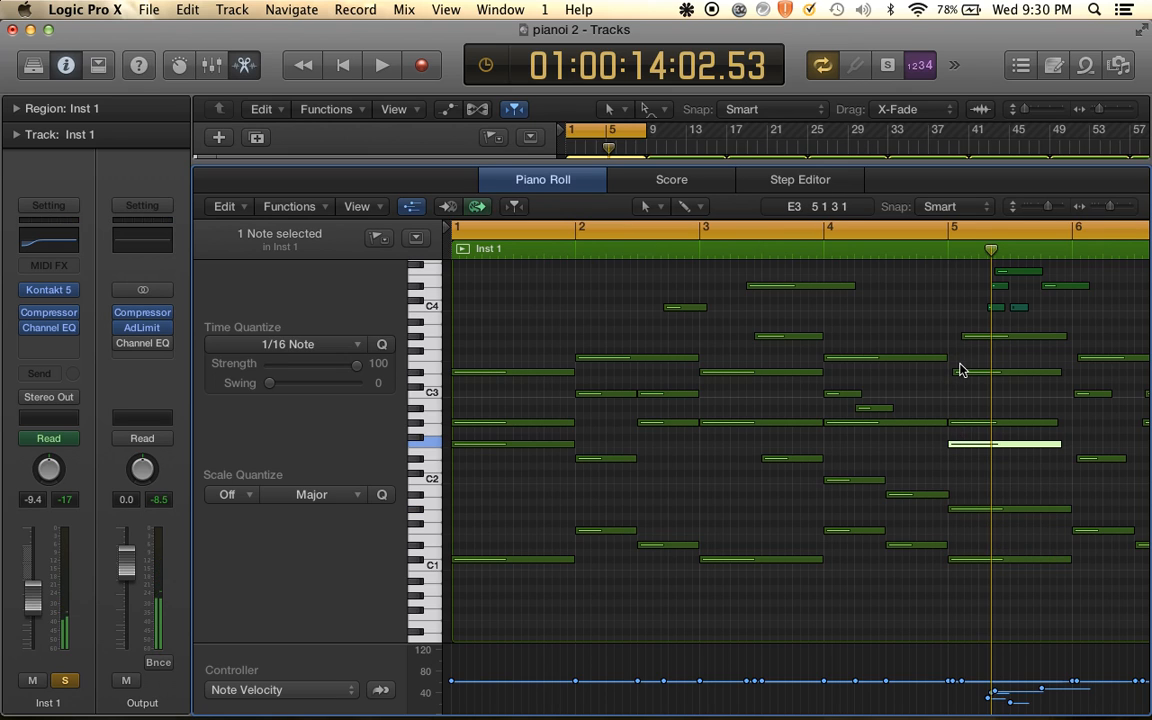
drag(957, 371, 949, 371)
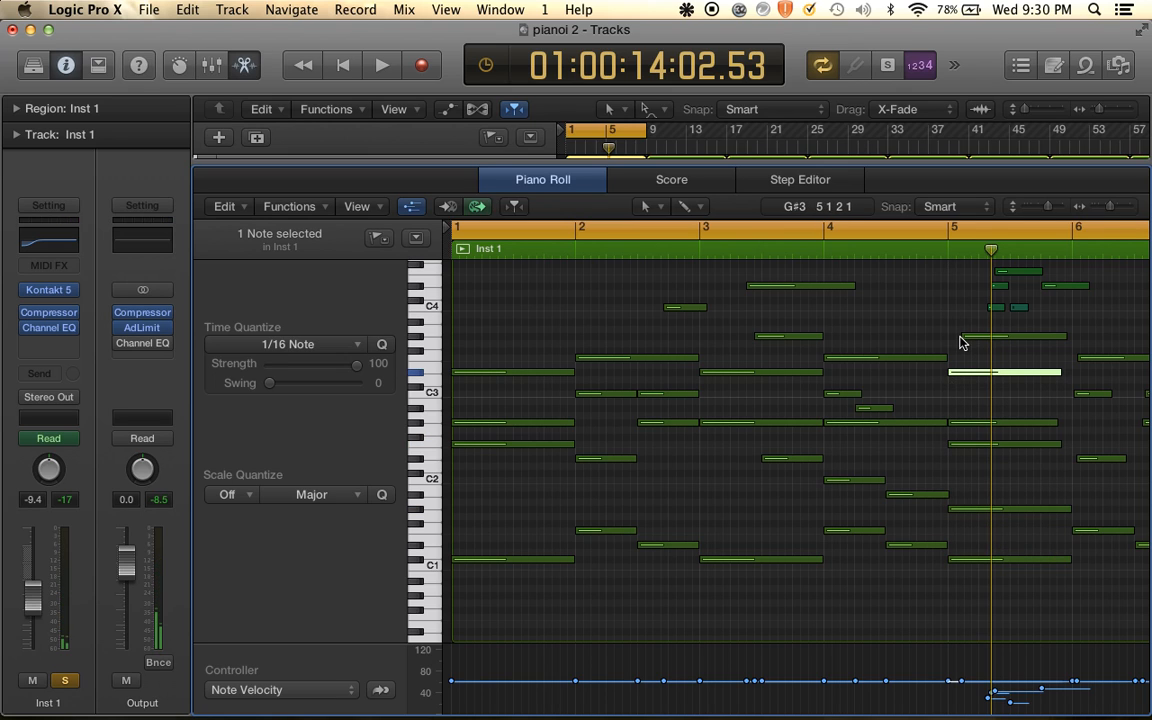
Move the start of the G#3 note in bar 5 to position 5 1 3 1
scroll(961, 343, up, 2)
scroll(961, 343, right, 5)
scroll(961, 343, up, 3)
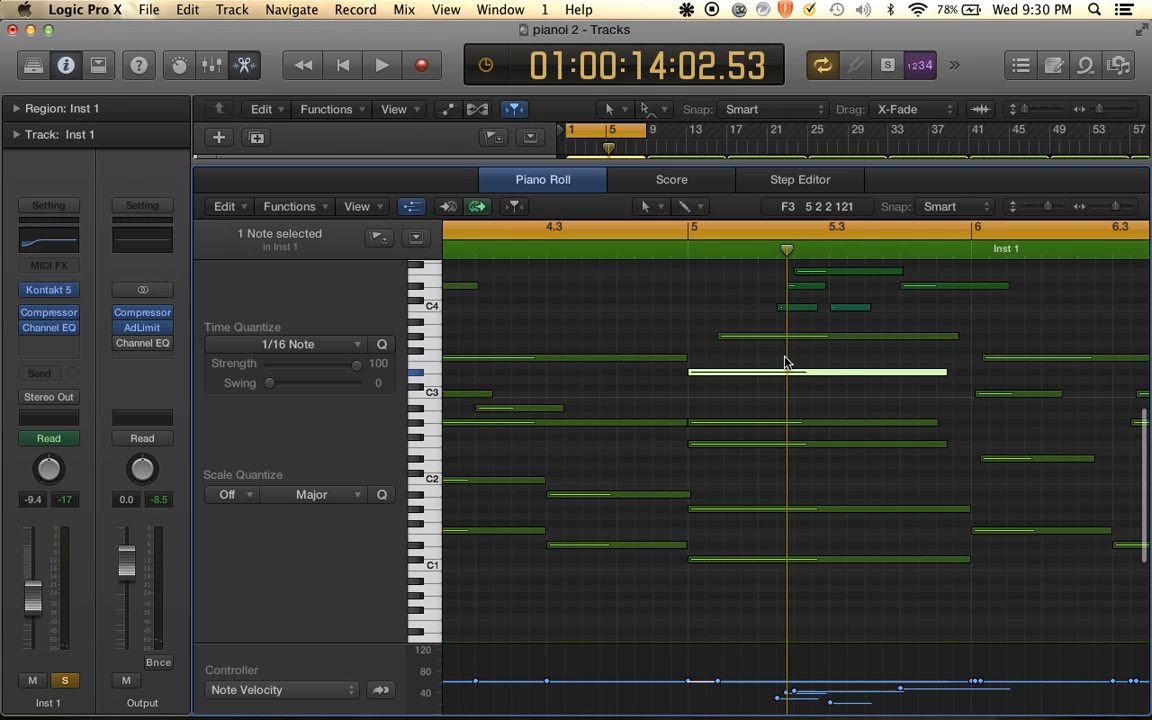
click(716, 342)
click(721, 336)
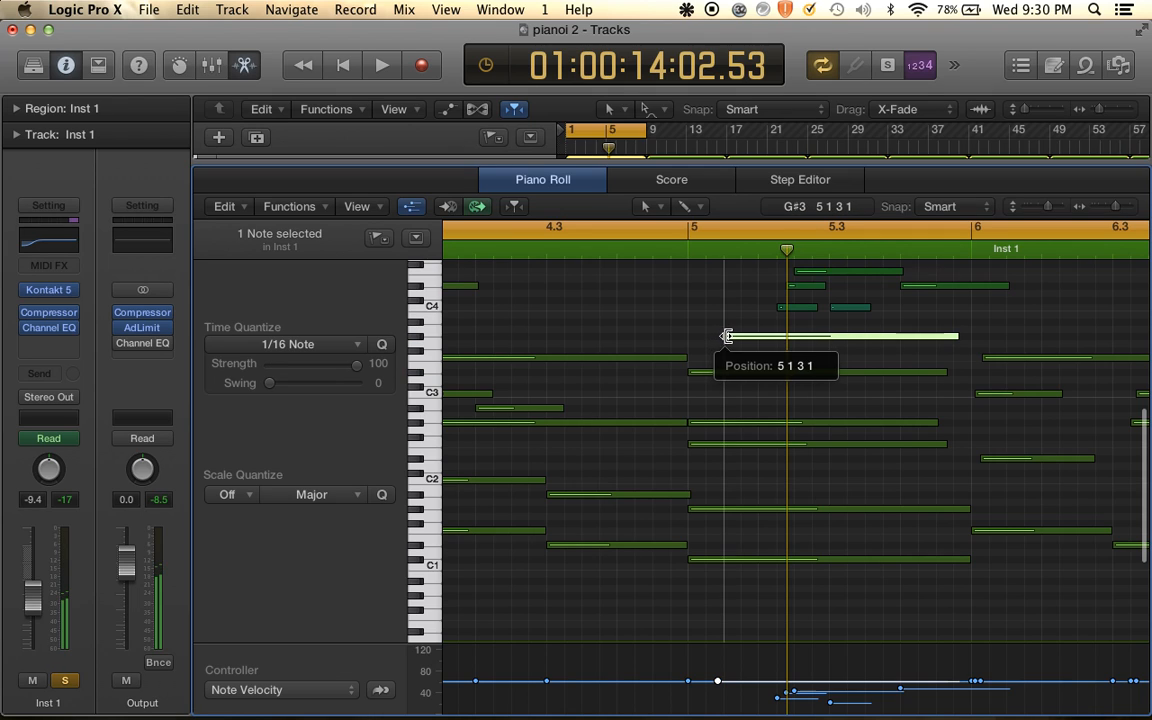
Select the five high, low-velocity notes beginning in bar 5 and collapse the Note Velocity lane
scroll(728, 339, up, 2)
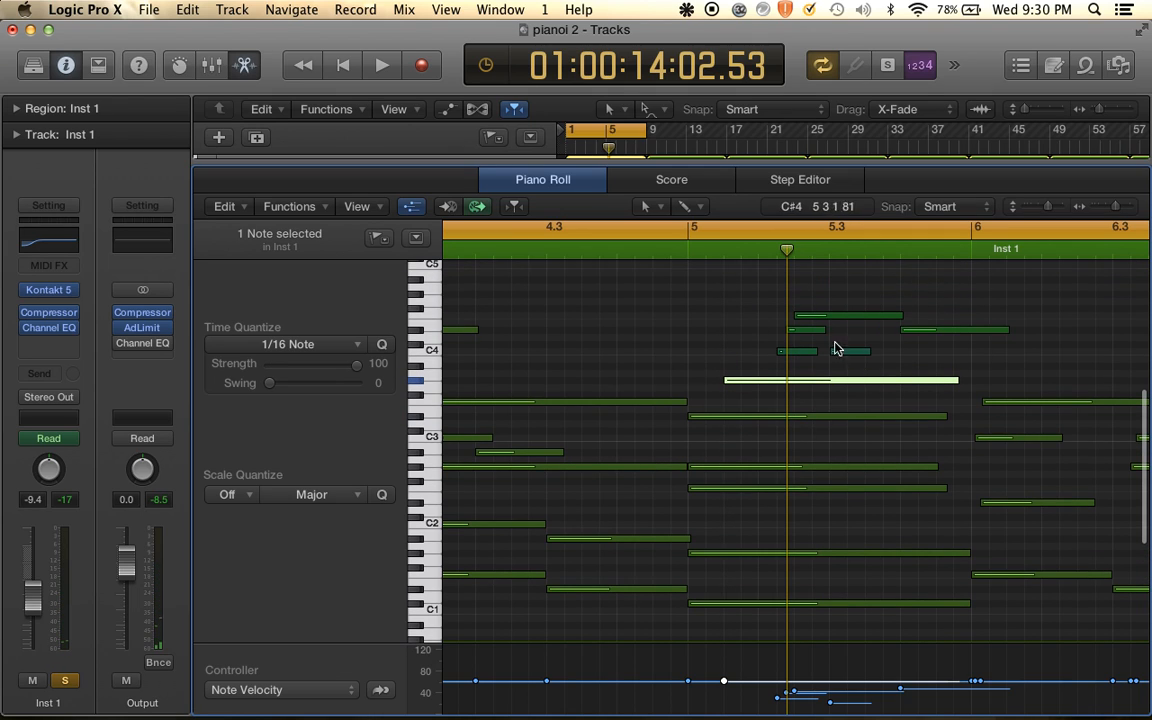
drag(785, 302, 920, 357)
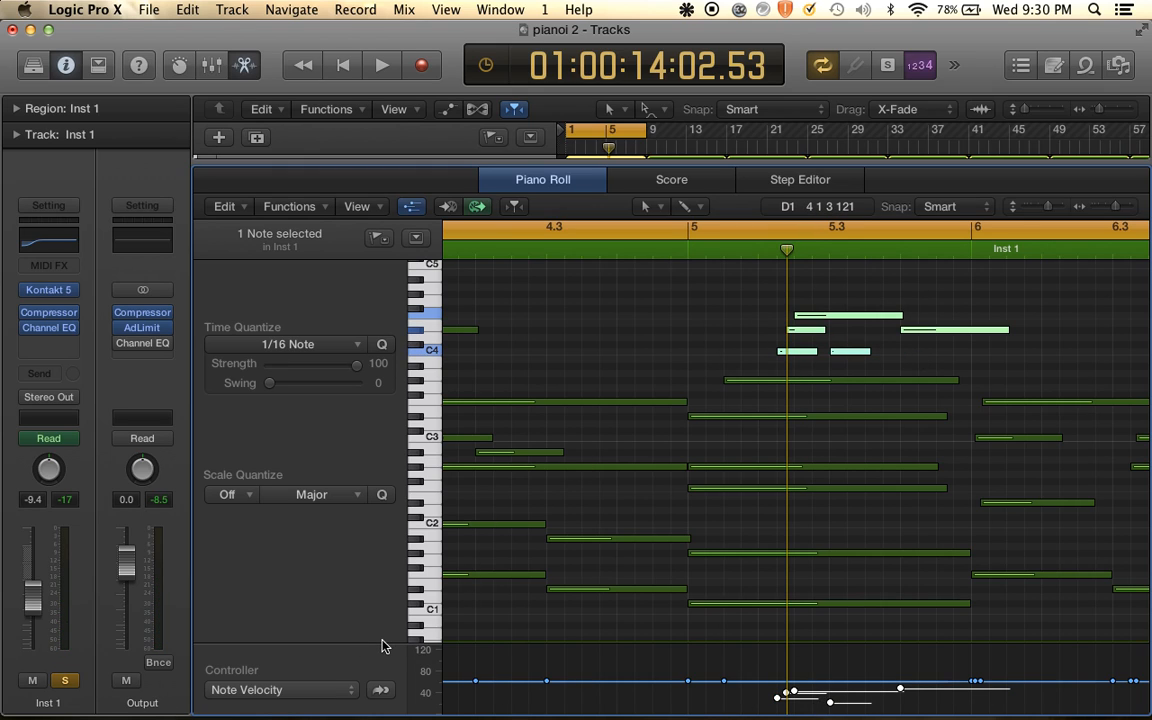
drag(382, 643, 392, 704)
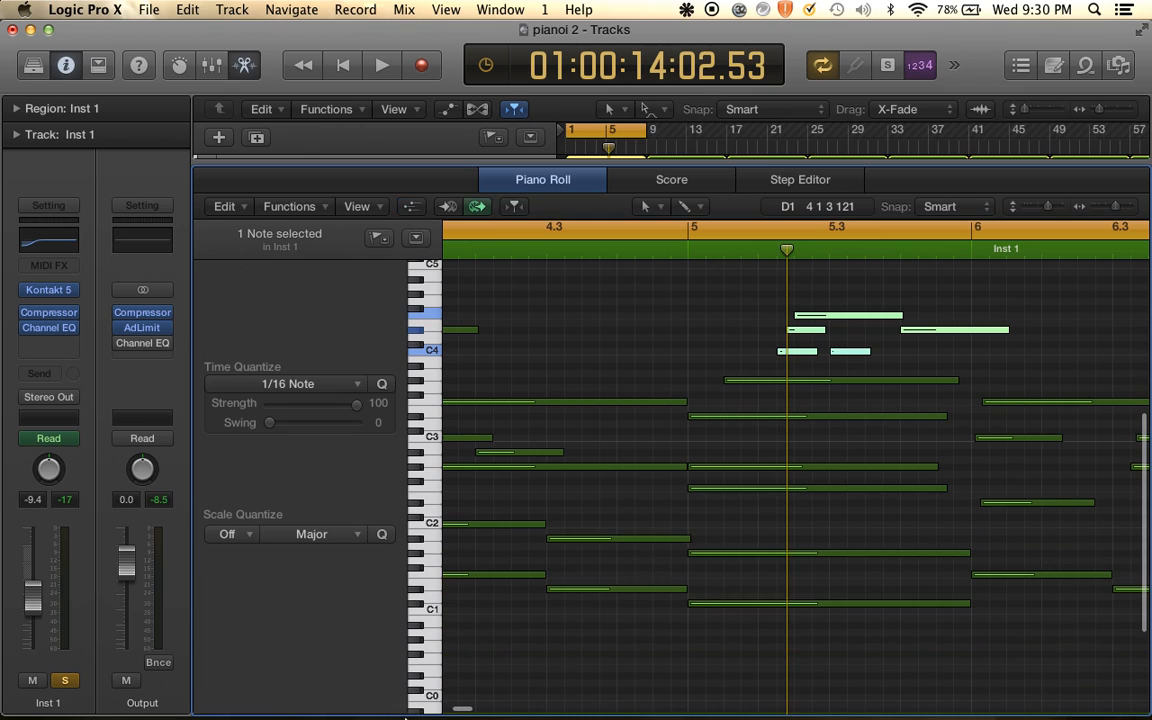
Play the Inst 1 region from the beginning through bar 5 to check the edited note timing
key(super+Left)
key(super+Left)
key(super+Left)
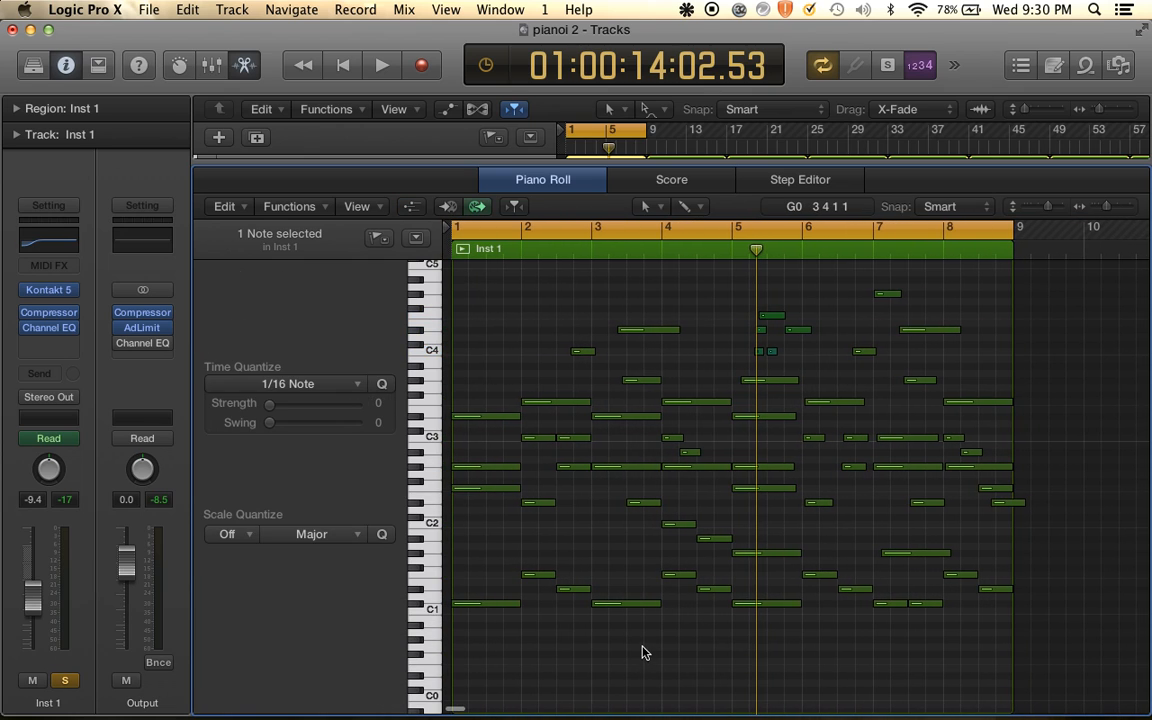
key(super+Right)
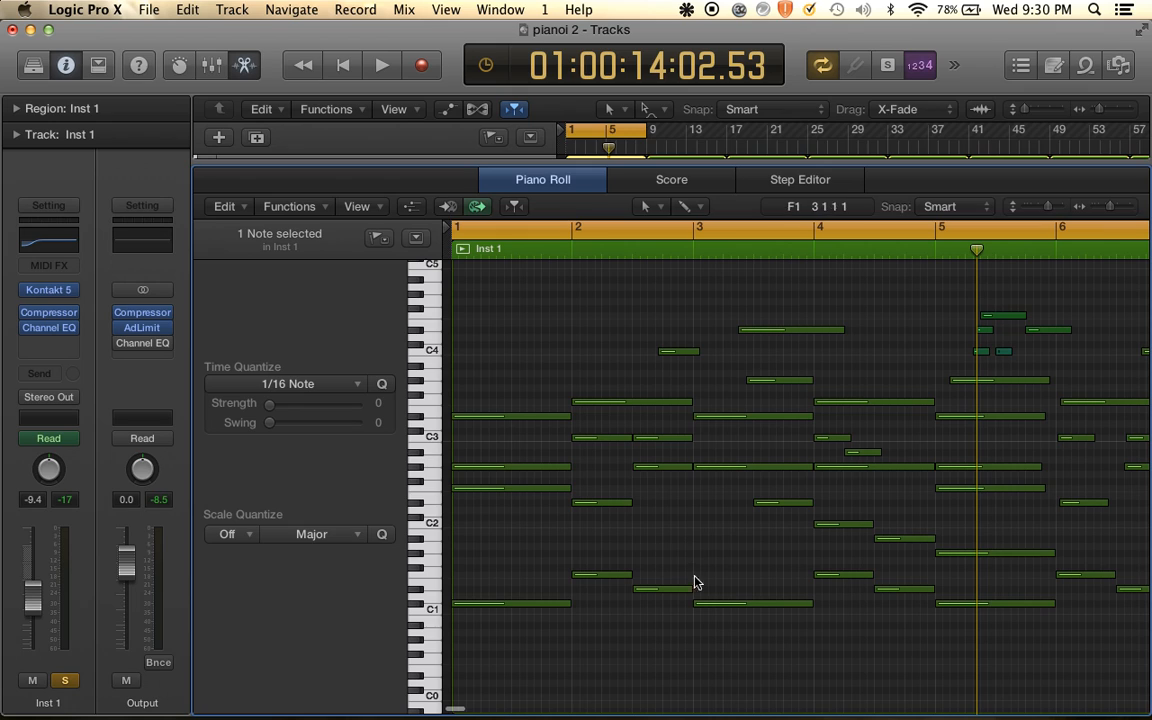
key(Return)
key(space)
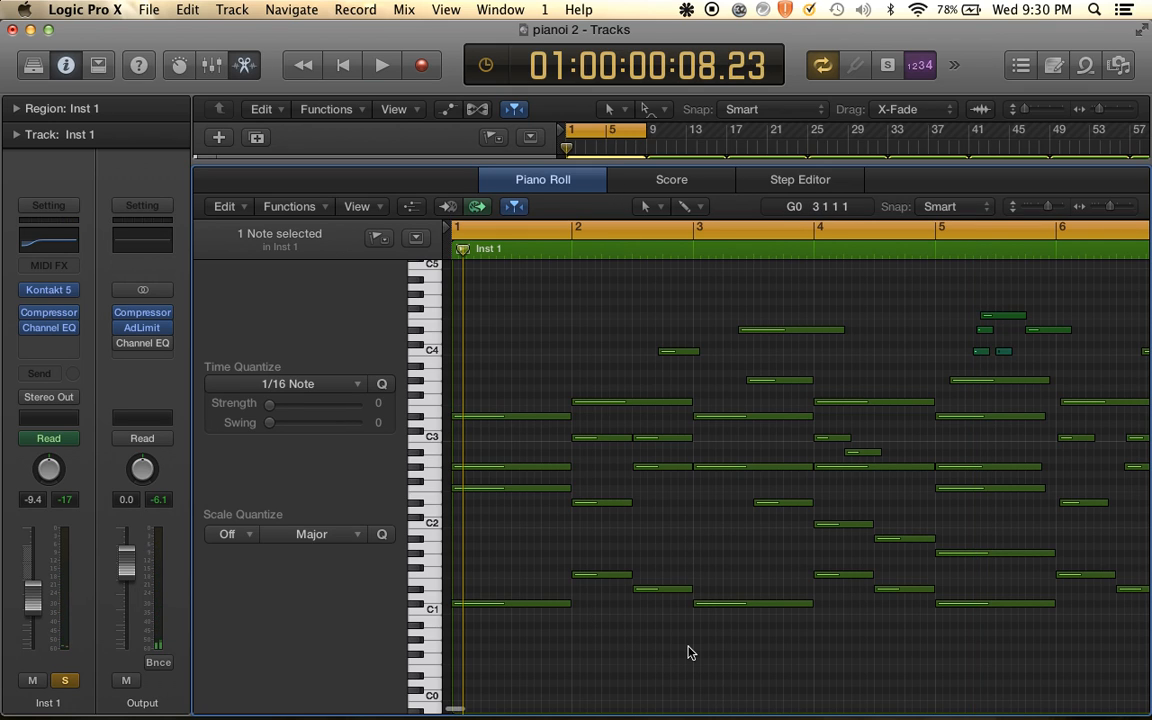
key(space)
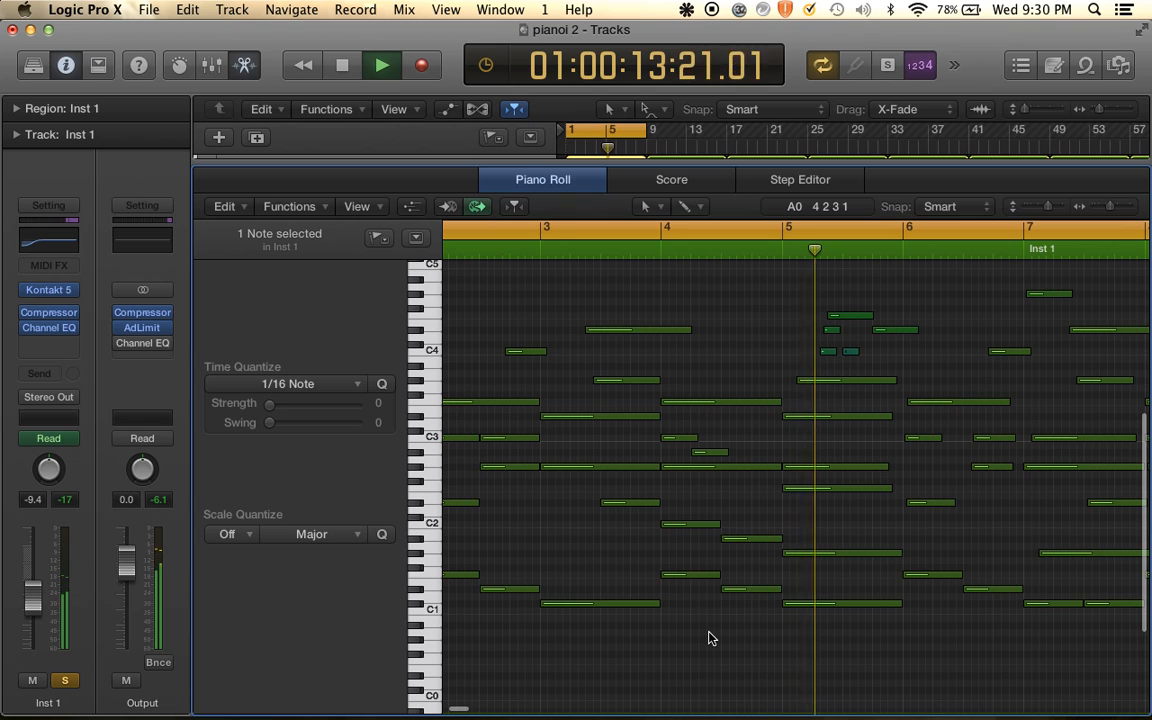
key(space)
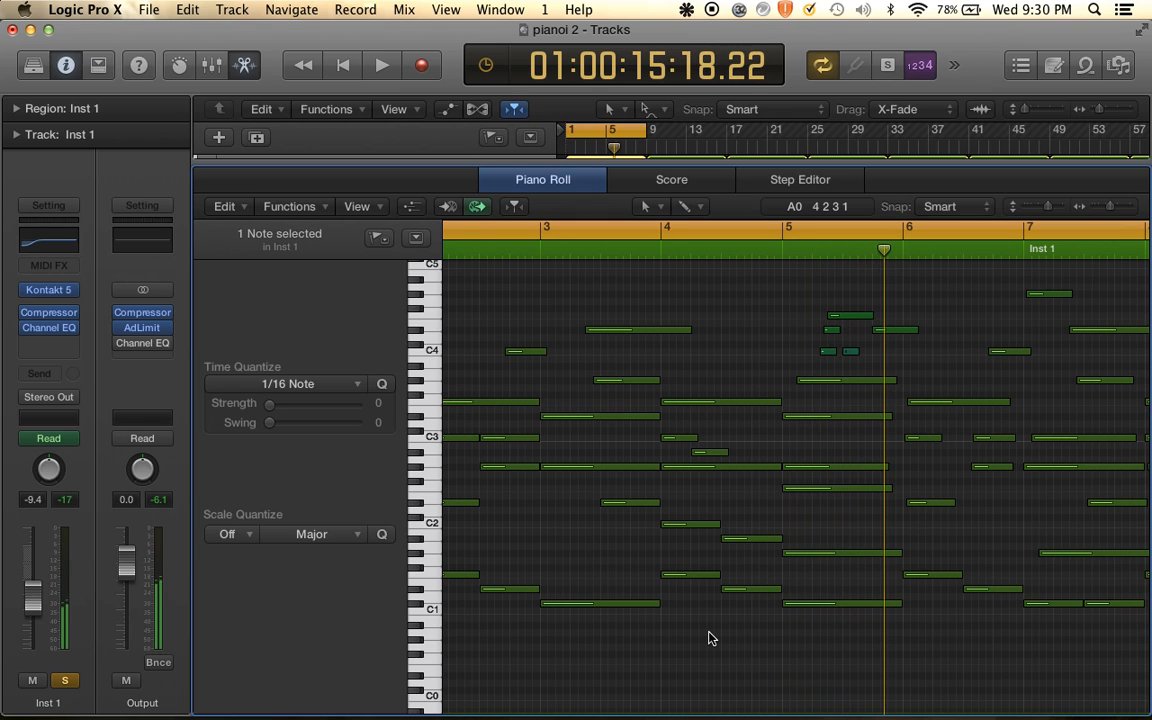
Examine the note starts and lengths across all eight bars of the region
scroll(864, 494, left, 5)
scroll(865, 494, down, 5)
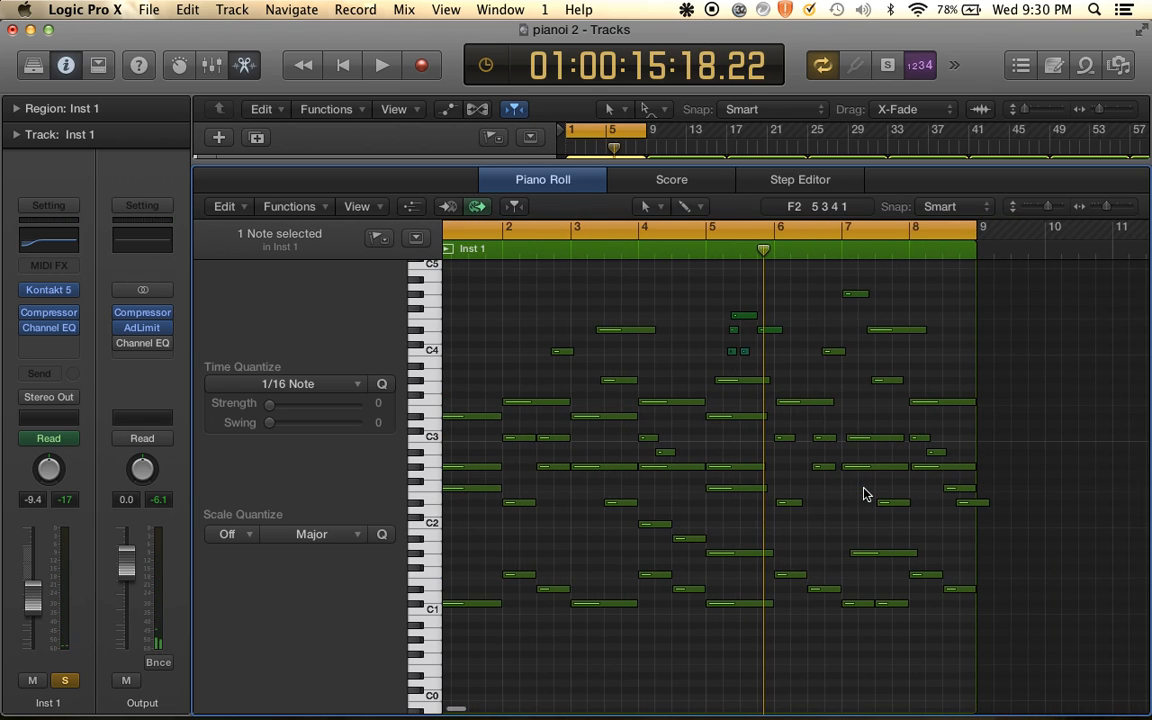
scroll(865, 494, up, 10)
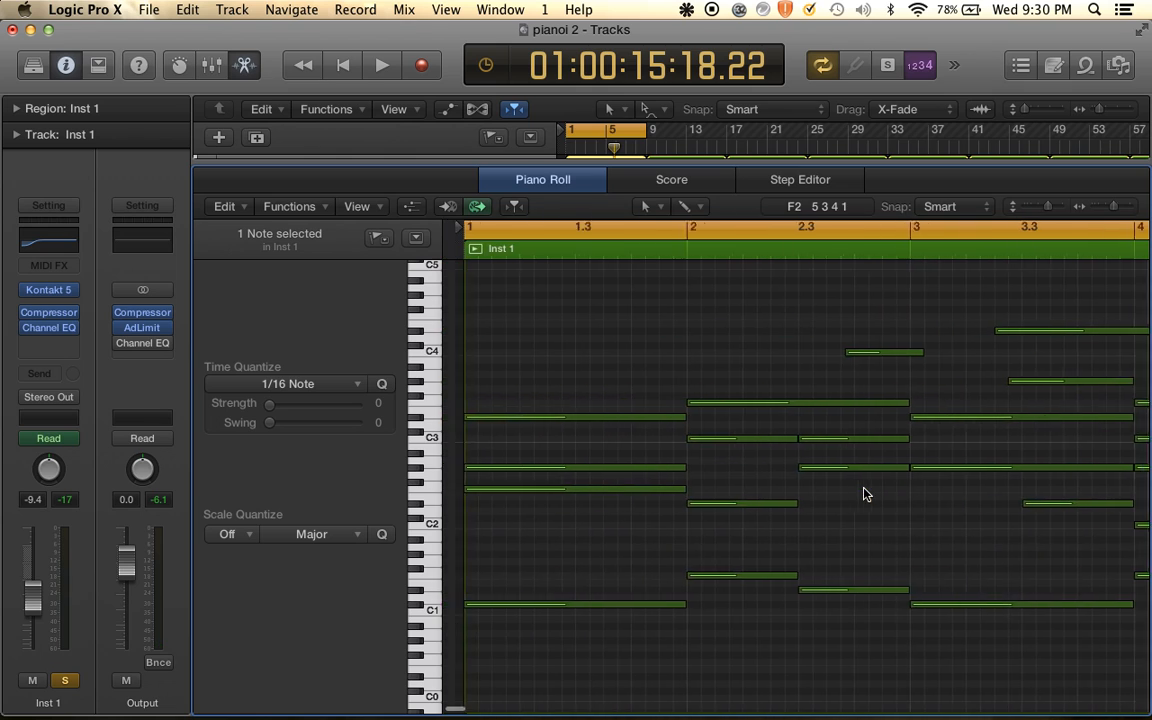
scroll(658, 458, right, 2)
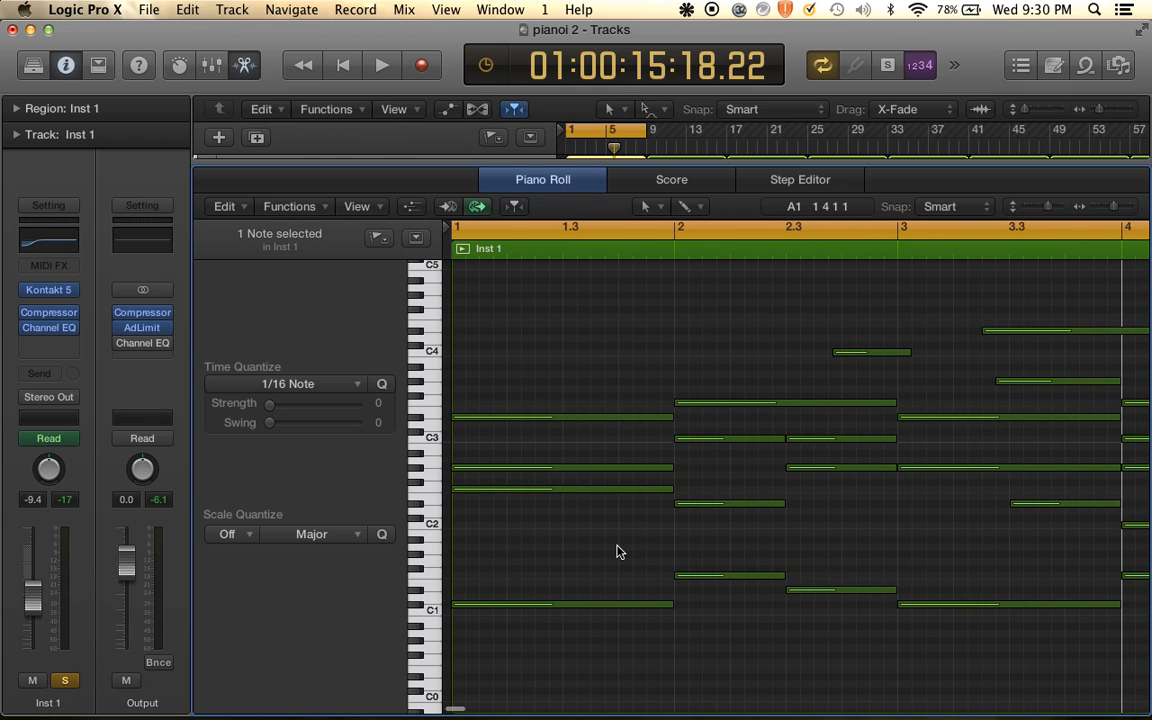
scroll(617, 551, down, 4)
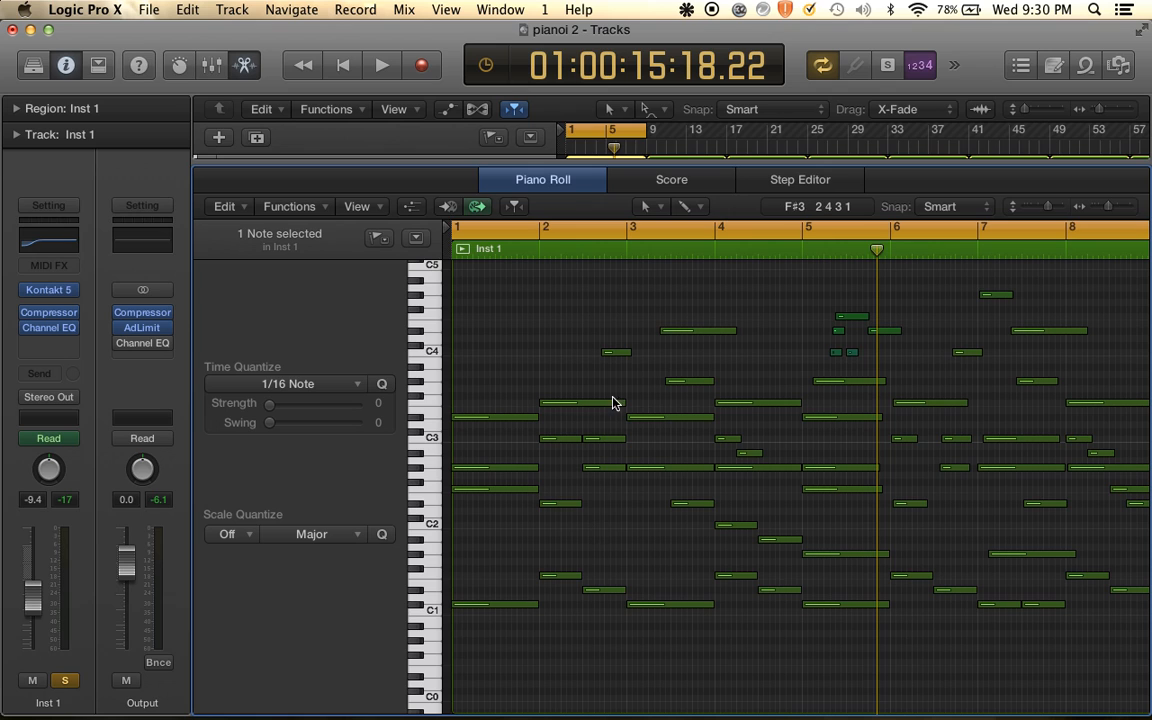
scroll(617, 399, up, 3)
scroll(566, 442, up, 2)
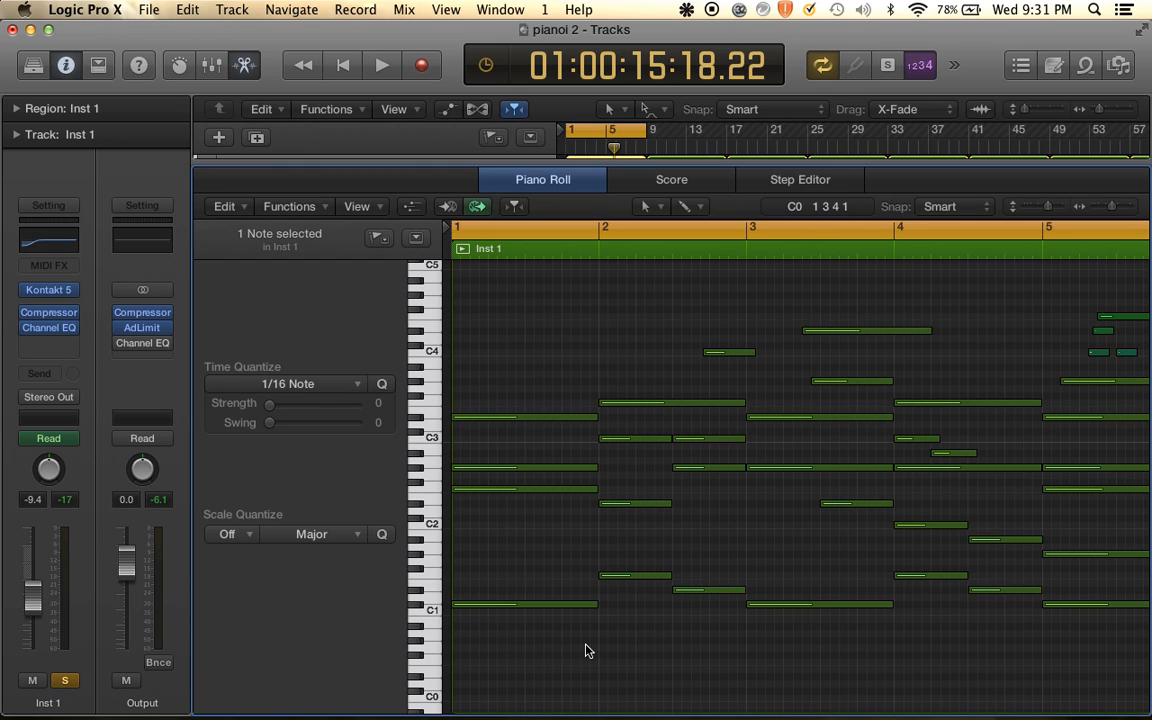
key(super+Left)
key(super+Left)
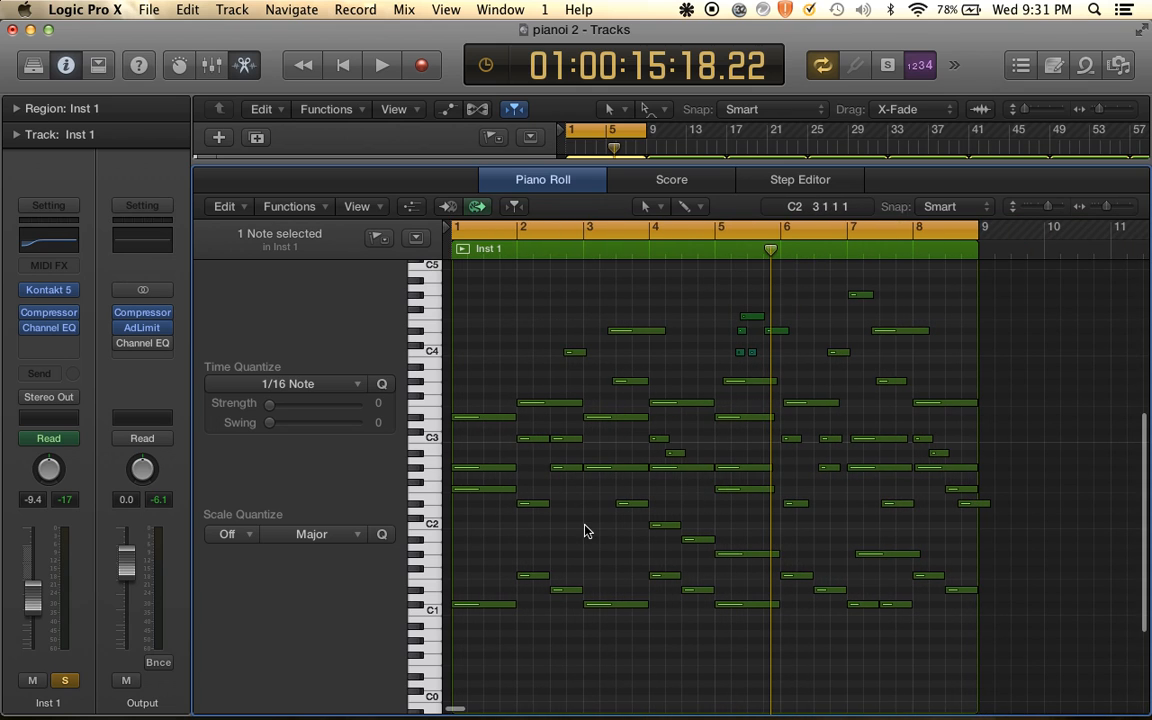
key(super+Right)
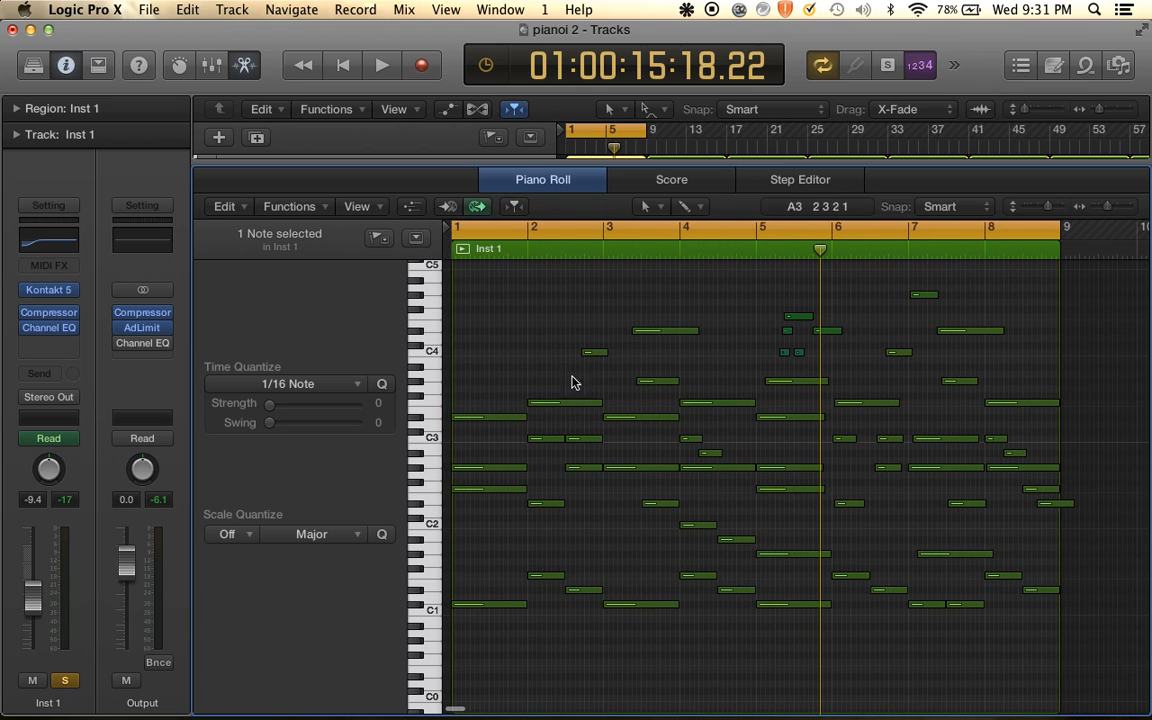
key(super+Right)
key(super+Right)
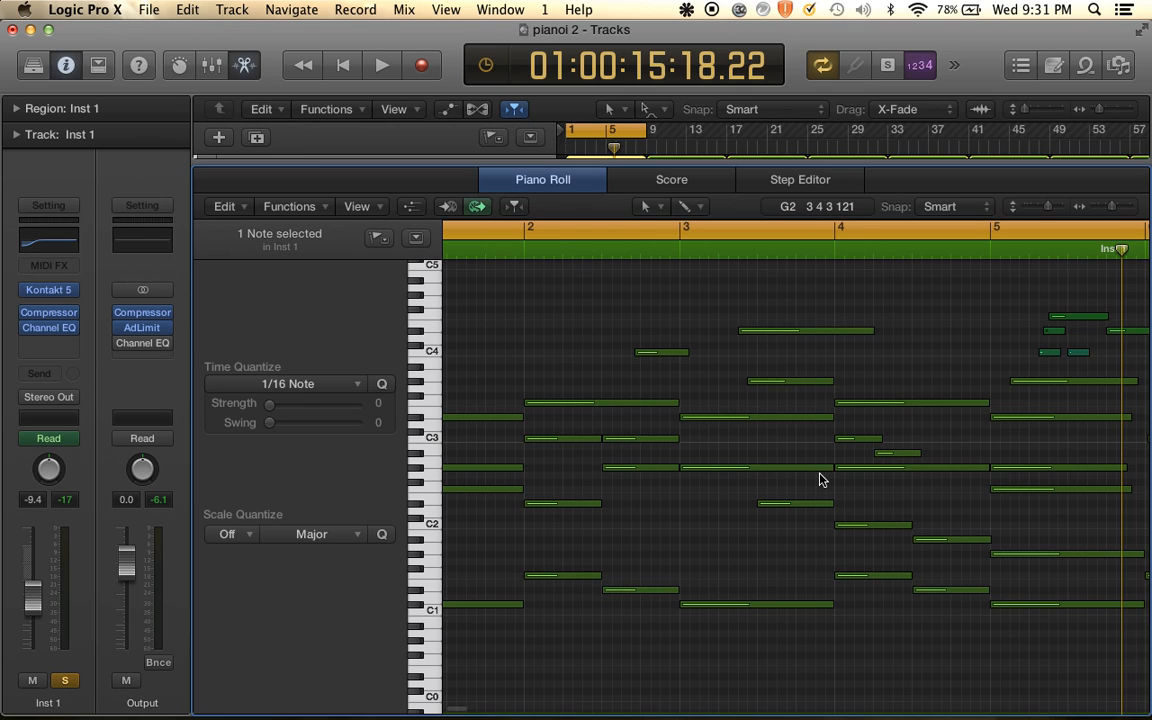
scroll(631, 485, left, 2)
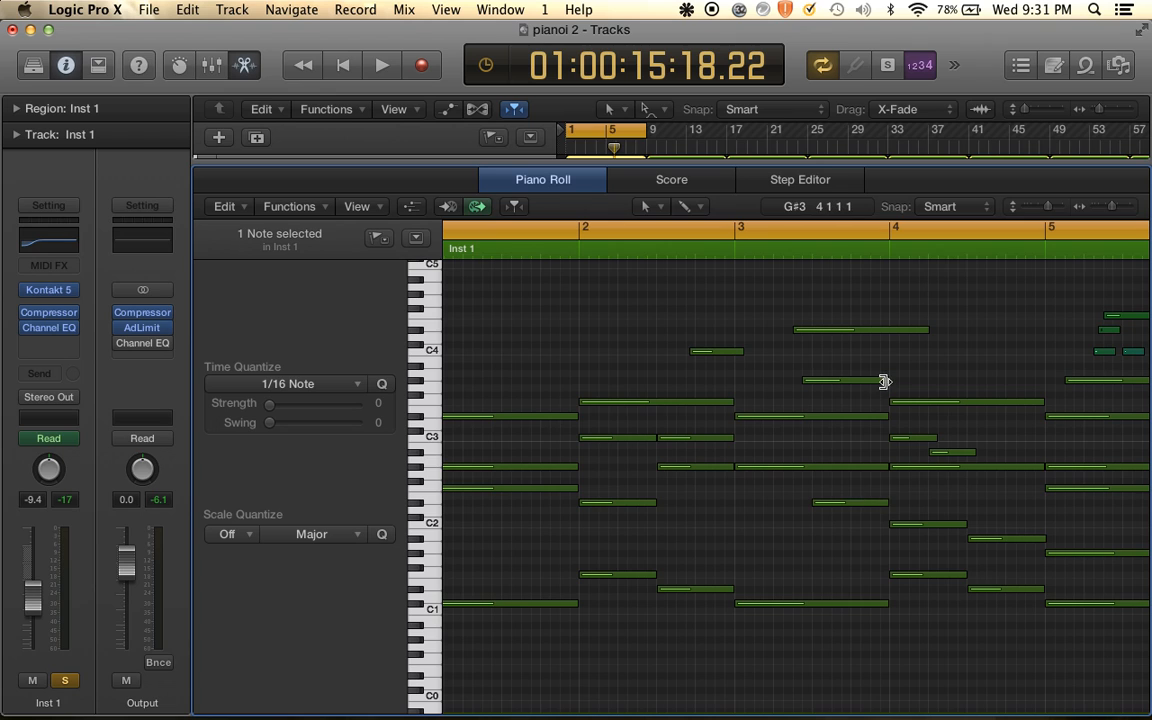
scroll(885, 381, right, 5)
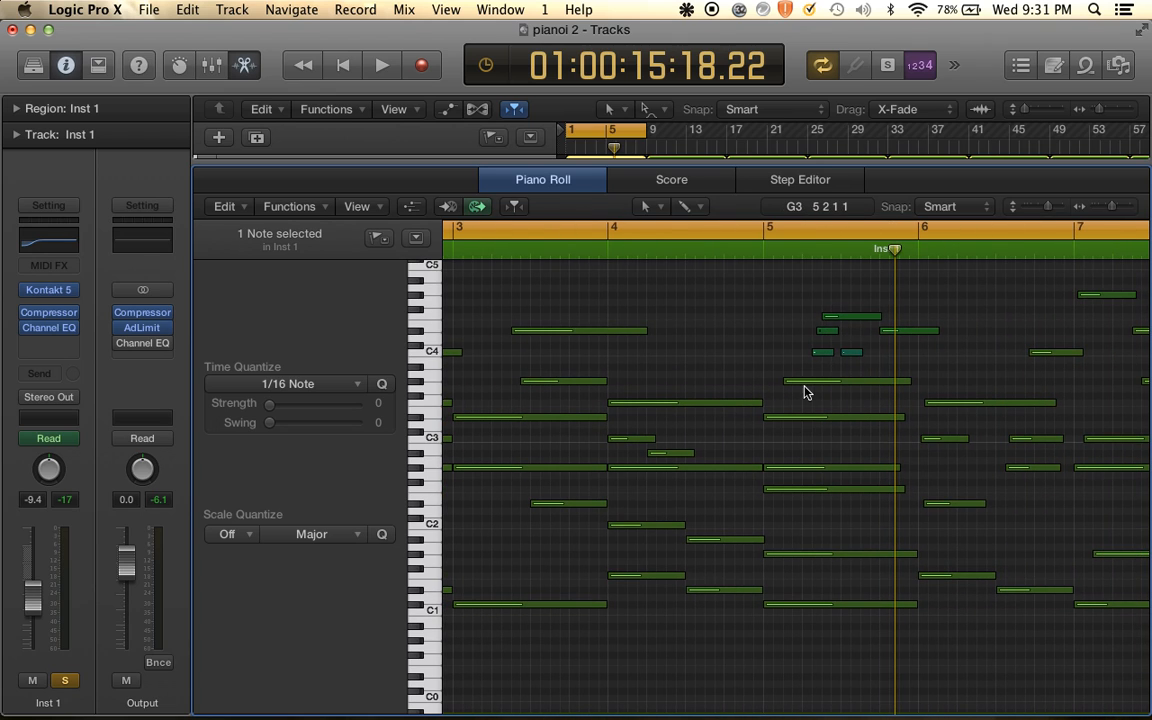
scroll(805, 392, left, 6)
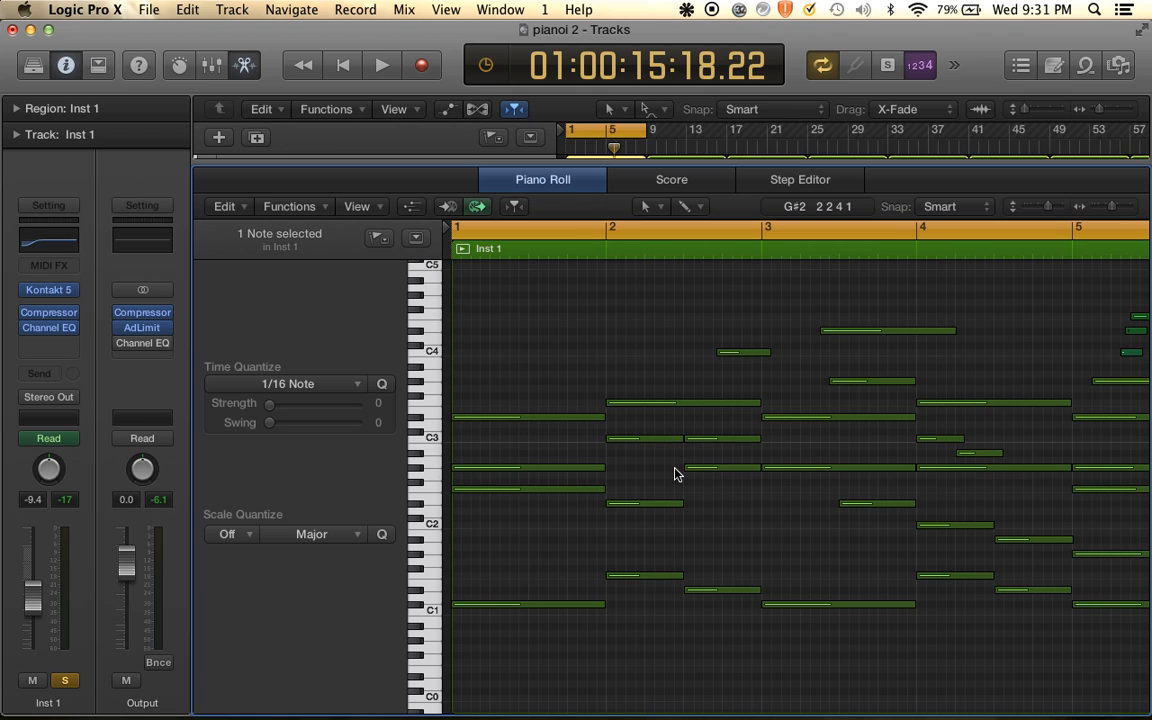
scroll(674, 474, down, 6)
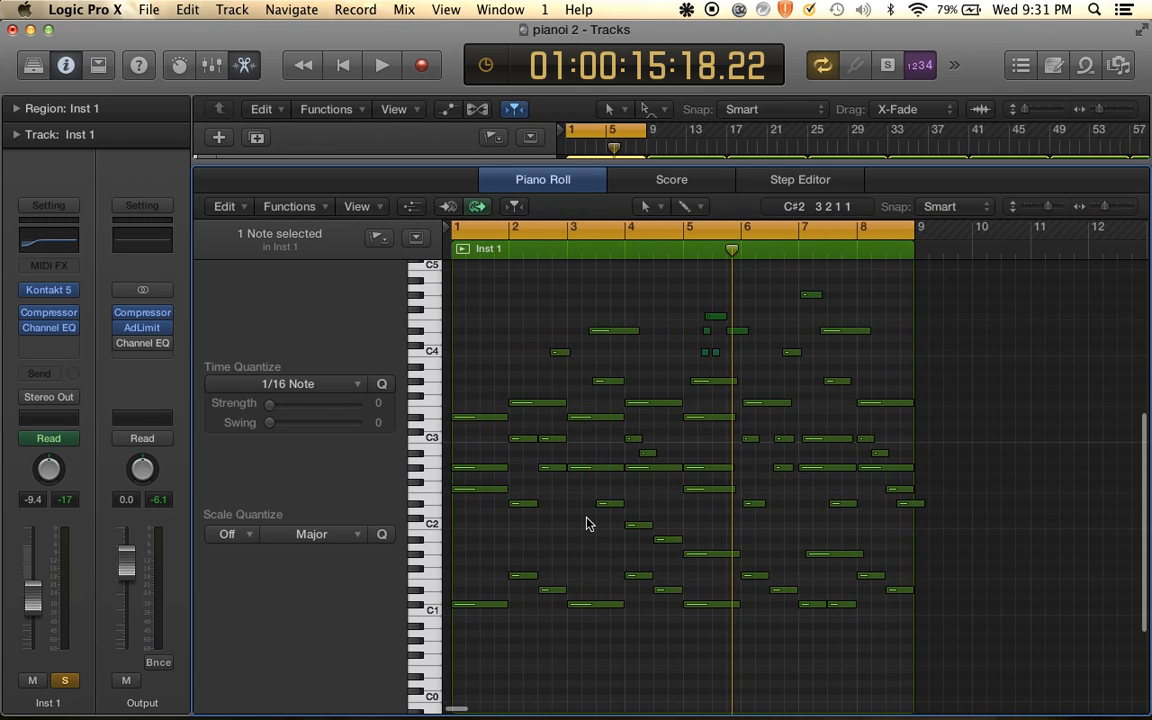
scroll(586, 522, up, 4)
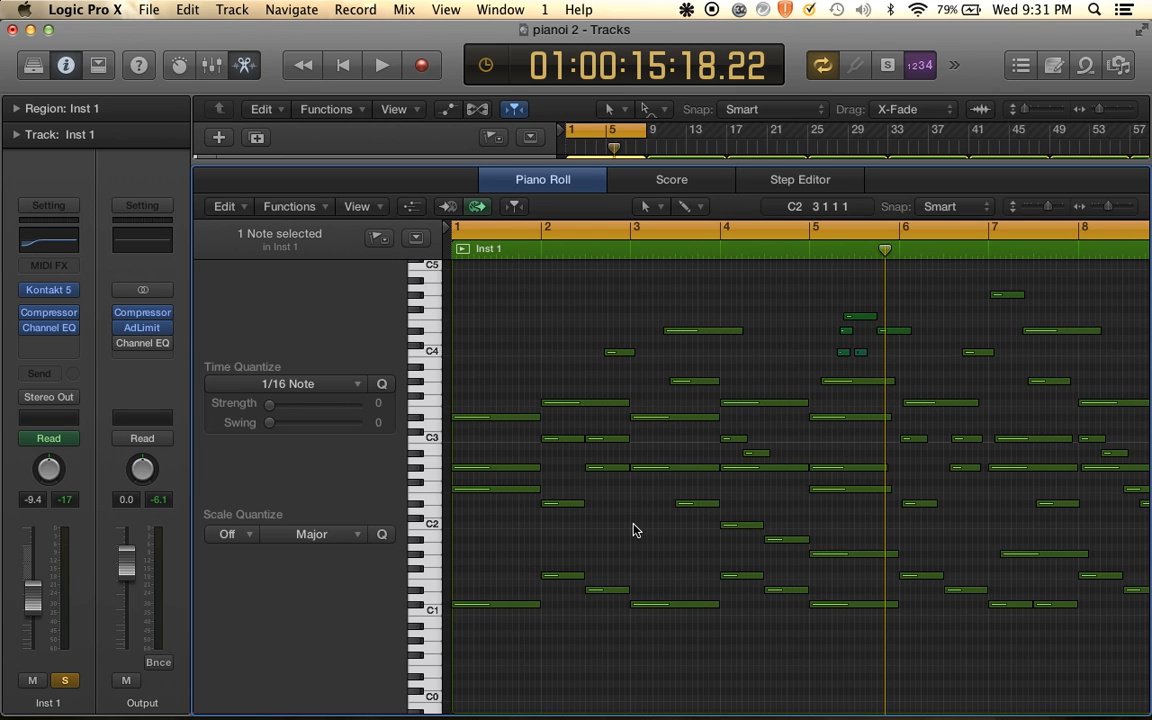
scroll(632, 530, up, 2)
scroll(632, 530, down, 3)
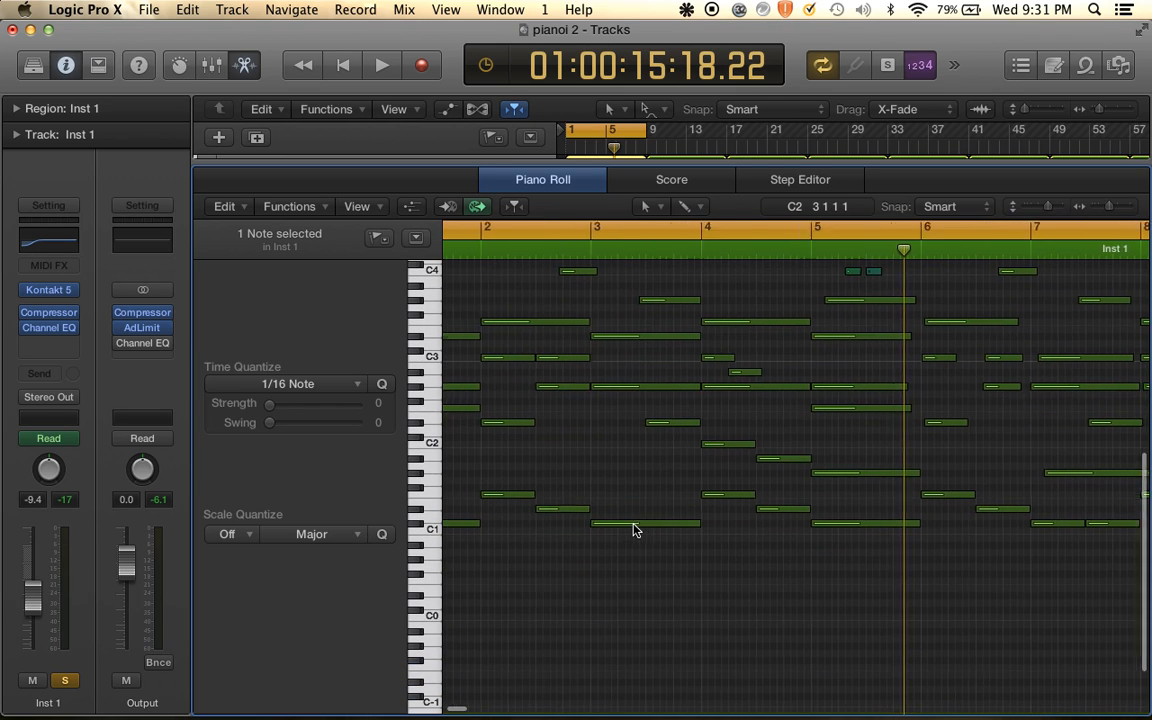
scroll(632, 530, up, 3)
scroll(632, 530, left, 2)
Align the start of the C4 note near the end of bar 2 with beat 2.4, keeping its end in place
key(space)
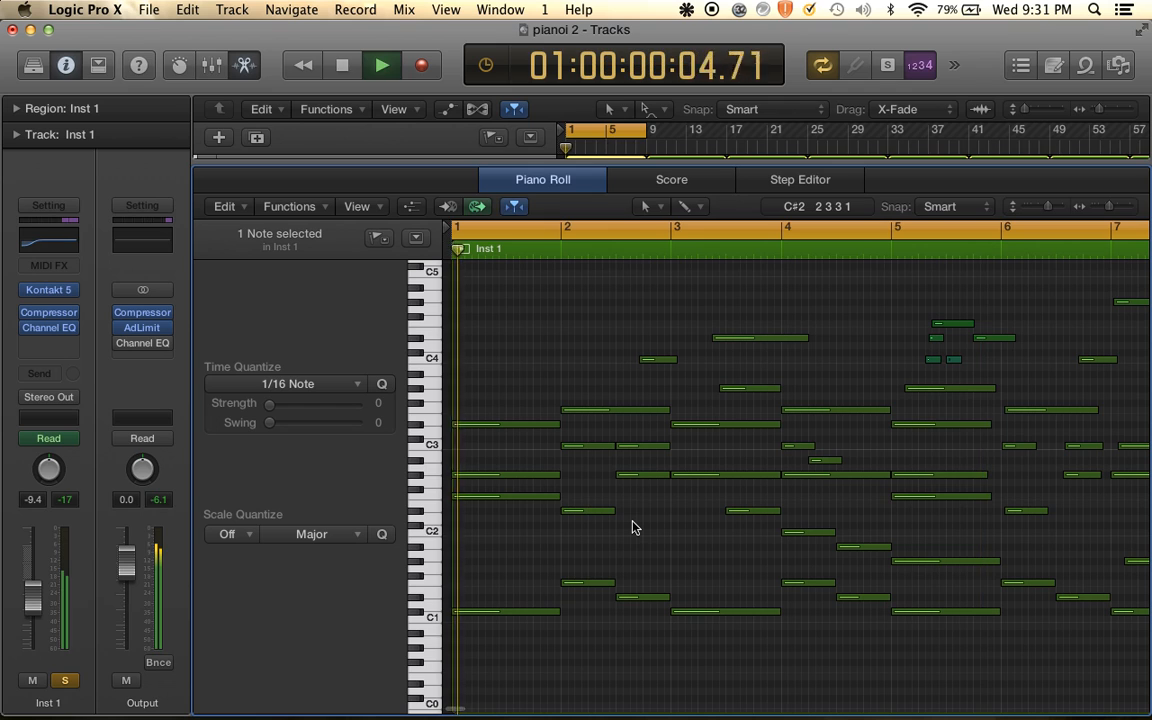
key(space)
key(super+Right)
key(super+Right)
key(super+Right)
key(super+Right)
scroll(732, 395, right, 10)
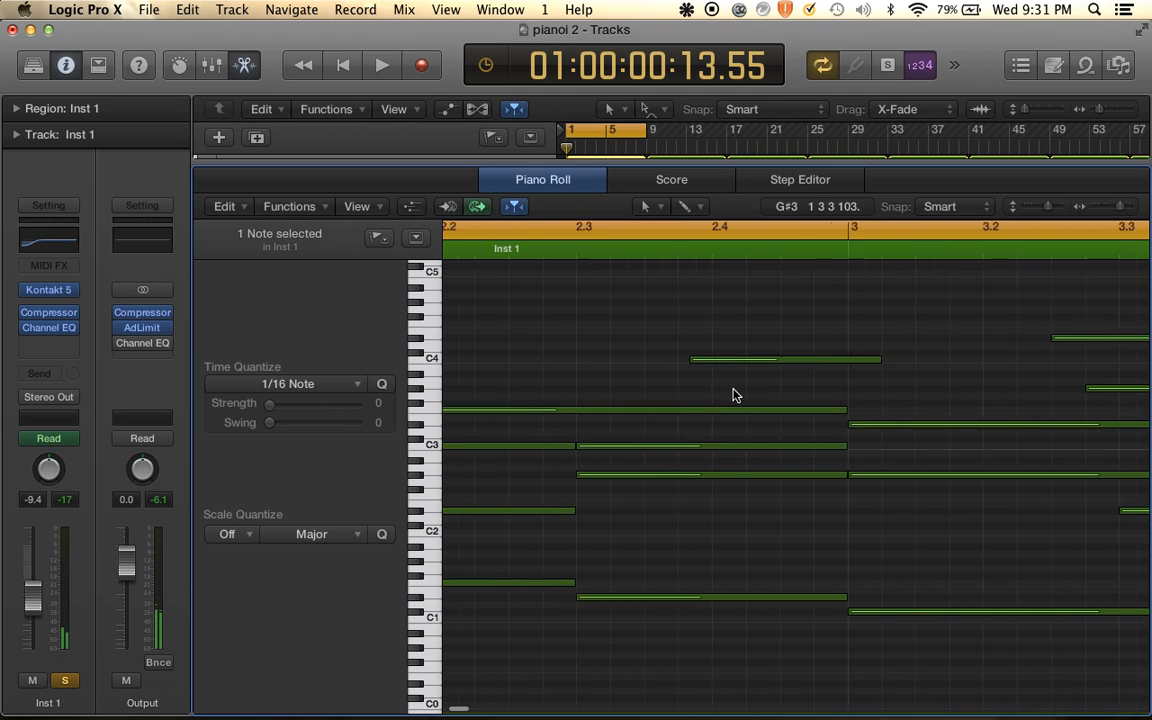
drag(637, 361, 656, 360)
Play back the region through bar 4 to hear the adjusted C4 note in context
key(super+Left)
key(super+Left)
key(super+Left)
key(space)
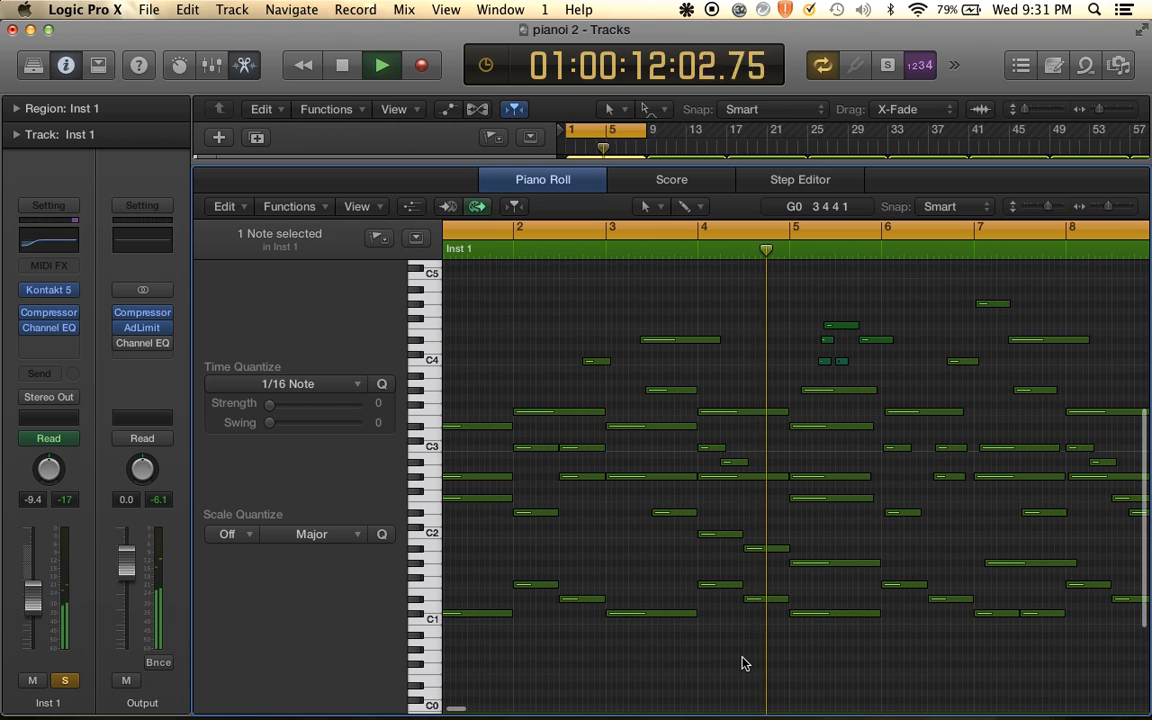
key(space)
Stagger the starts of the D#3, G#2 and F2 chord notes slightly after the beginning of bar 1
key(super+Right)
key(super+Right)
scroll(745, 662, left, 5)
key(super+Right)
key(super+Right)
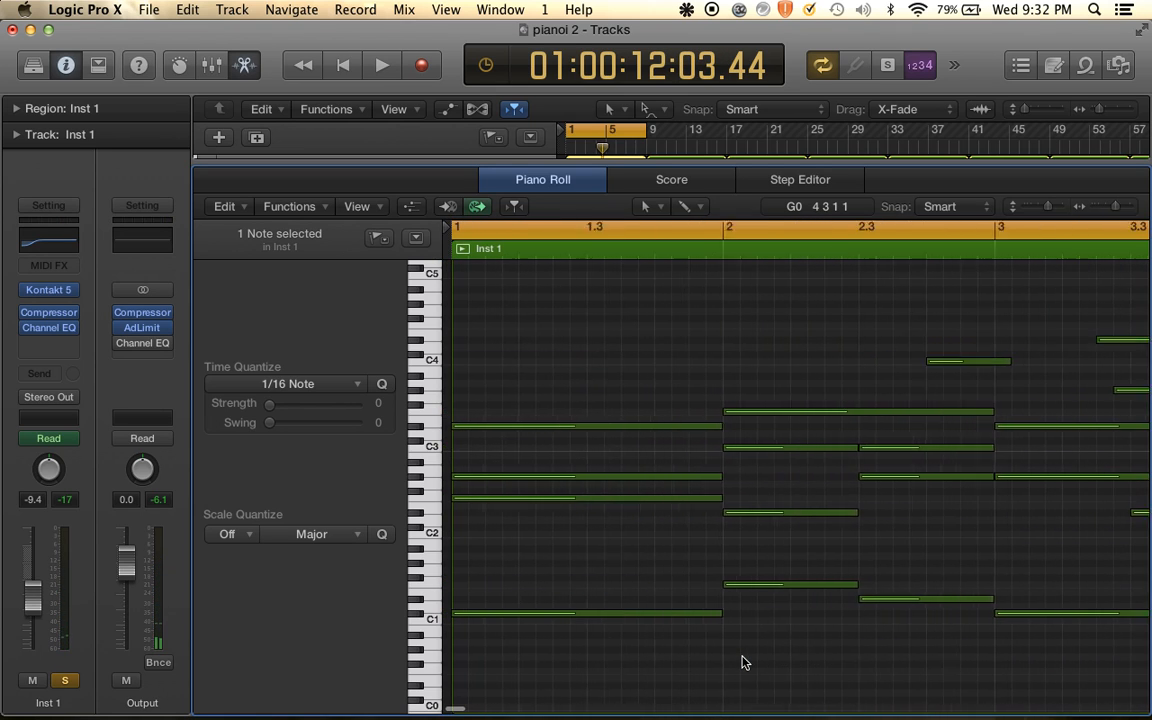
scroll(745, 662, down, 1)
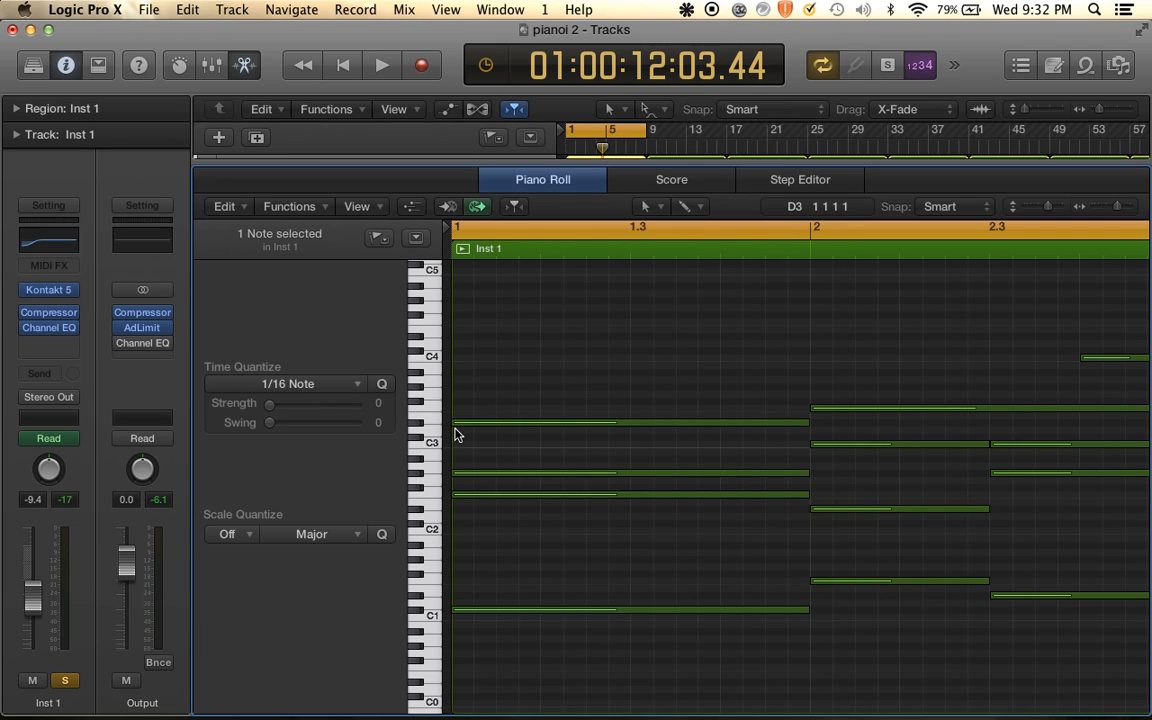
drag(456, 425, 465, 427)
mouse_move(456, 492)
mouse_down()
mouse_move(469, 491)
mouse_move(460, 480)
mouse_up()
Play the opening of bar 1 twice to check the staggered chord, and clear the note selection
key(super+Right)
key(space)
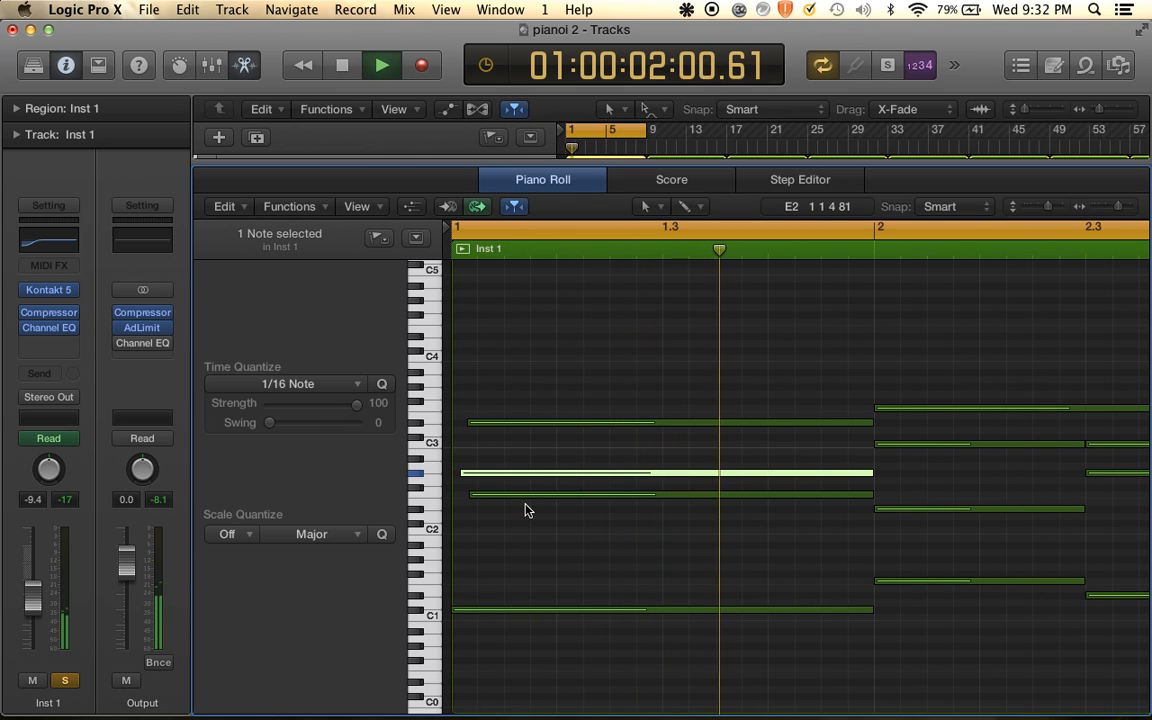
key(space)
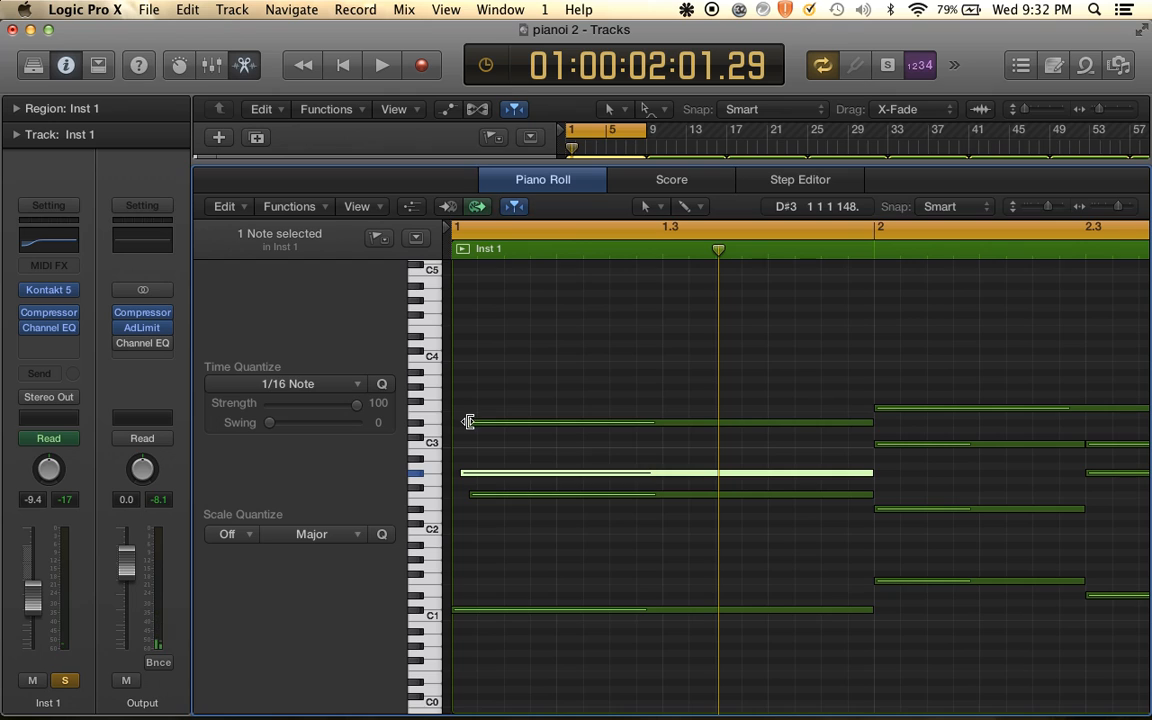
key(Return)
key(space)
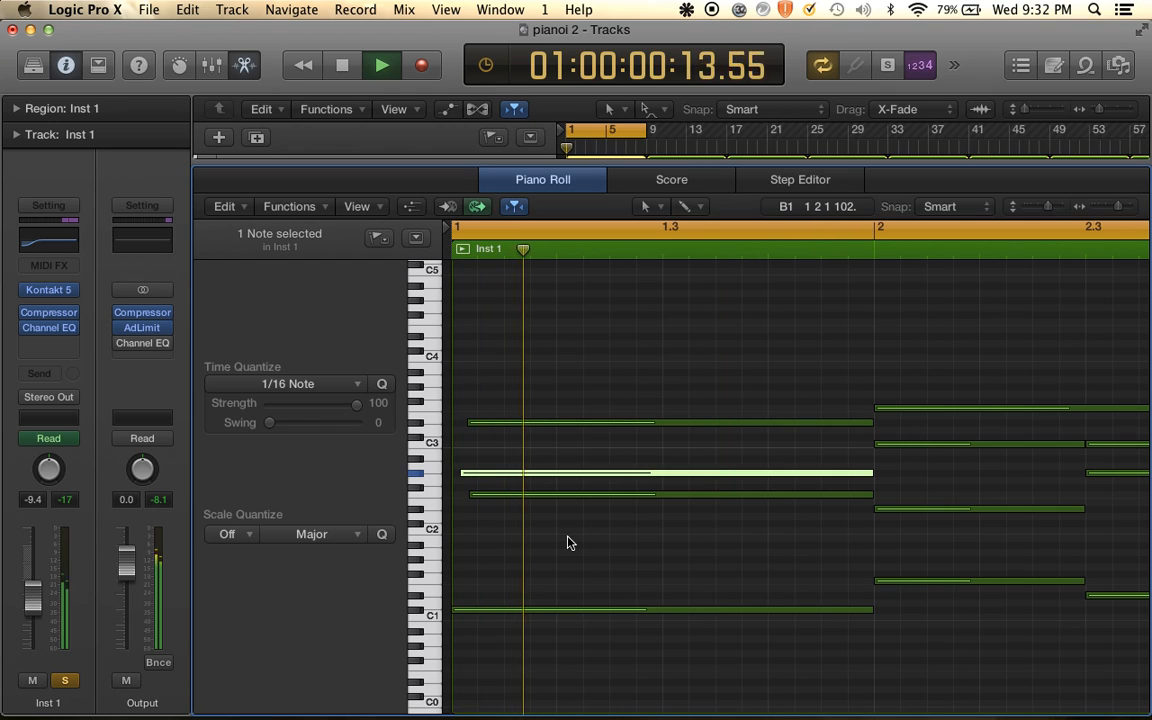
key(space)
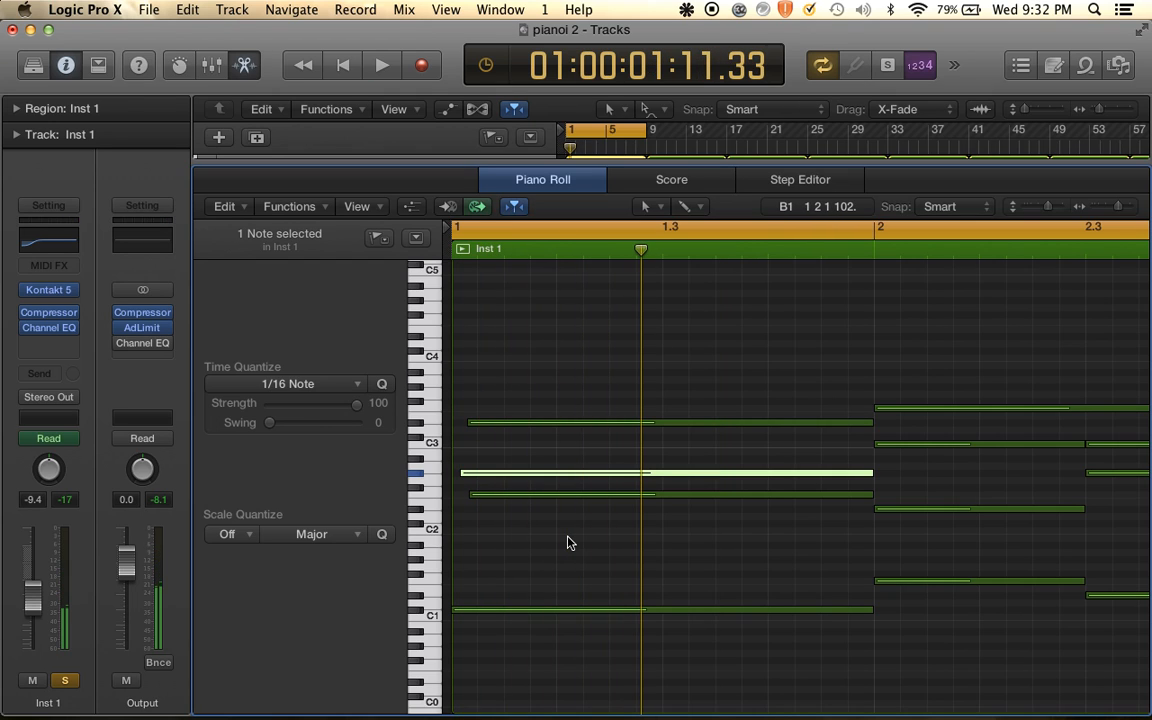
click(477, 436)
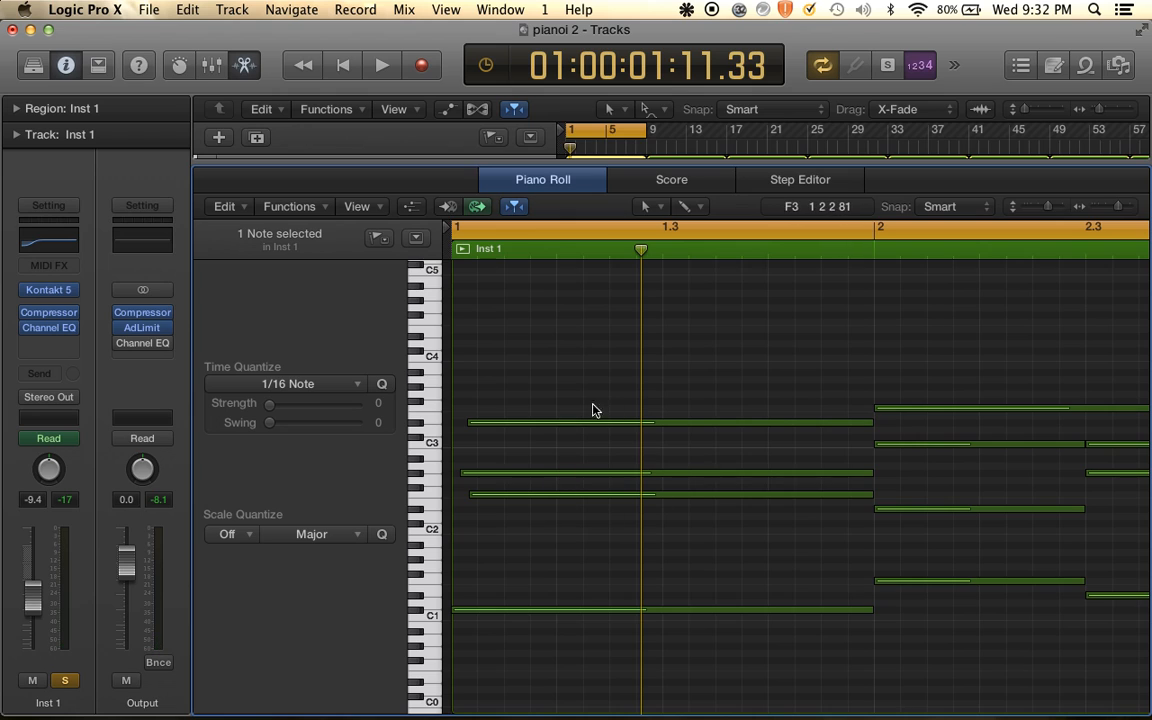
Shorten the D#3, G#2 and F2 notes in bar 1 so they end at slightly different points just before bar 2
scroll(681, 465, right, 3)
scroll(573, 481, left, 2)
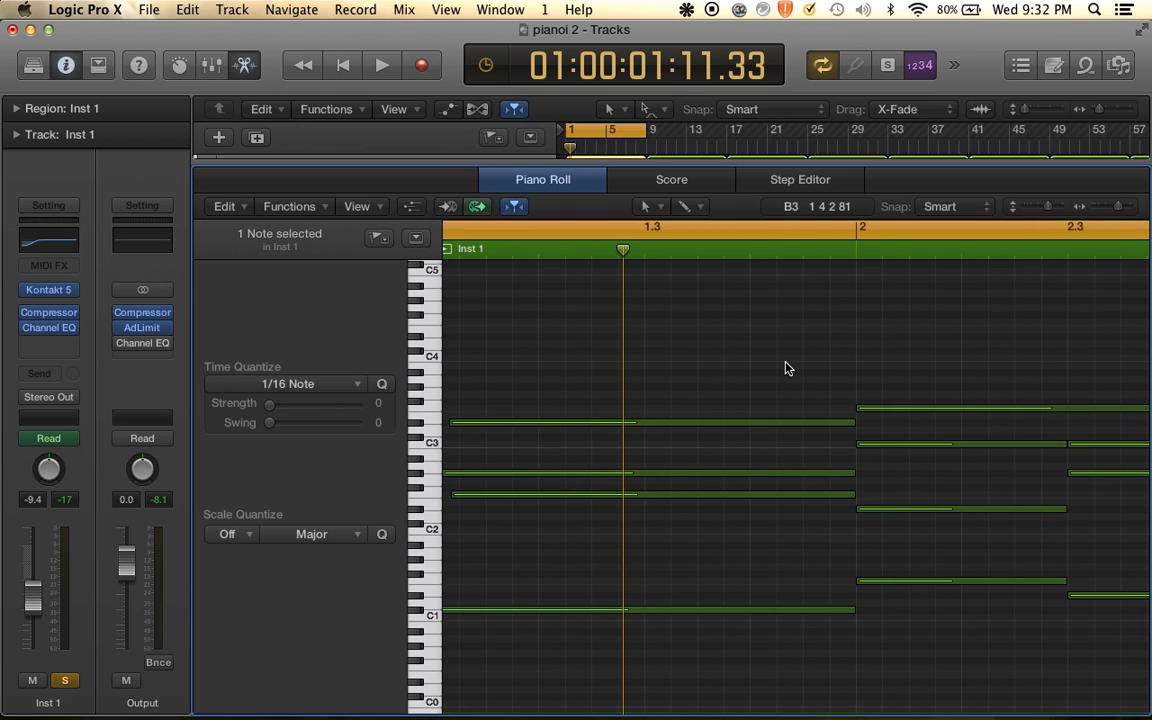
scroll(779, 369, left, 2)
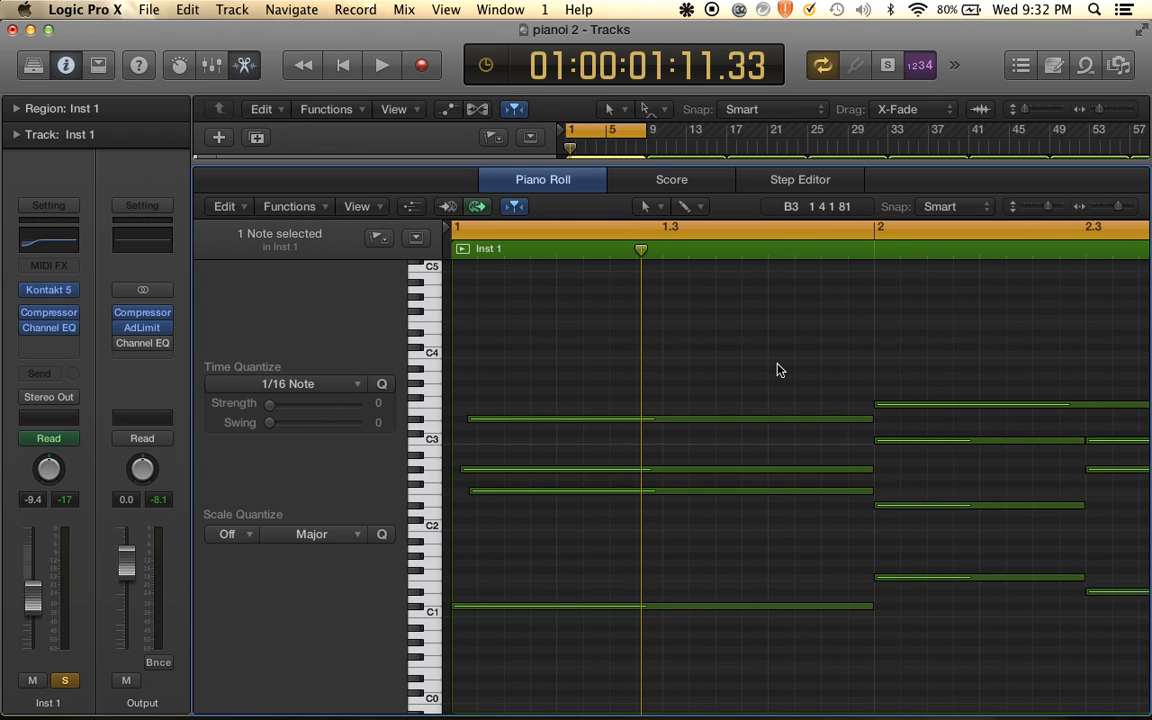
drag(779, 370, 857, 490)
click(851, 476)
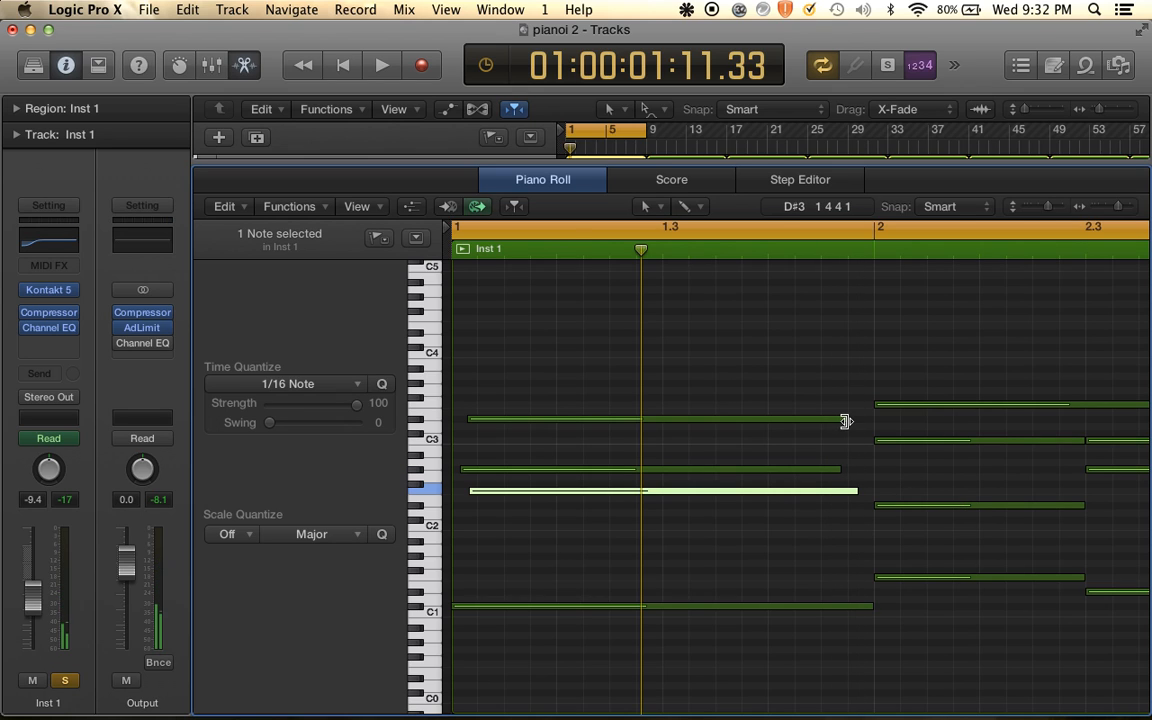
drag(845, 421, 850, 421)
scroll(812, 500, right, 2)
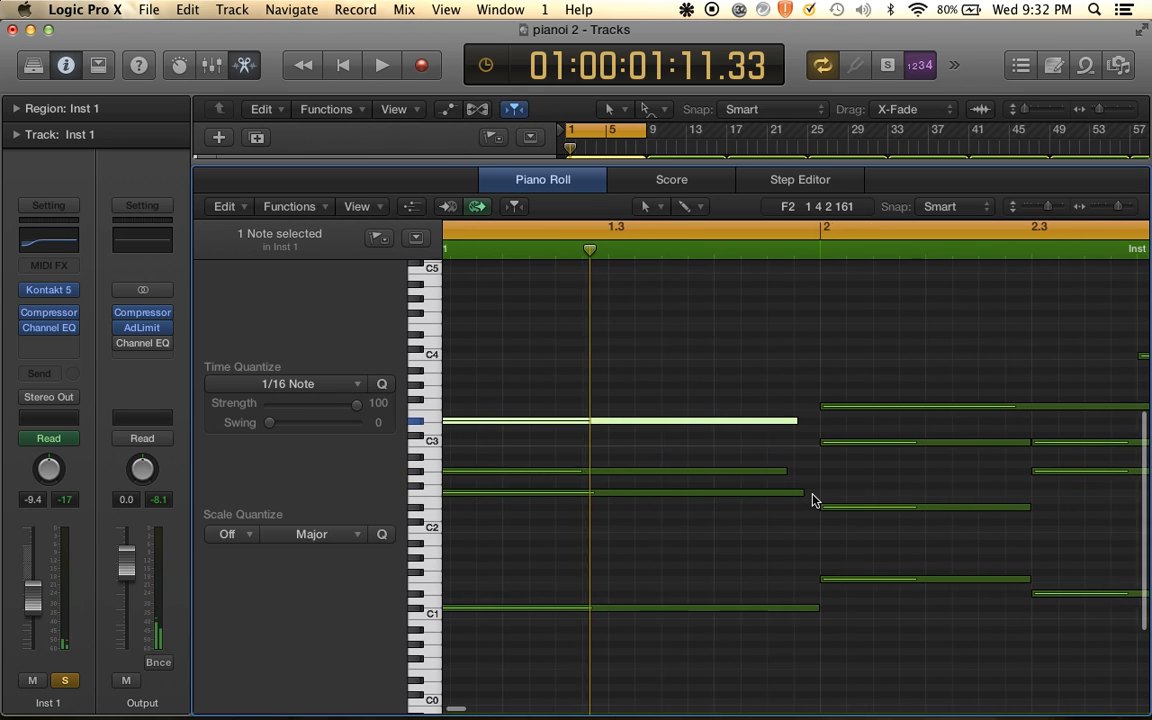
Shorten the C#1 bass note in bar 1 so it ends just before the start of bar 2
scroll(923, 481, right, 3)
click(687, 562)
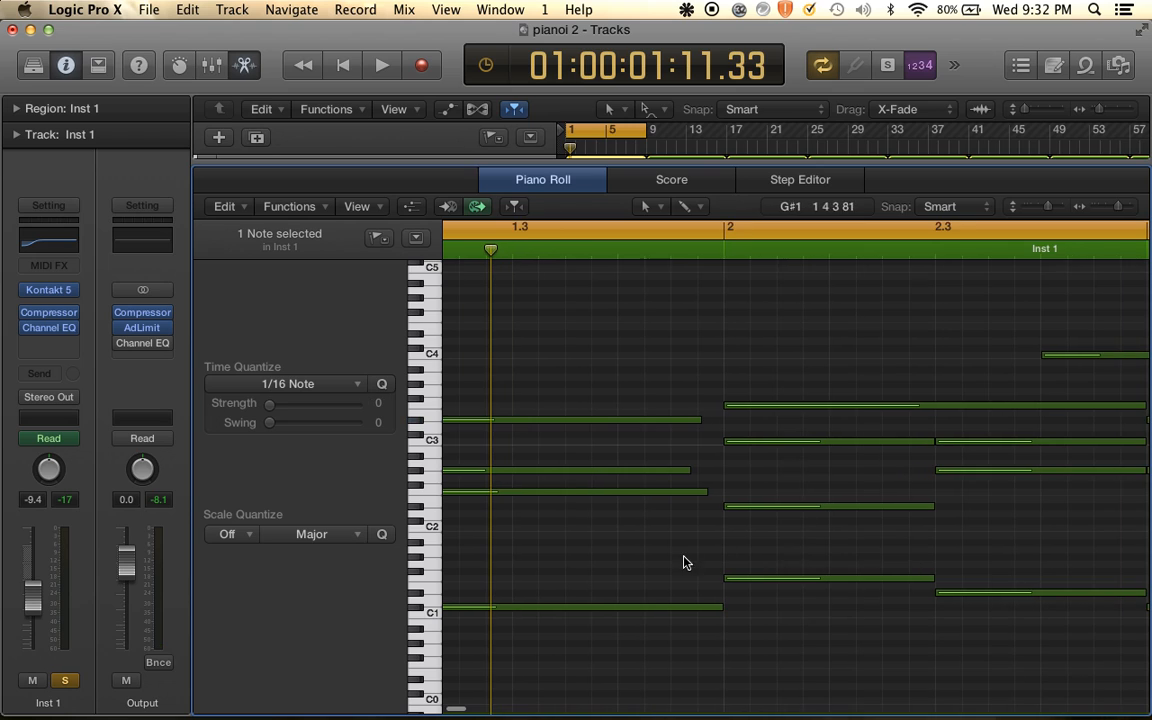
drag(716, 607, 856, 604)
scroll(838, 553, right, 2)
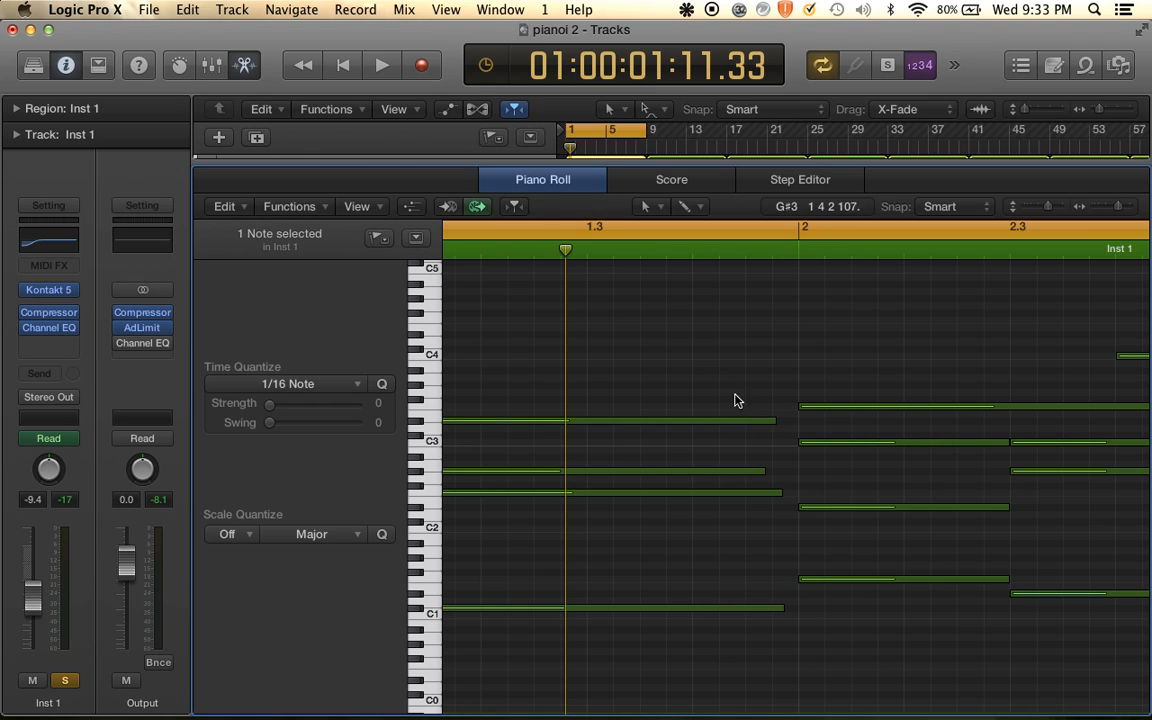
Stagger the starts of the C3, D#2 and F3 notes slightly after the beginning of bar 2
scroll(864, 528, right, 5)
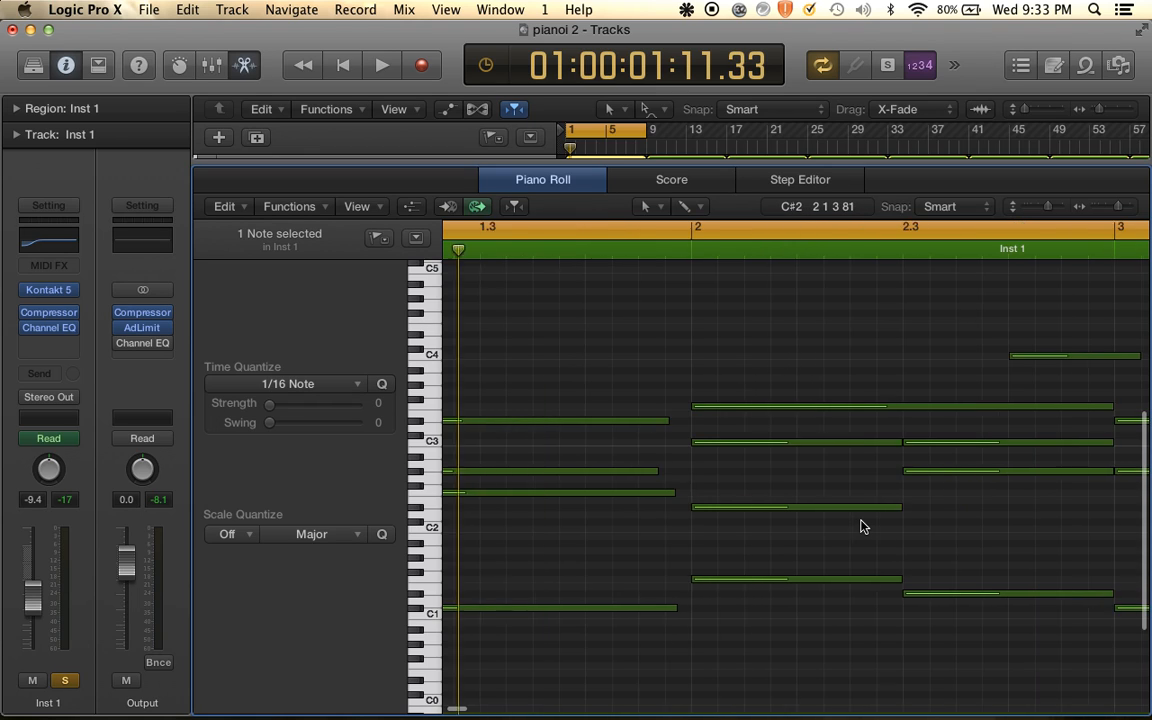
drag(567, 442, 577, 442)
drag(566, 510, 578, 508)
drag(566, 407, 571, 407)
key(super+Right)
key(super+Right)
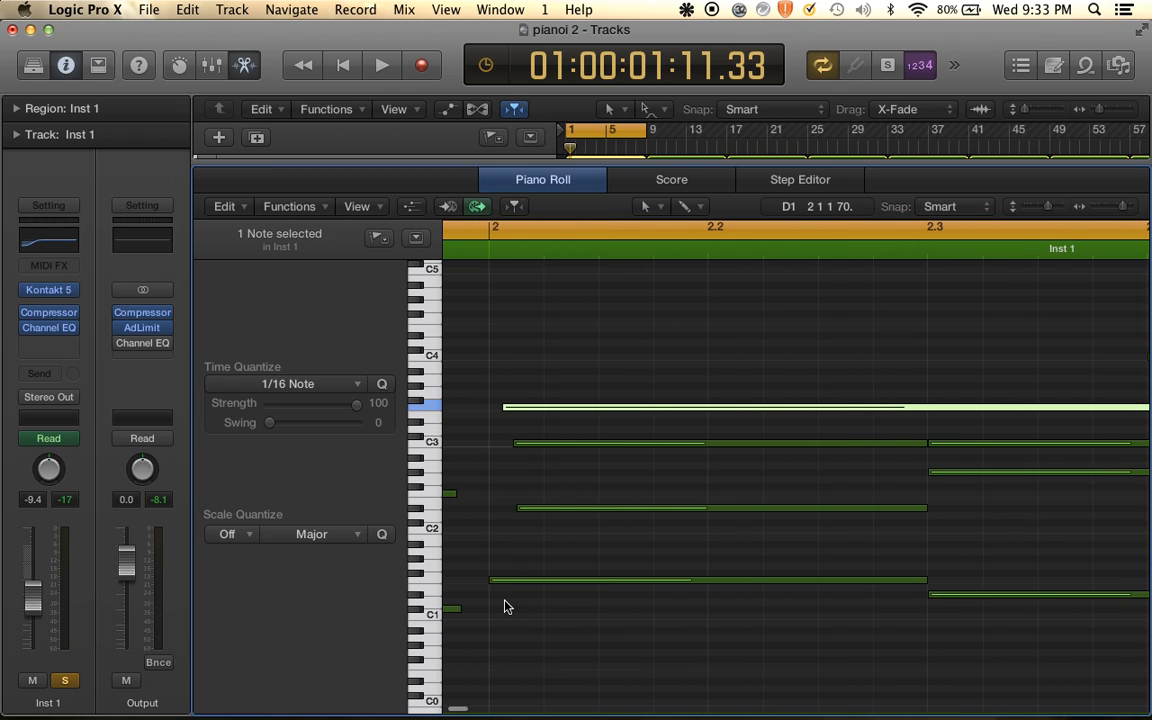
Set the cycle range from bar 2 to slightly past bar 3 and play it back
key(space)
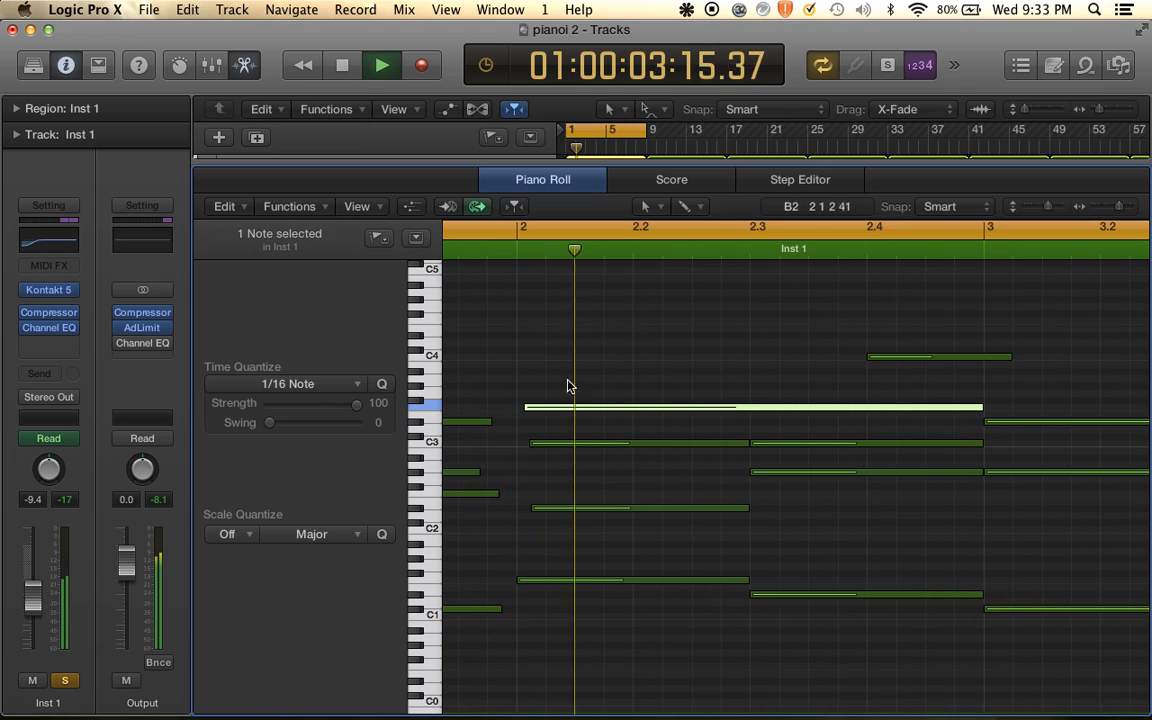
drag(520, 233, 1042, 231)
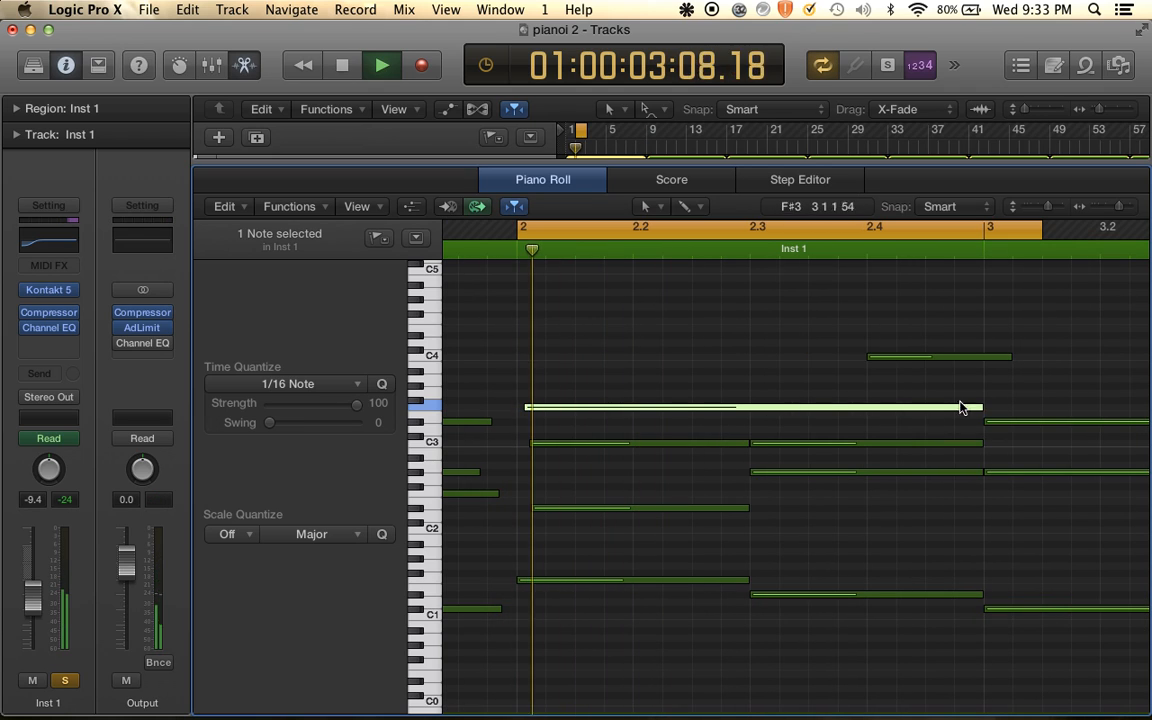
key(space)
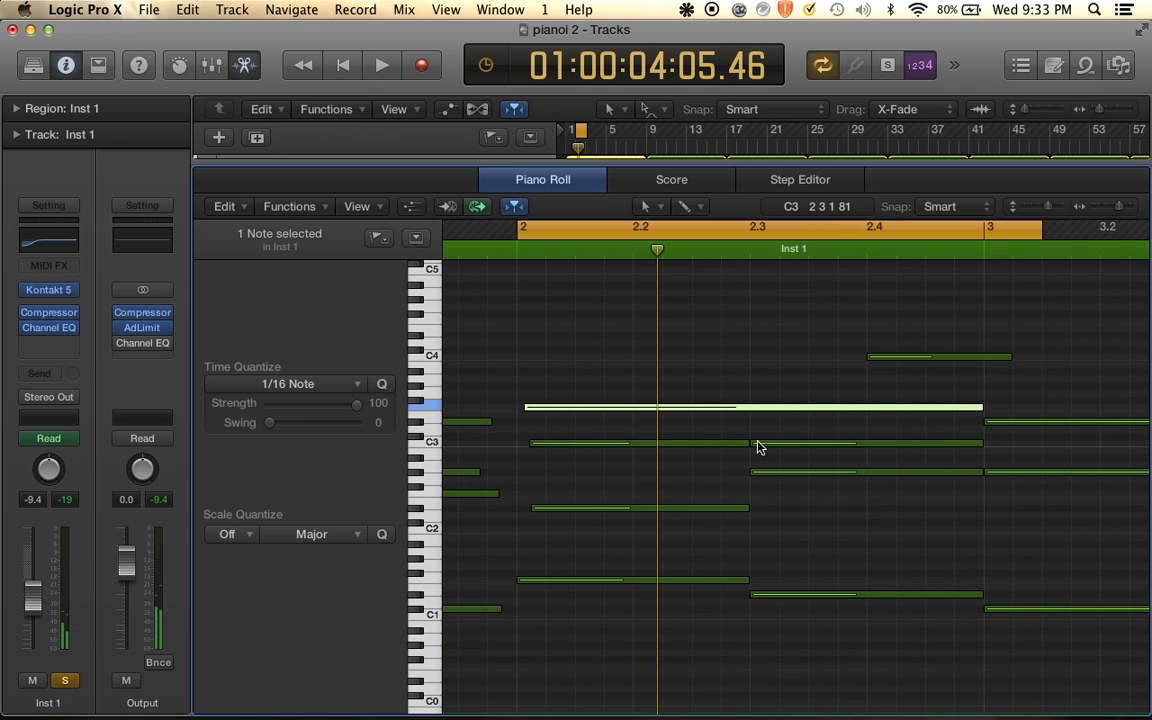
Delay the starts of the G#2 and C3 notes at 2.3 by about a sixteenth, and play bar 2 to check them
drag(757, 447, 537, 461)
key(super+Right)
scroll(786, 478, right, 3)
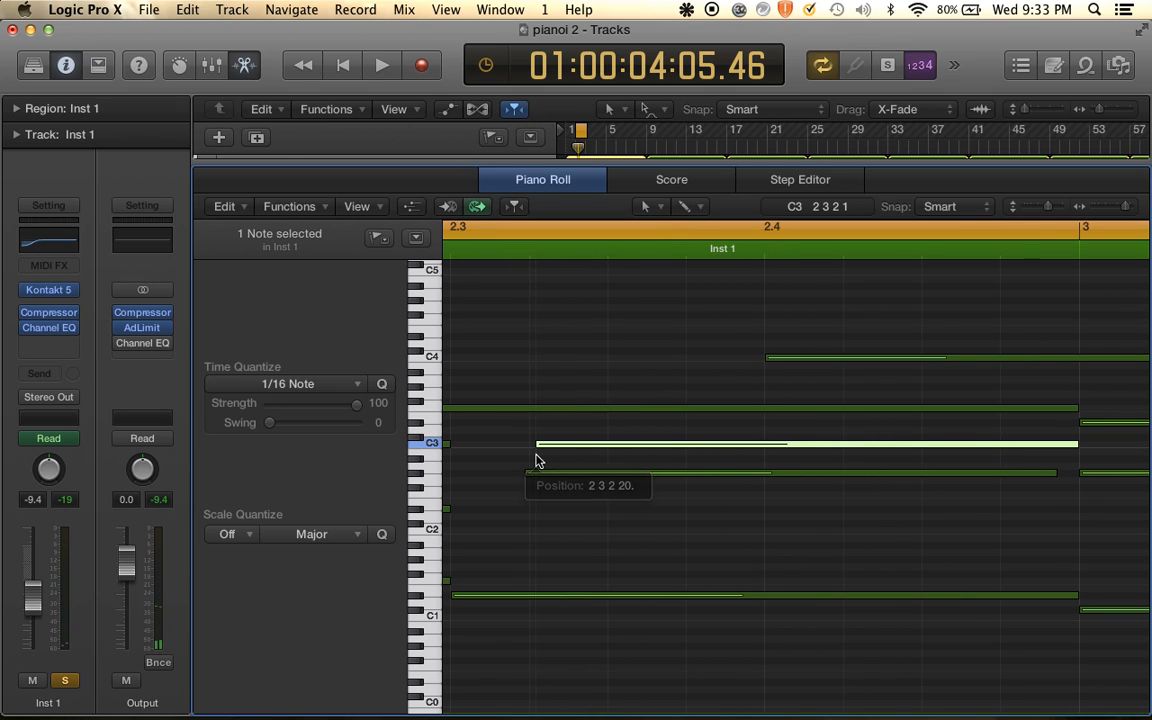
key(super+Left)
key(super+Left)
key(space)
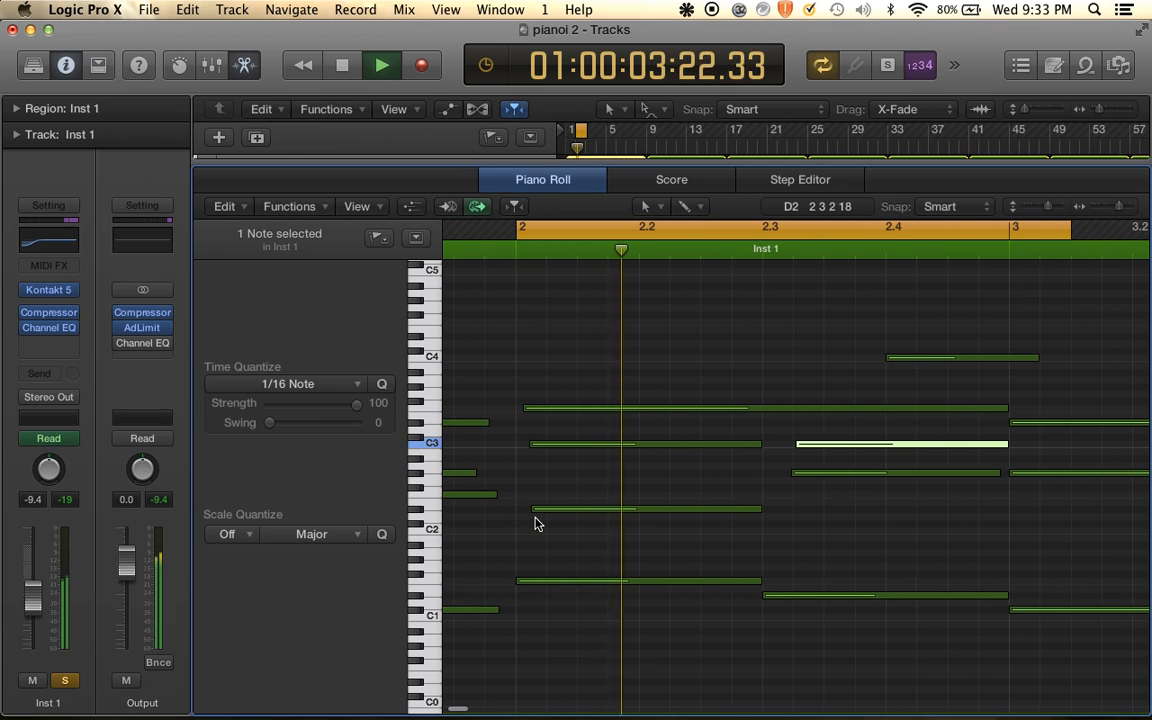
key(space)
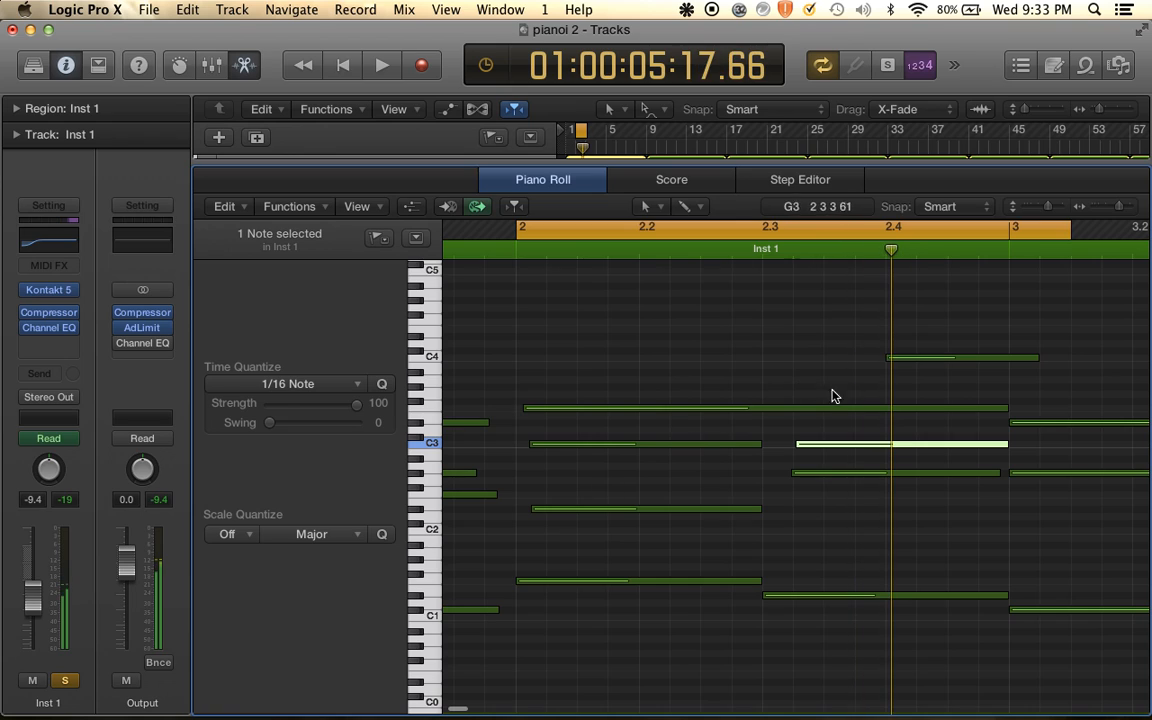
Start the second C3 and the C4 in bar 2 slightly later, and play the bar again
drag(797, 443, 808, 444)
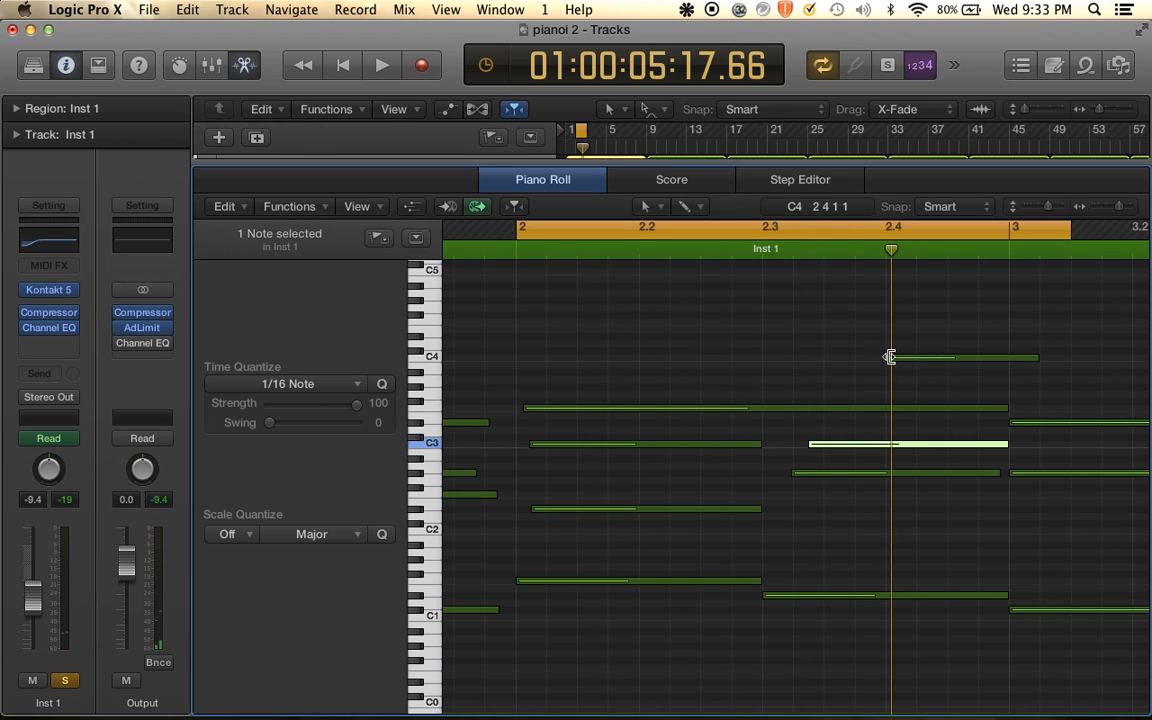
drag(890, 357, 910, 363)
key(space)
key(super+Left)
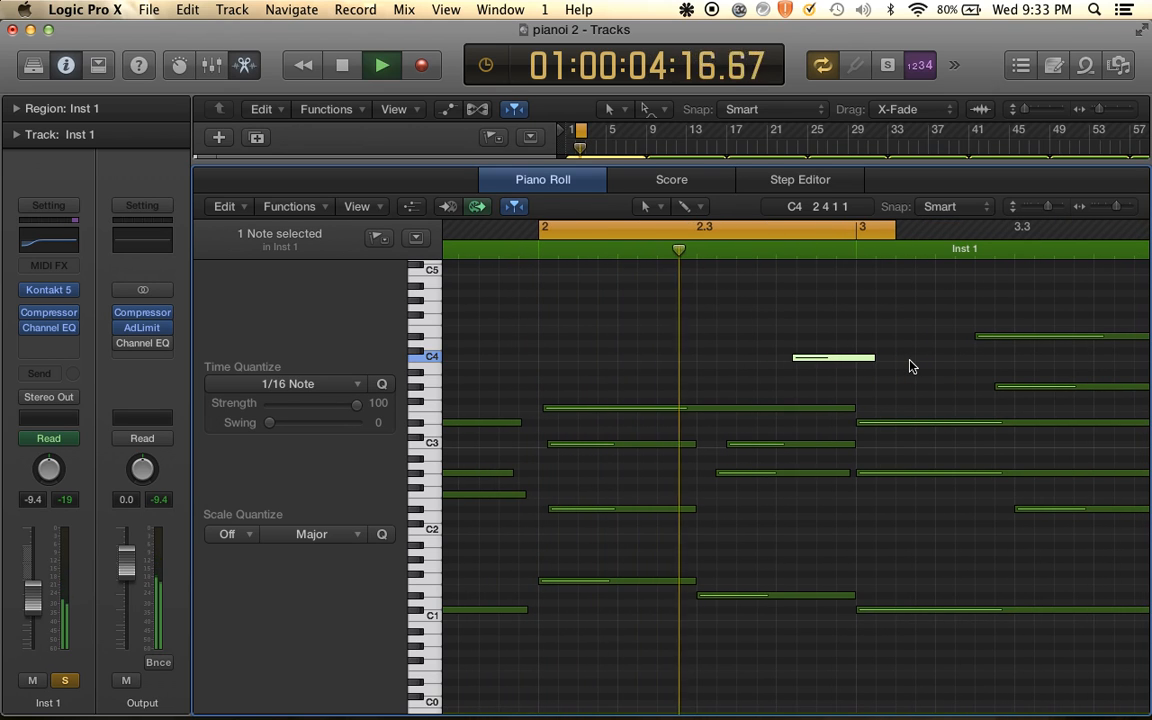
key(space)
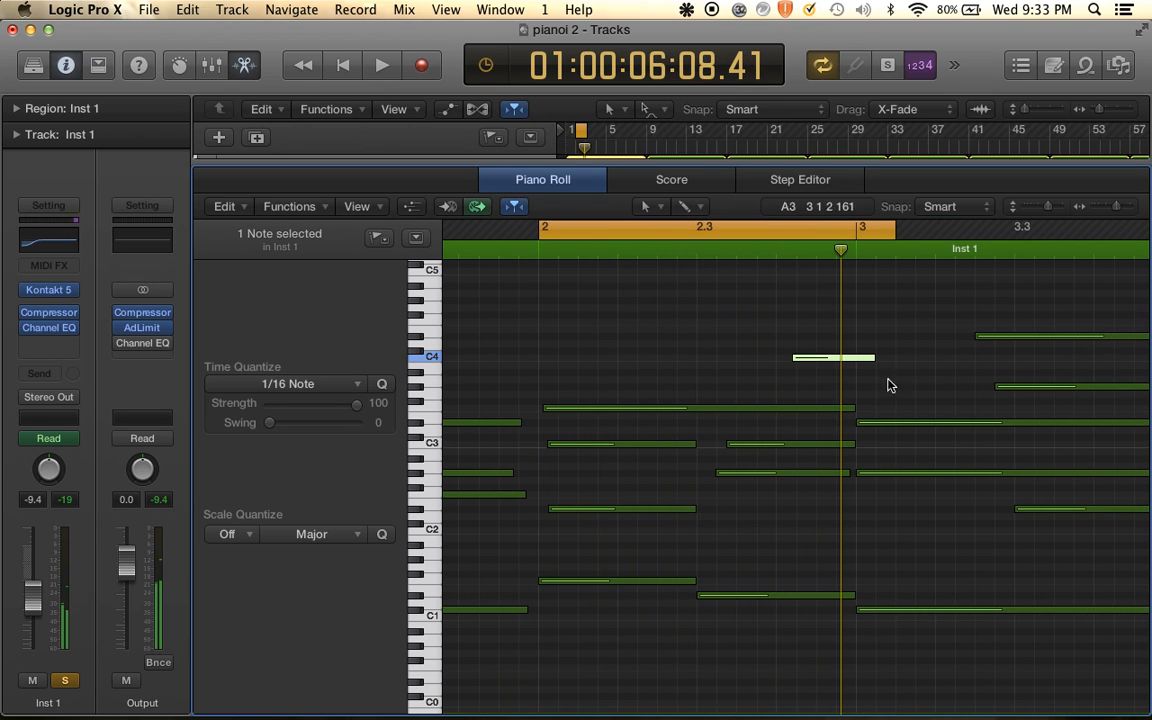
Lengthen the D#2 note in bar 2 so it ends slightly past 2.3
drag(681, 423, 701, 509)
click(702, 507)
scroll(707, 481, up, 2)
scroll(630, 563, down, 2)
scroll(630, 563, down, 3)
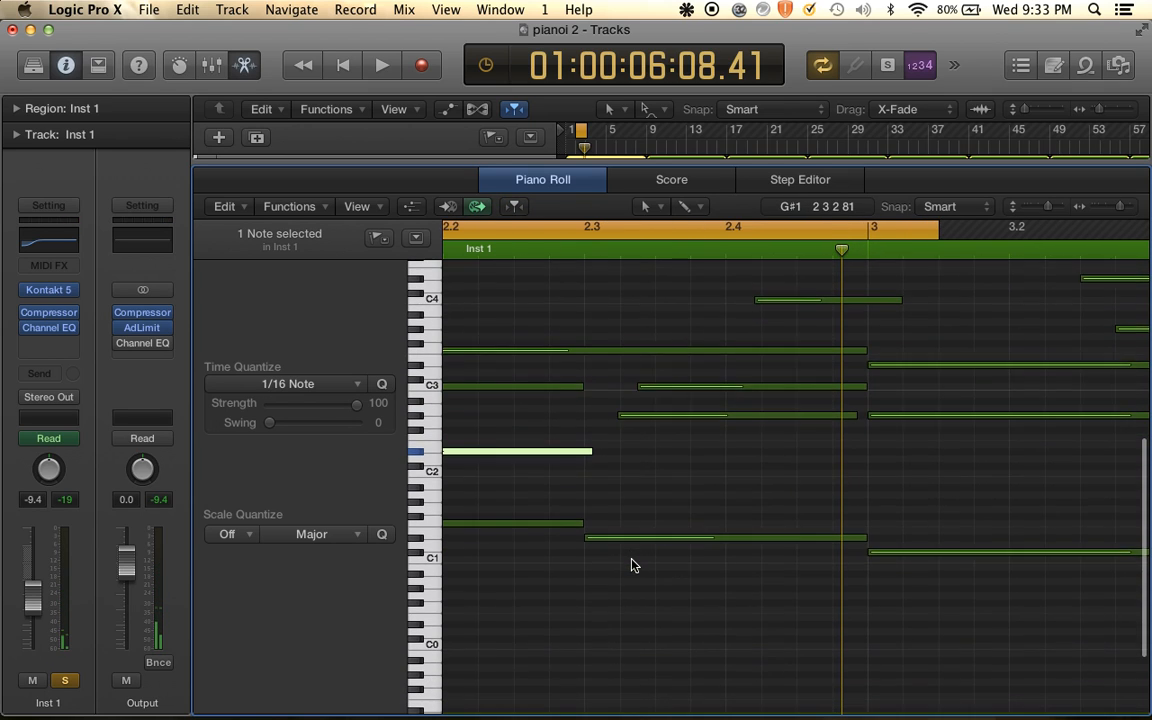
scroll(658, 499, right, 1)
scroll(776, 522, up, 2)
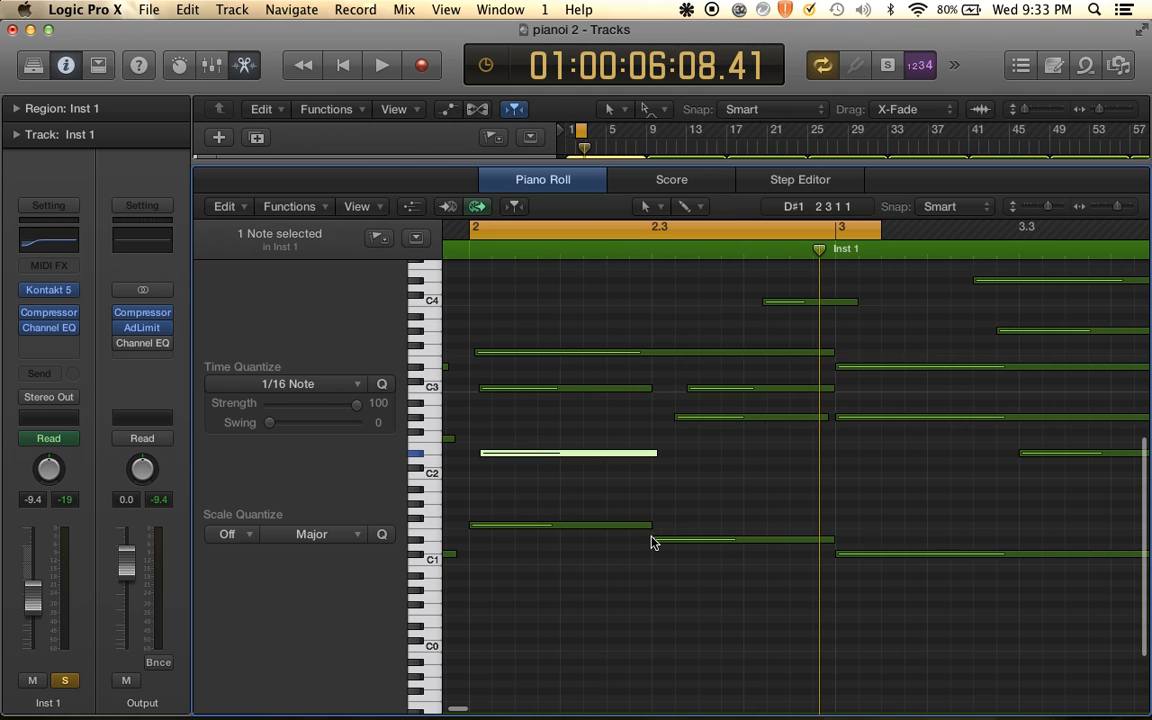
Shorten the F3, C3 and G#2 notes so they end at slightly different points just before bar 3
scroll(795, 441, up, 1)
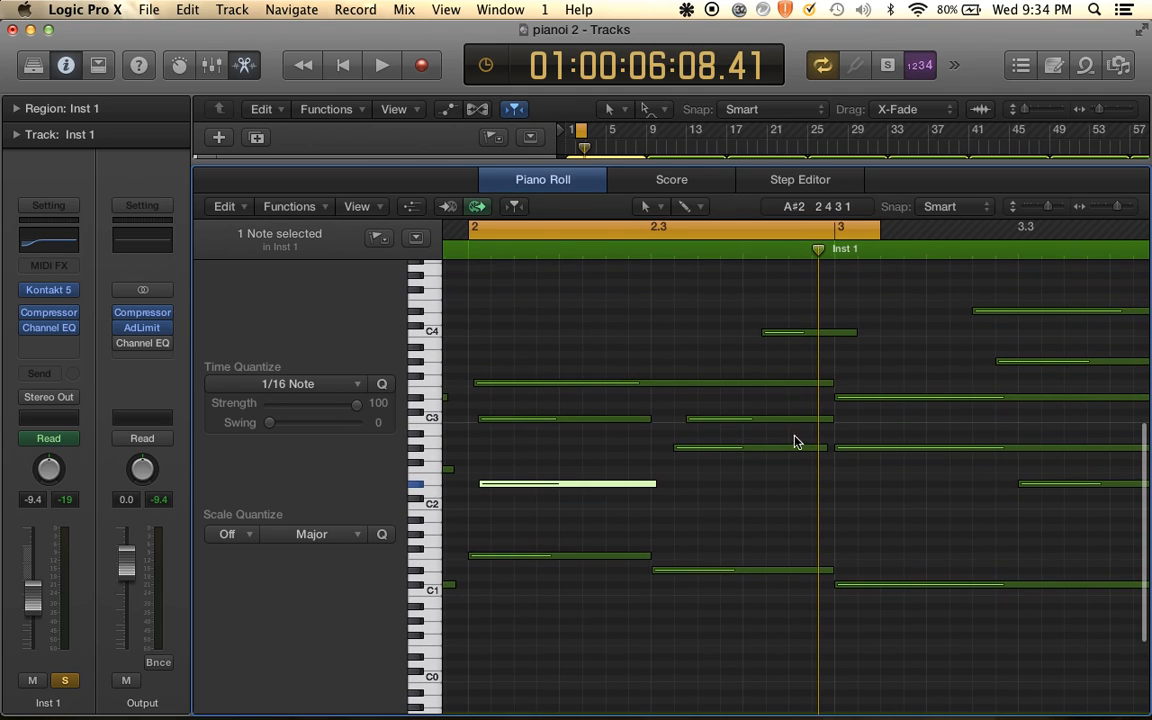
drag(828, 394, 822, 442)
scroll(852, 432, up, 2)
Extend the cycle range to just past bar 4 and play bars 2 and 3 to check the edits
key(space)
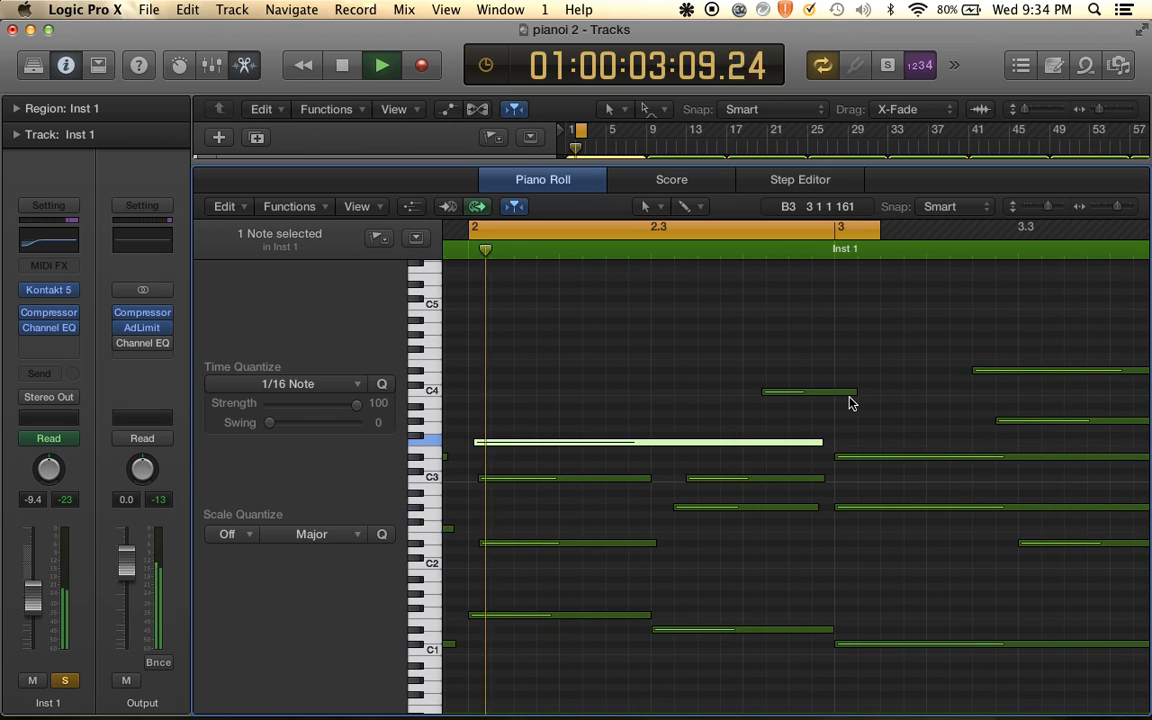
key(super+Left)
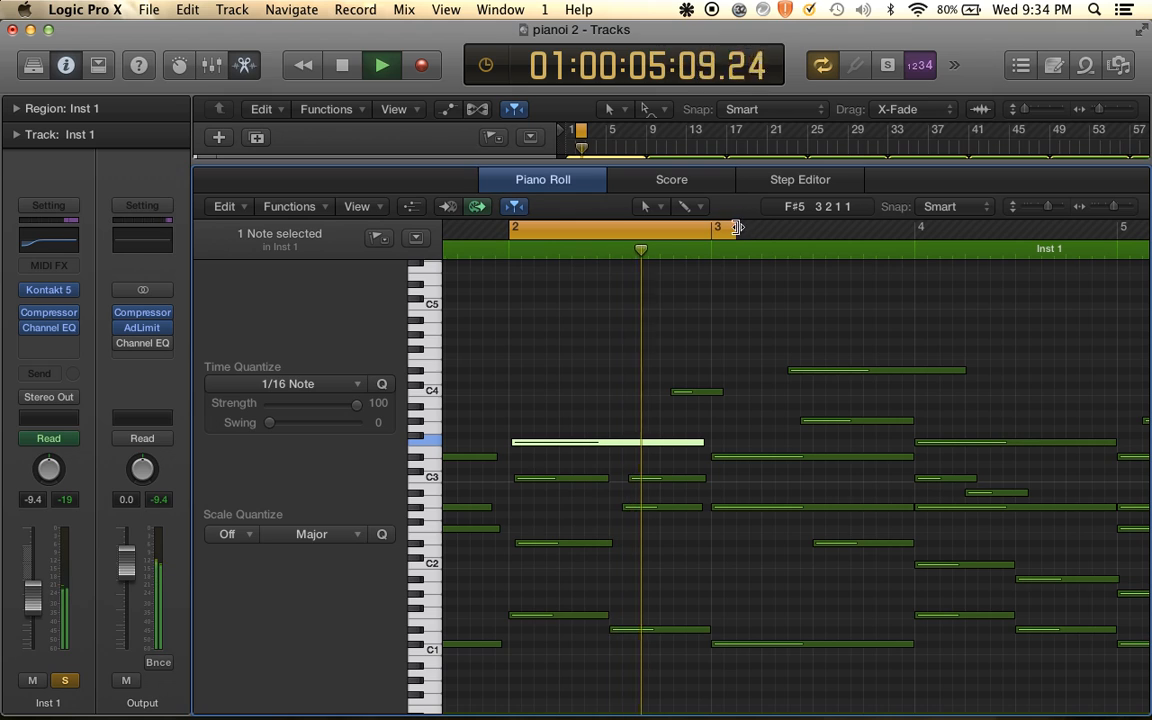
drag(743, 231, 918, 215)
key(space)
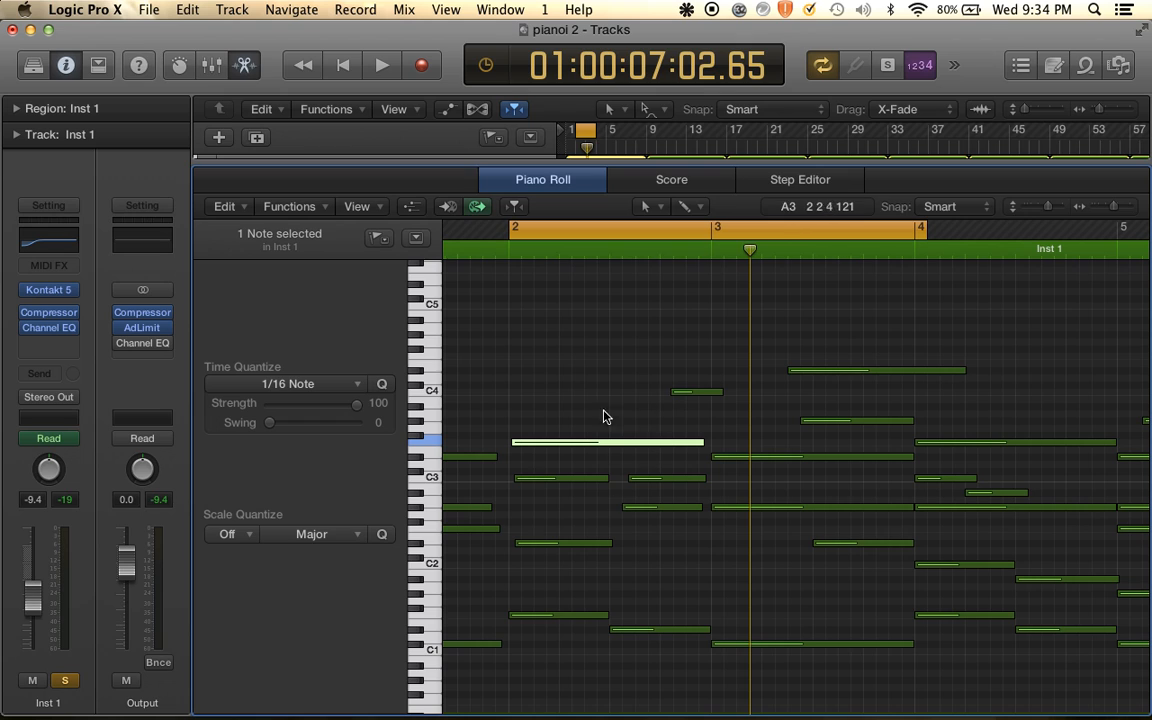
key(space)
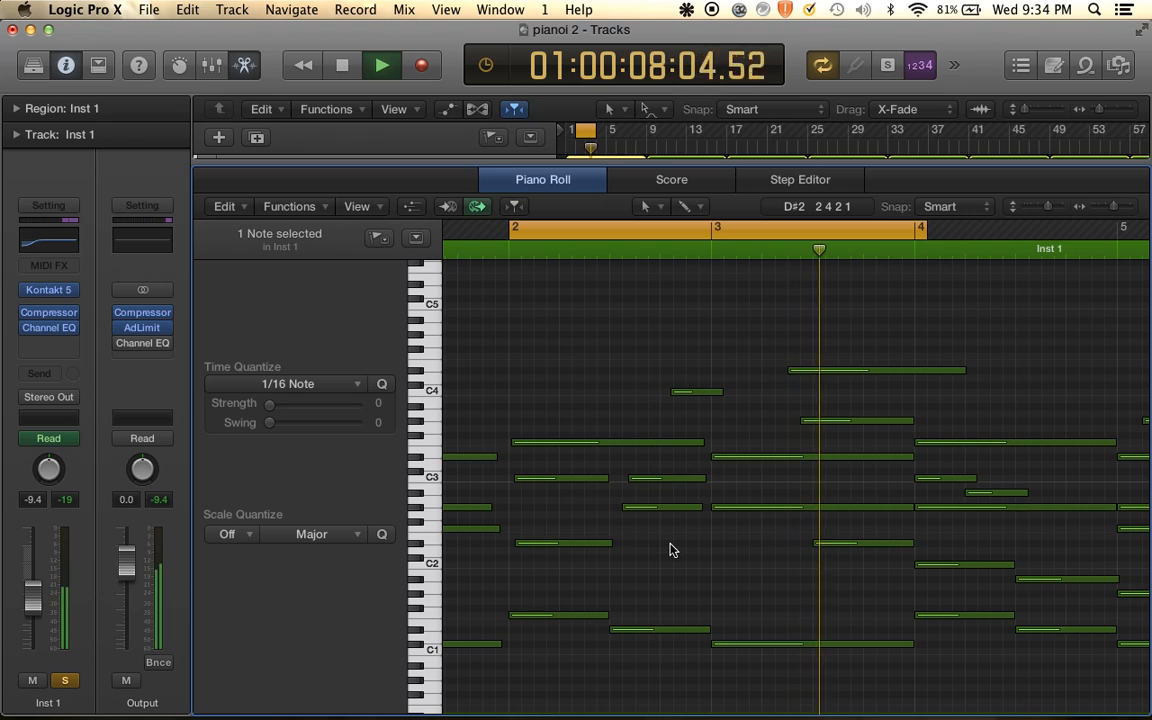
key(space)
Delay the starts of the D#3 and C#1 notes by slightly different amounts after the beginning of bar 3
key(super+Right)
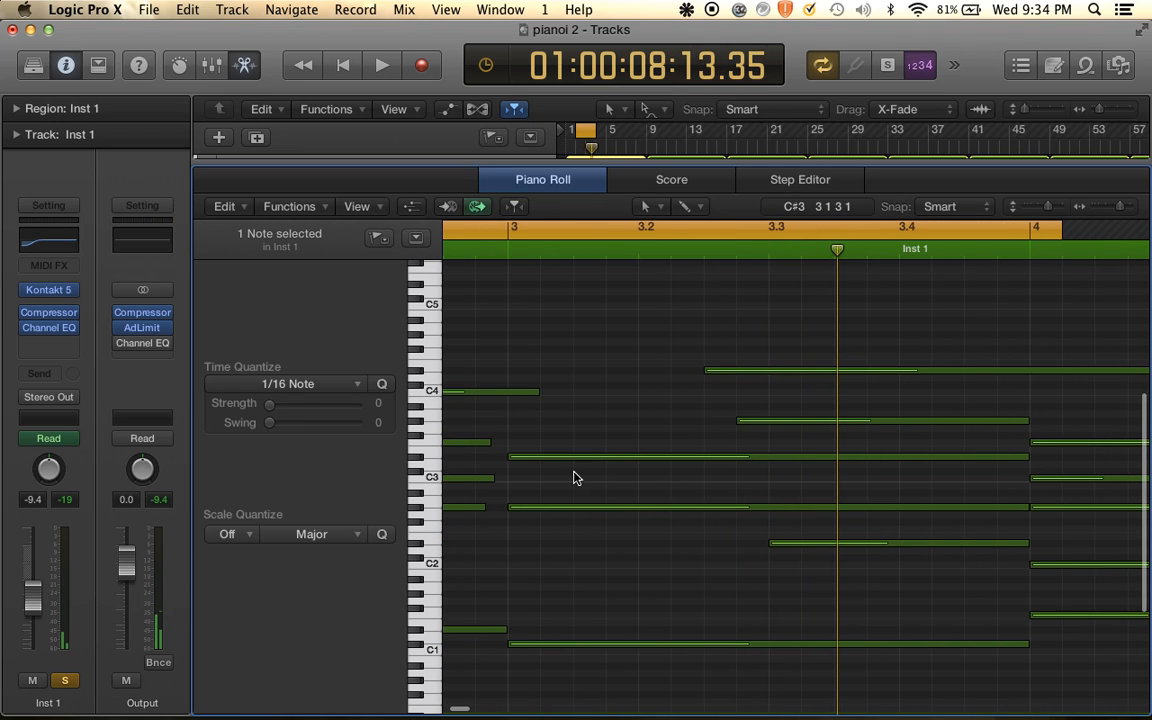
drag(516, 457, 519, 458)
drag(511, 506, 510, 508)
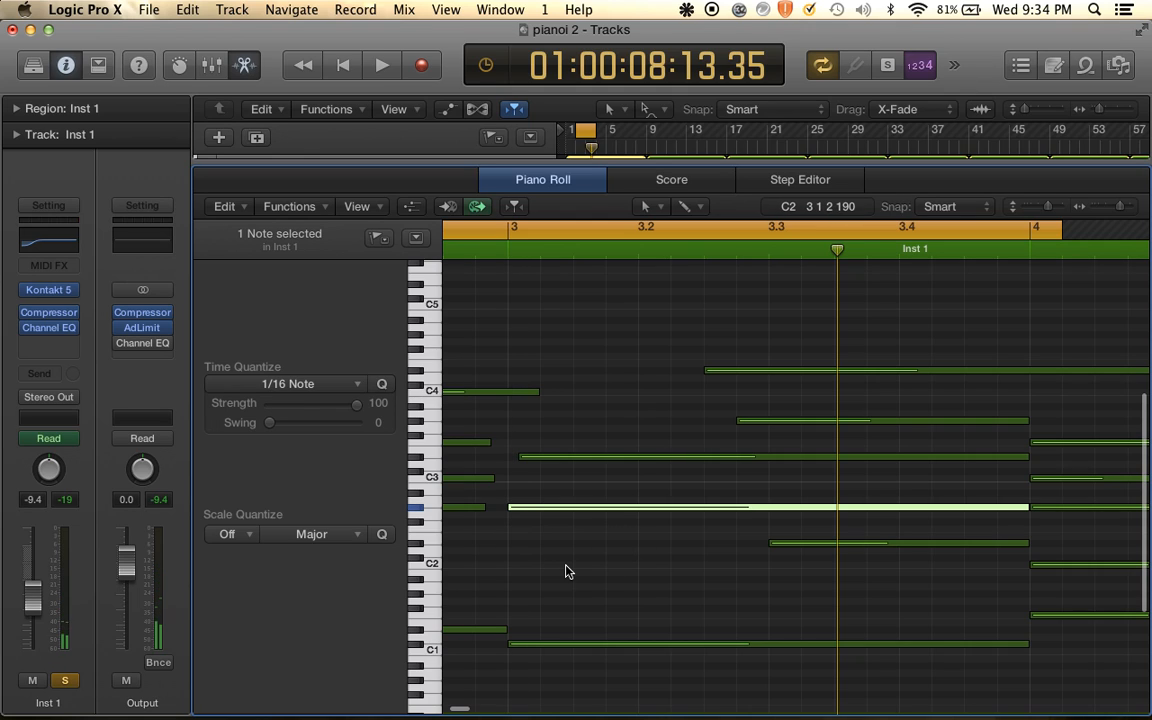
drag(511, 643, 524, 645)
Shorten the D#1 bass note that starts at 2.3 so it ends just before bar 3
key(super+Left)
key(super+Left)
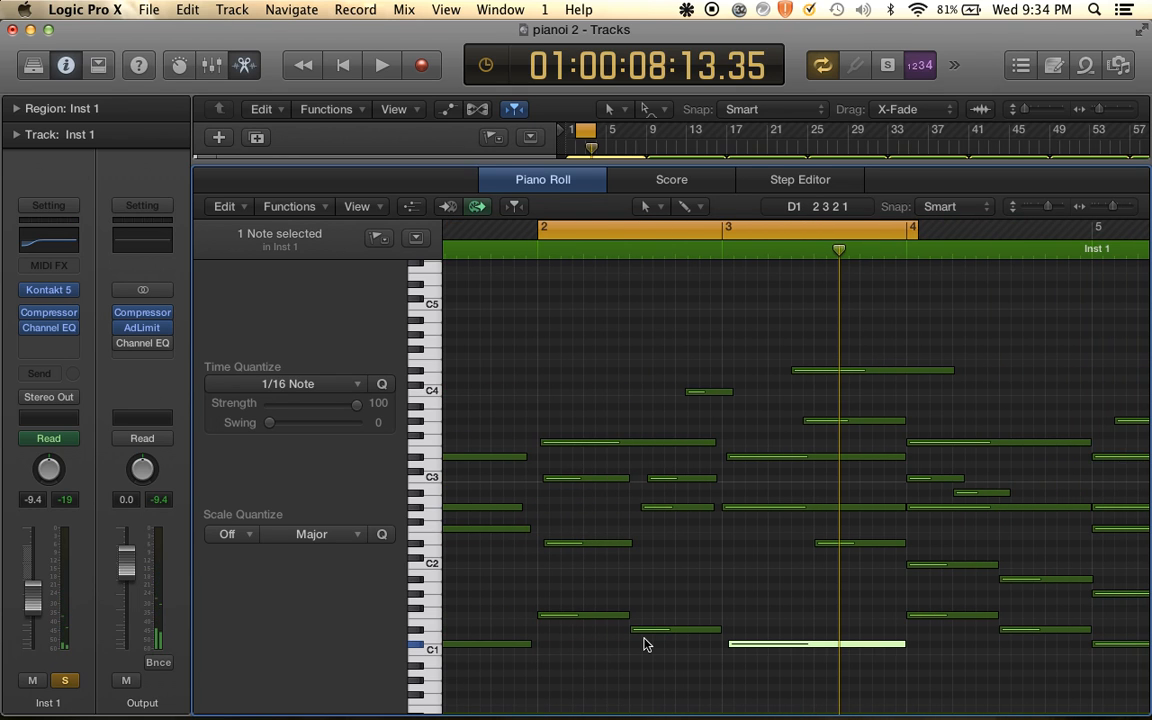
key(super+Right)
key(super+Right)
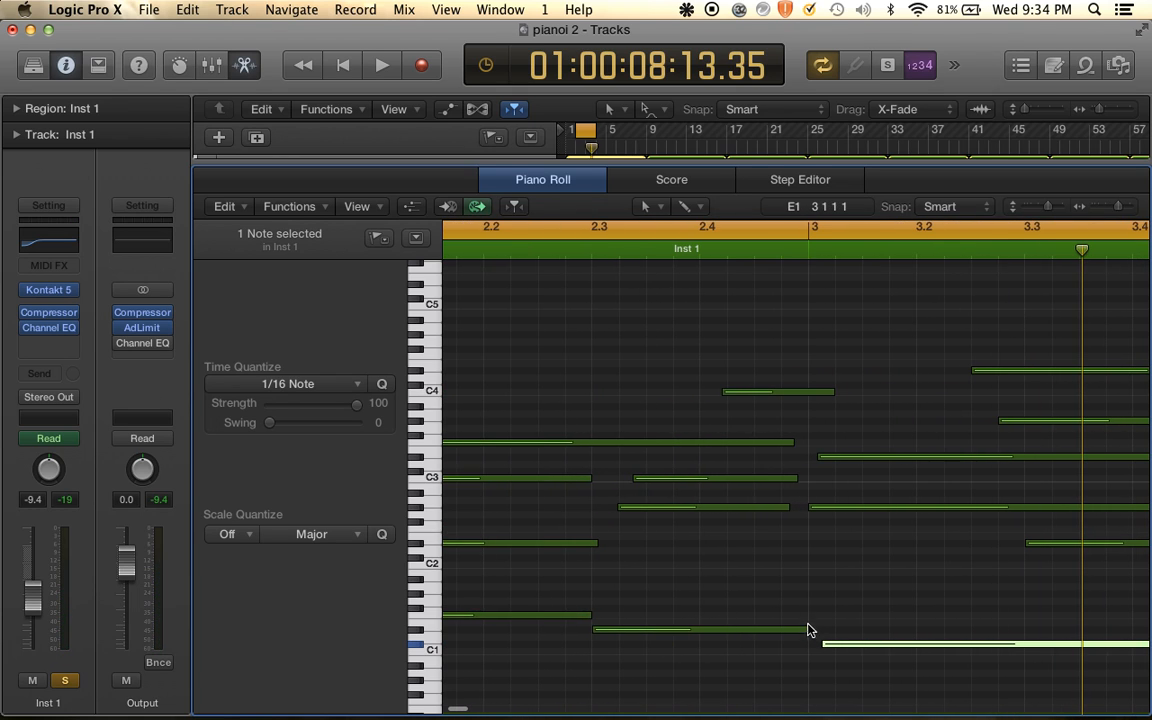
drag(805, 628, 789, 629)
scroll(790, 634, right, 2)
Start the D#4 note between 3.2 and 3.3 slightly later
key(super+Left)
key(super+Left)
key(super+Right)
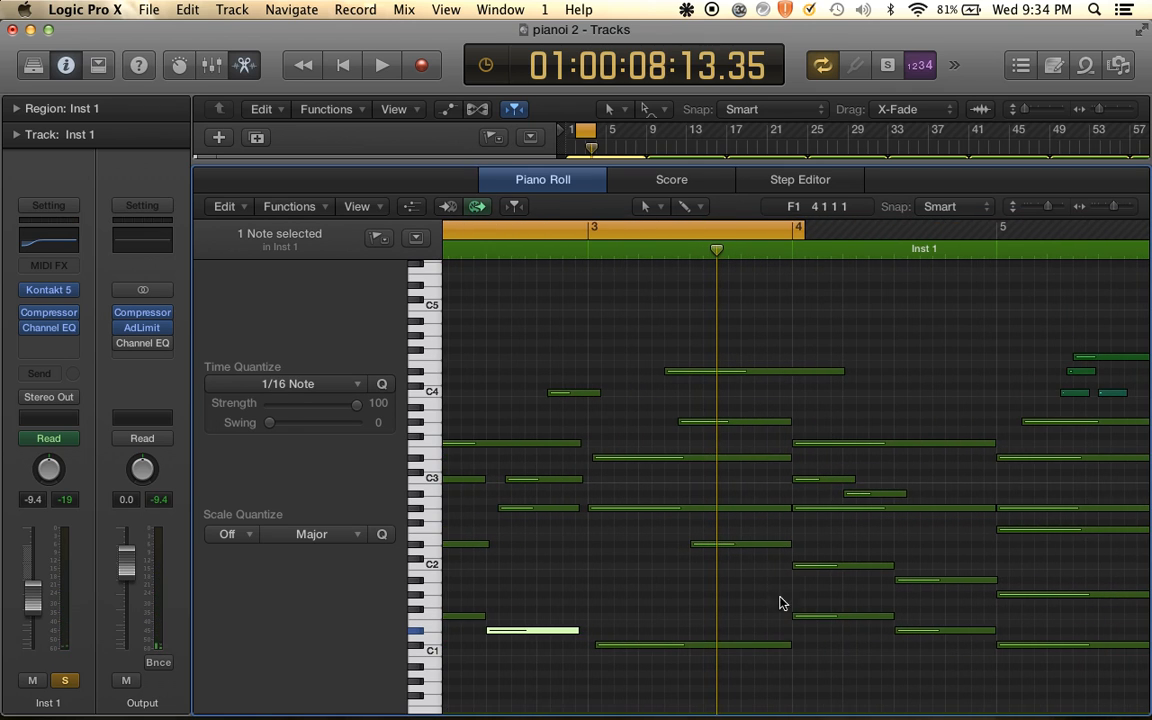
key(super+Right)
key(super+Right)
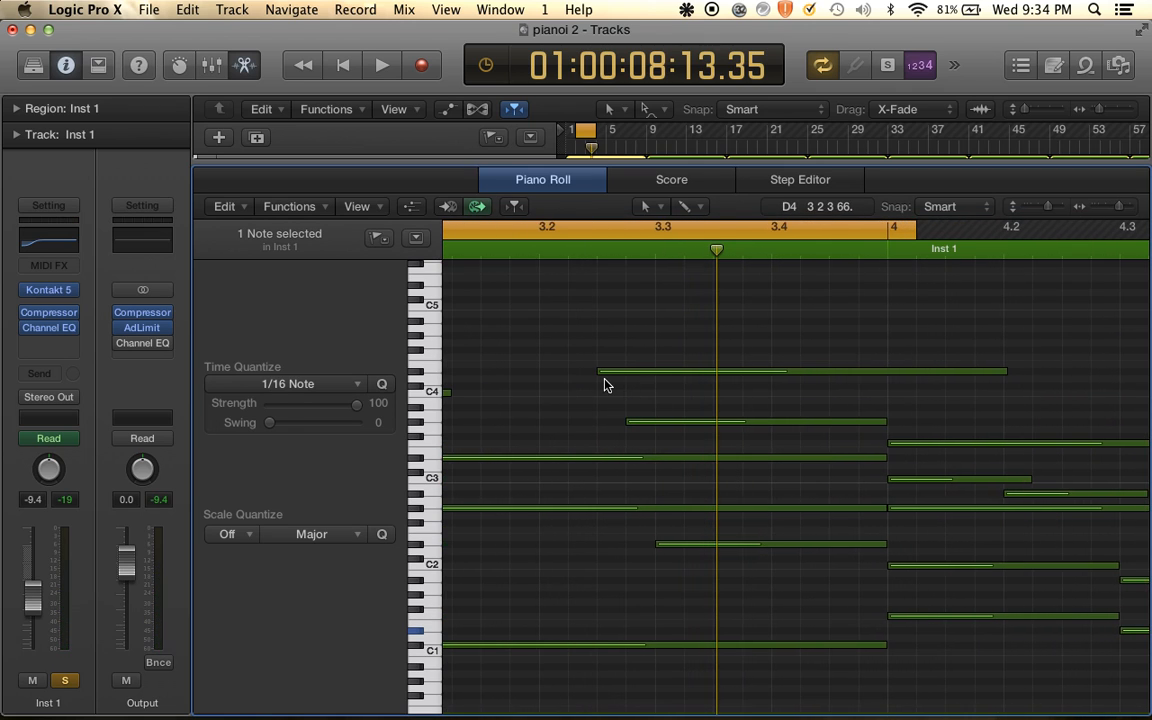
drag(601, 372, 603, 372)
Set the cycle range to bar 3 only, ending at bar 4, and play it back
scroll(603, 375, left, 3)
drag(602, 230, 1080, 231)
key(space)
scroll(1067, 319, right, 4)
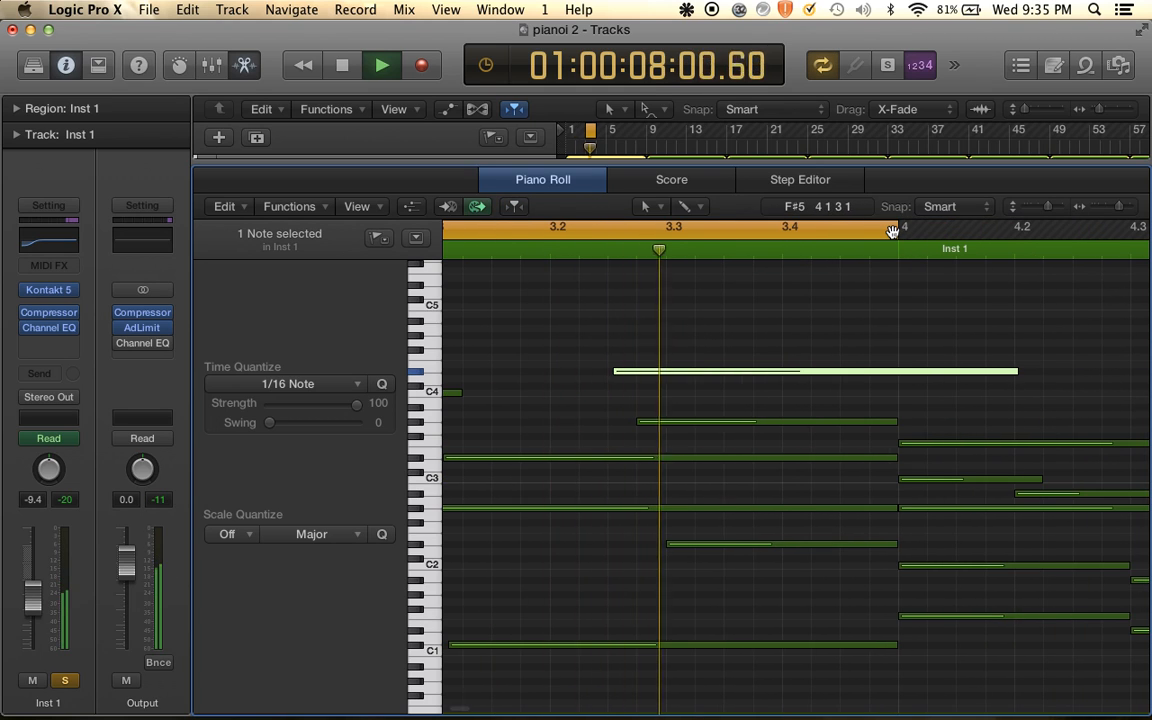
click(894, 231)
key(space)
click(894, 231)
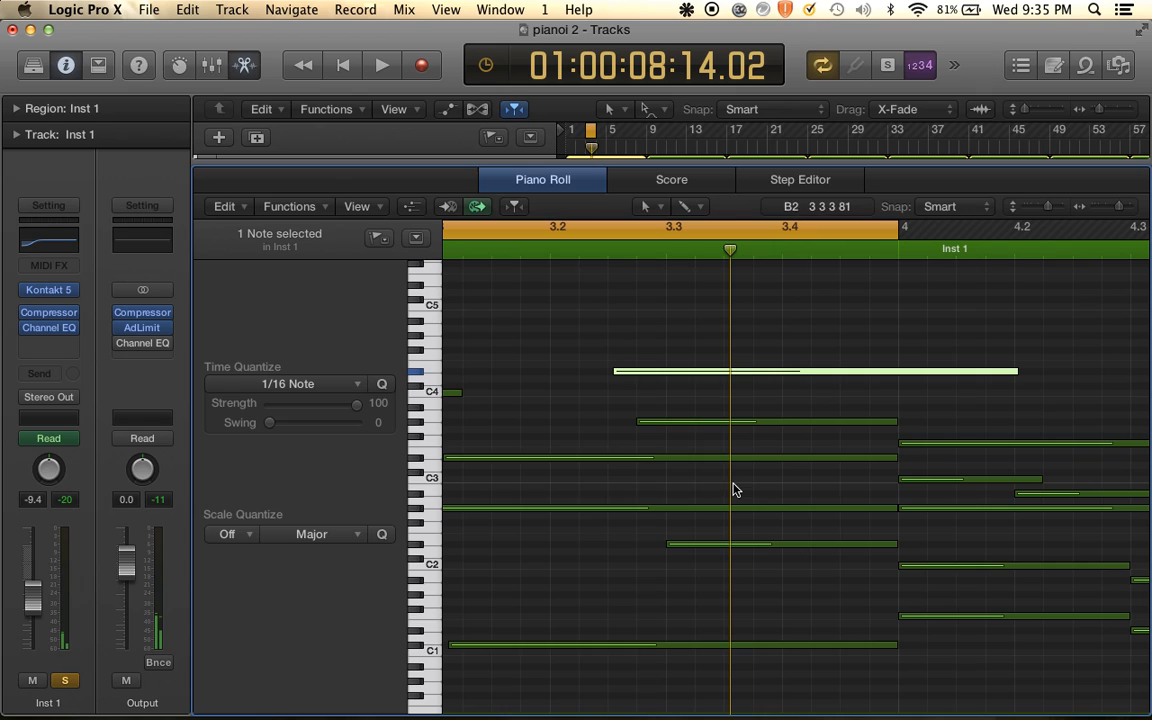
Move the G#3 note before 3.3 slightly earlier and delay the start of the D#2 note at 3.3
click(691, 422)
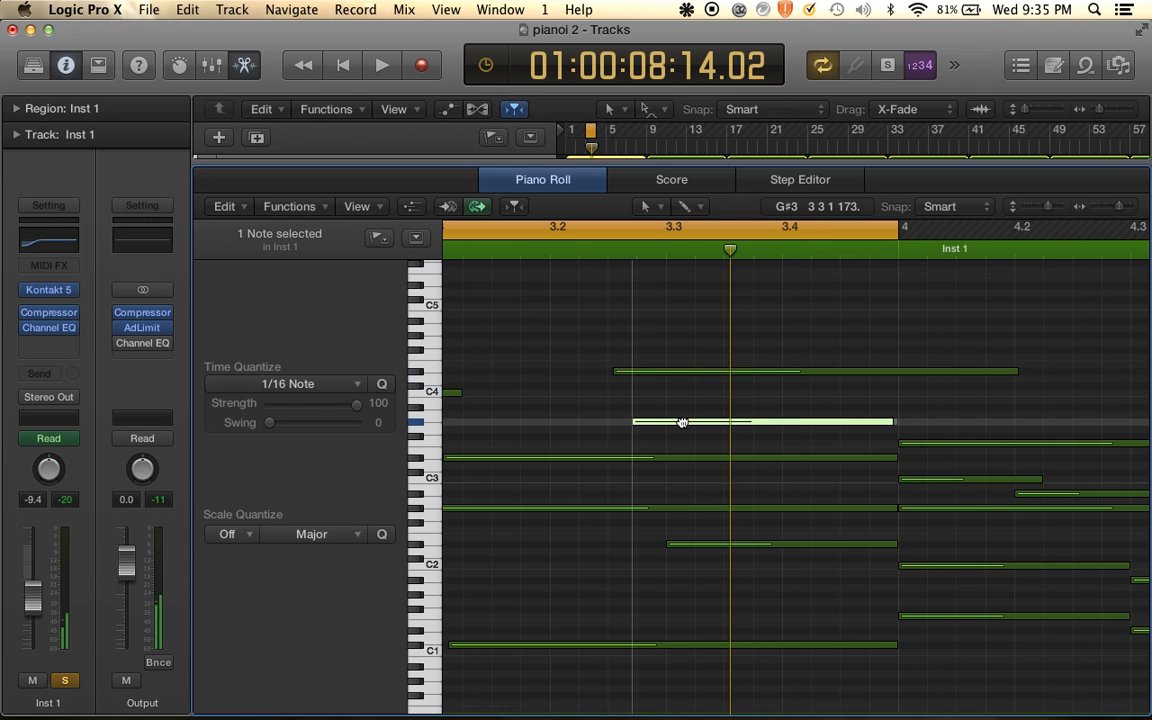
drag(682, 422, 675, 428)
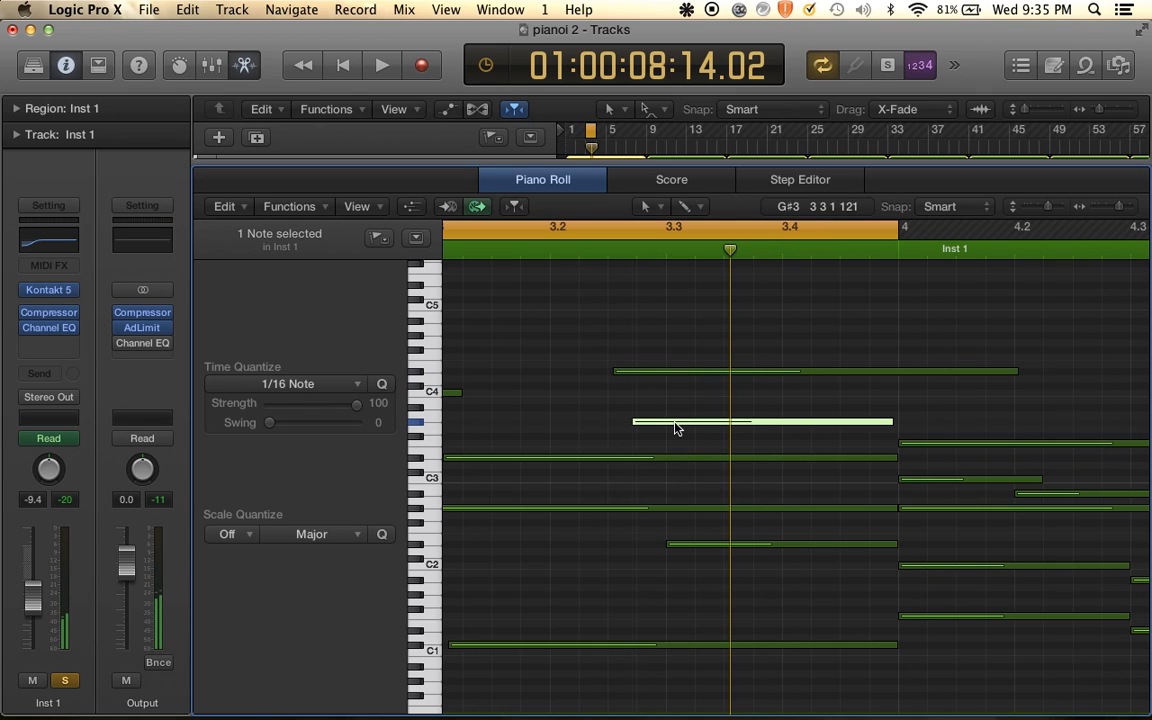
drag(672, 542, 682, 548)
Play bar 3 on into bar 4 with cycling off, and set the cycle range from bar 4 into the second half of bar 5
key(space)
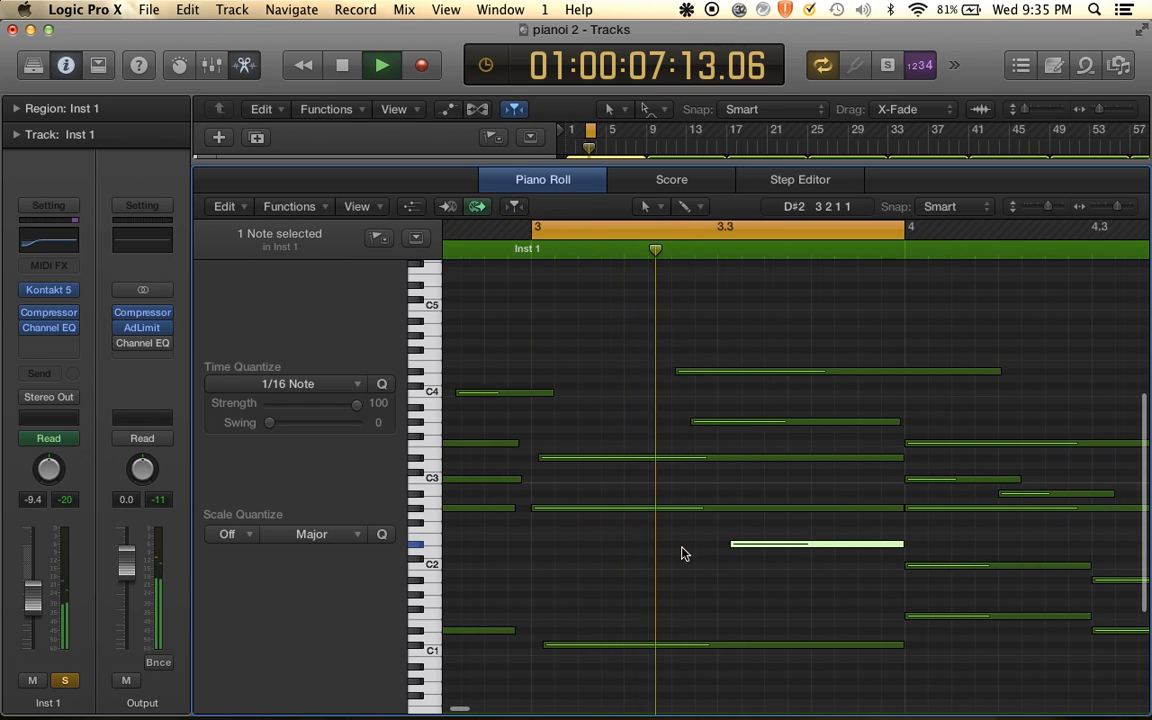
click(787, 230)
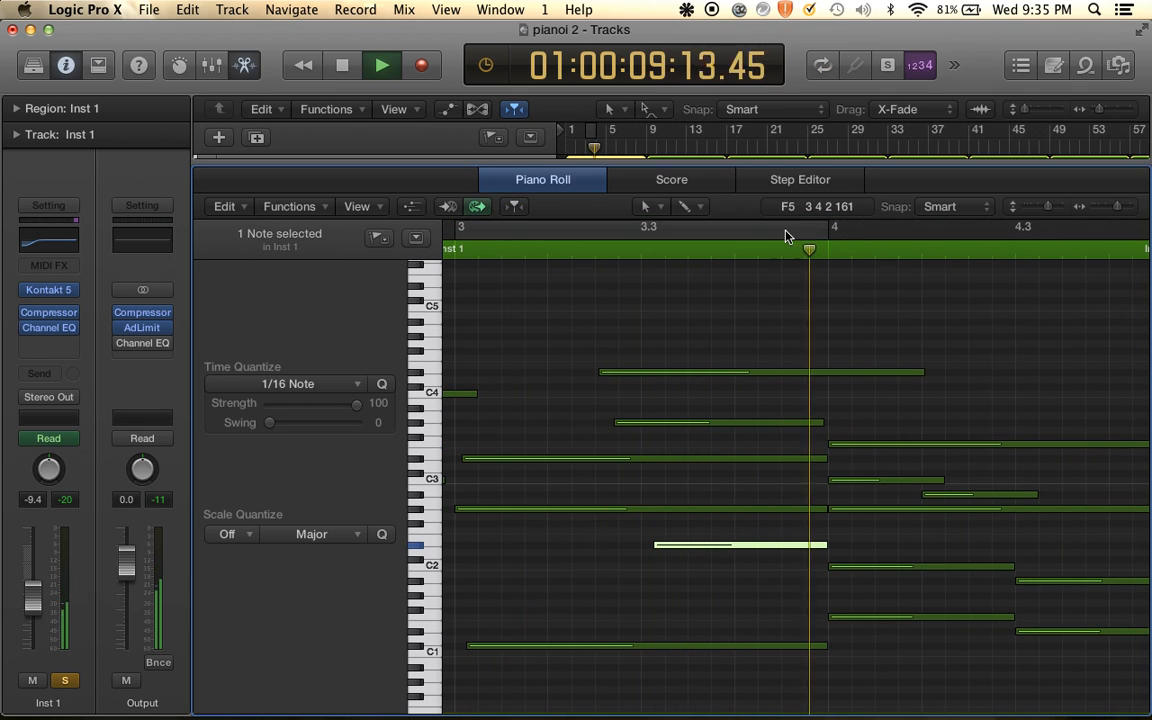
key(space)
scroll(866, 455, right, 5)
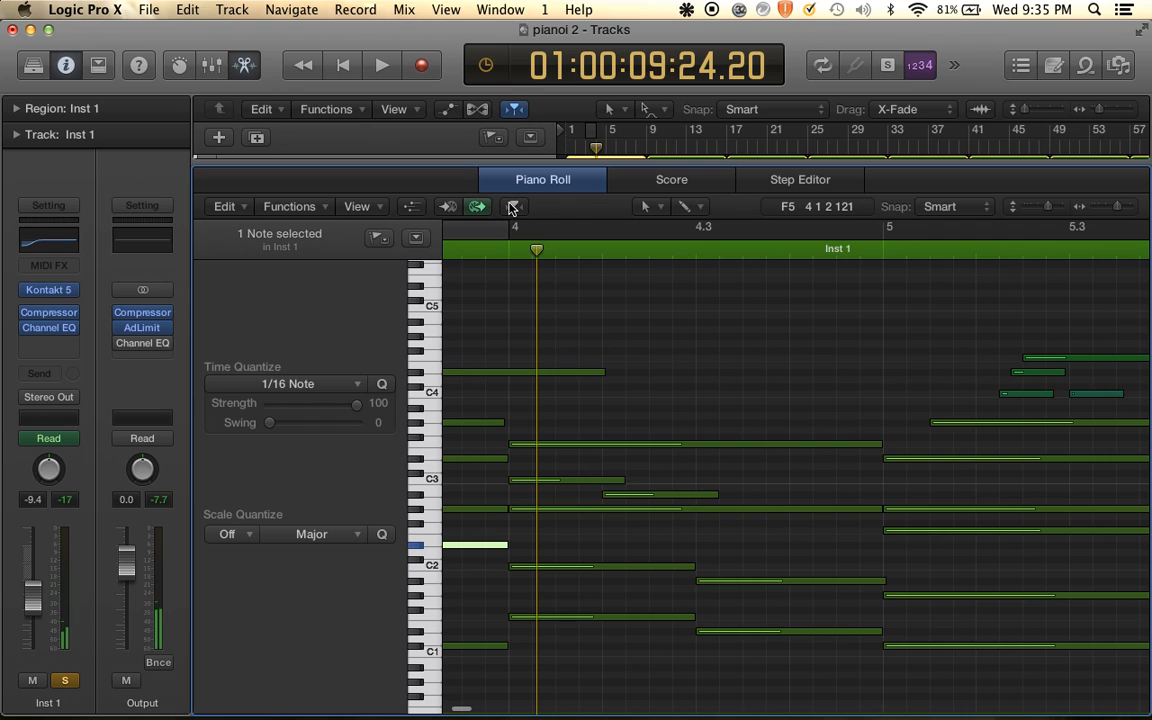
drag(509, 230, 1143, 231)
Delay the starts of the F1 and C2 notes at bar 4 slightly
scroll(679, 535, up, 5)
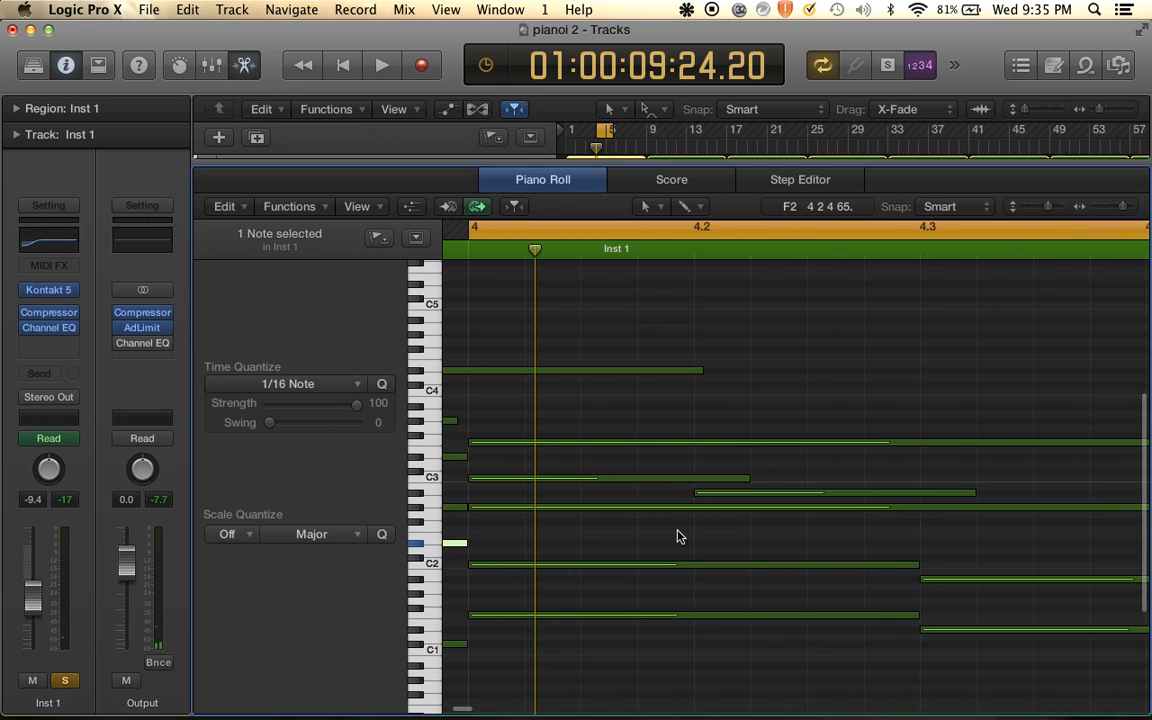
scroll(679, 535, left, 3)
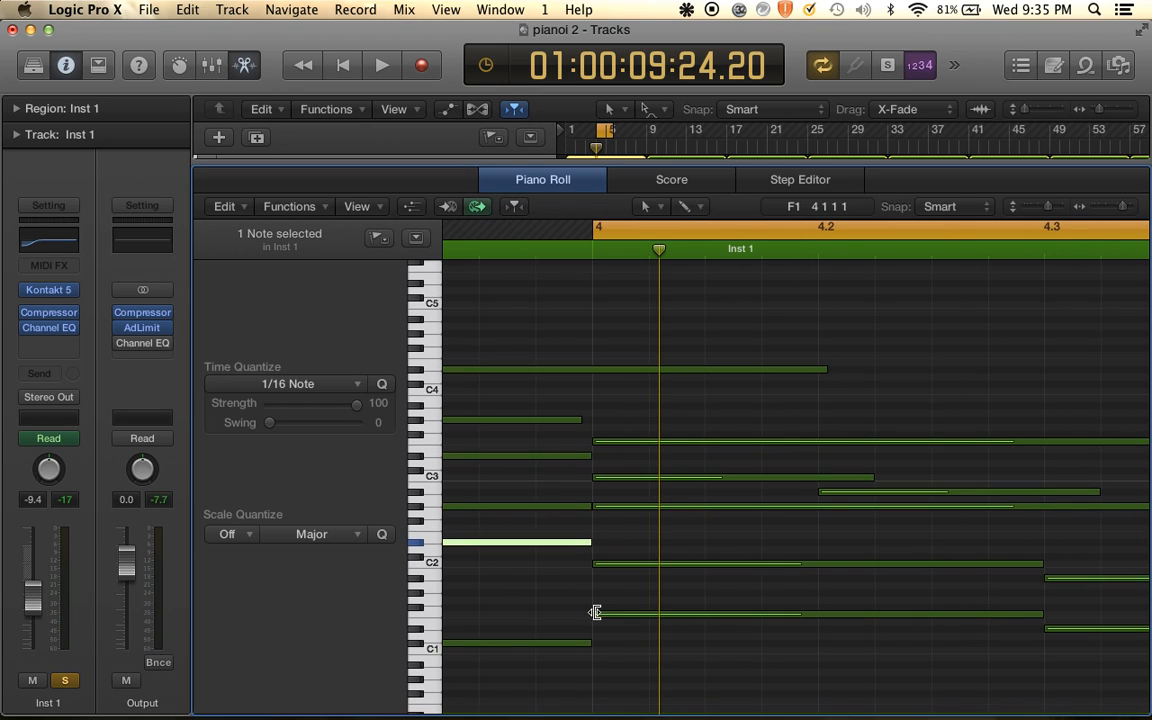
drag(595, 612, 602, 614)
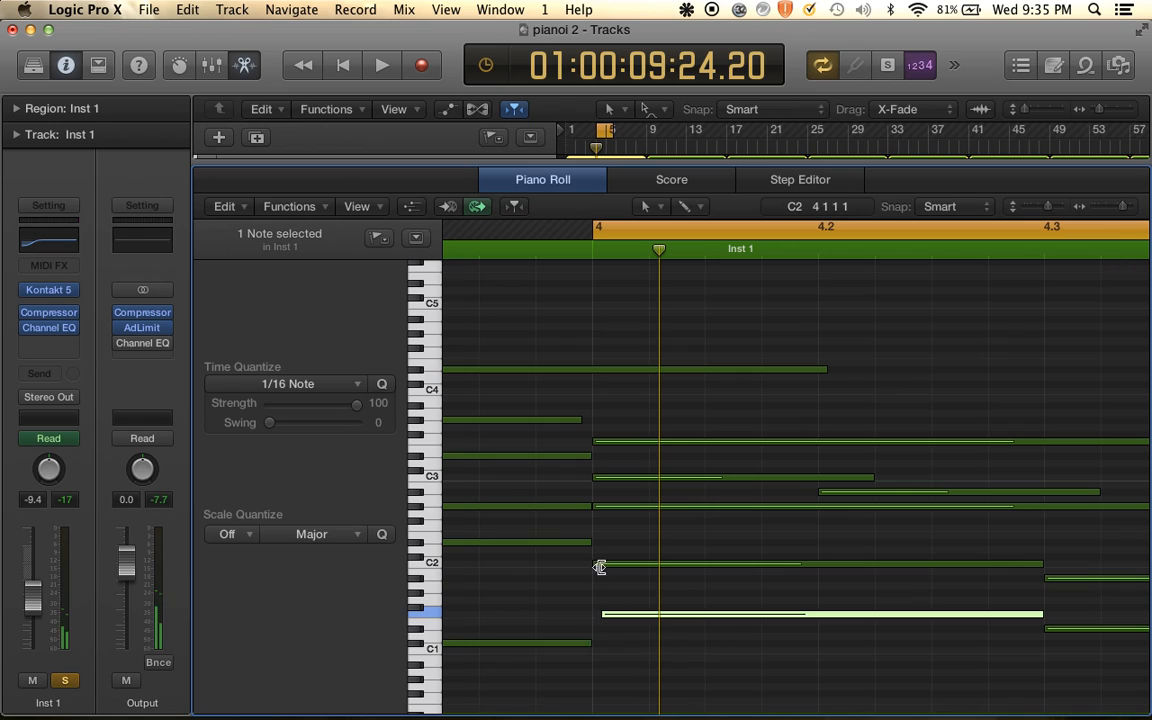
drag(599, 567, 605, 567)
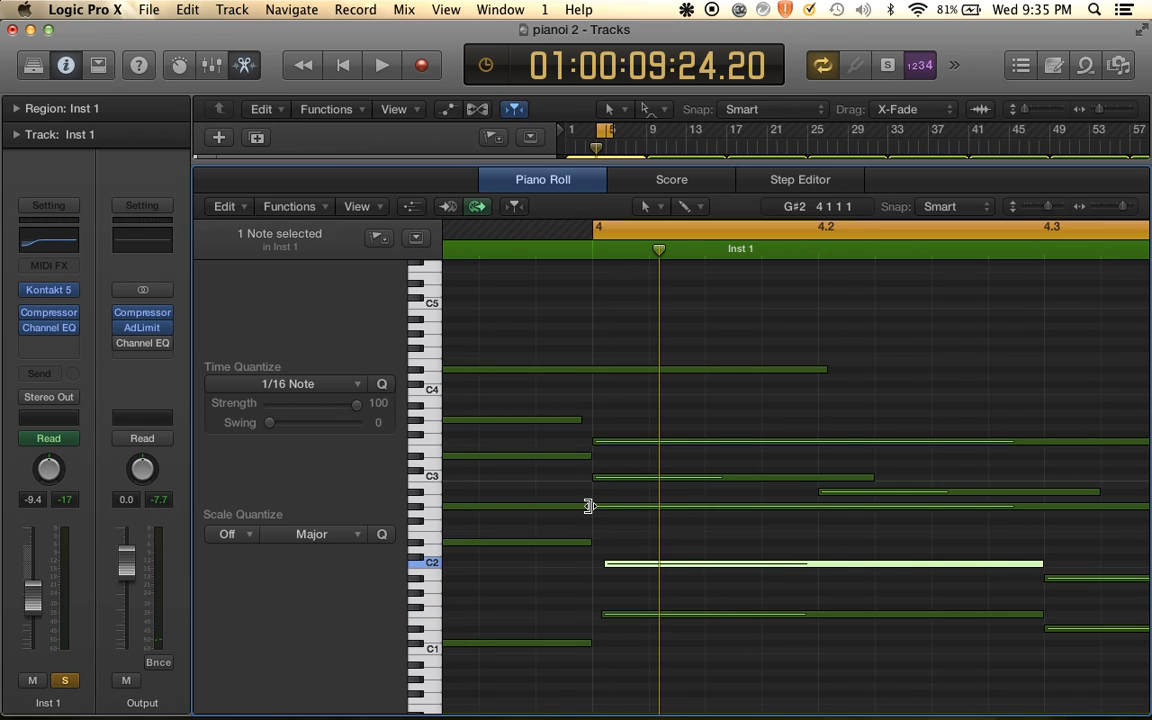
Start the F3 note at bar 4 slightly later and the C3 note noticeably later, and play bar 4 back
click(597, 479)
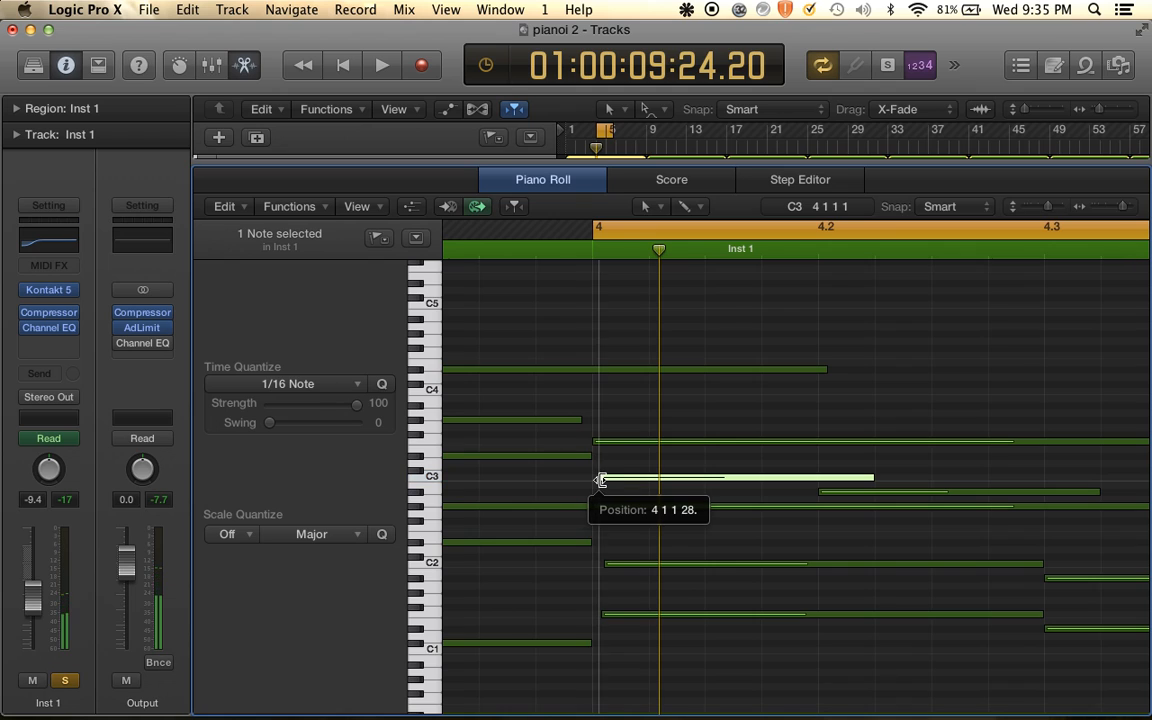
drag(600, 484, 597, 443)
click(535, 265)
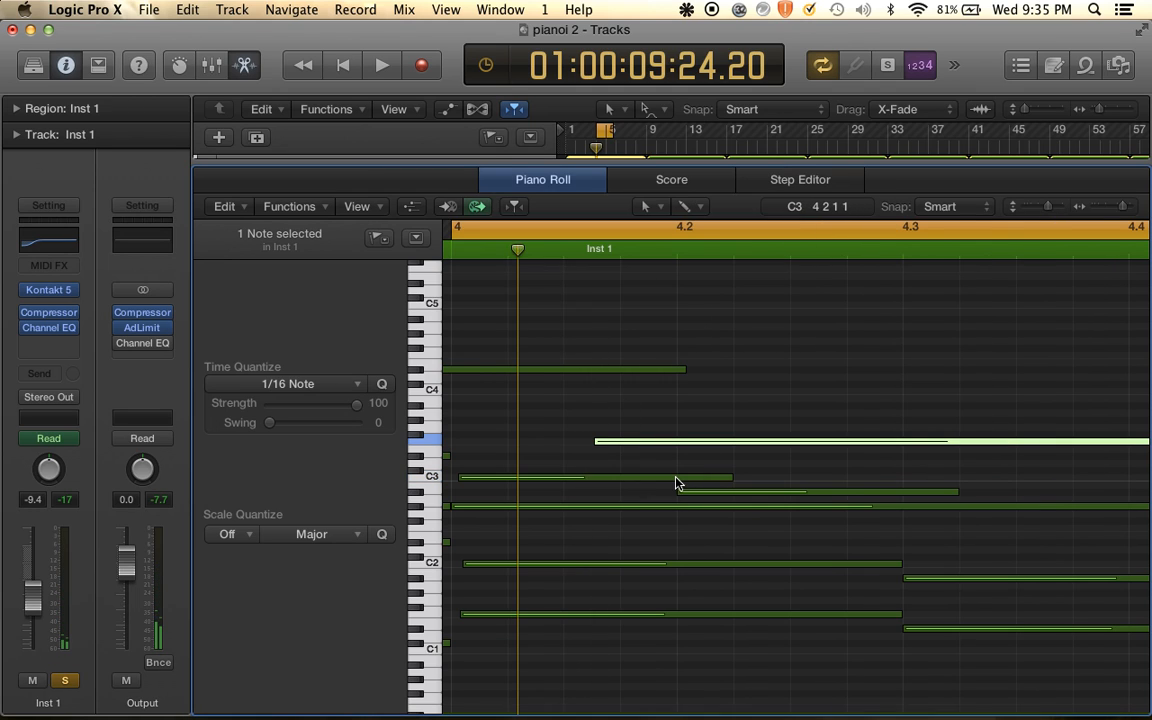
scroll(676, 481, left, 3)
drag(704, 441, 596, 476)
key(space)
key(space)
key(space)
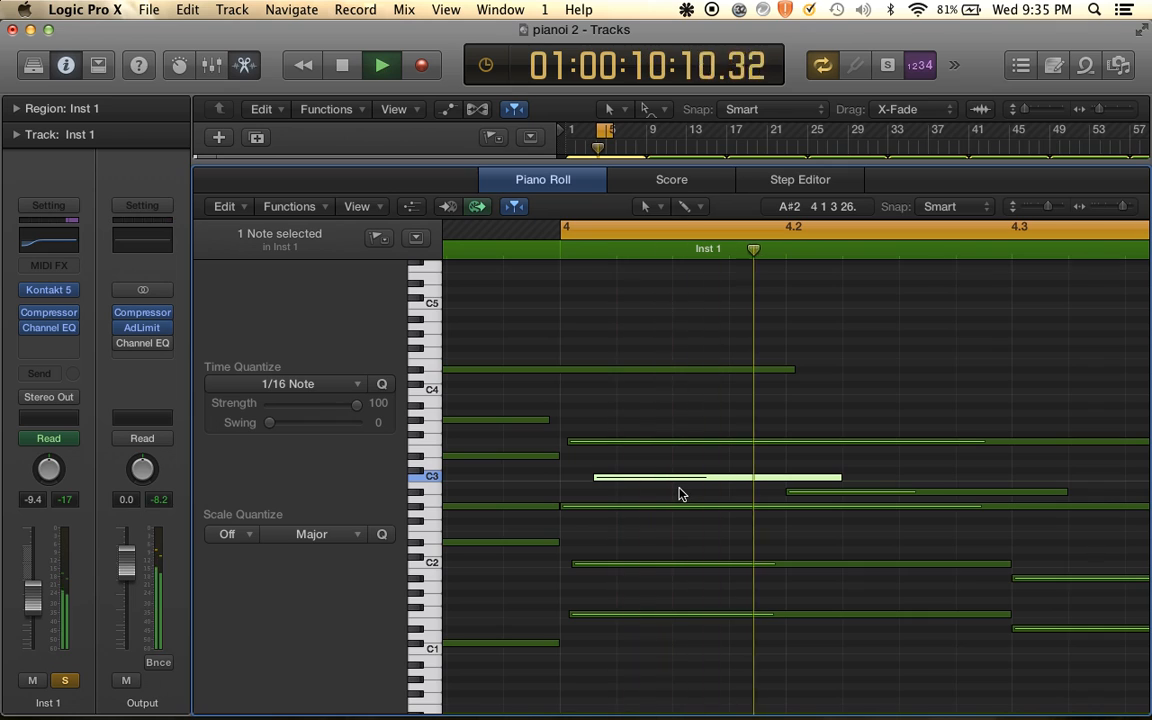
key(space)
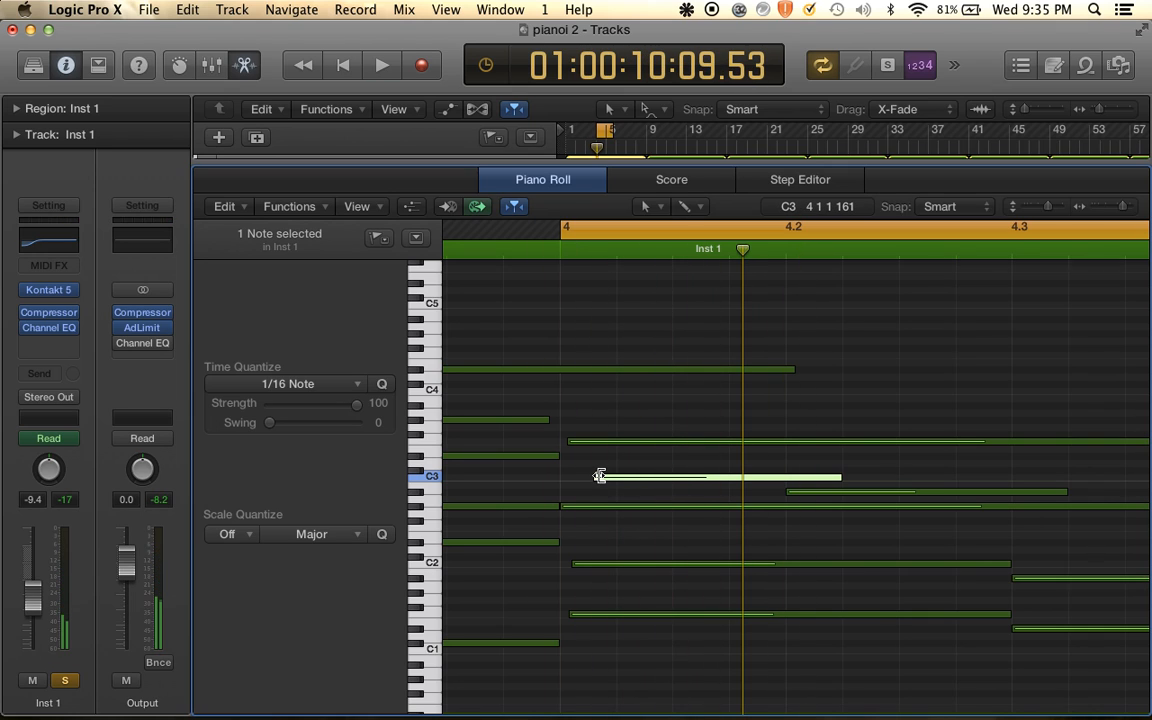
Bring the C3 note's start back close to bar 4, delay the start of the G#2 note, and play bar 4 back
drag(599, 476, 542, 513)
key(space)
key(space)
key(space)
key(super+Left)
key(super+Left)
key(super+Left)
key(super+Left)
key(super+Left)
key(space)
key(super+Right)
key(super+Right)
key(super+Right)
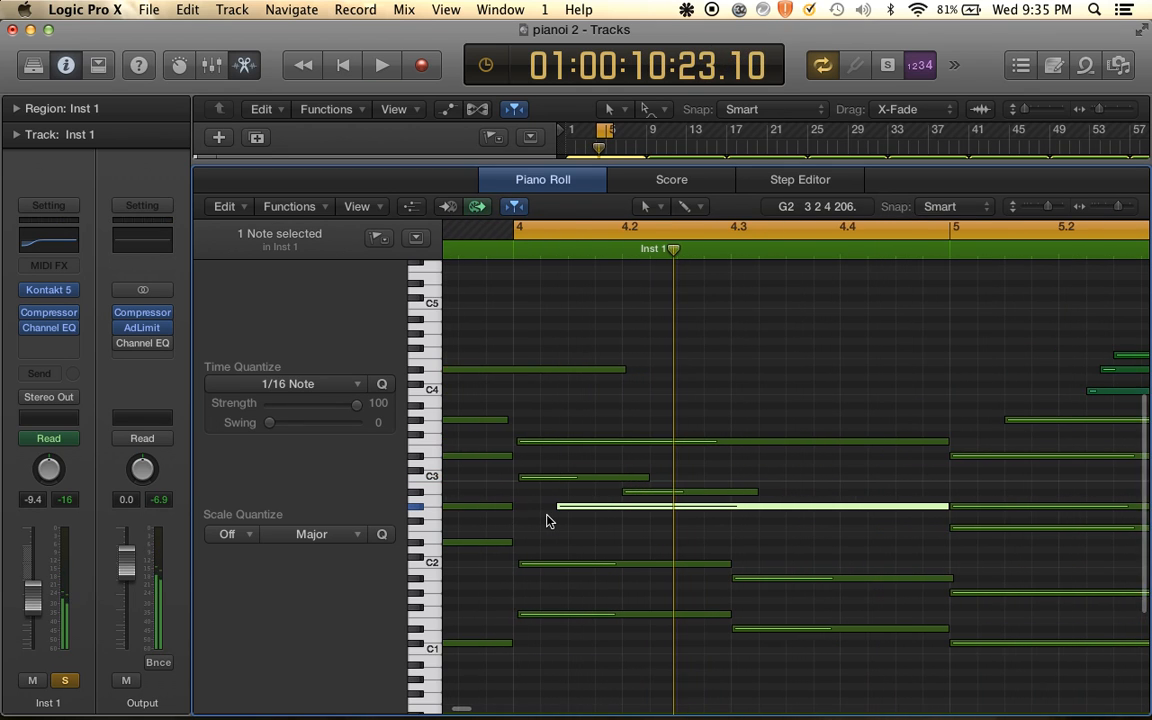
key(space)
key(space)
key(super+Right)
key(super+Right)
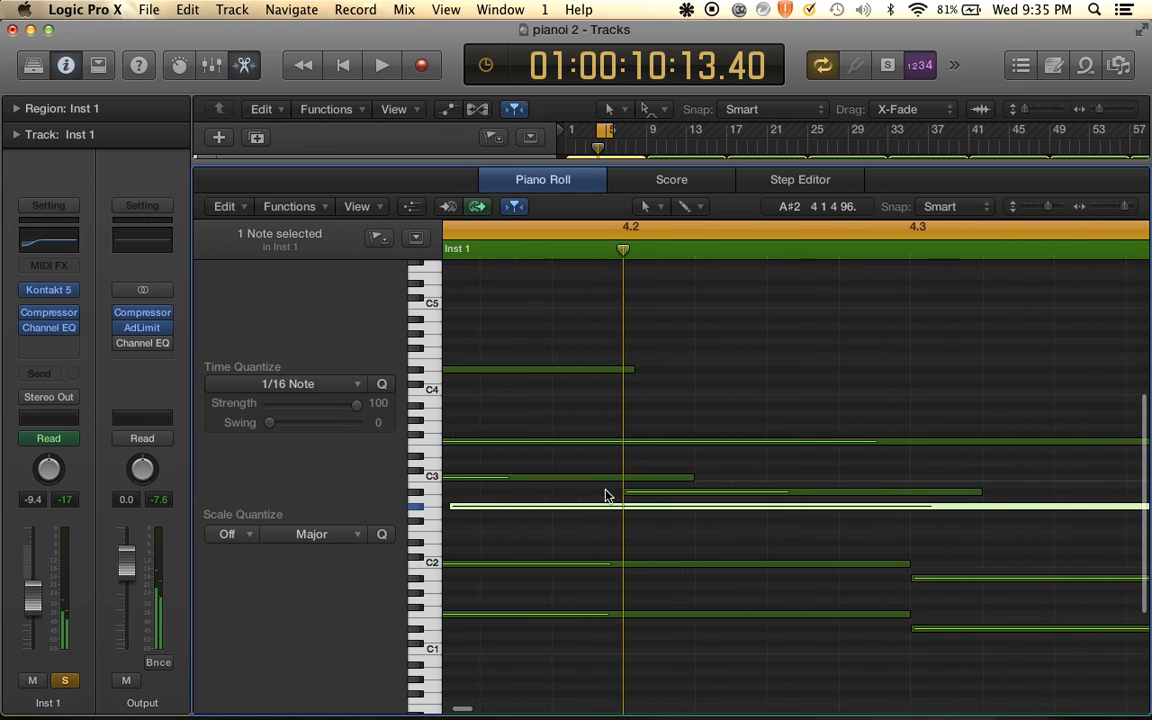
Move the start of the C3 note onto the bar 4 line and play the bar back
key(super+Left)
drag(620, 478, 599, 483)
key(space)
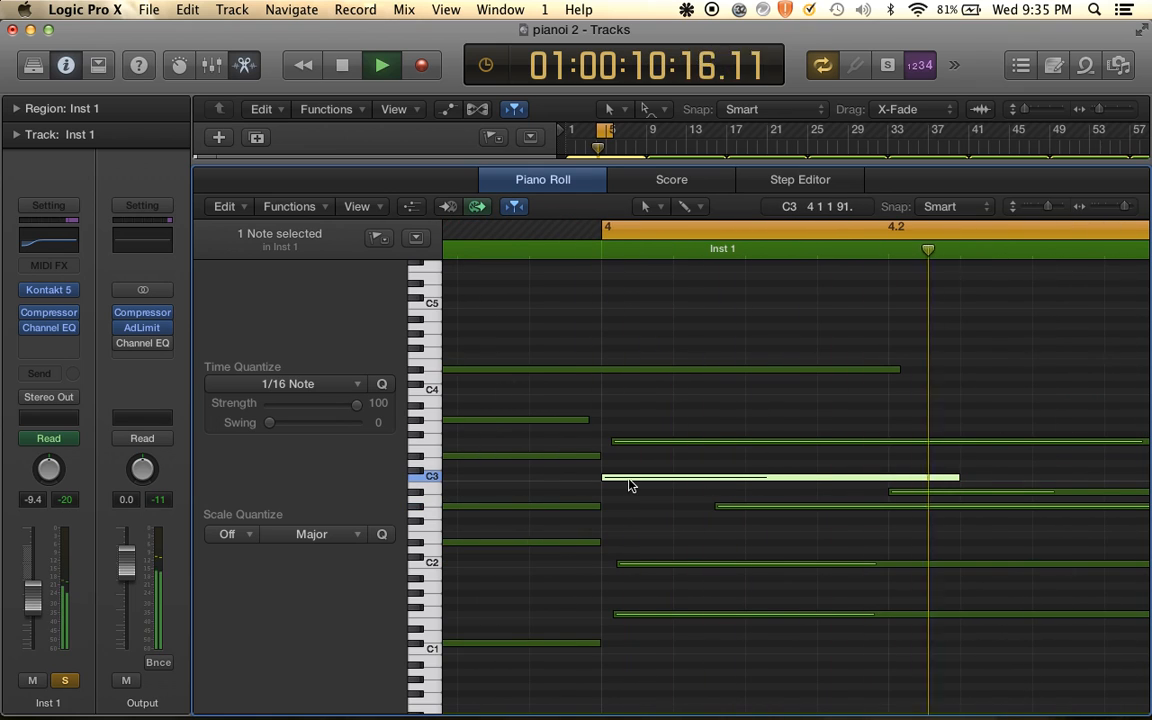
key(super+Left)
key(super+Left)
key(space)
Delay the start of the A#2 note at 4.2 to where the C3 note ends, and play bar 4 back
scroll(631, 485, right, 5)
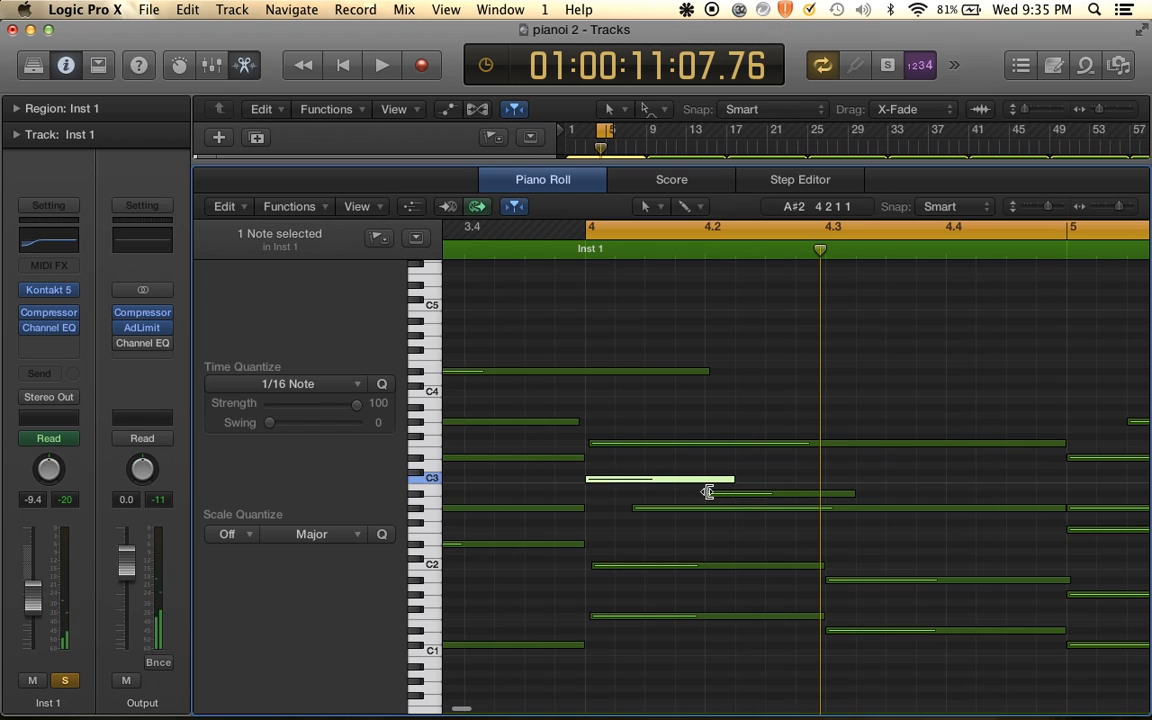
drag(707, 492, 738, 493)
key(space)
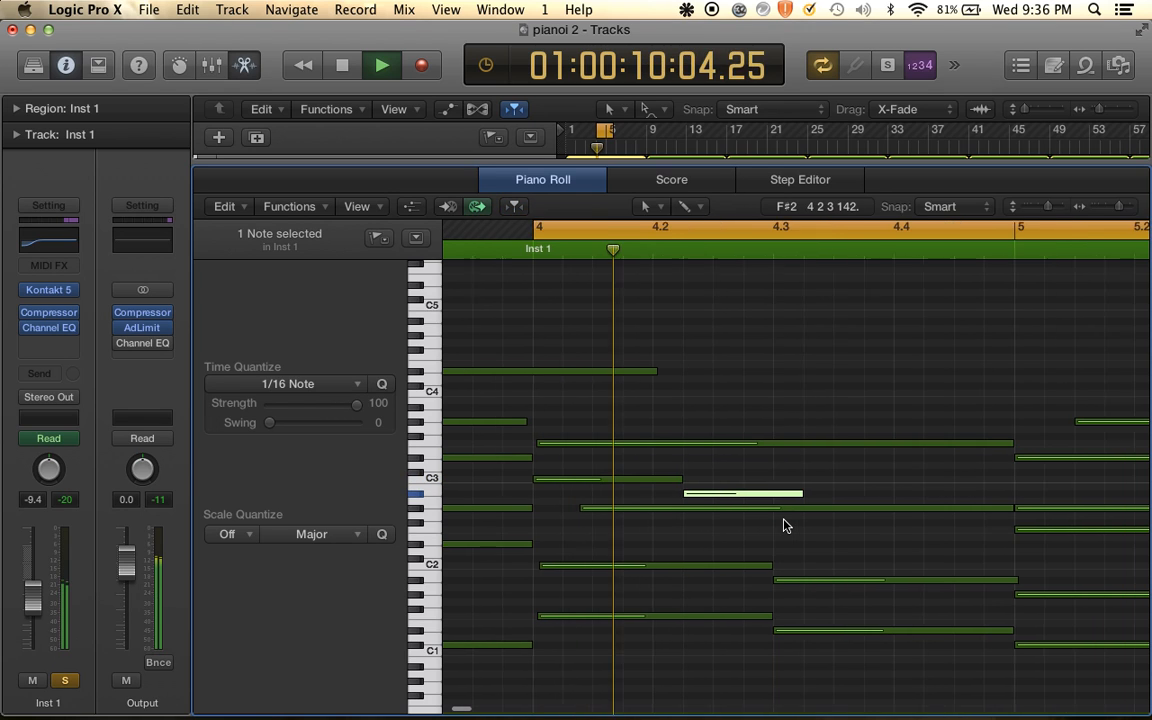
key(space)
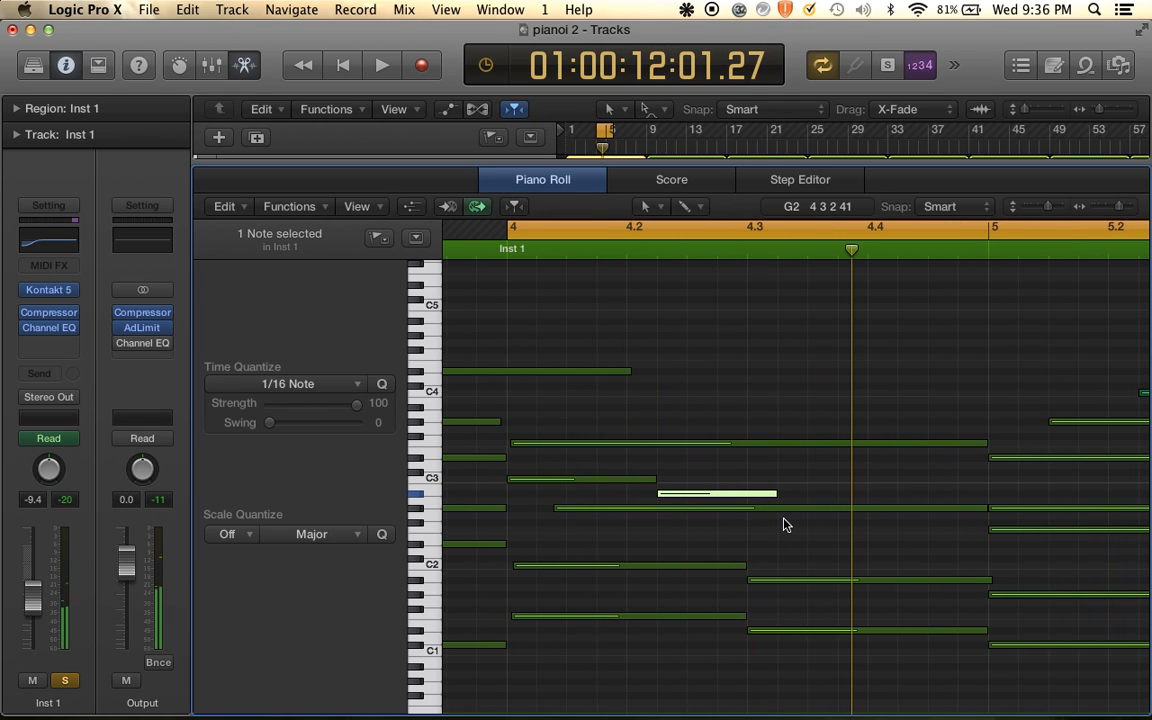
key(space)
key(super+Left)
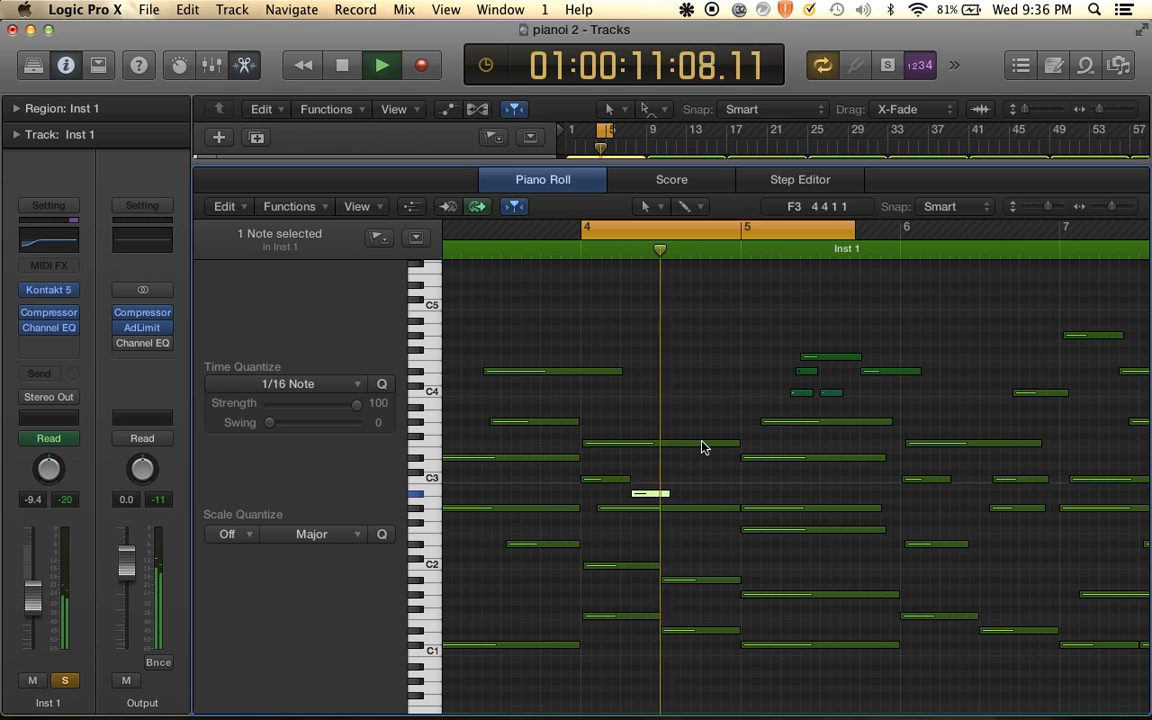
key(space)
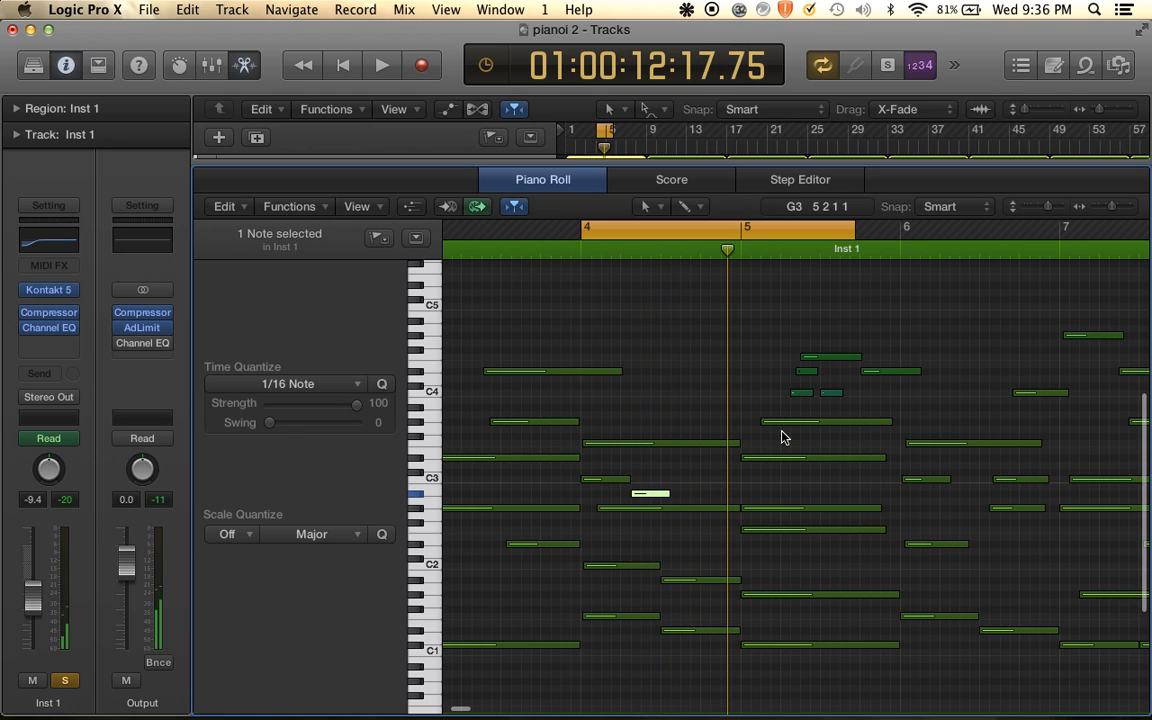
Start the F2 note at the beginning of bar 5 slightly later
key(super+Right)
drag(577, 531, 915, 629)
key(super+Left)
key(super+Left)
Shorten the D#2, G#2 and D#3 notes in bar 3 by staggered amounts so they end just before bar 4
key(super+Right)
key(super+Right)
key(super+Right)
key(super+Right)
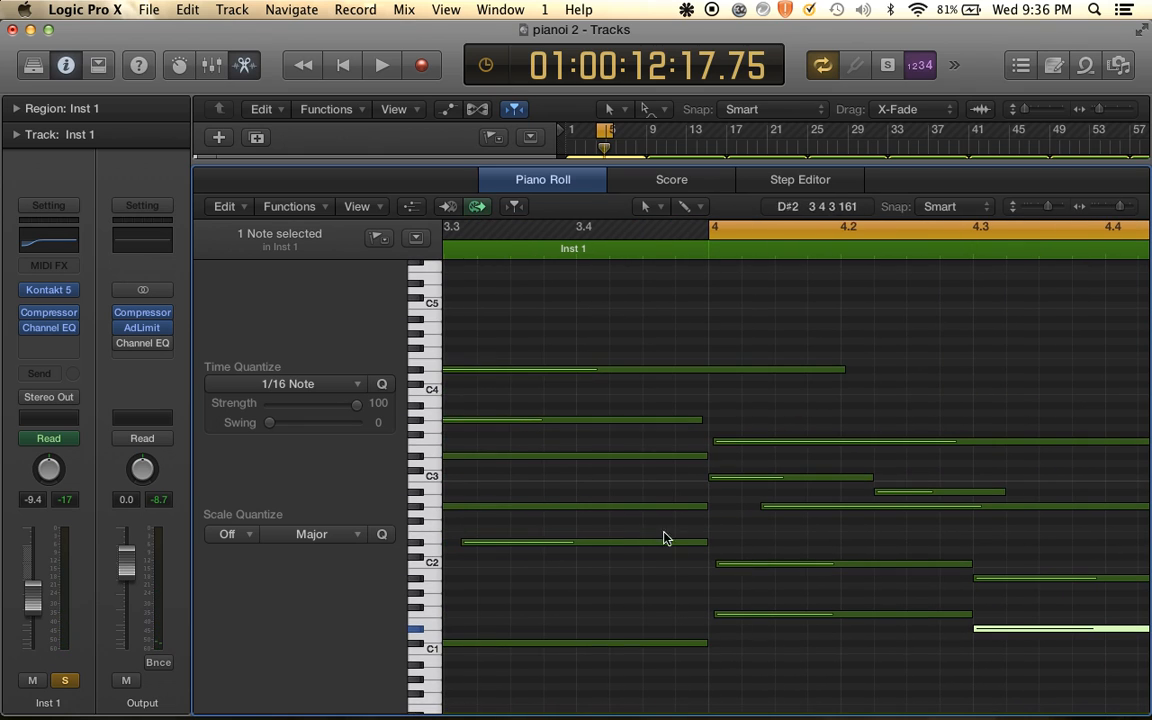
drag(702, 542, 953, 504)
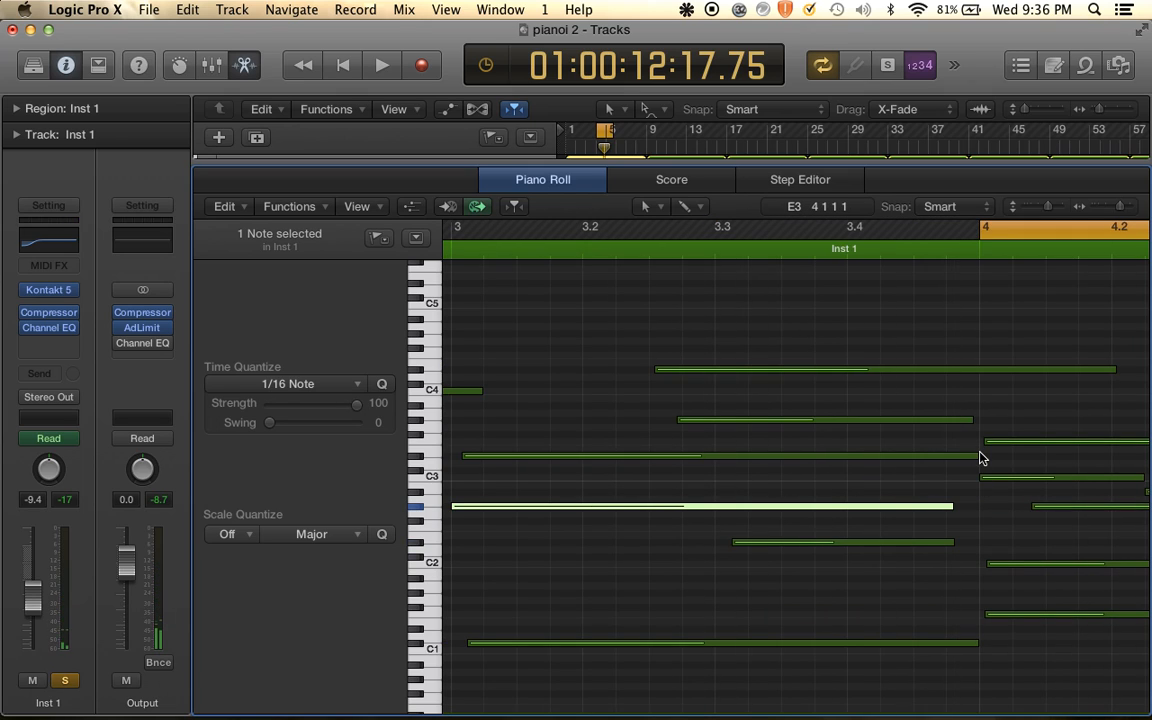
drag(978, 456, 964, 454)
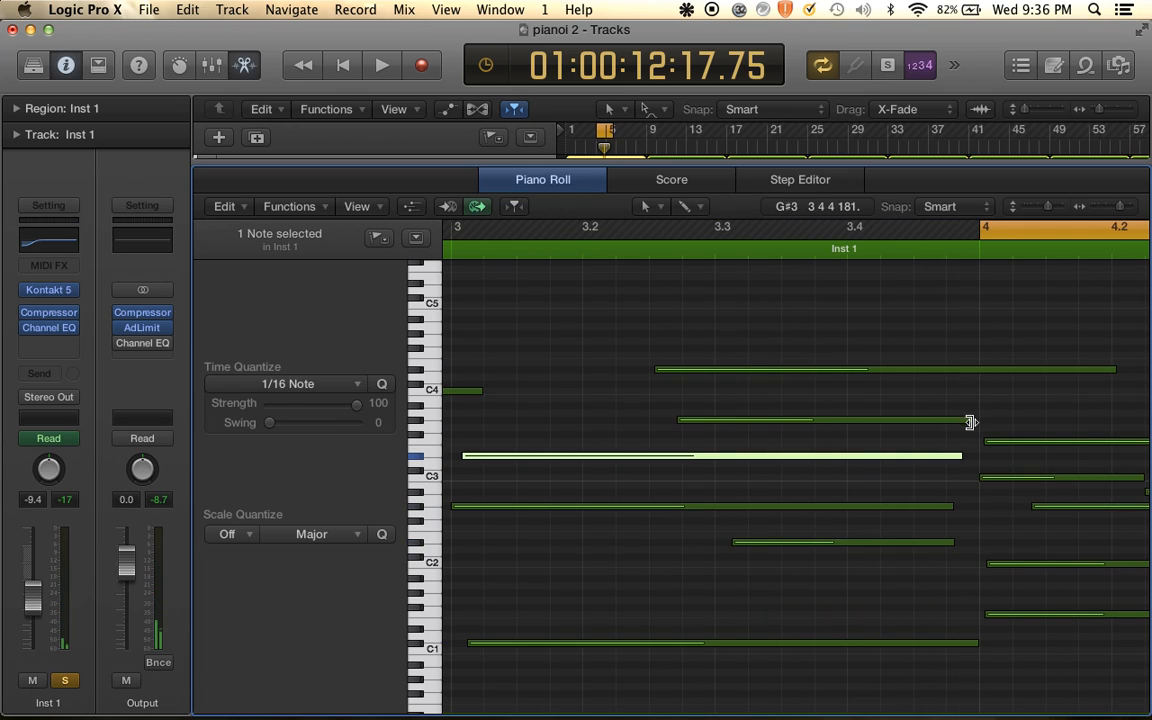
Extend the cycle range back to start at bar 3 and play from bar 3 into bar 4
drag(982, 230, 454, 240)
key(space)
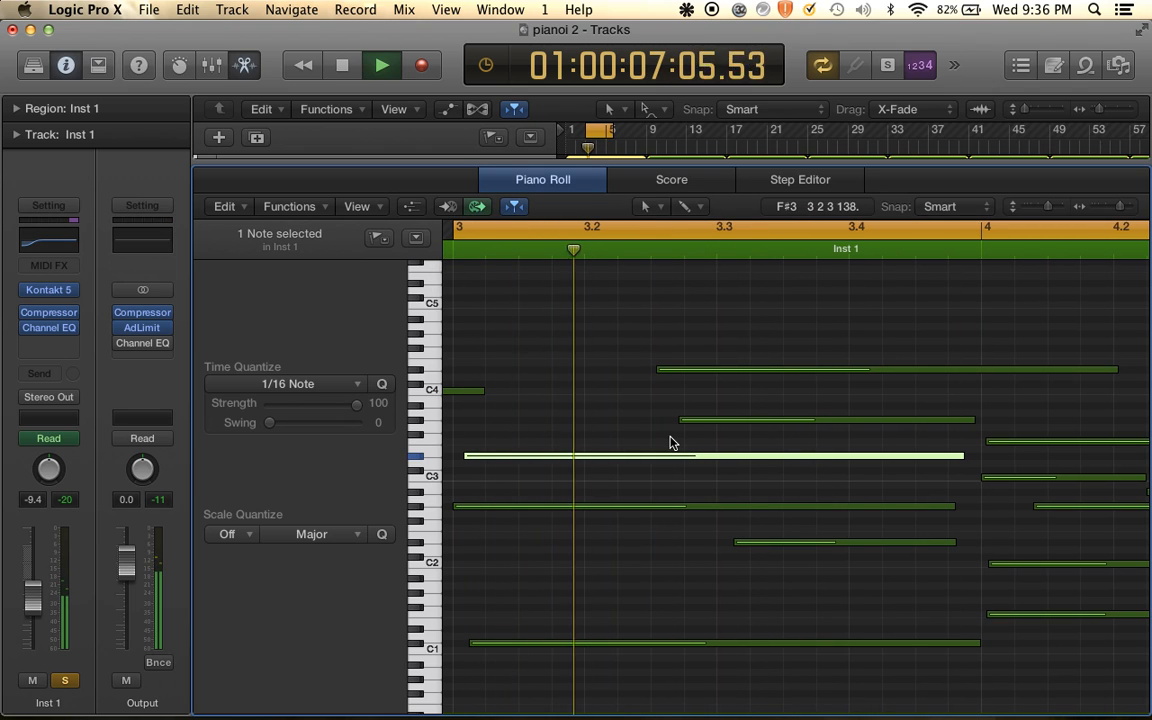
key(super+Left)
key(super+Left)
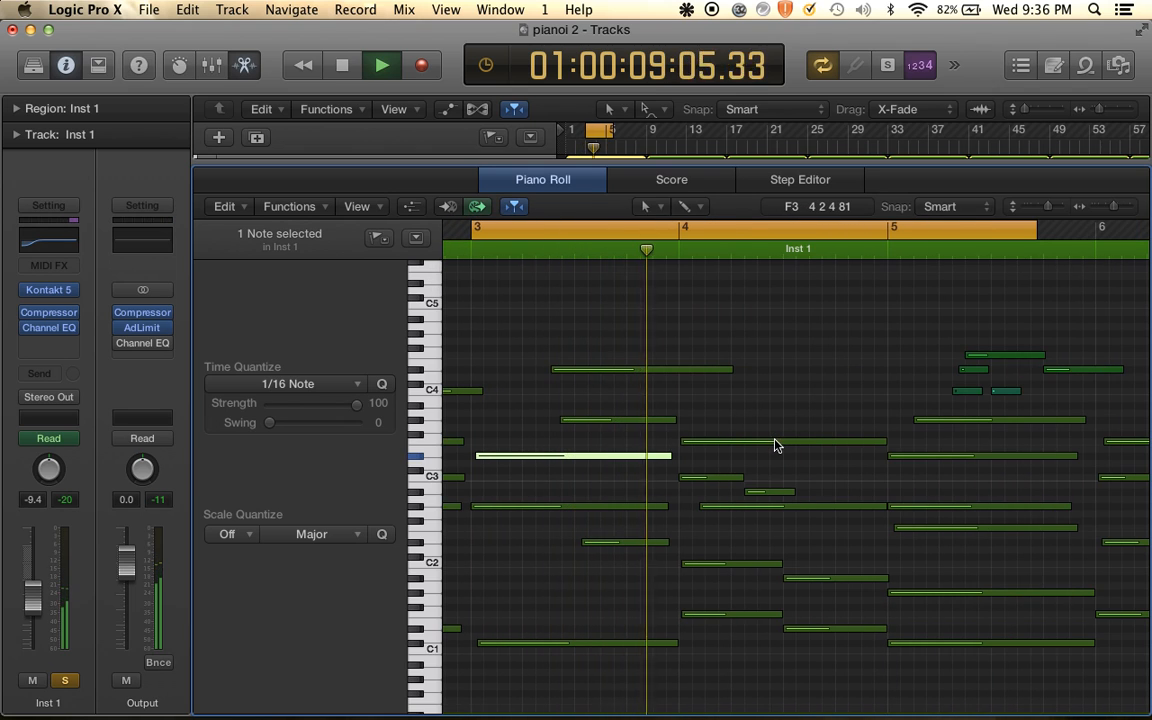
key(space)
key(super+Right)
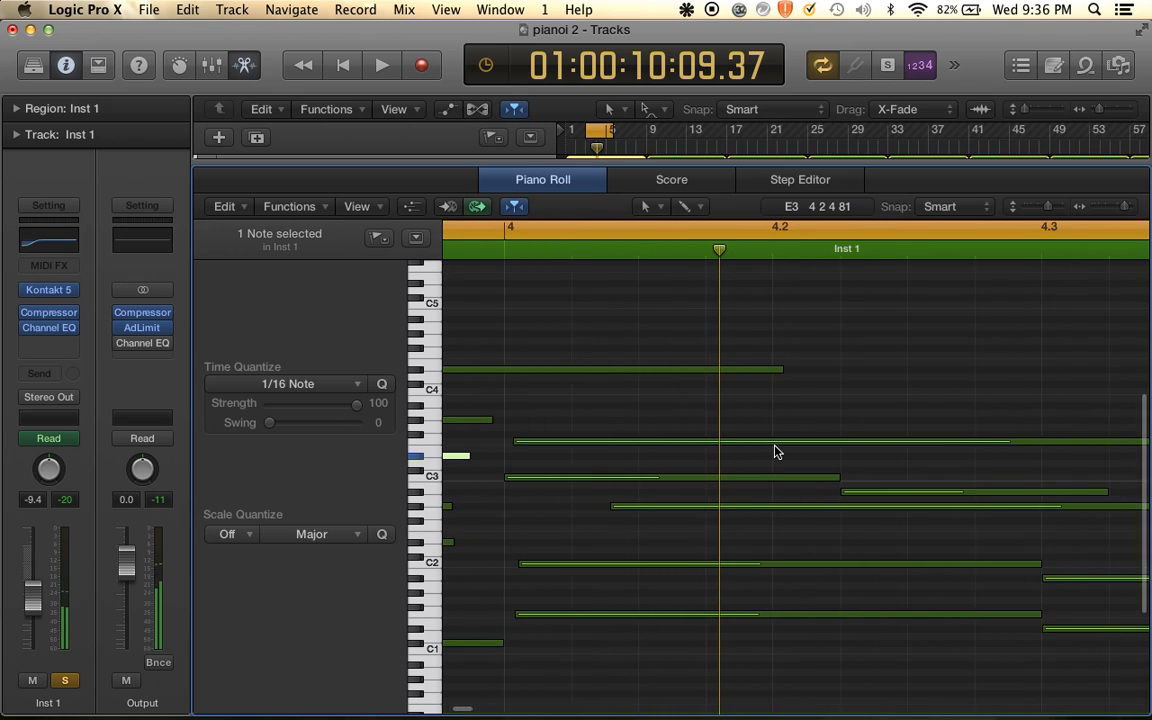
Adjust the start of the C2 note in bar 4 to about 4 1 1 74 and play the range back from bar 3
scroll(750, 470, left, 3)
click(627, 563)
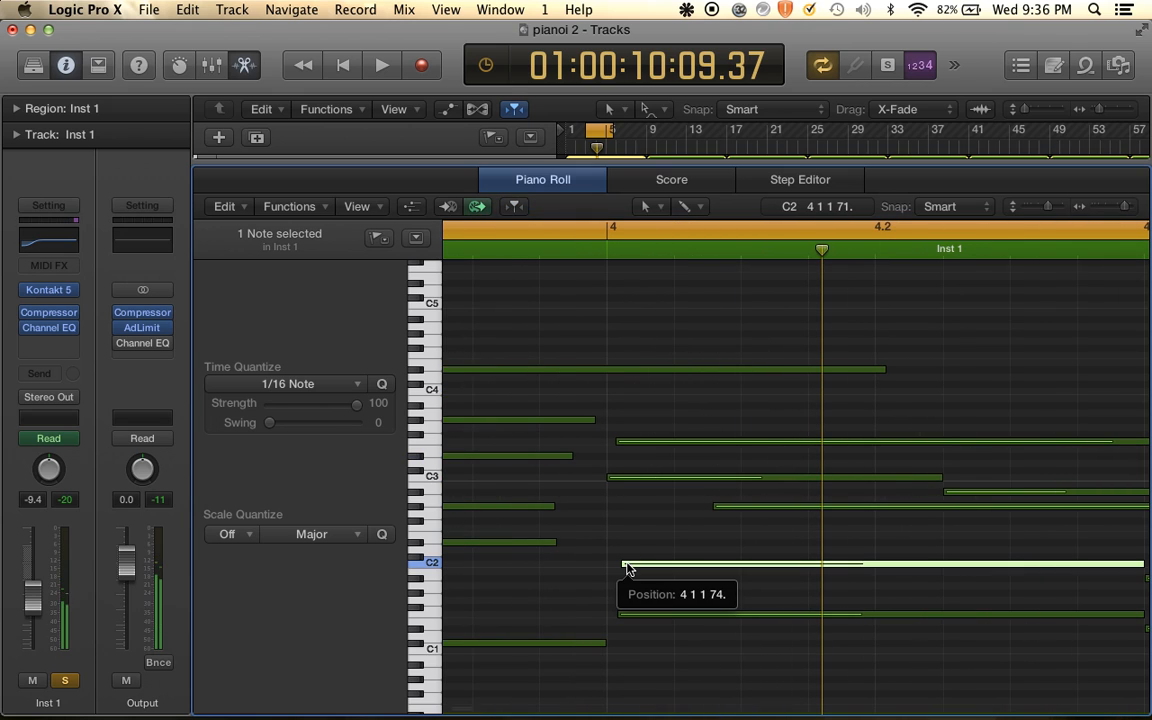
scroll(630, 566, left, 3)
key(space)
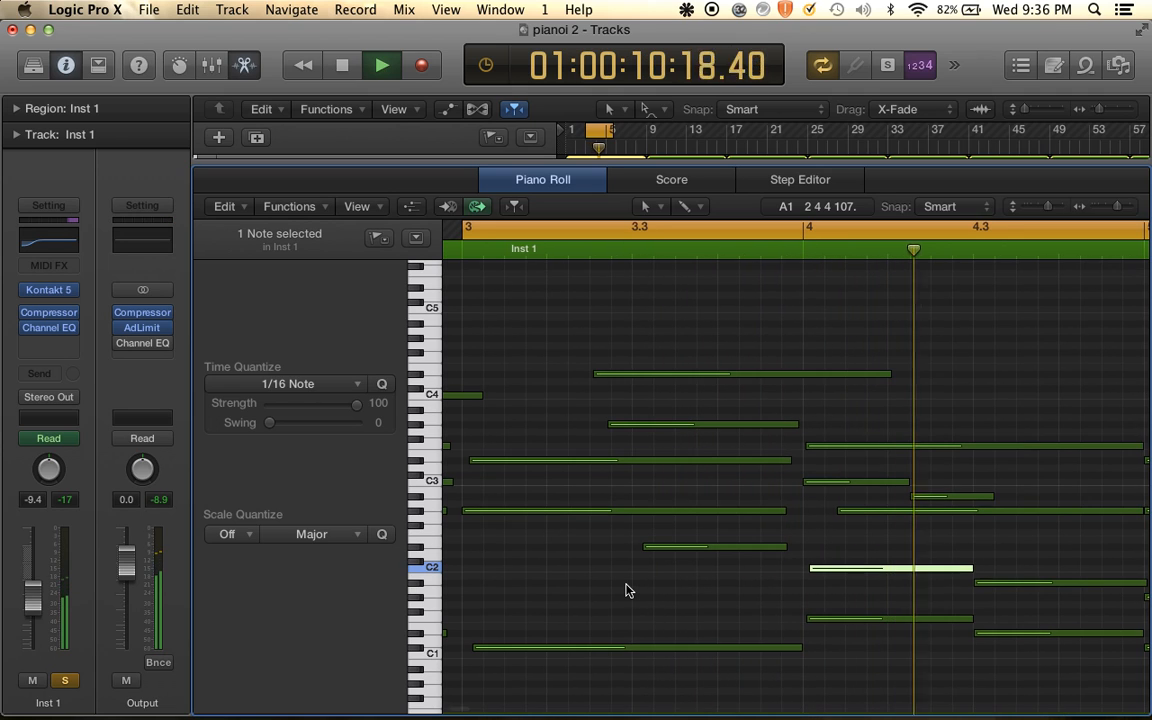
key(space)
Shorten the C#1 note in bar 3 so it ends before bar 4, and start playback to check it
drag(795, 646, 777, 652)
key(space)
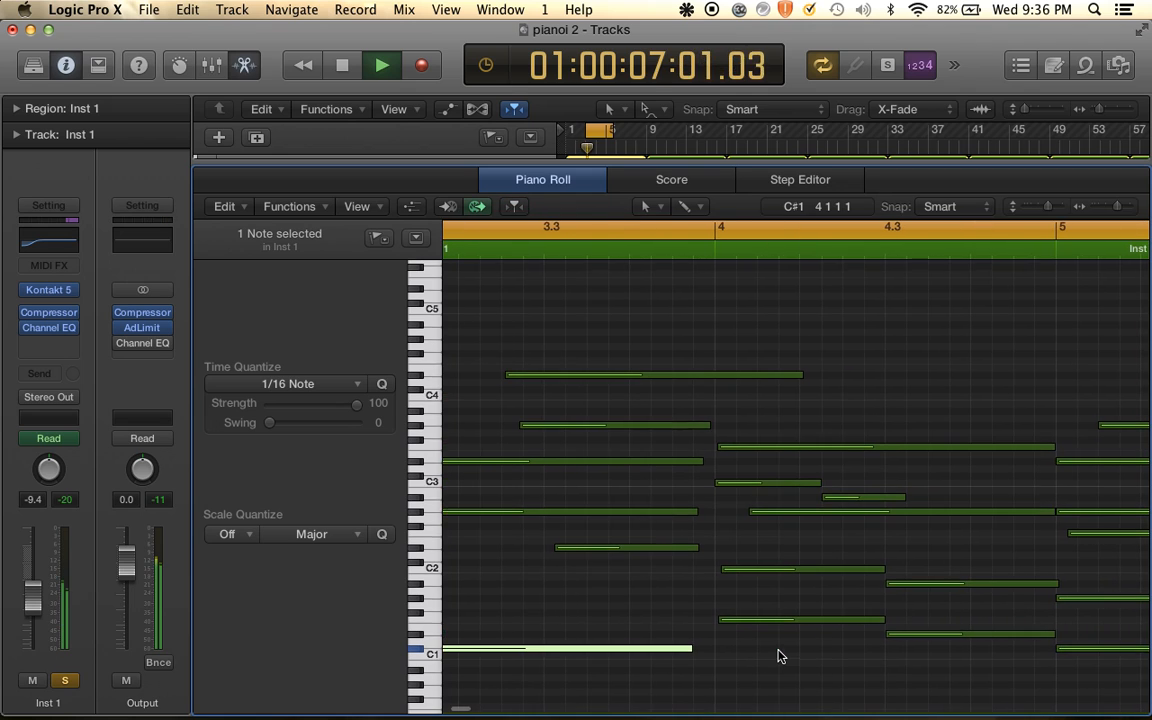
key(space)
Move the start of the A#2 note in bar 4 back to about 4.2, overlapping the C3 note, and play bars 3 to 5
drag(825, 499, 806, 507)
key(space)
key(super+Left)
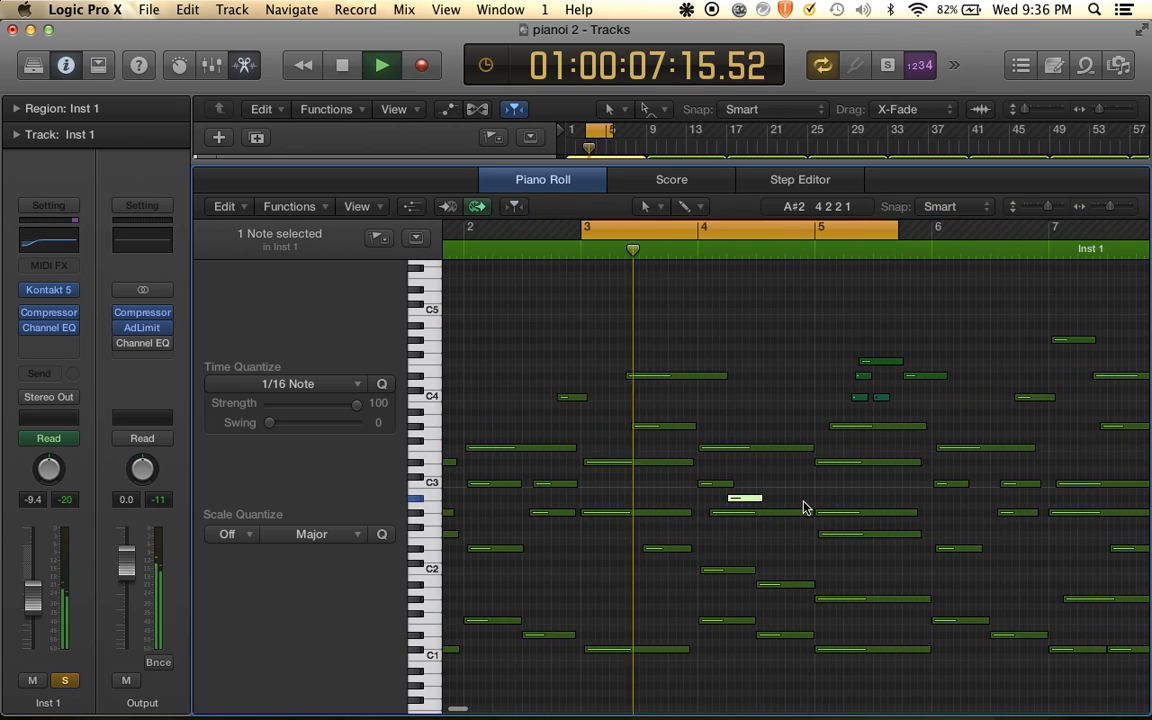
key(super+Right)
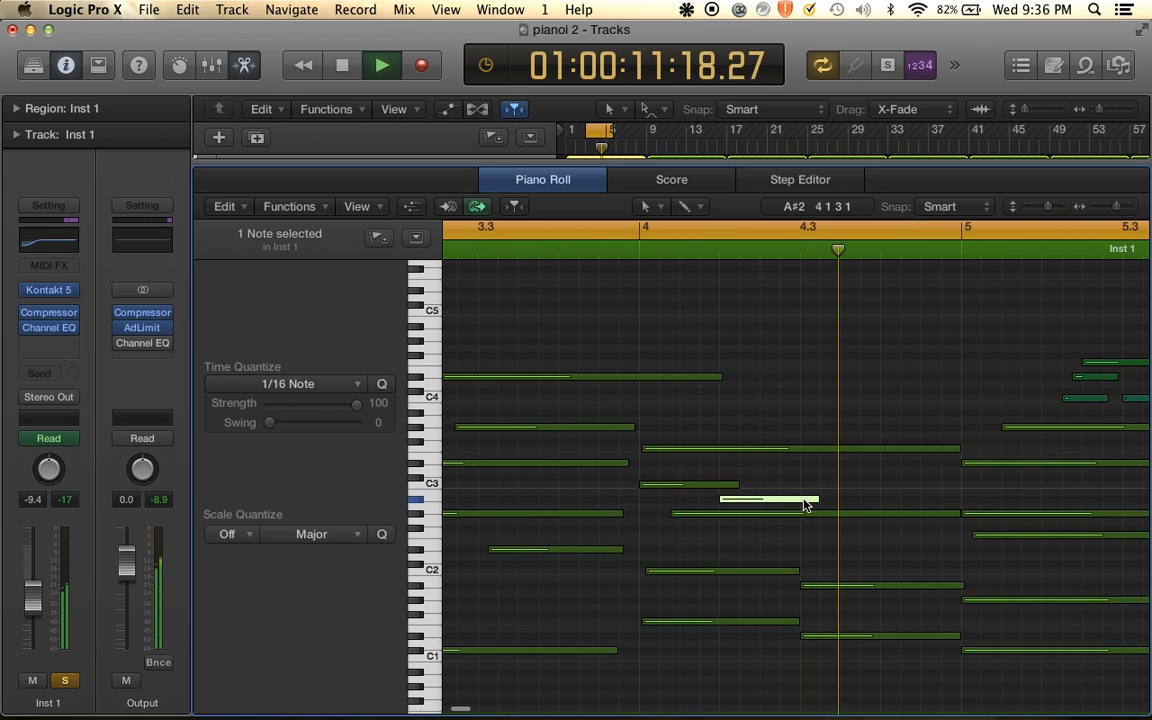
key(super+Left)
key(super+Right)
key(space)
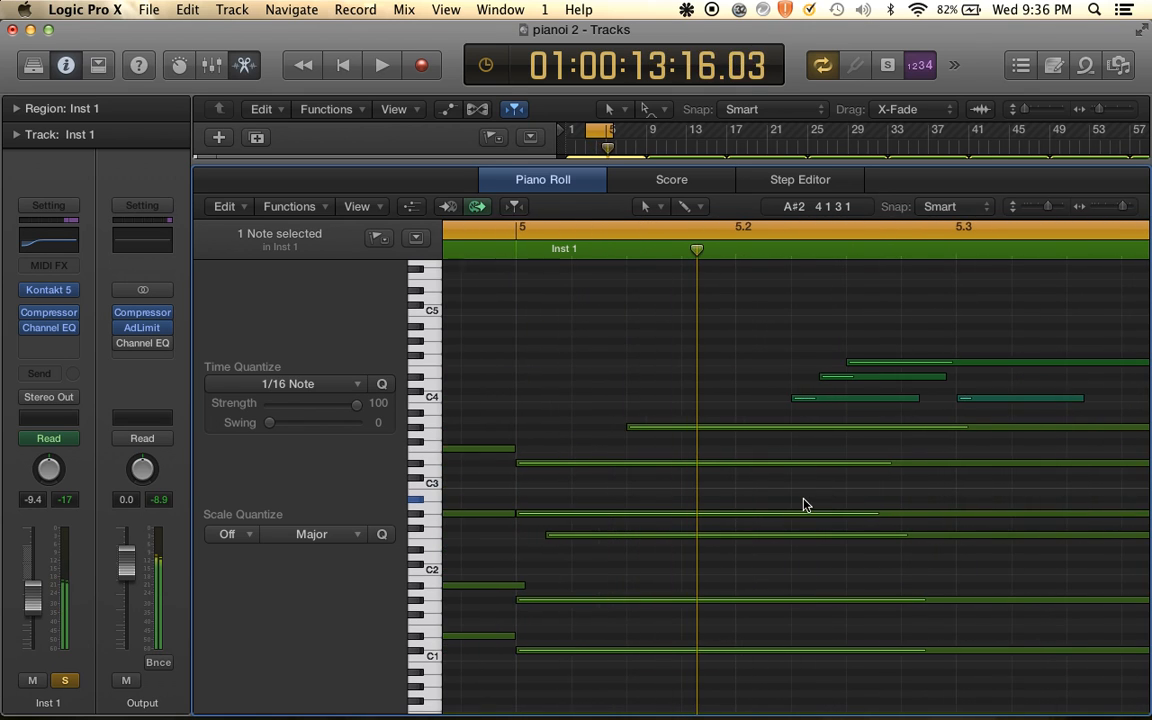
Set the cycle range from bar 5 to just before 5.4 and play it back
click(510, 233)
drag(512, 232, 1149, 296)
key(space)
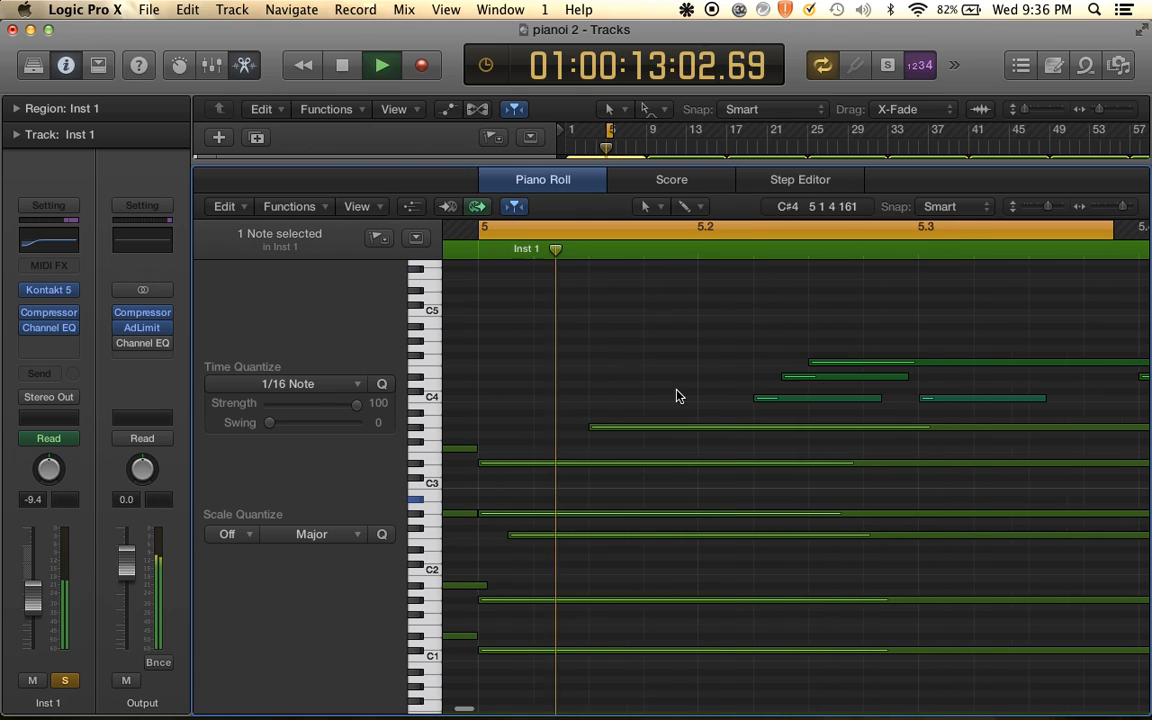
key(space)
Start the G#3 note between 5 and 5.2 slightly later
click(594, 430)
drag(594, 432, 643, 426)
scroll(548, 484, left, 2)
click(652, 453)
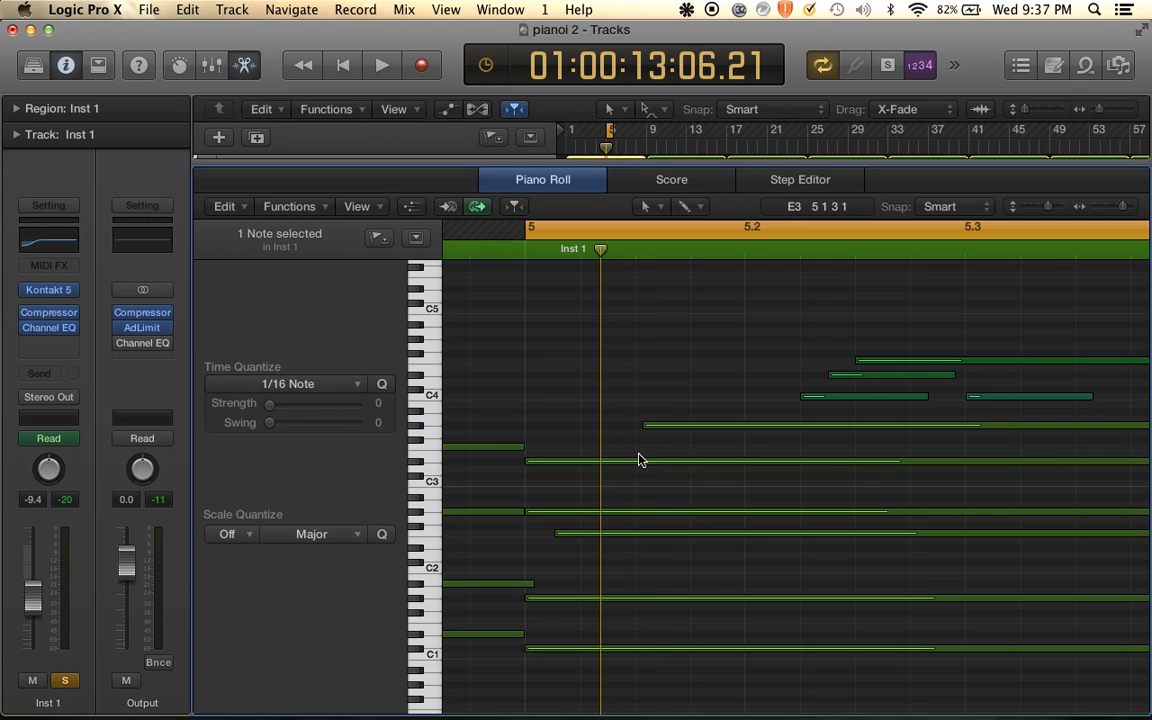
Delay the starts of the D#3 and G#2 notes at bar 5 by slightly different amounts
drag(645, 428, 504, 421)
scroll(571, 437, left, 5)
scroll(590, 455, down, 2)
scroll(487, 435, left, 1)
drag(494, 472, 458, 478)
scroll(458, 478, left, 4)
scroll(458, 478, down, 3)
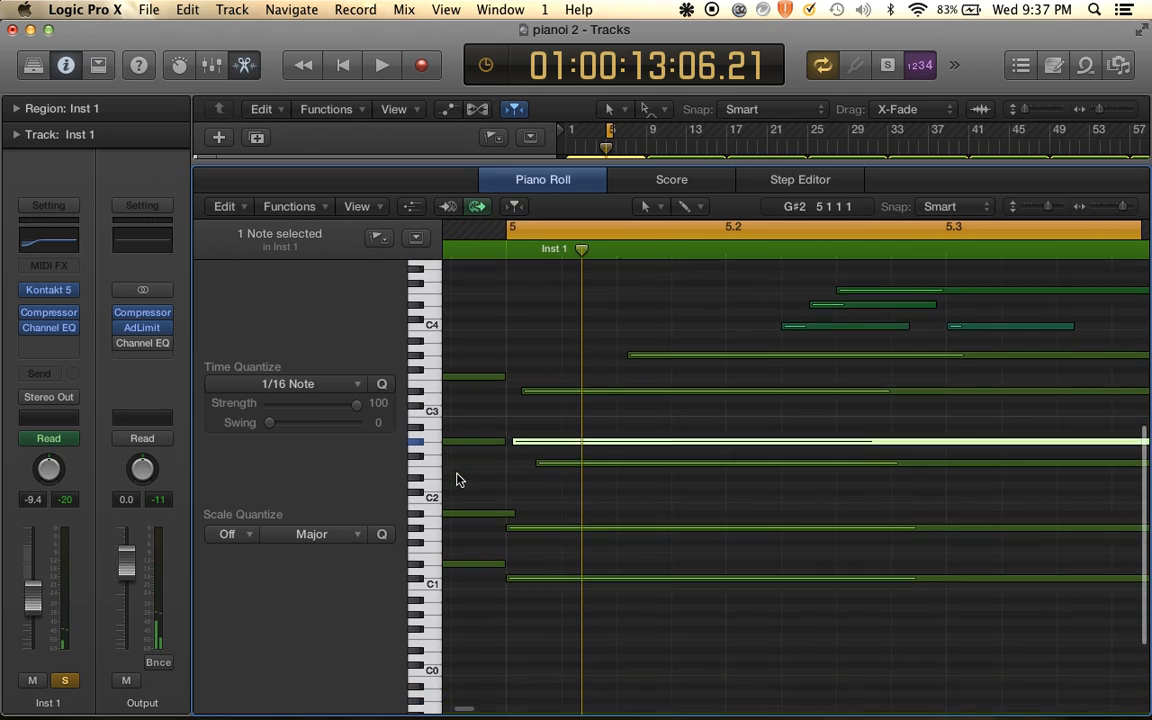
Start the C#1 note at bar 5 slightly later and play the bar back
drag(508, 561, 461, 564)
scroll(461, 564, left, 1)
key(space)
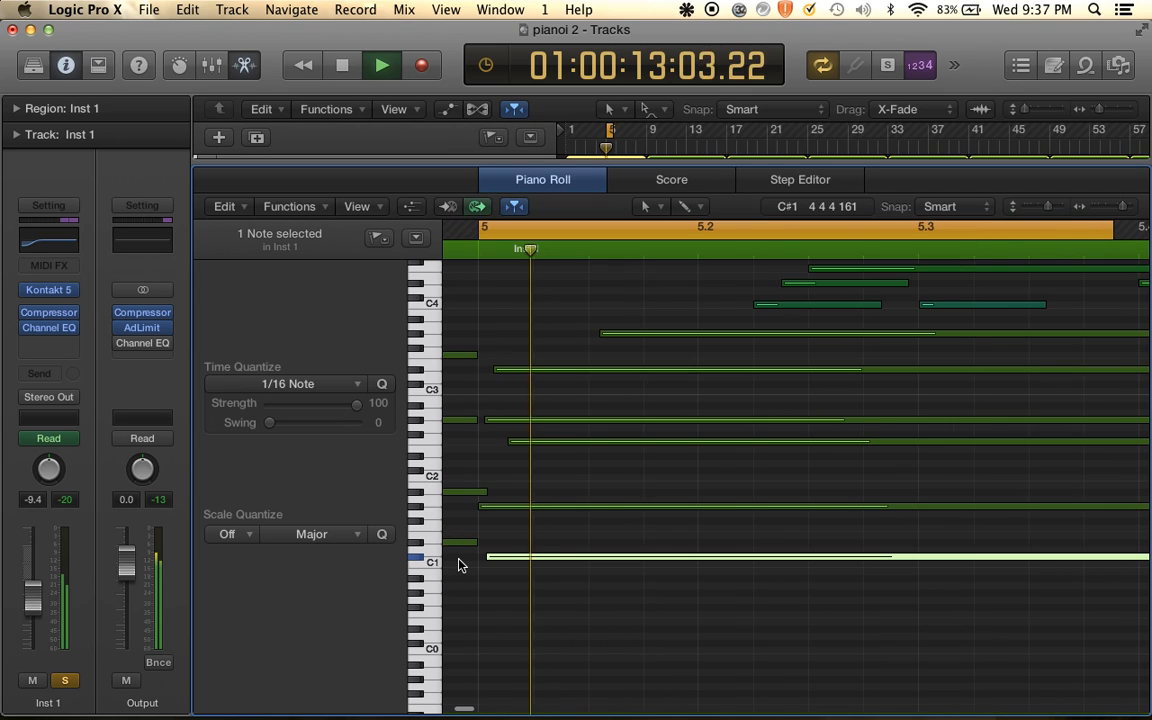
scroll(461, 564, down, 5)
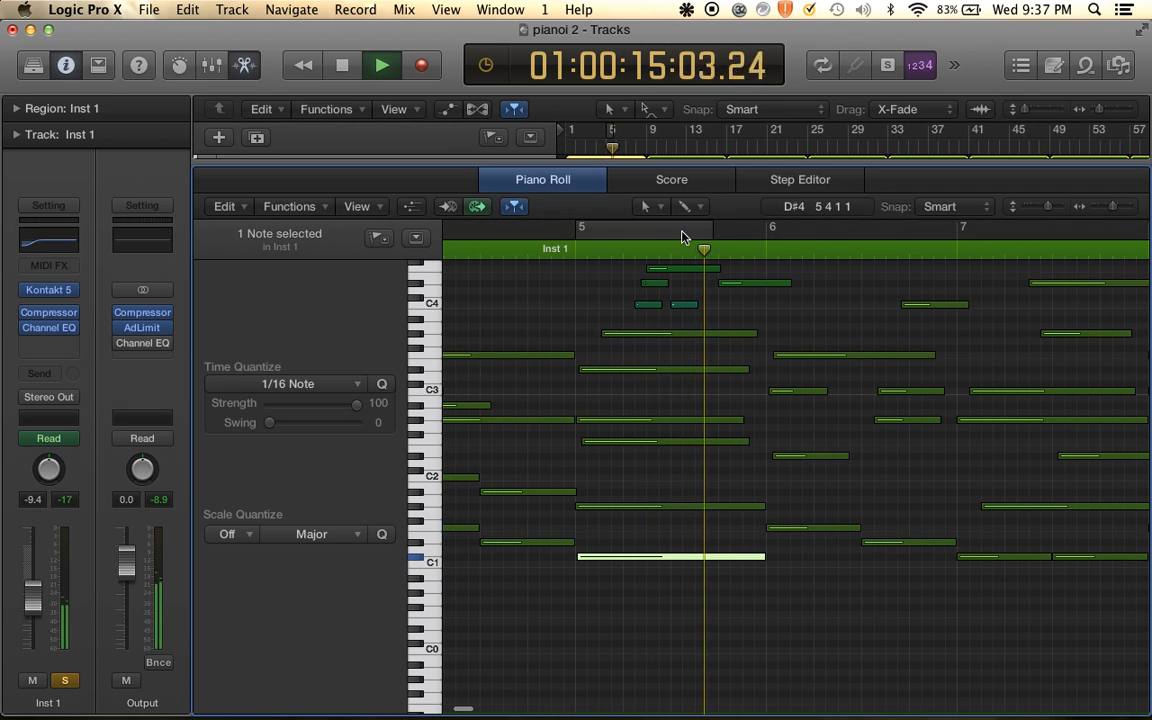
Set the cycle range from bar 5 to bar 8 and play it into bar 6
key(space)
click(513, 206)
key(space)
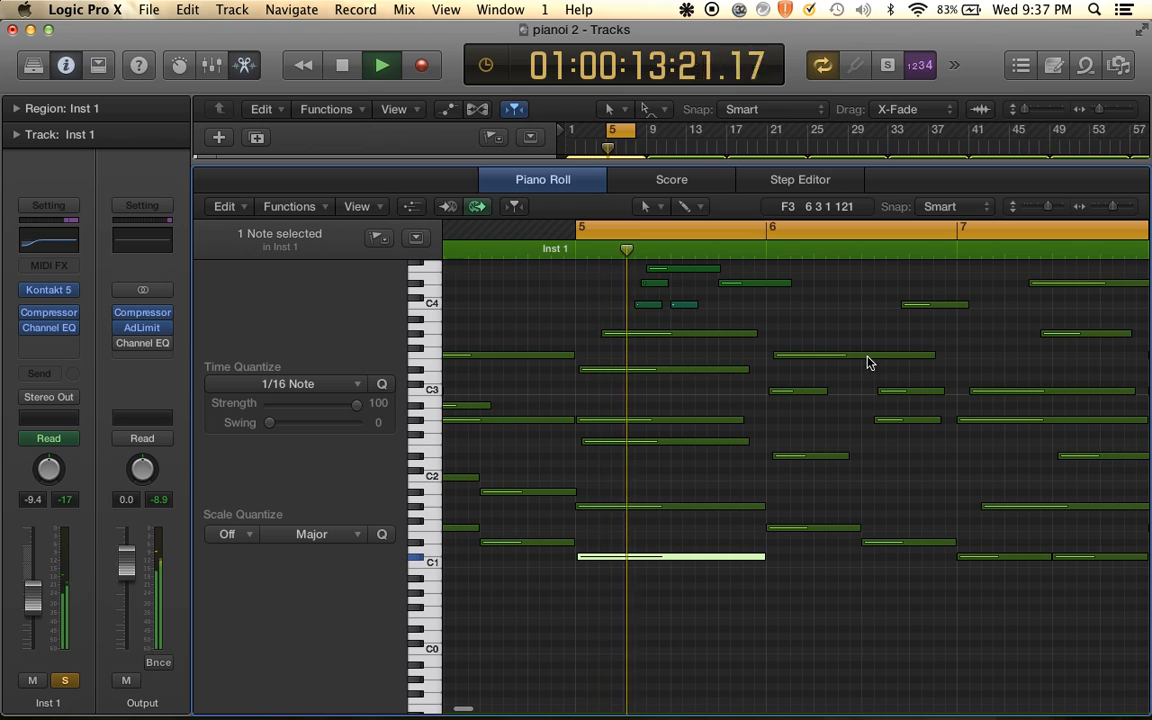
scroll(866, 360, up, 1)
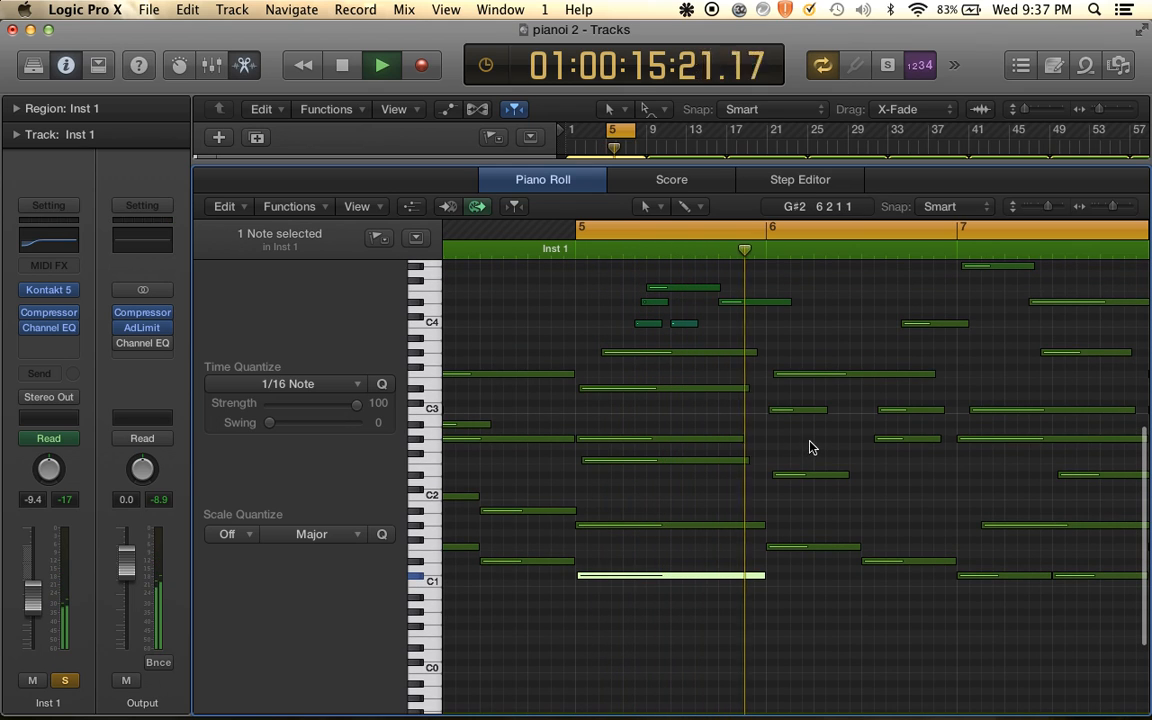
alt+scroll(812, 457, down, 5)
key(space)
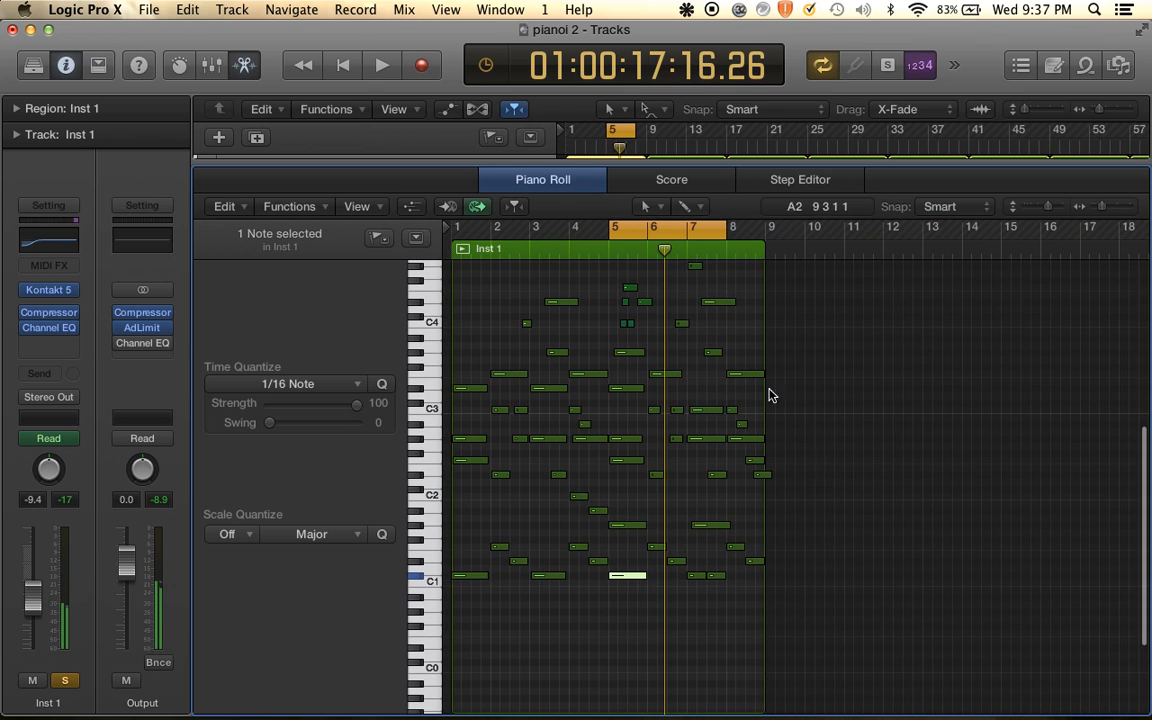
Enlarge the Tracks area above the Piano Roll and set the cycle range over the first Inst 1 region, bars 1 to 9
click(705, 226)
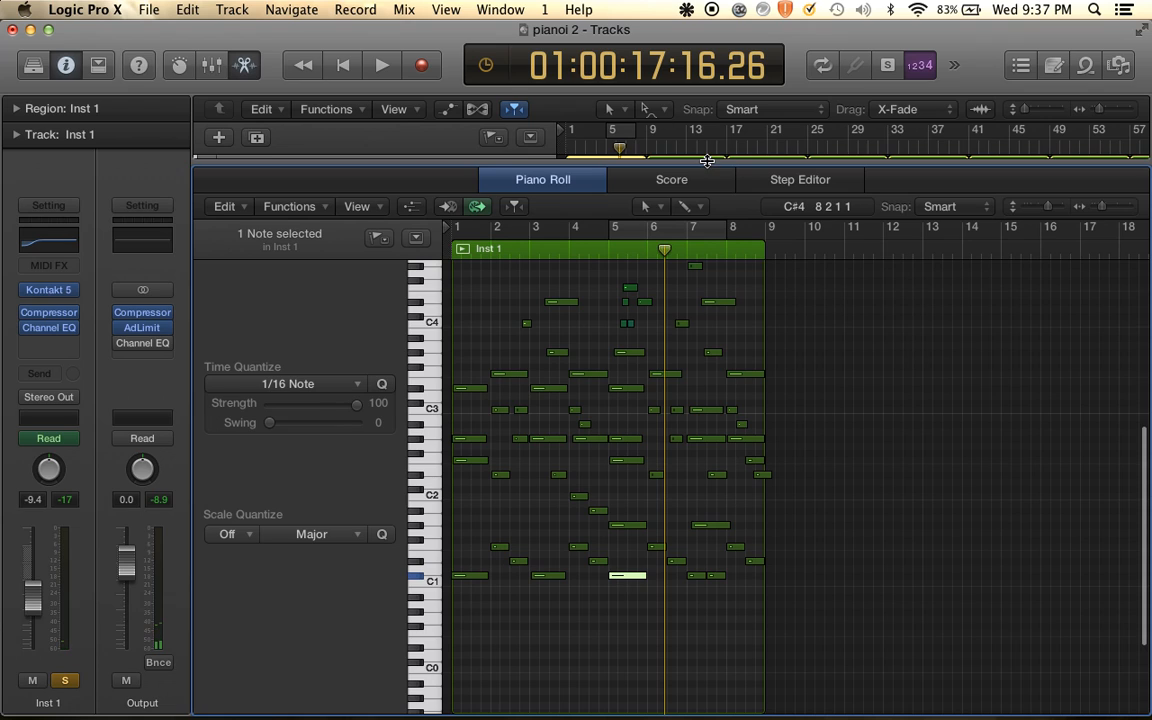
drag(707, 161, 712, 651)
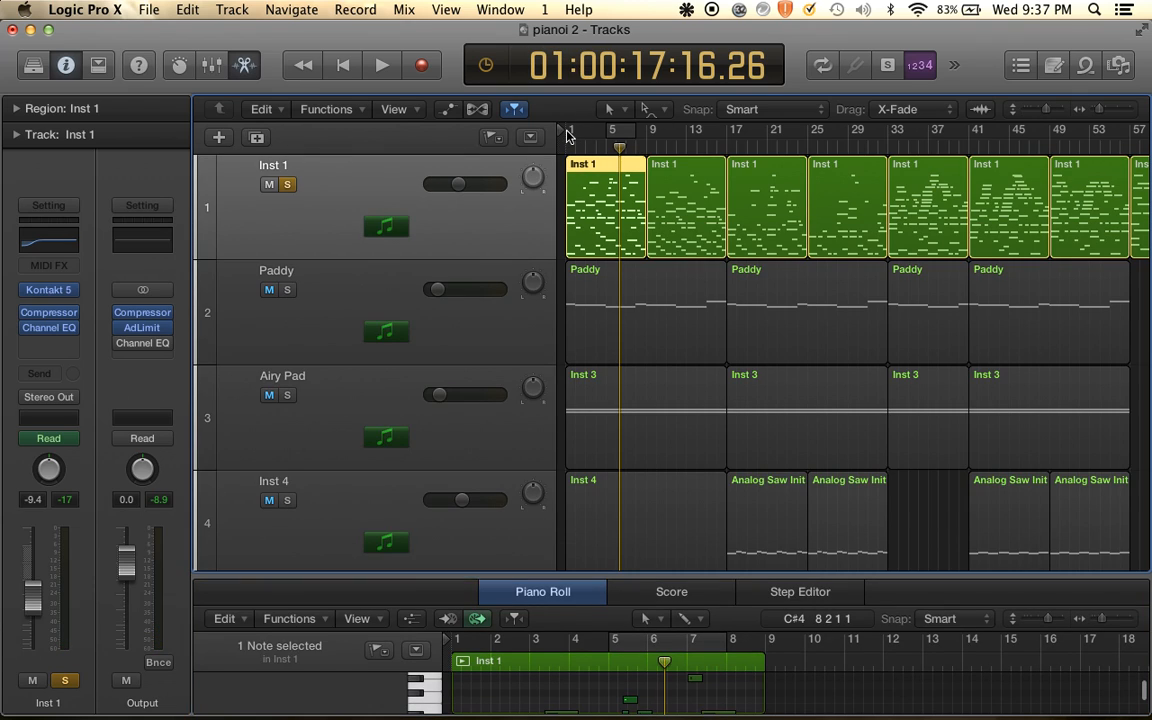
drag(572, 132, 648, 139)
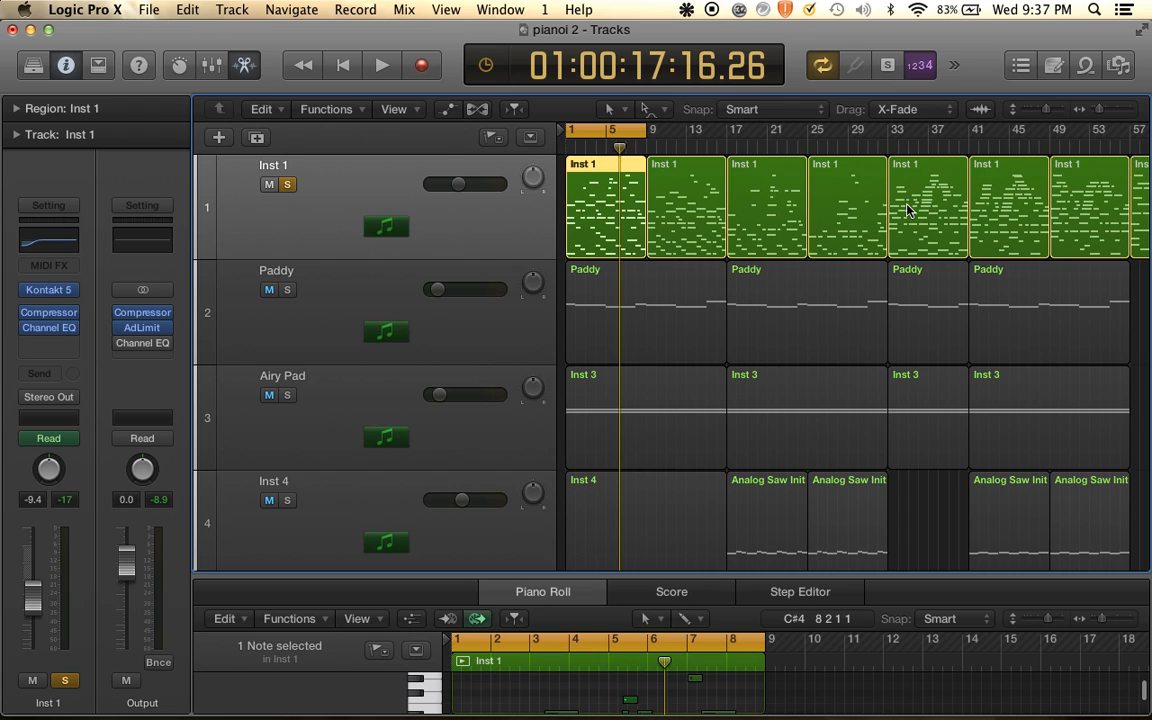
Play back the soloed Inst 1 track and turn off cycling before stopping playback
key(space)
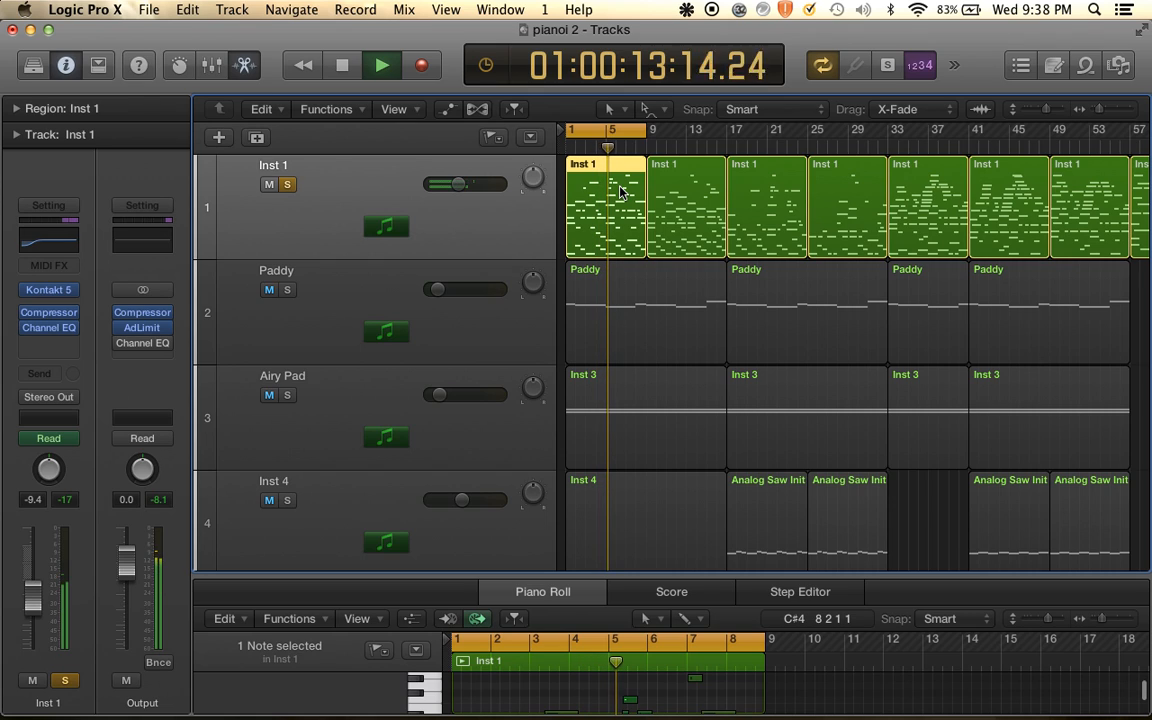
click(634, 131)
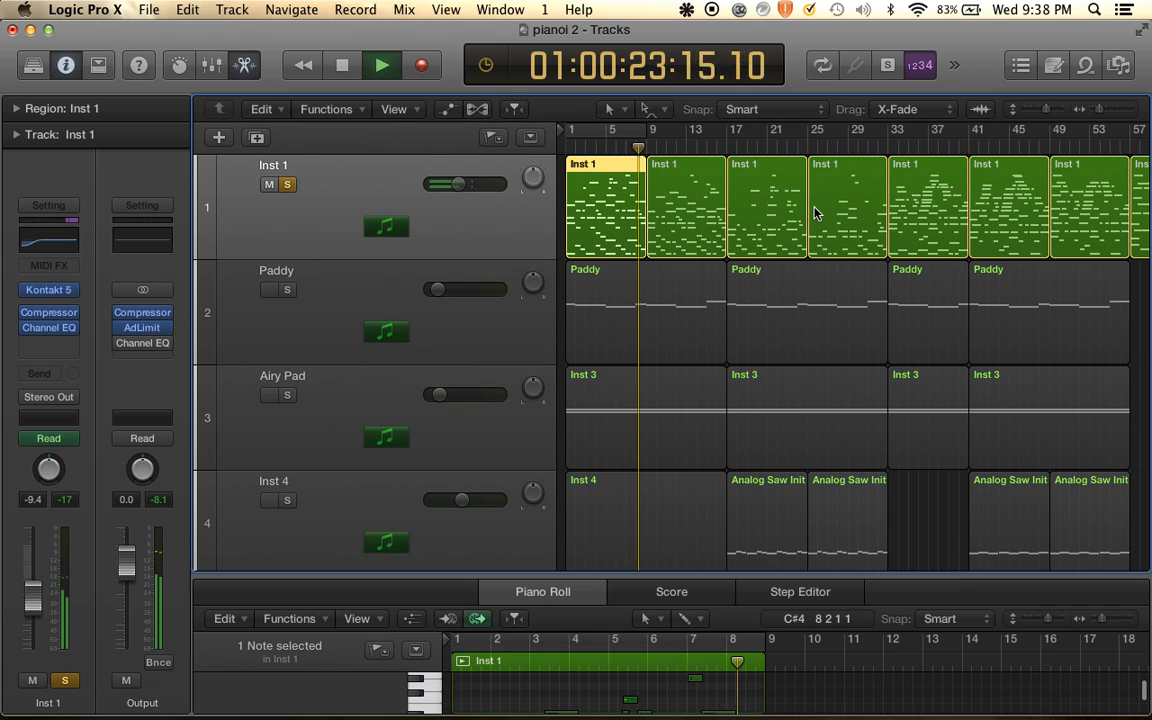
key(space)
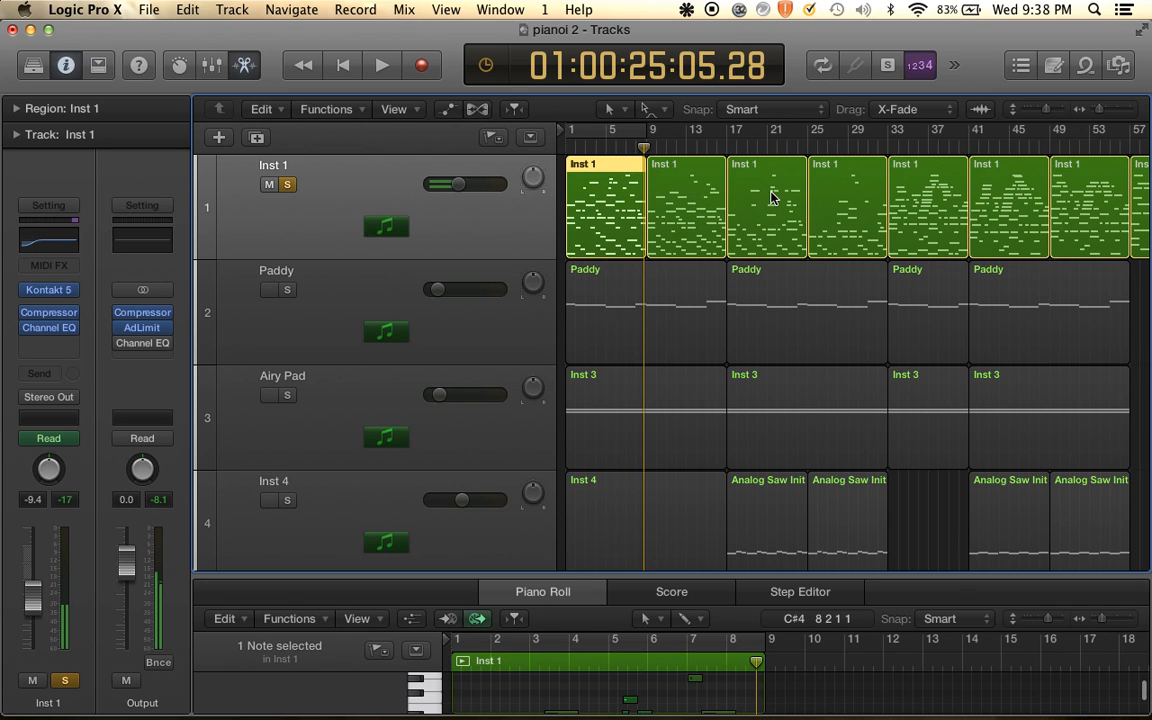
Set the cycle range to bars 33–41, select the Inst 1 region there, and enlarge the Piano Roll
alt+scroll(770, 195, up, 5)
scroll(770, 195, right, 10)
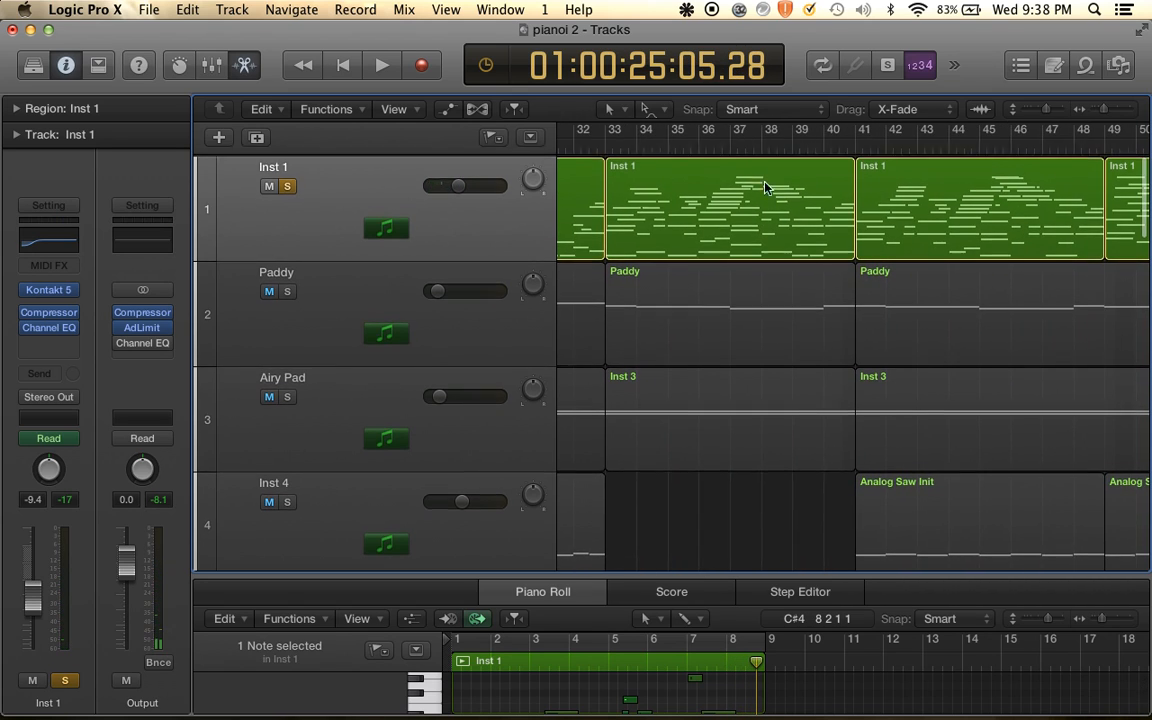
drag(622, 136, 849, 131)
click(714, 180)
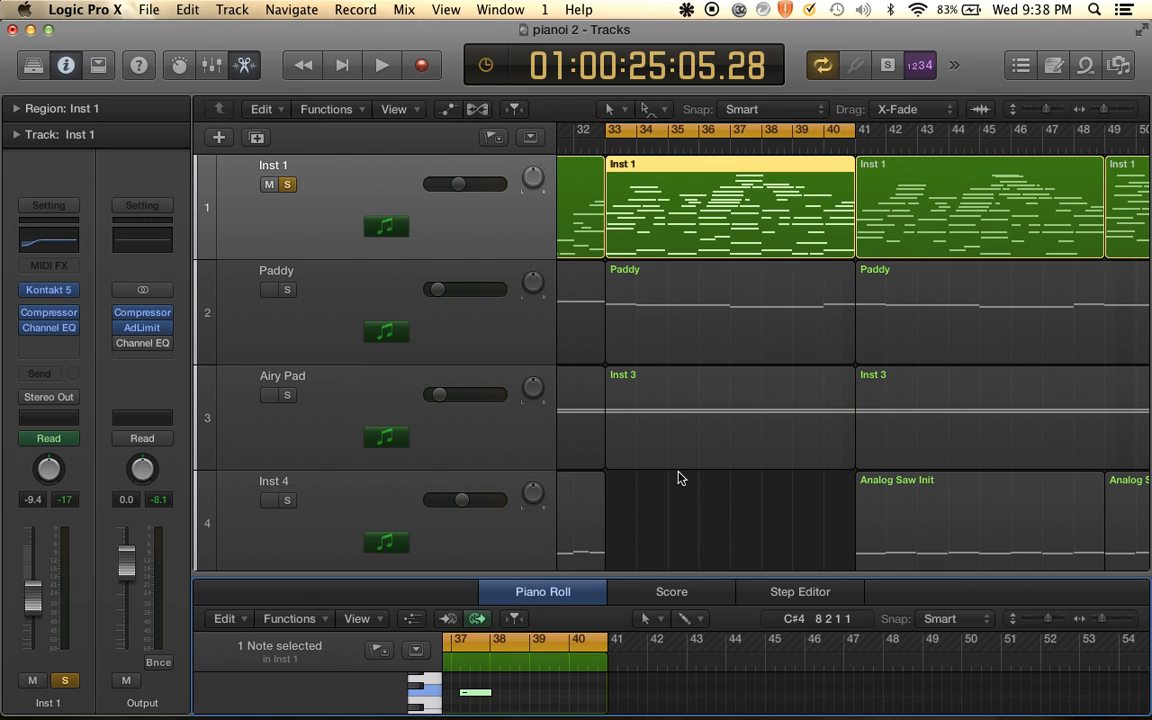
drag(645, 572, 660, 160)
scroll(712, 500, up, 5)
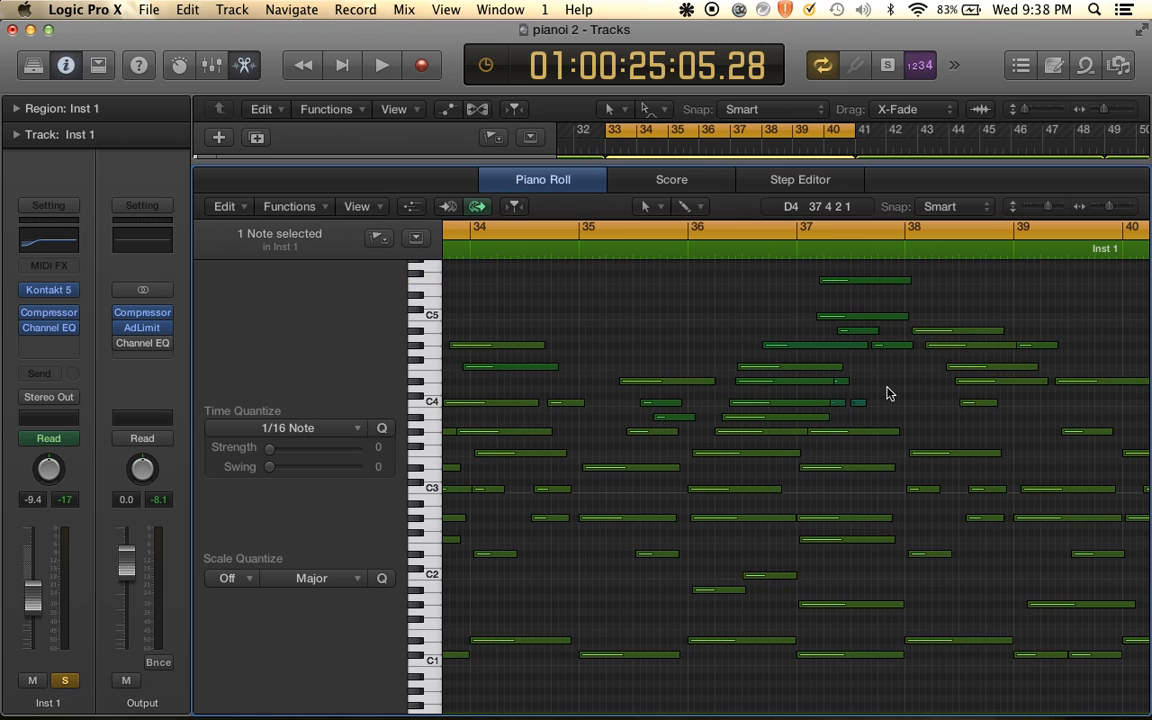
Examine the note layout of the Inst 1 region at bars 33–41 in the Piano Roll
scroll(884, 445, down, 2)
scroll(884, 445, down, 5)
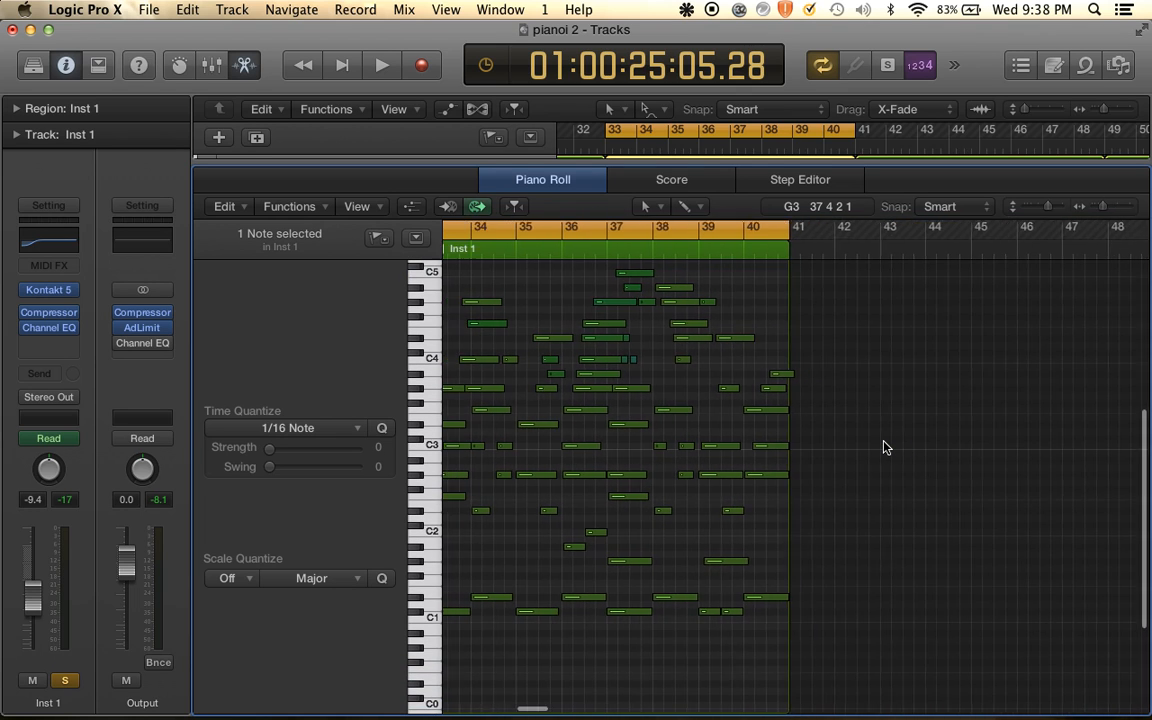
scroll(884, 447, up, 1)
scroll(884, 446, up, 3)
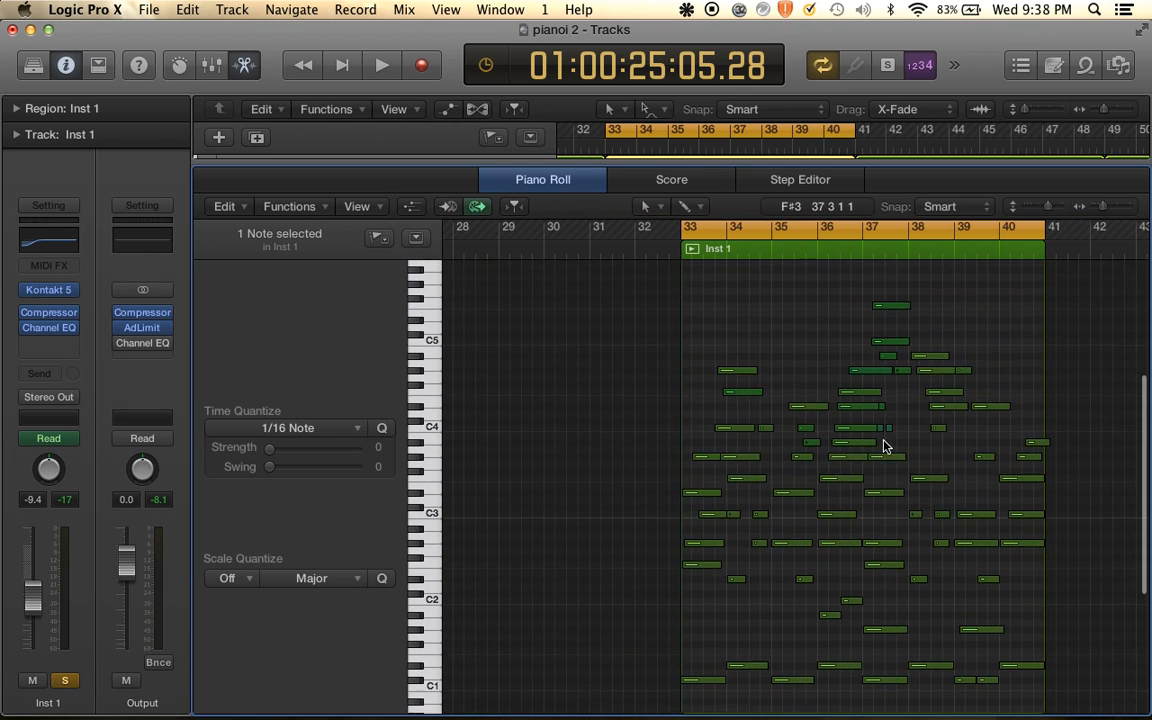
scroll(884, 446, up, 4)
scroll(884, 446, right, 10)
scroll(884, 446, down, 3)
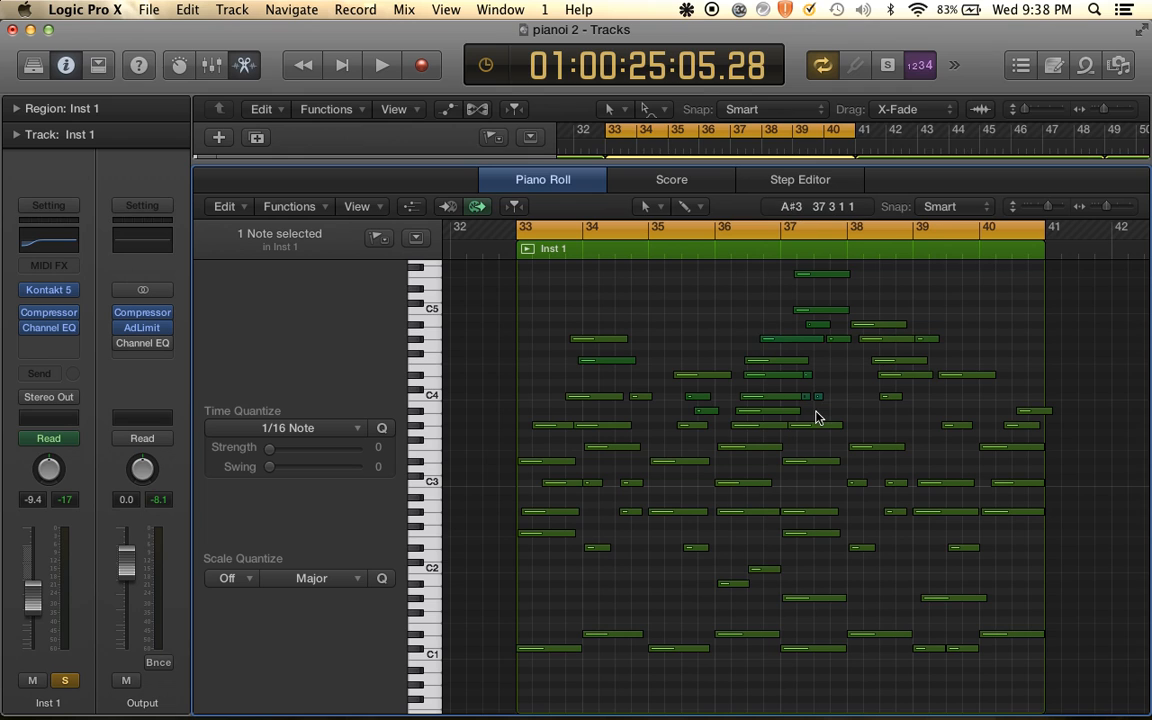
scroll(816, 418, up, 2)
scroll(771, 407, up, 4)
scroll(771, 407, down, 4)
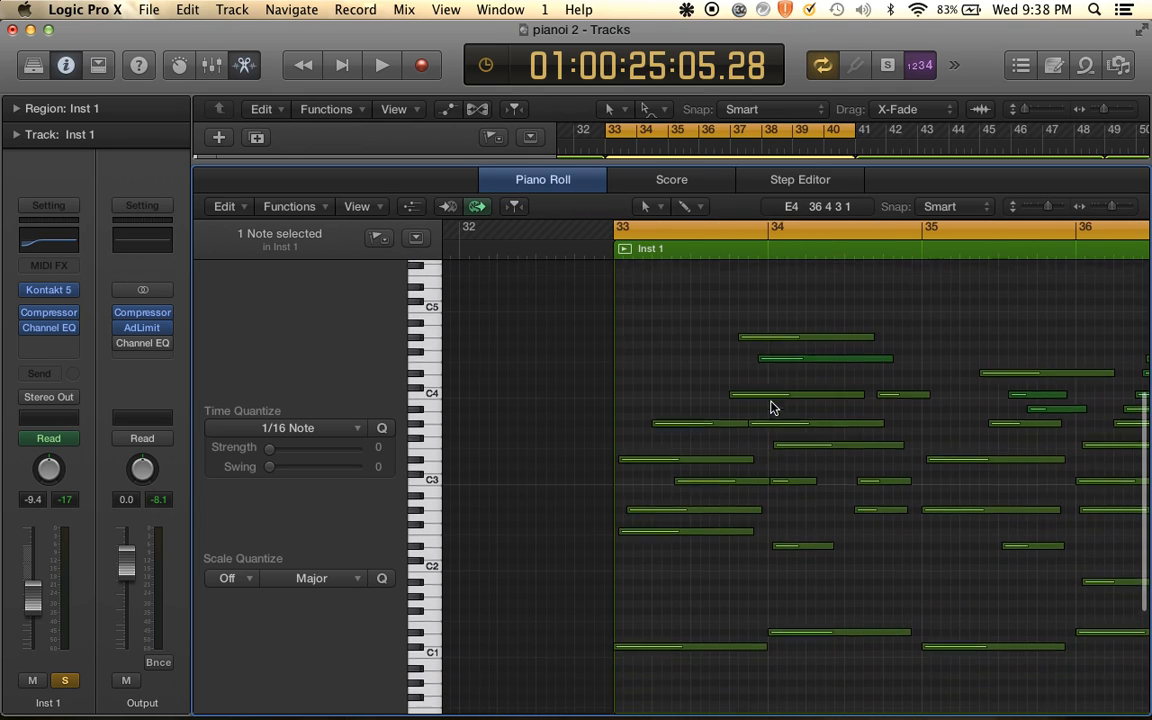
scroll(771, 407, up, 4)
scroll(771, 407, right, 4)
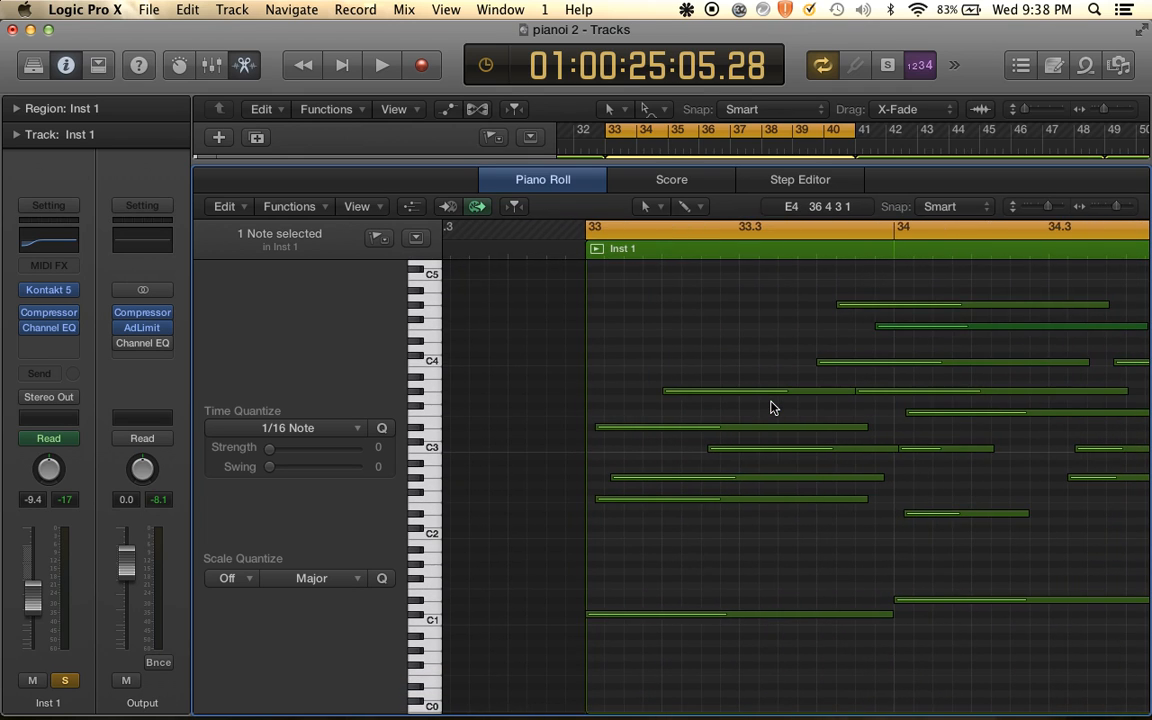
scroll(771, 407, right, 12)
Play the cycled Inst 1 region once through and follow its notes in the Piano Roll
key(space)
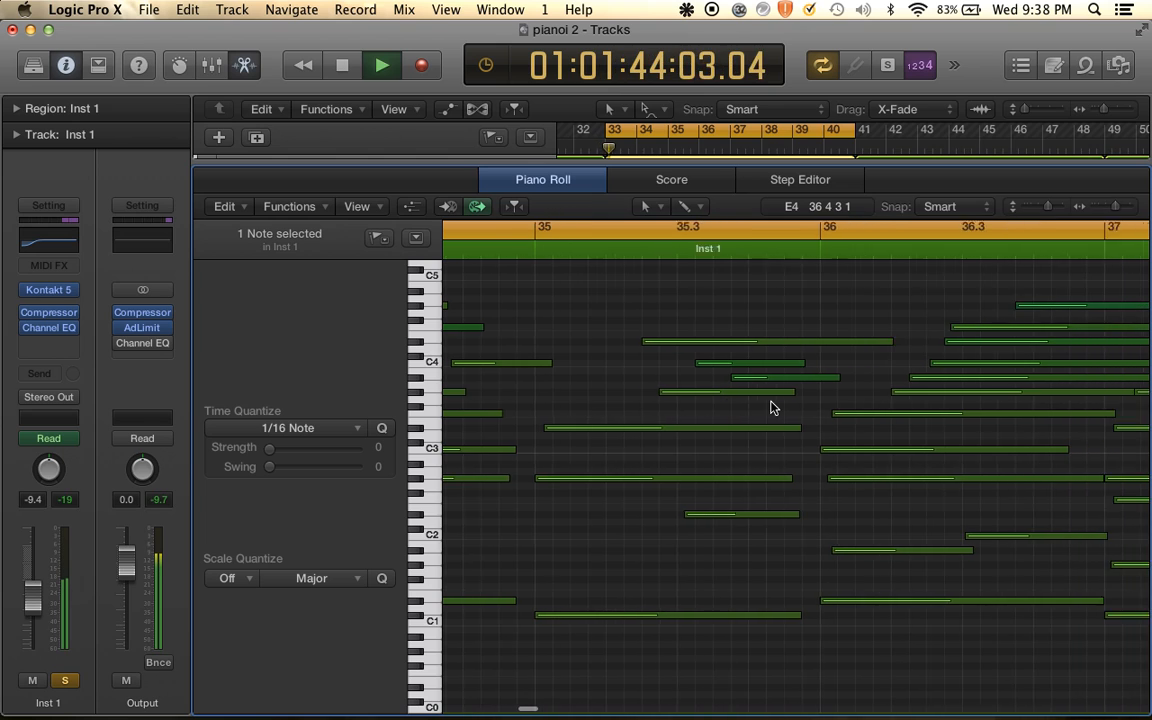
scroll(771, 407, down, 4)
scroll(771, 407, left, 8)
scroll(771, 407, right, 1)
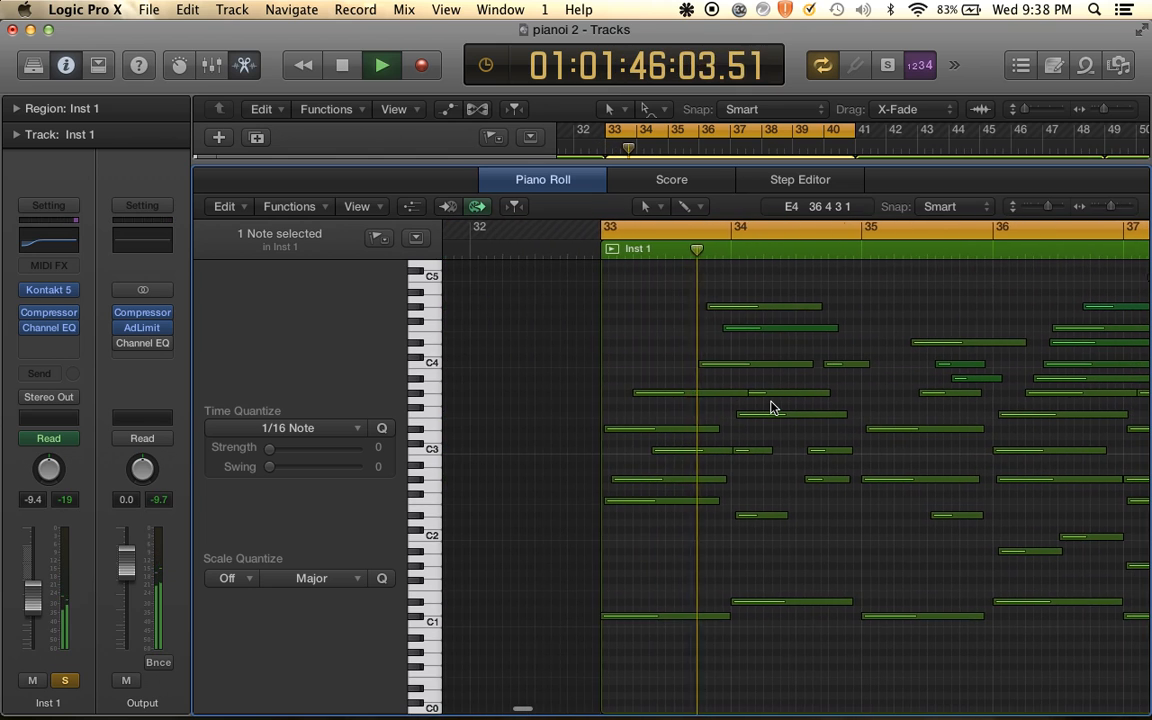
scroll(771, 407, right, 4)
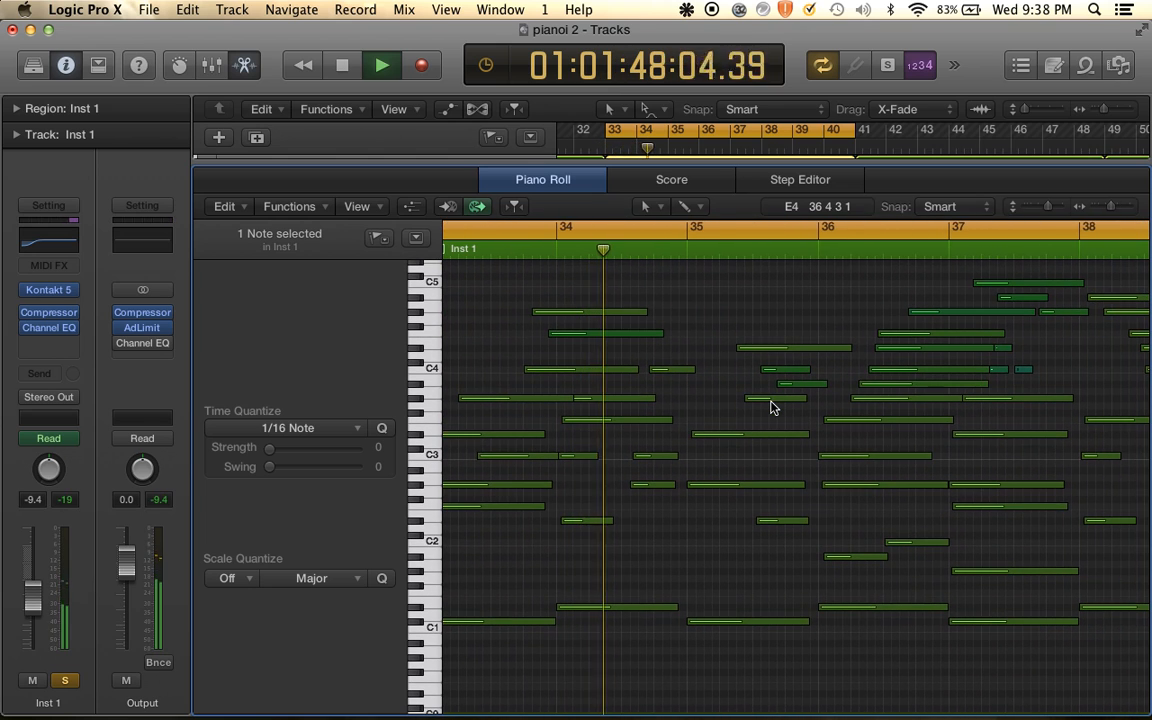
scroll(771, 407, right, 2)
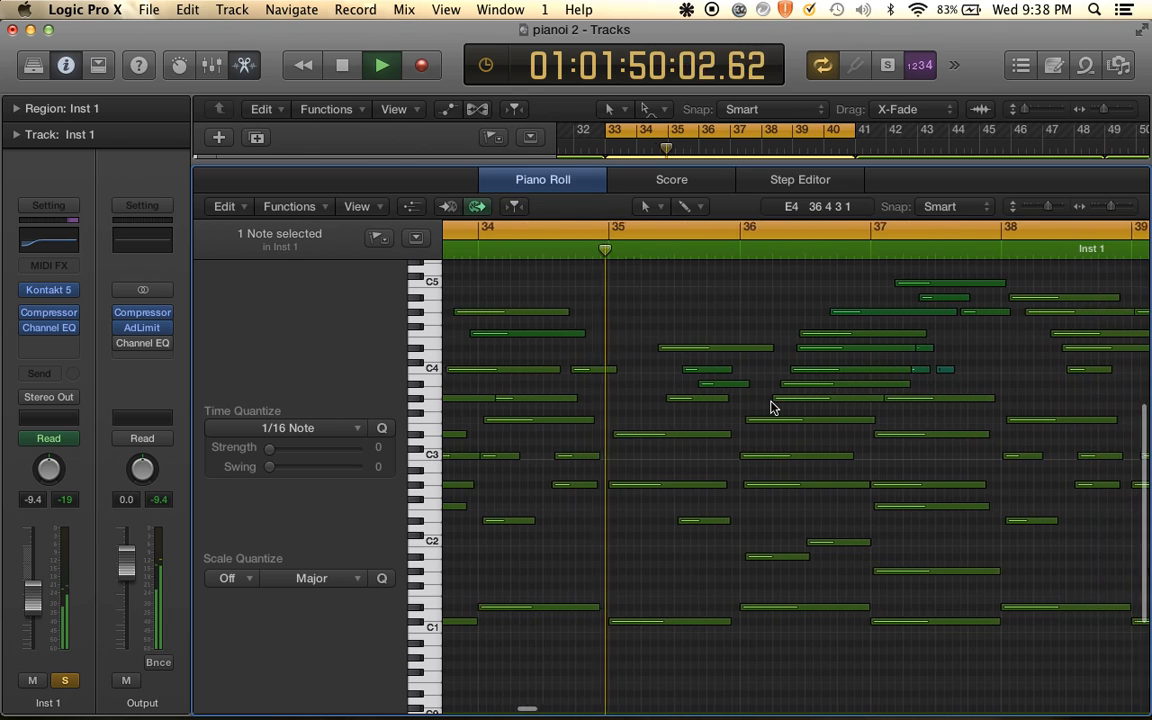
scroll(771, 407, up, 1)
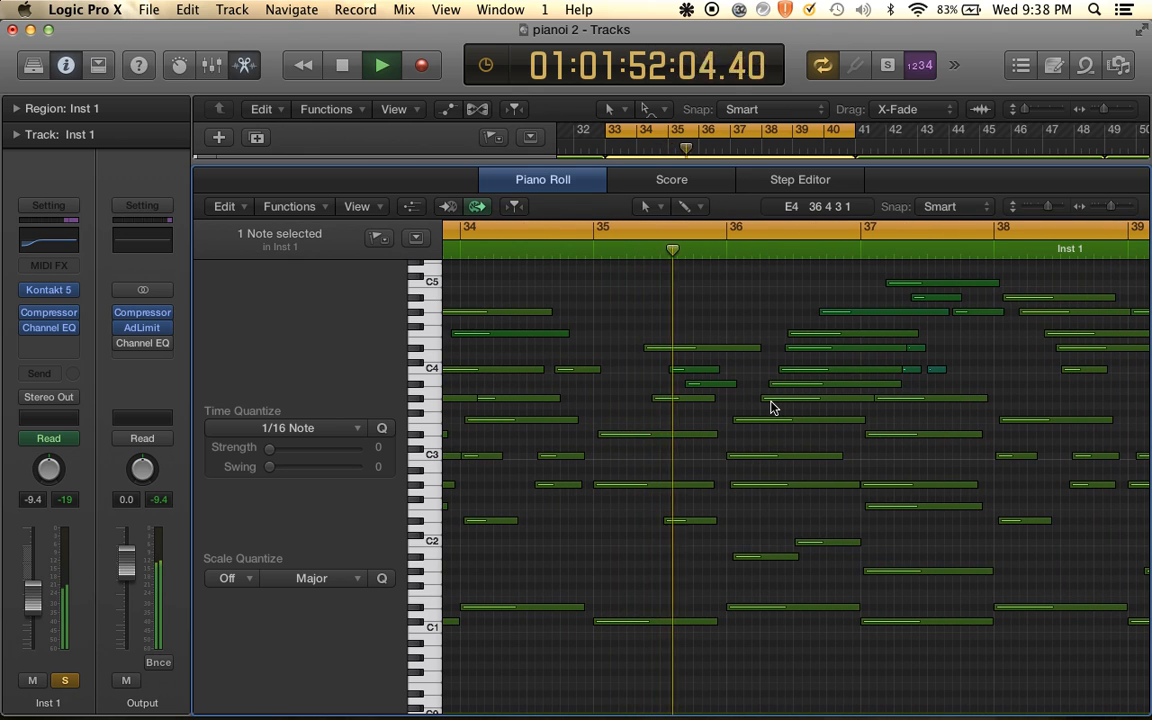
scroll(771, 407, down, 5)
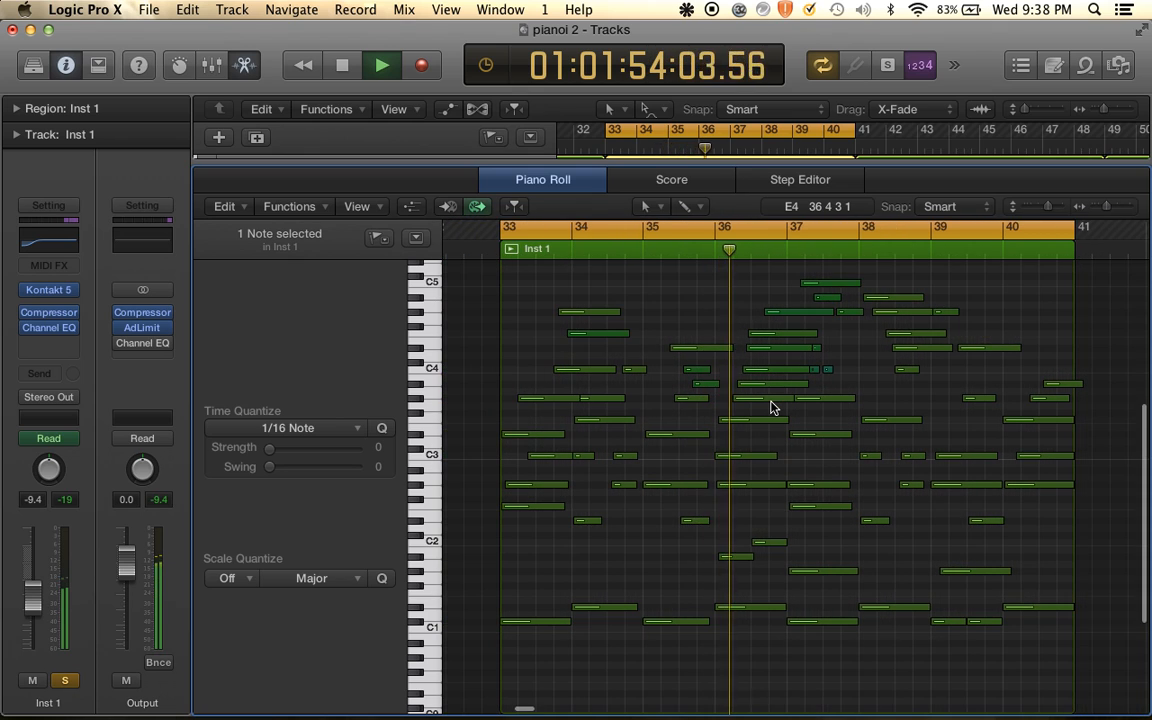
scroll(771, 407, right, 2)
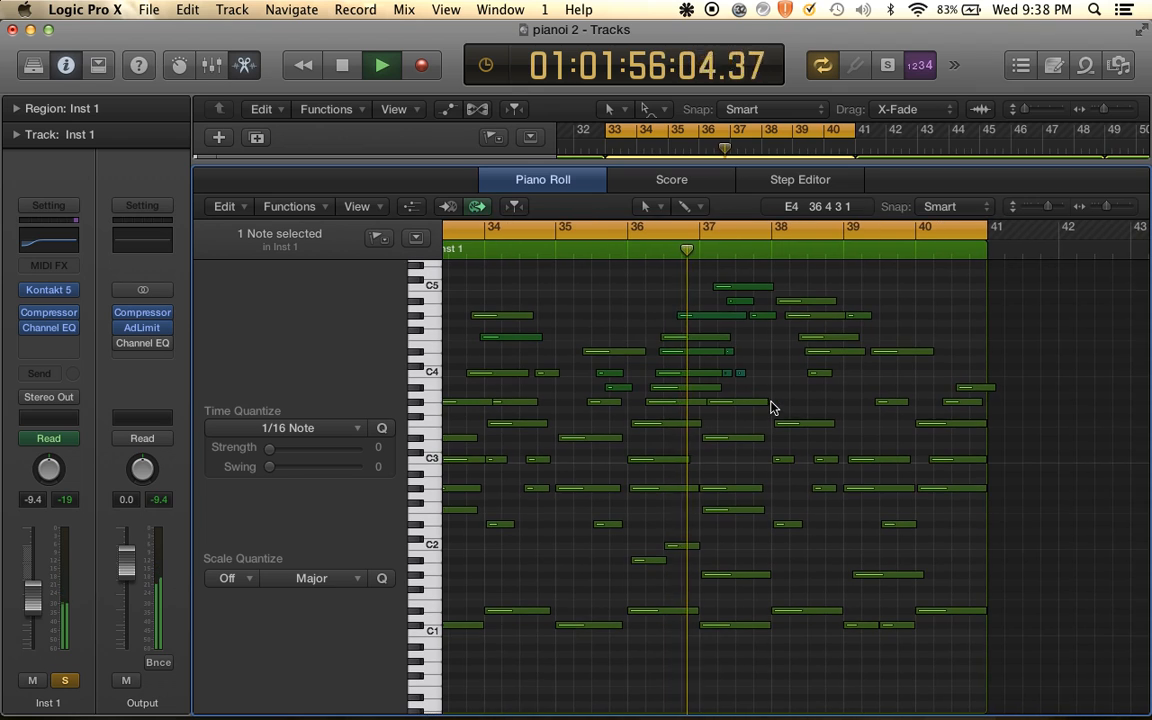
scroll(771, 407, up, 2)
scroll(771, 407, right, 2)
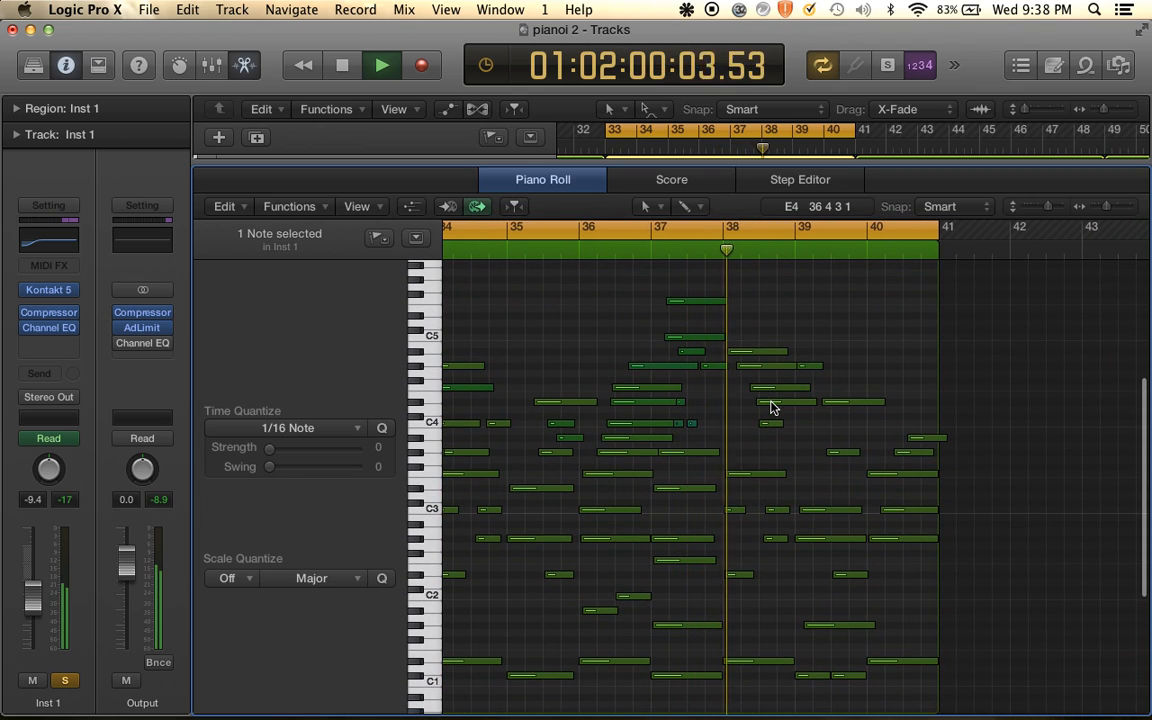
scroll(771, 407, down, 2)
scroll(771, 407, right, 1)
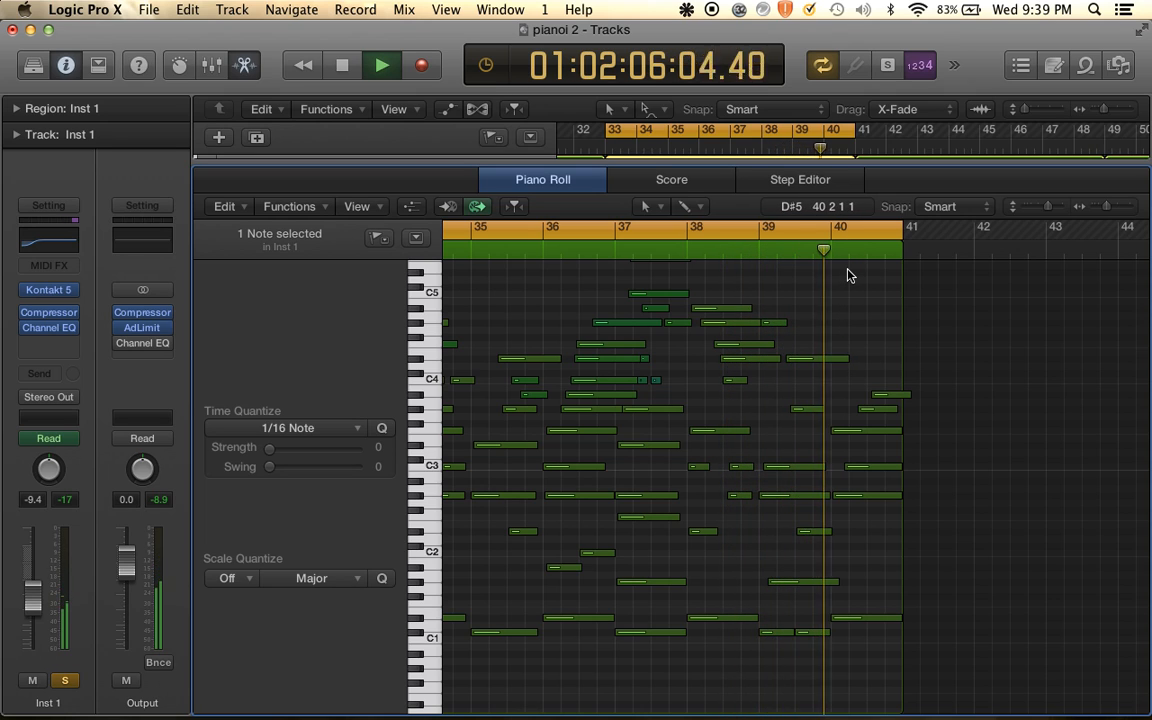
scroll(849, 278, left, 3)
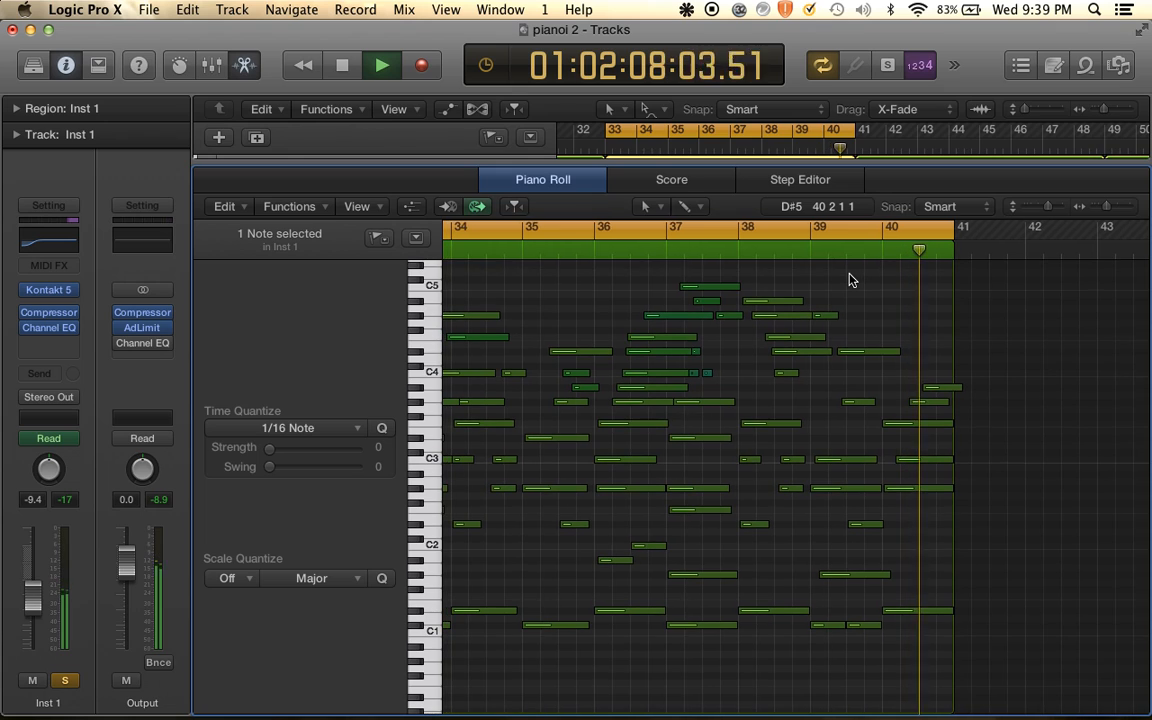
key(space)
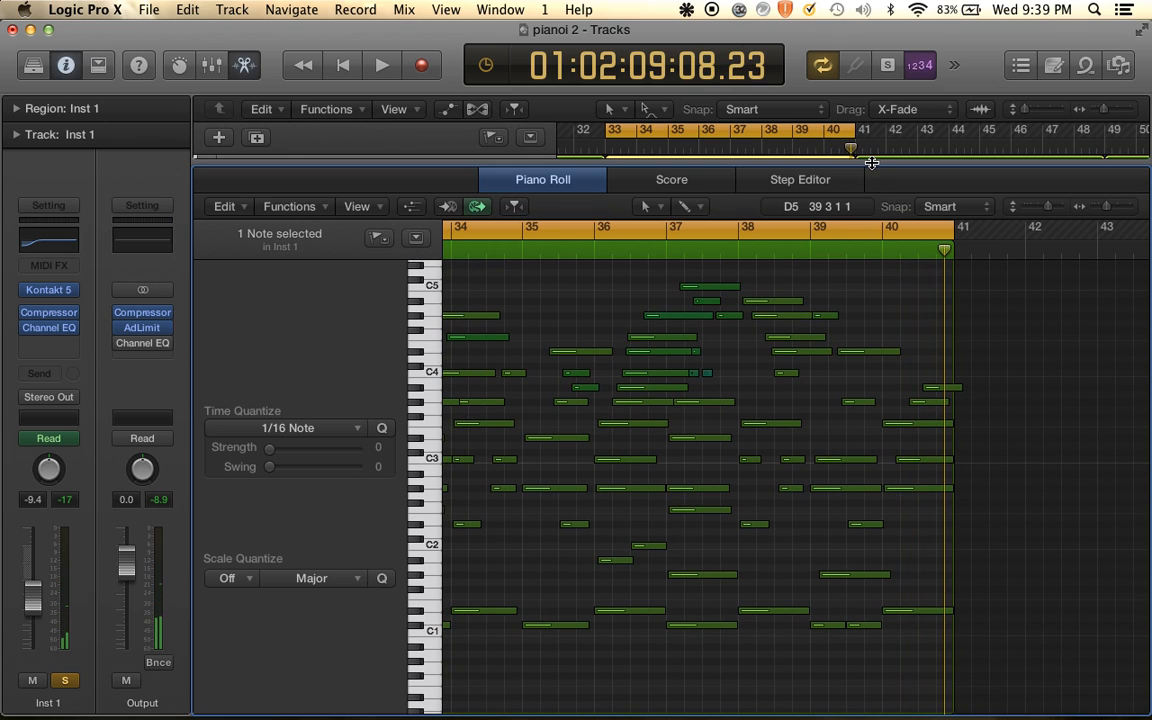
Shrink the Piano Roll and set the cycle range to bars 65–76, just past the last Inst 1 region
drag(872, 163, 871, 196)
scroll(870, 382, left, 4)
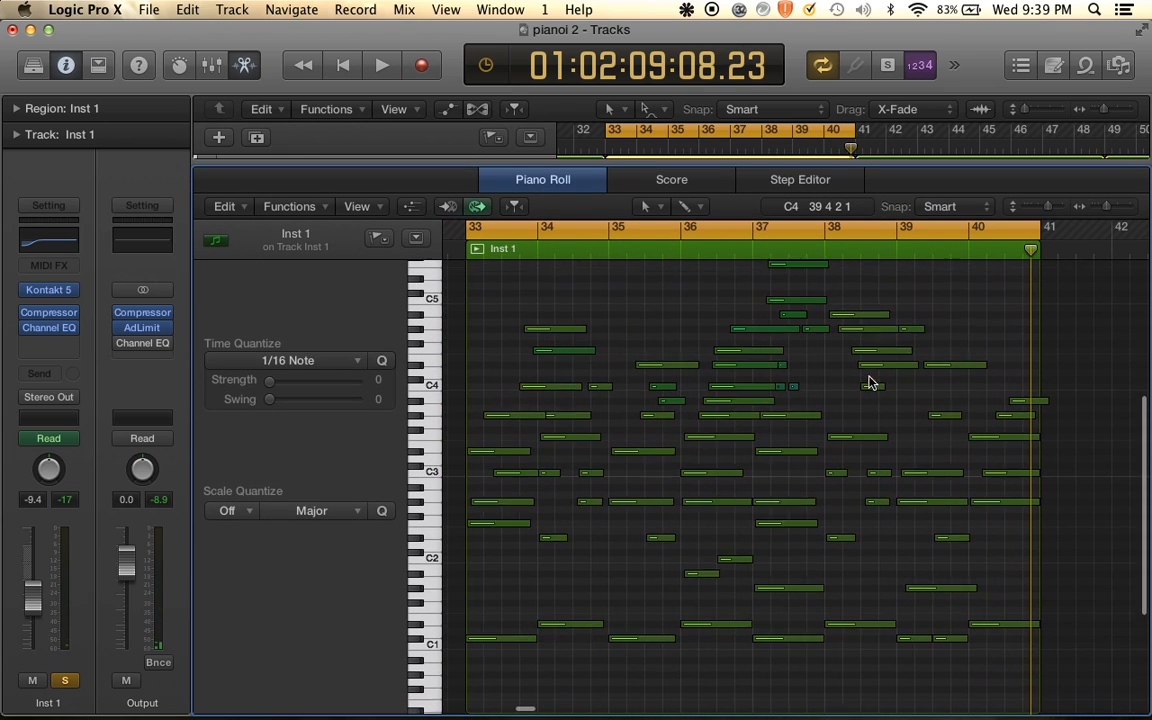
scroll(754, 421, up, 1)
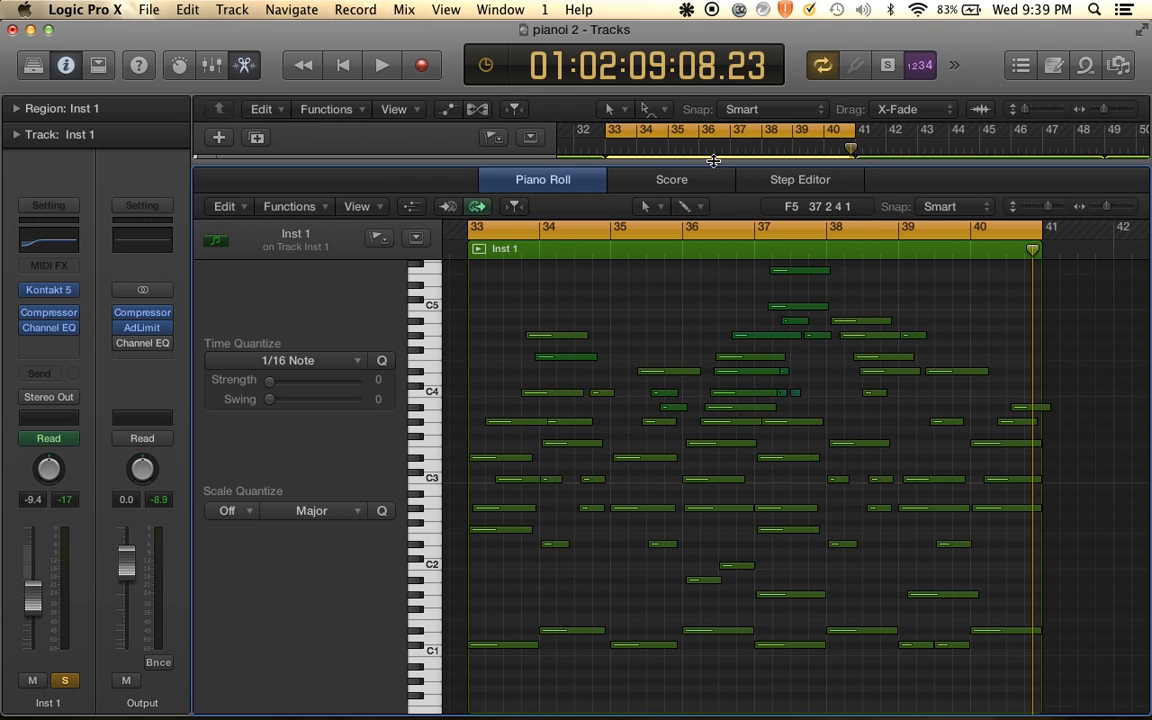
drag(713, 160, 713, 522)
scroll(977, 221, right, 15)
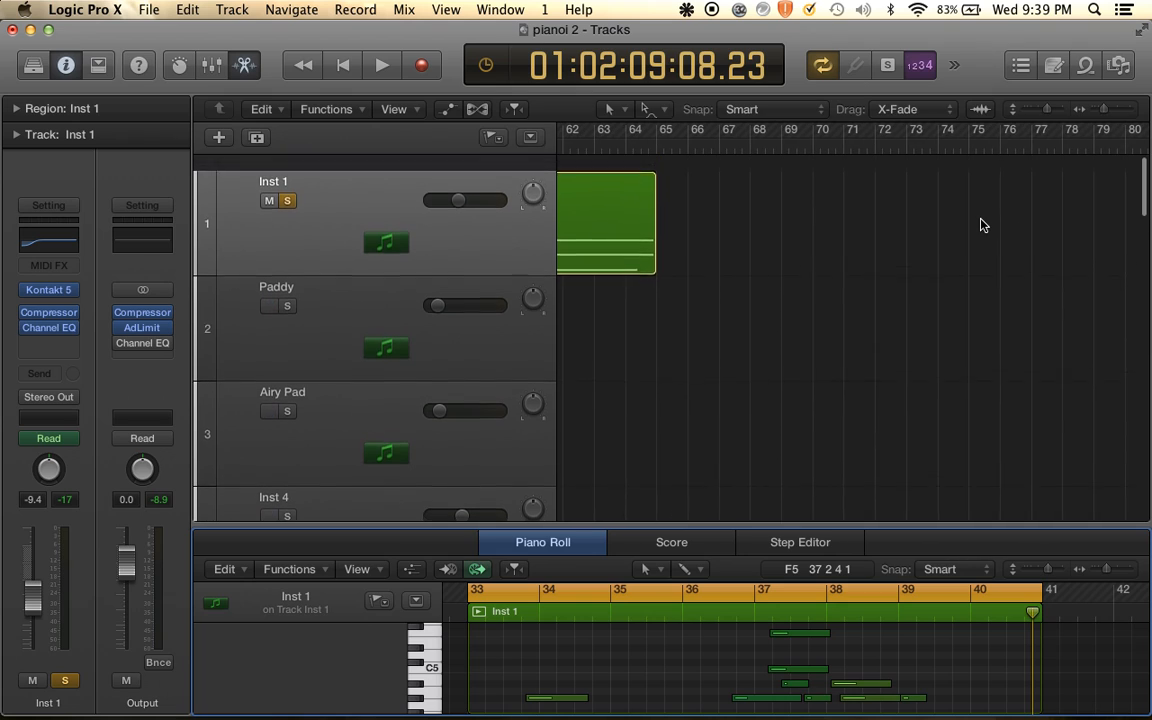
scroll(980, 225, down, 1)
drag(661, 130, 1000, 130)
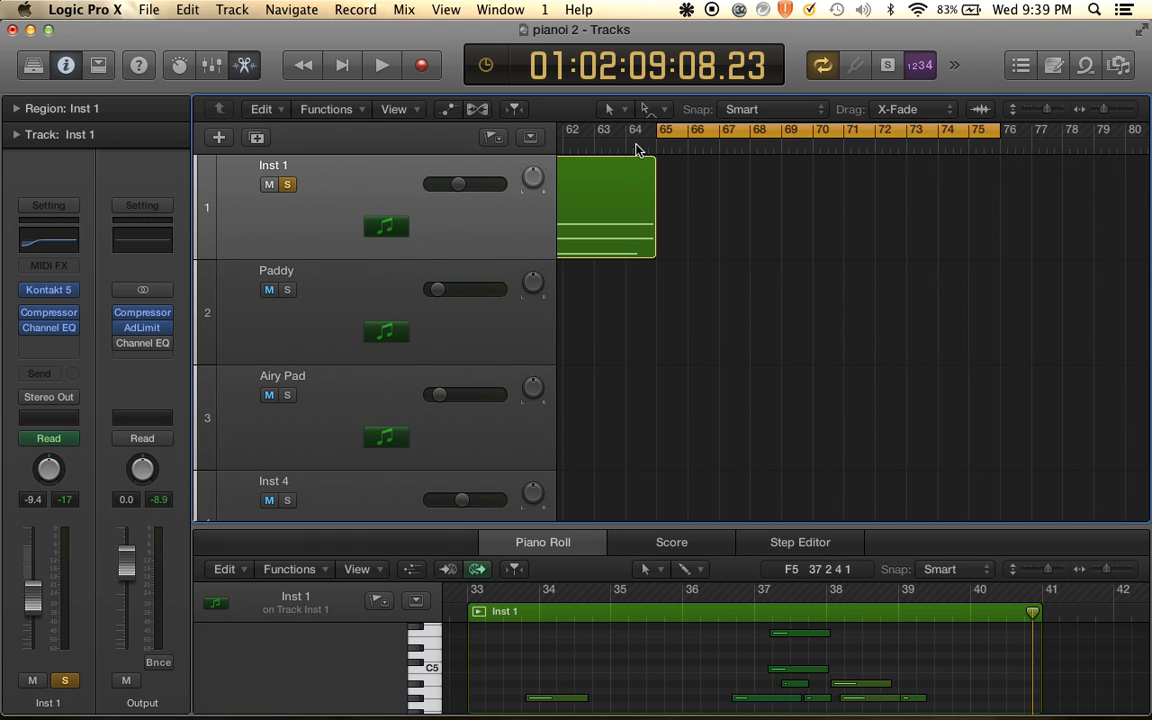
Assign the Pencil Tool as the secondary tool and create an empty Inst 1 region from bar 65 to 77
click(648, 109)
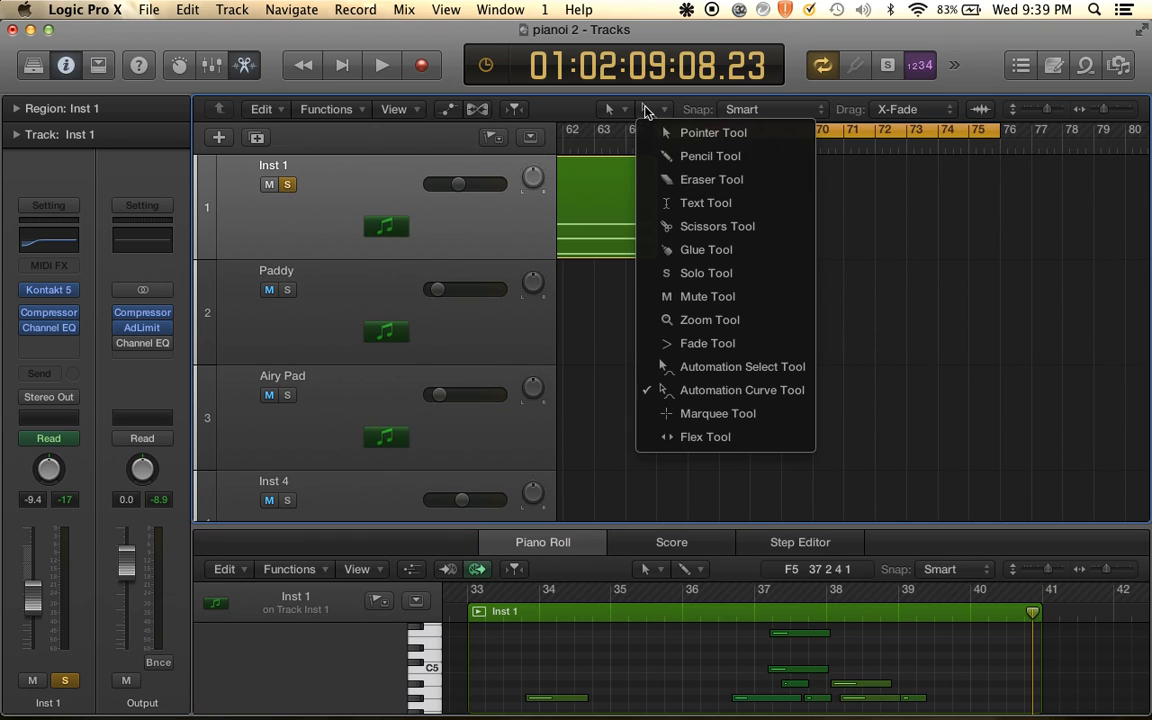
click(656, 154)
super+click(678, 203)
drag(680, 212, 1038, 212)
Enlarge the Piano Roll, add a one-bar C#1 note at bar 65 of the new region, and test its playback
drag(631, 525, 631, 160)
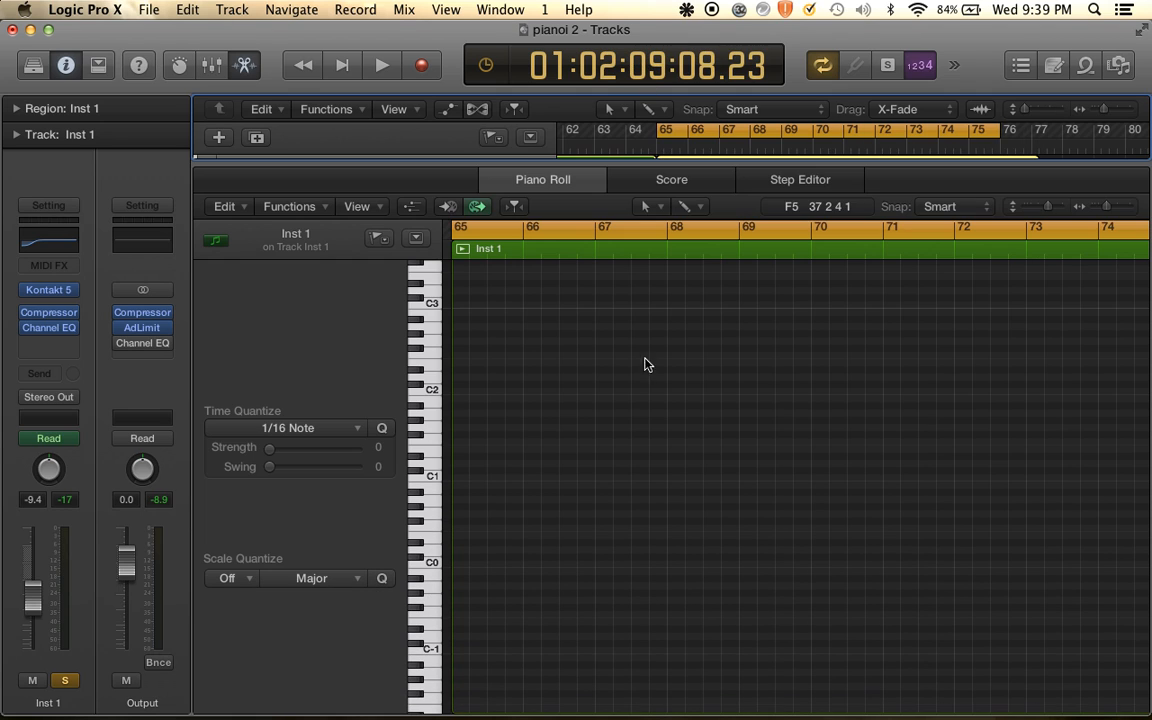
click(419, 476)
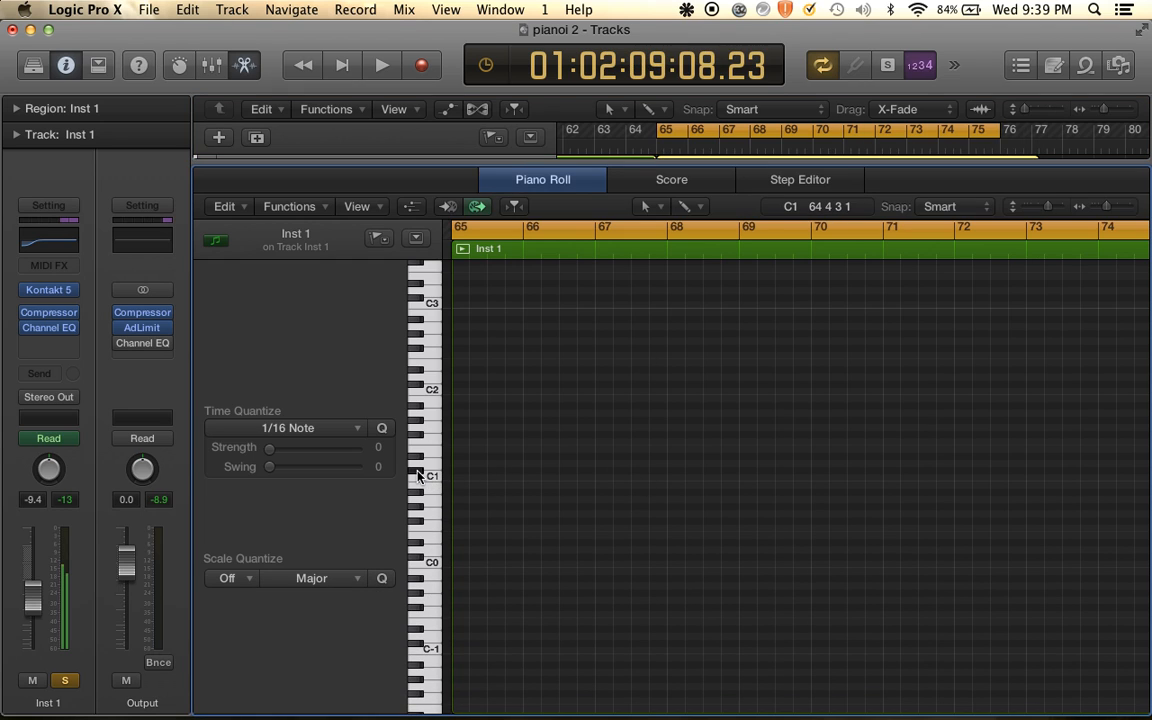
key(super+Right)
key(super+Right)
key(super+Right)
key(super+Right)
key(super+Right)
key(super+Right)
key(super+Right)
super+click(496, 470)
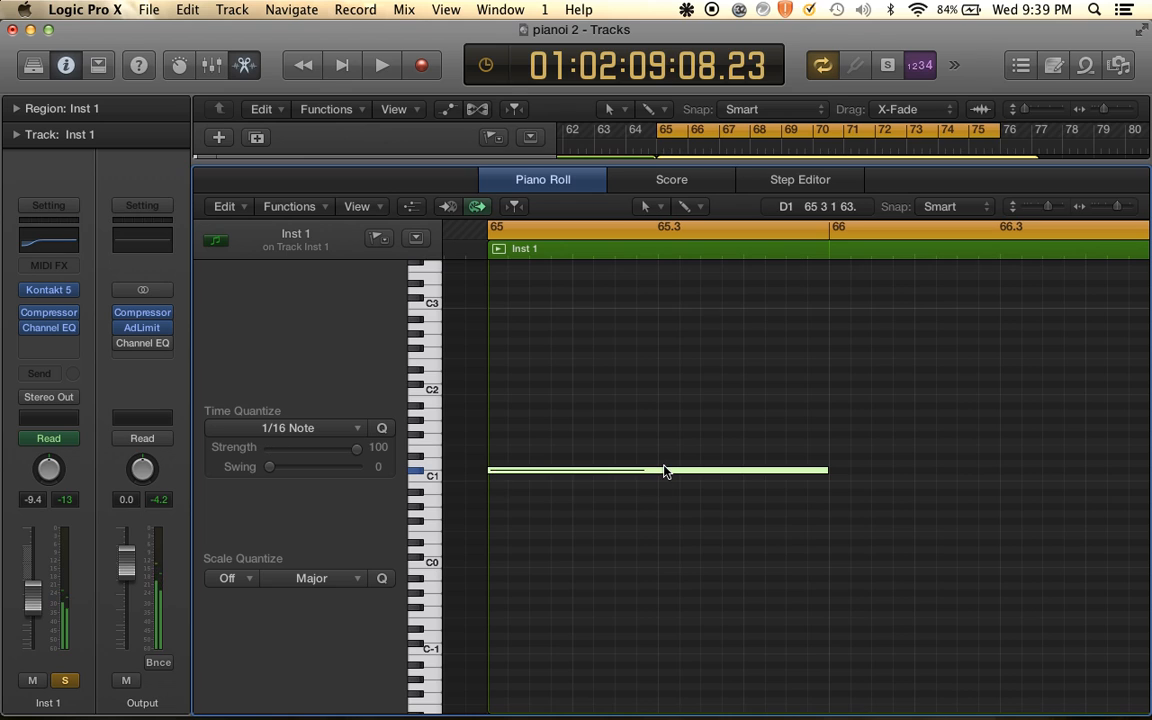
key(space)
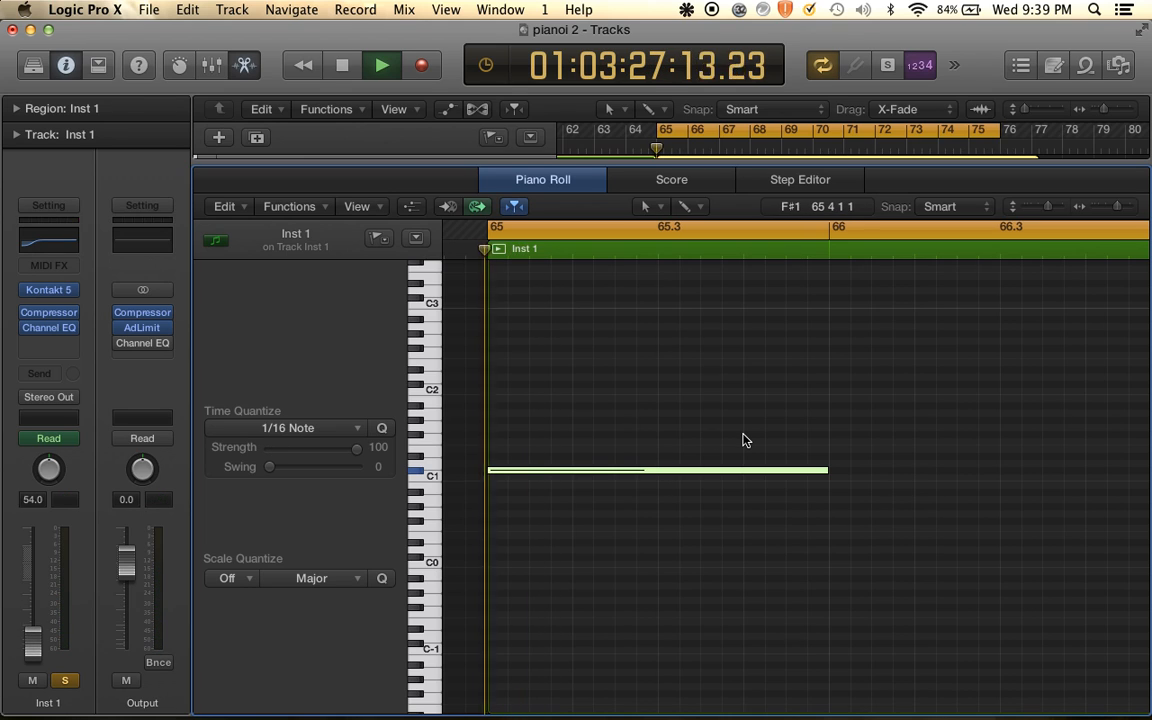
key(space)
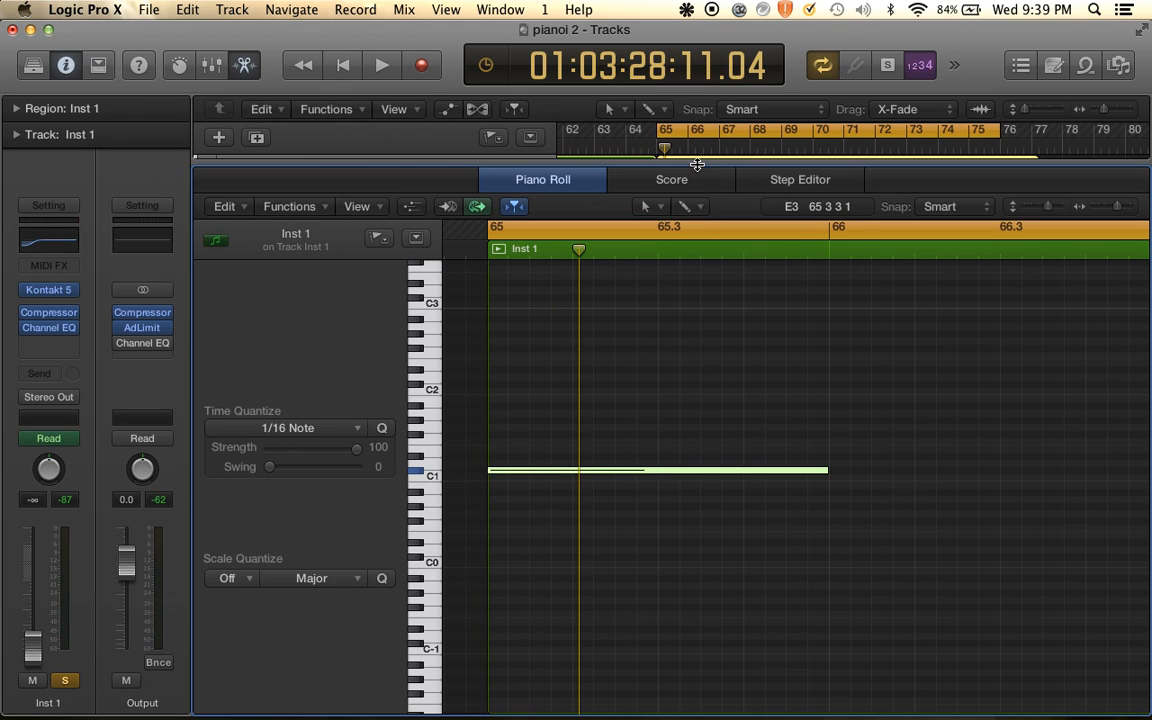
Show track automation, move the Inst 1 volume point at bar 57 to about bar 72 at -9.5 dB, and play back
drag(697, 164, 697, 257)
click(447, 109)
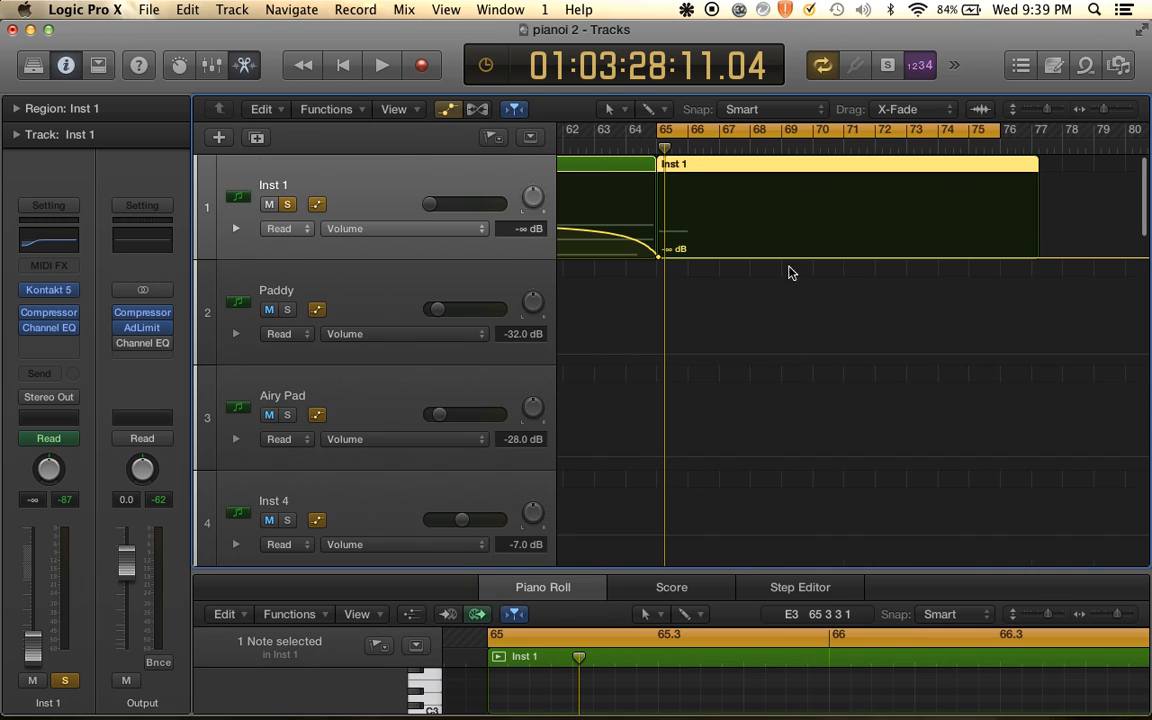
scroll(761, 289, down, 5)
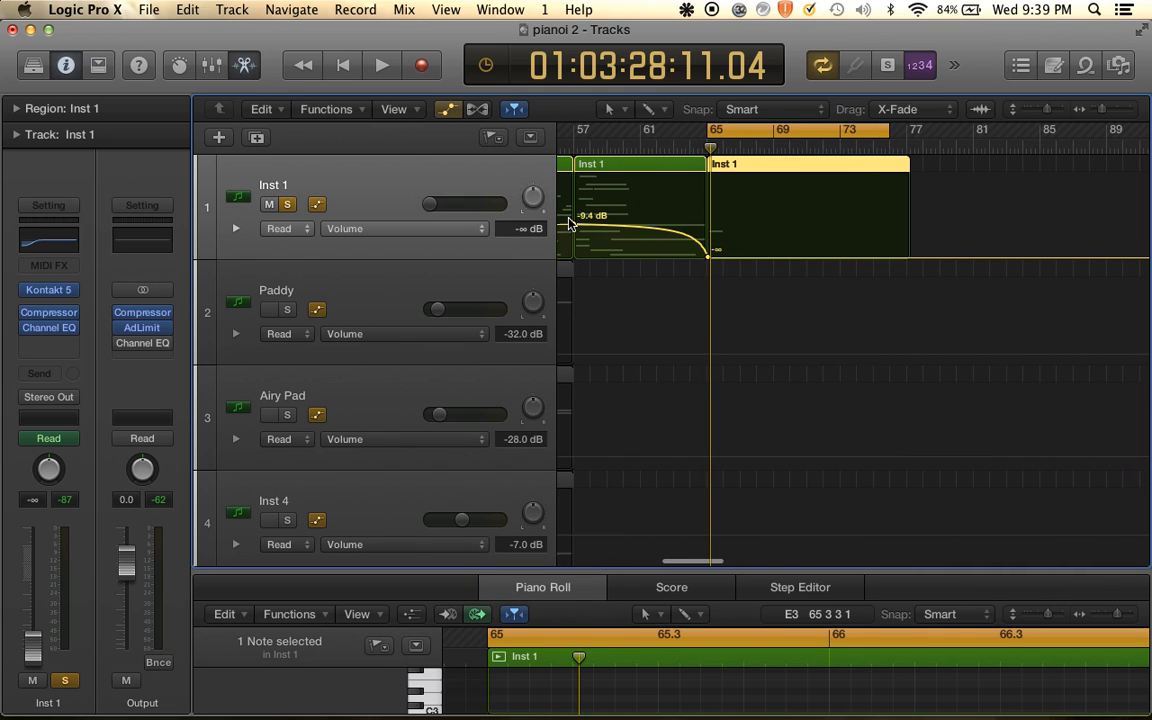
drag(573, 222, 823, 219)
key(space)
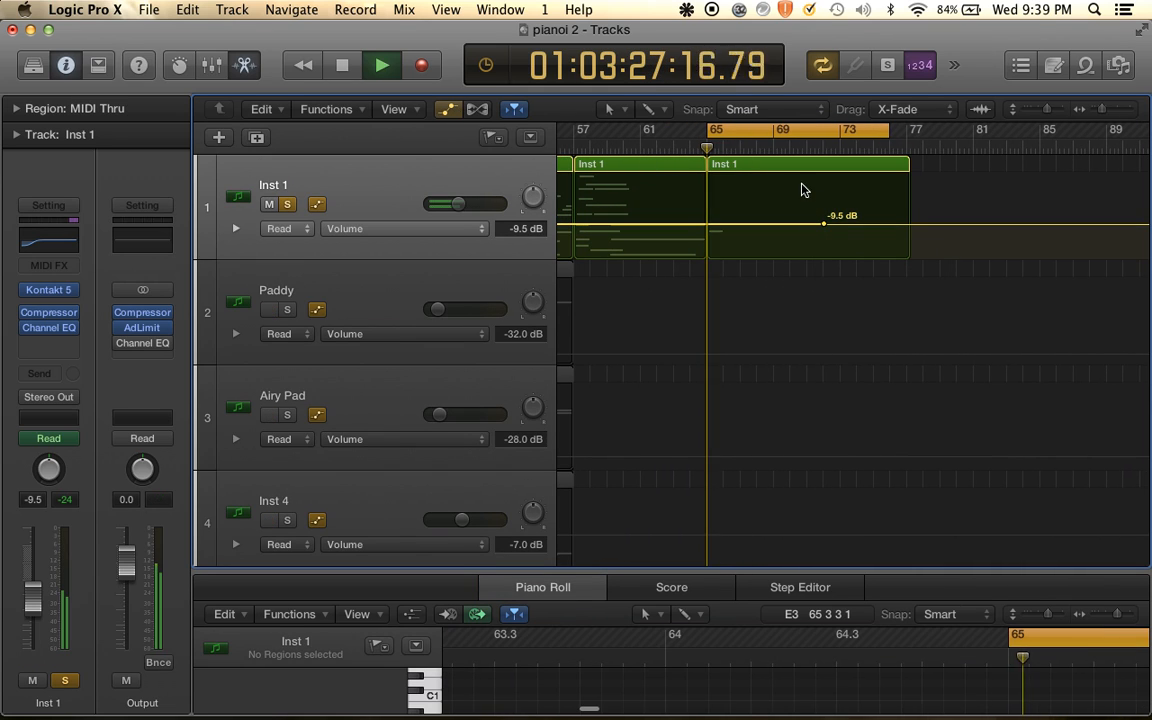
Stop playback, switch the Inst 1 solo off and back on, and hide the track automation
key(space)
click(757, 182)
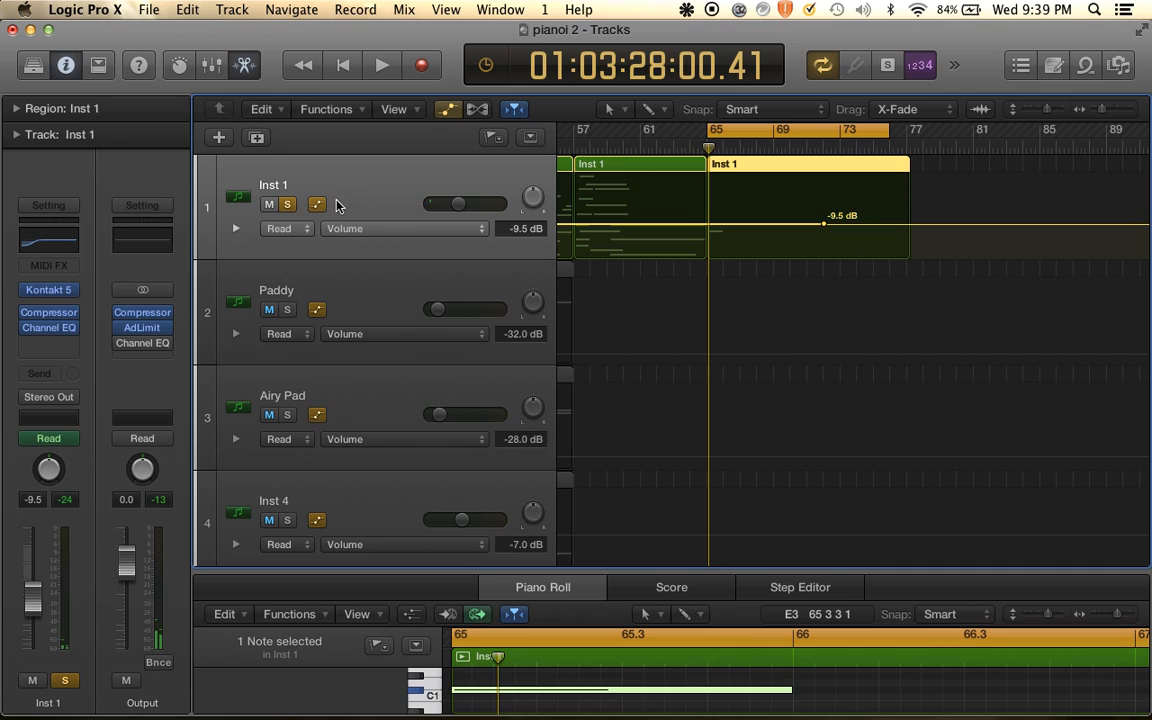
click(289, 205)
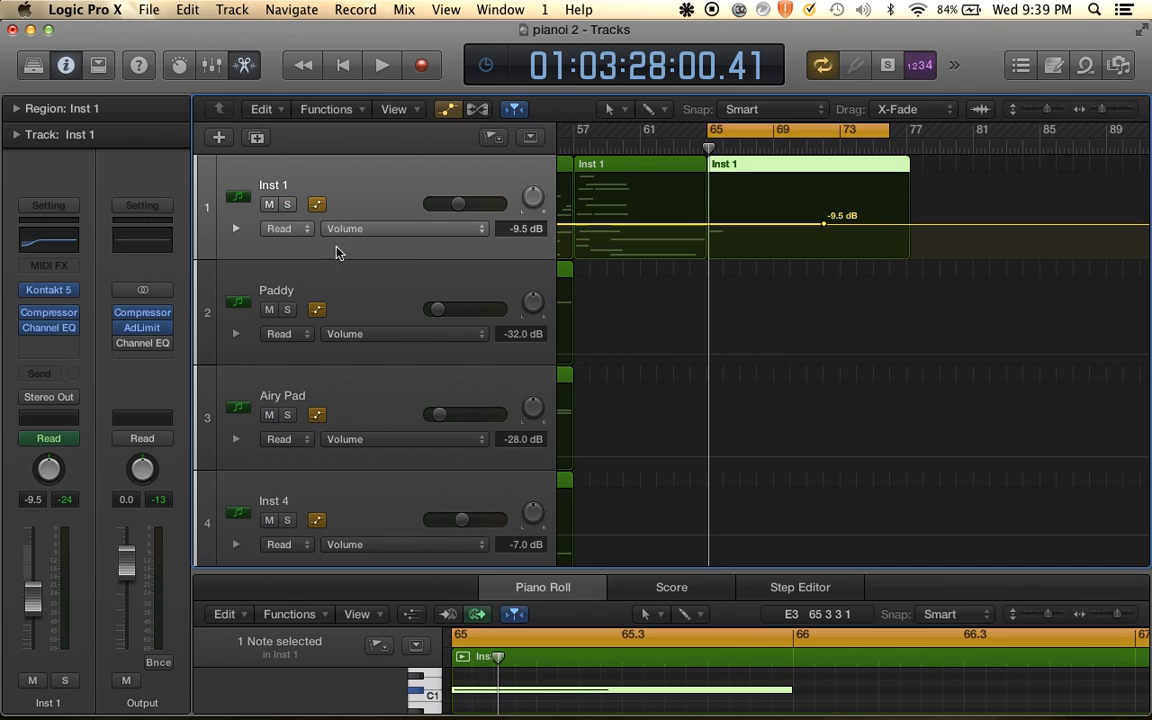
click(289, 205)
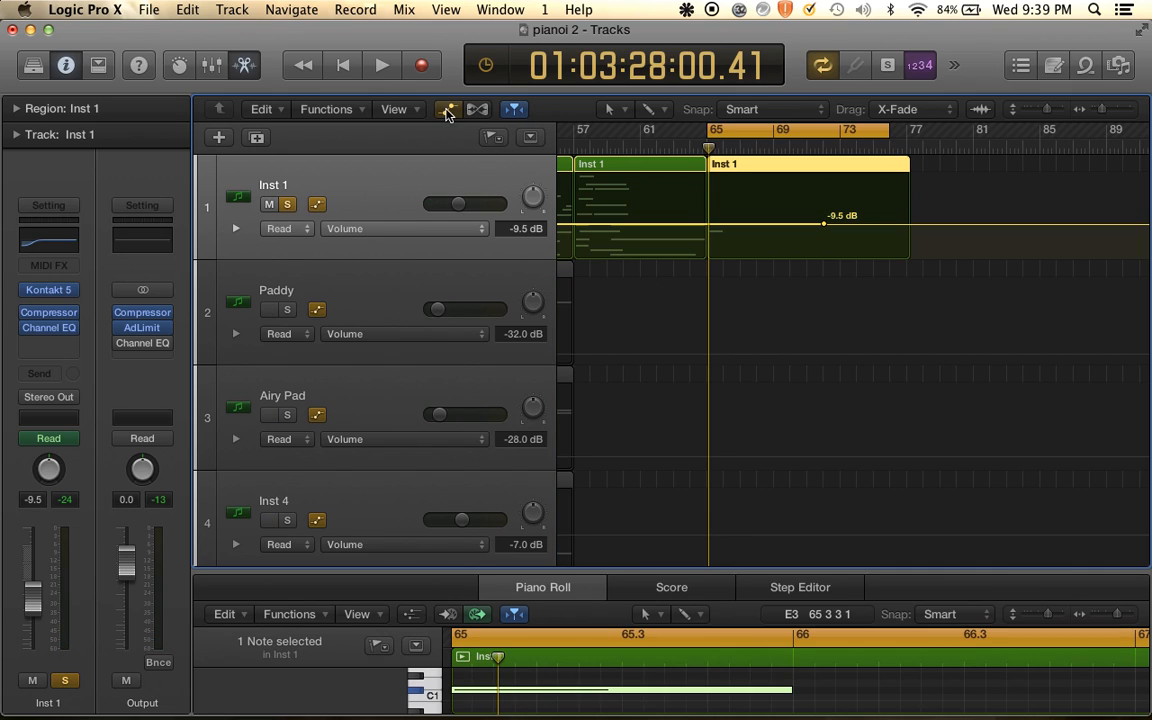
click(447, 112)
Reopen the Inst 1 region at bar 65 in an enlarged Piano Roll and play it back from its start
click(727, 566)
scroll(727, 560, down, 3)
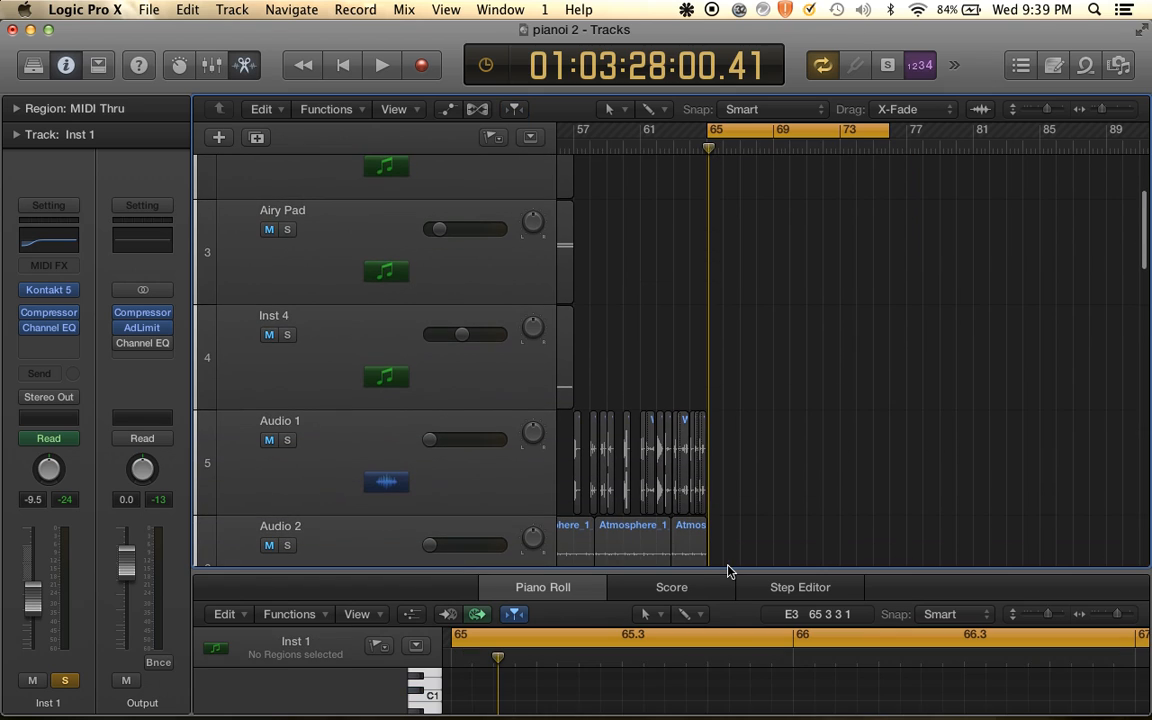
drag(734, 464, 737, 137)
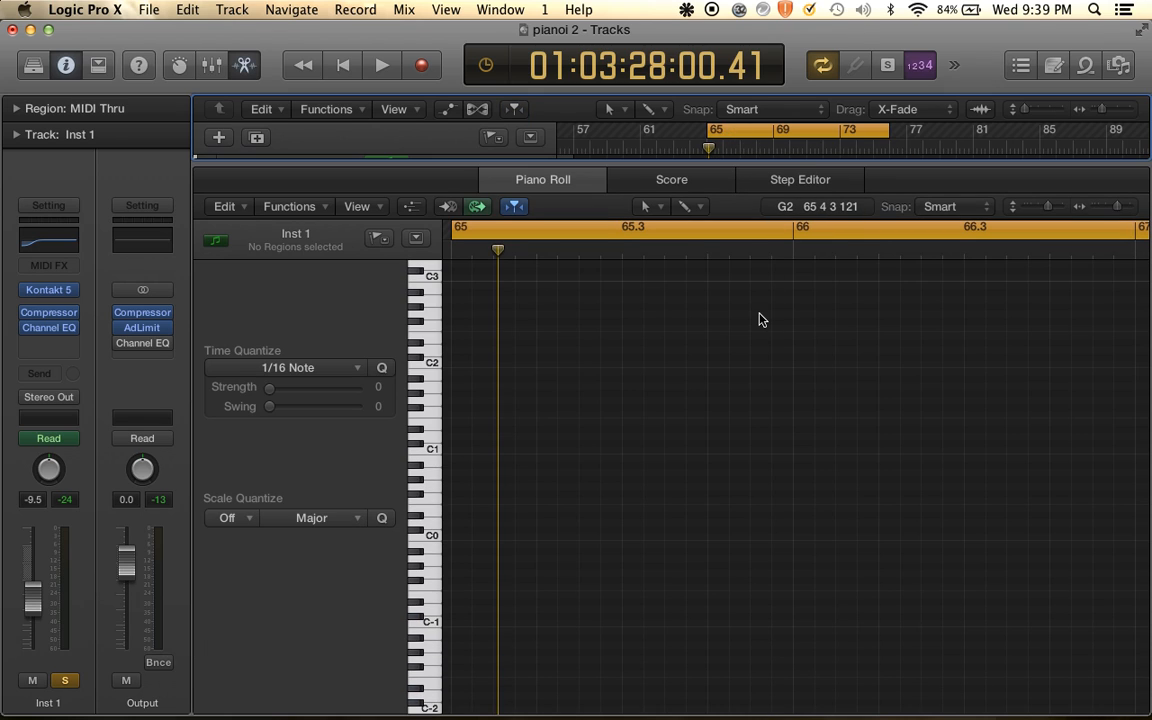
scroll(797, 293, up, 10)
drag(833, 167, 833, 405)
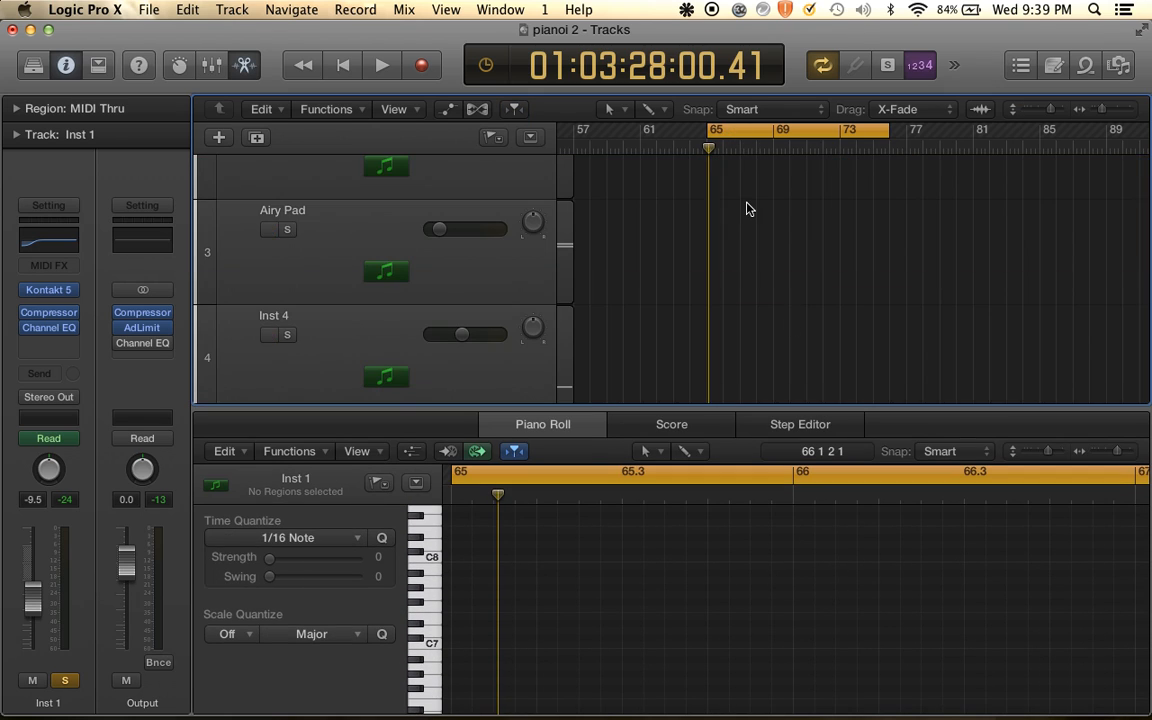
scroll(748, 208, up, 5)
click(748, 208)
key(space)
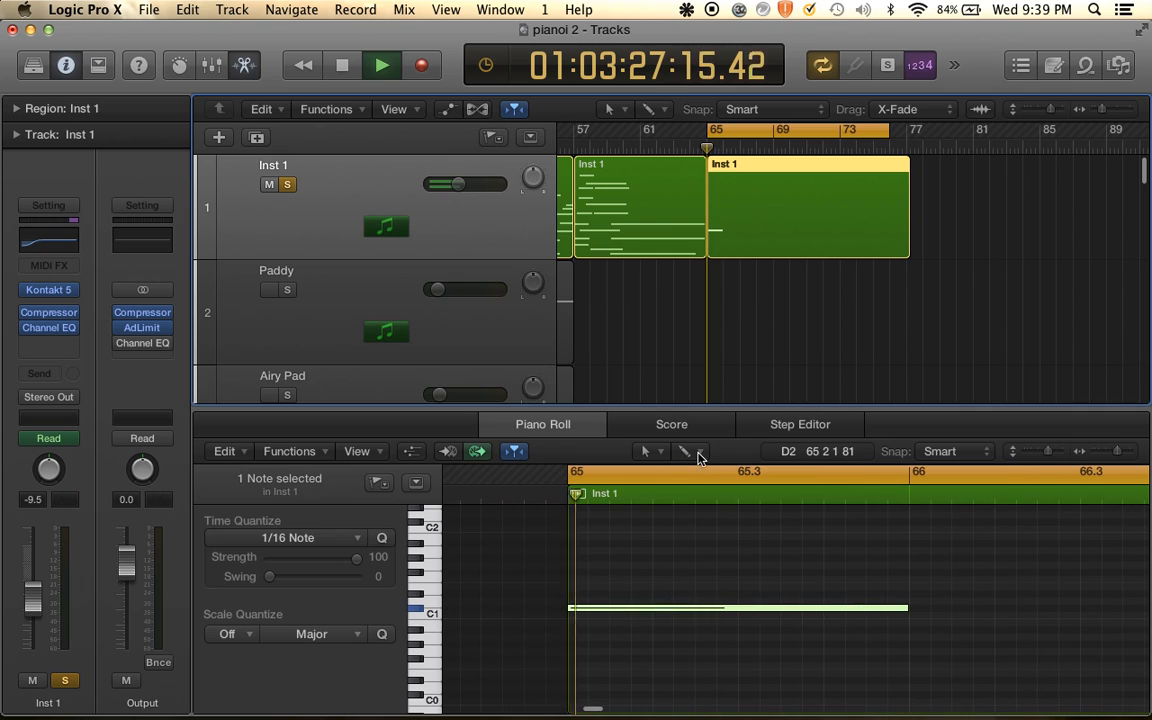
drag(711, 405, 784, 107)
scroll(942, 612, up, 3)
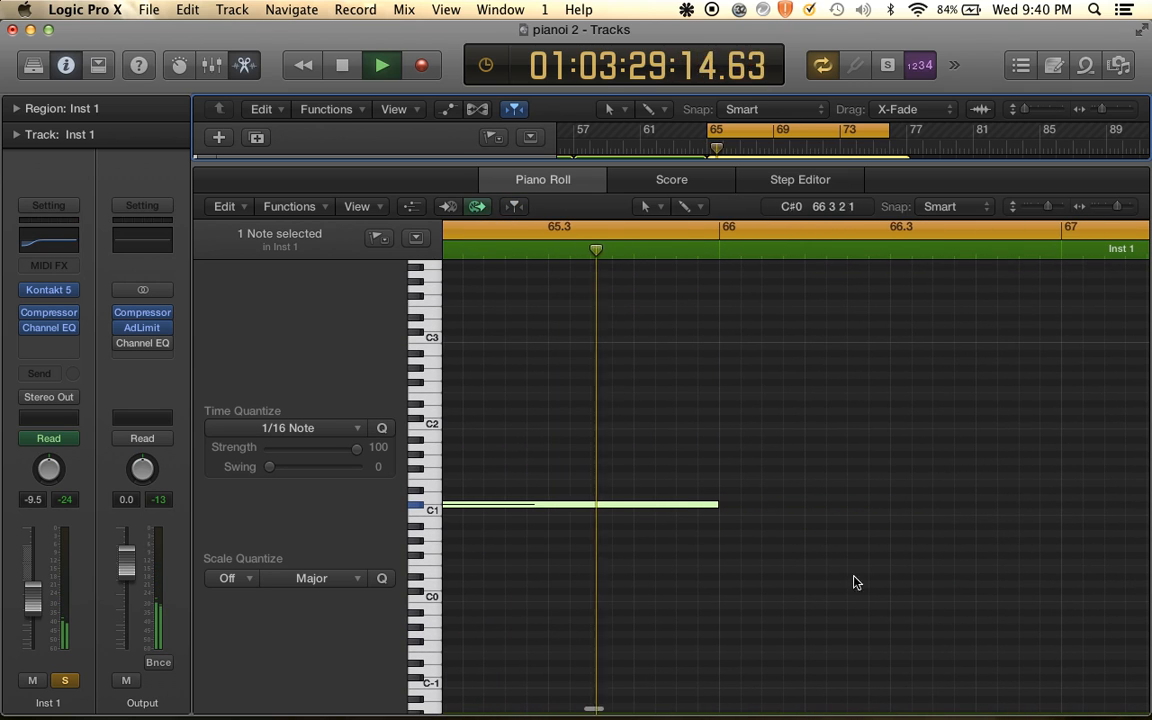
Add one-bar D#1 and F1 notes at bars 66 and 67, following the C#1 note
key(space)
click(729, 494)
key(super+Left)
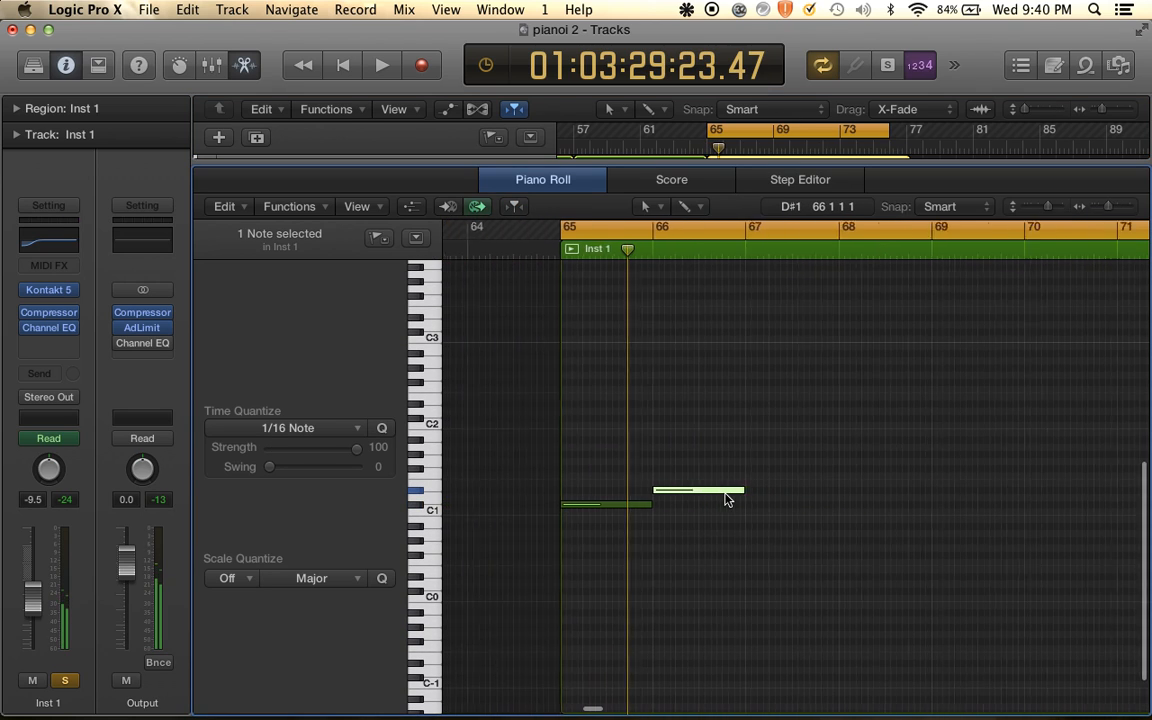
click(770, 486)
drag(790, 485, 789, 477)
key(super+Right)
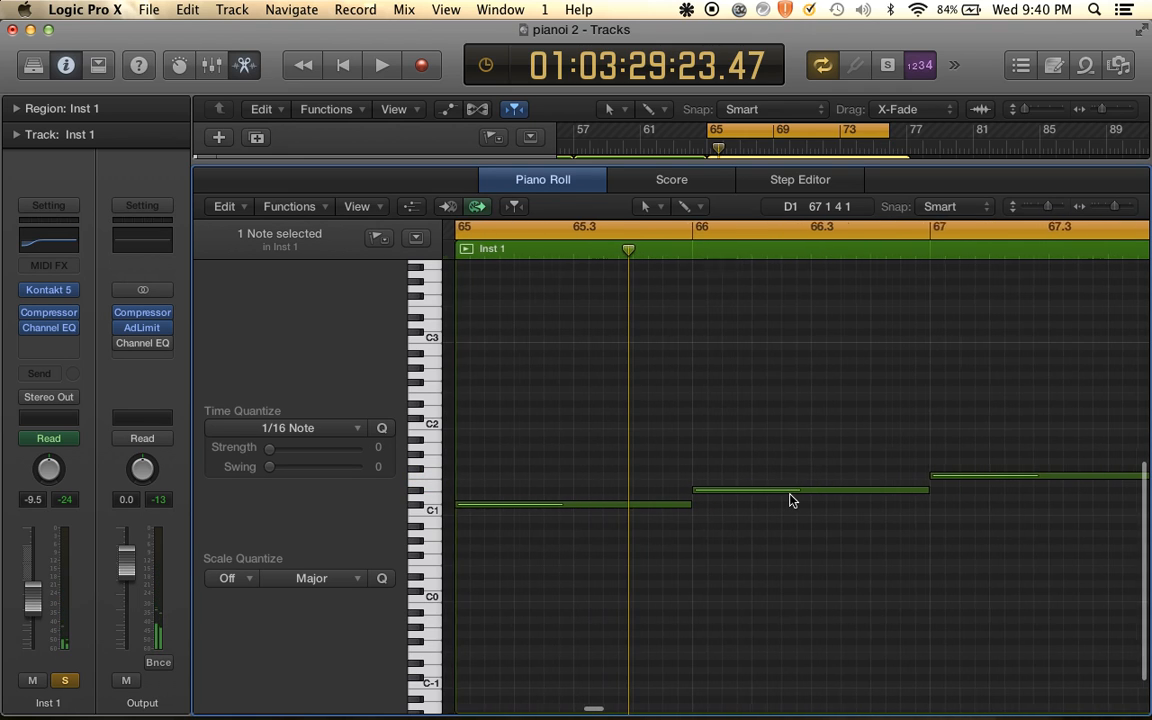
Add a one-bar G#2 note above the C#1 at bar 65 and audition the pair
scroll(632, 406, right, 1)
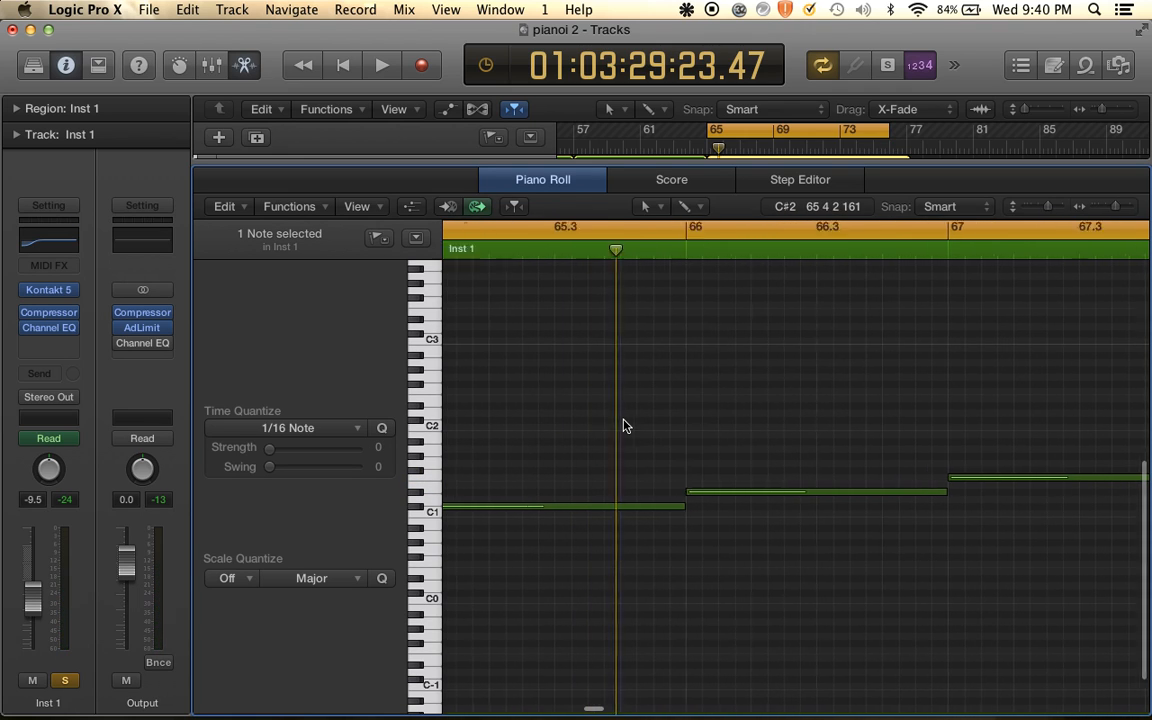
scroll(625, 425, left, 5)
key(space)
key(space)
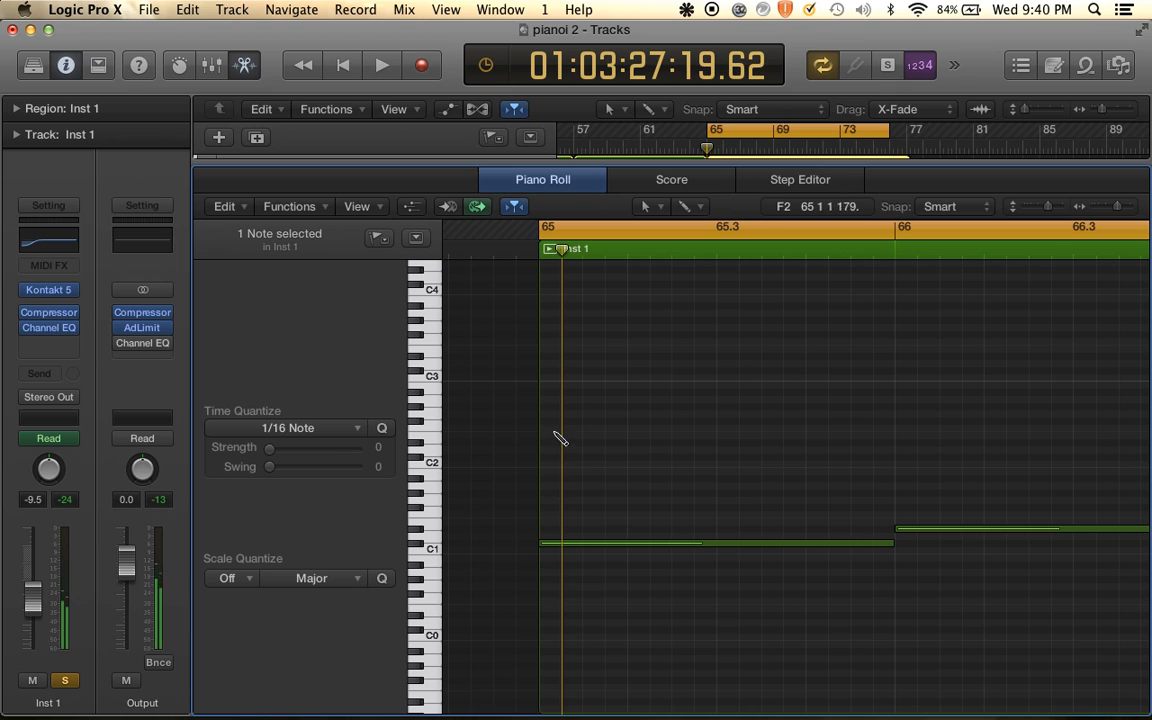
drag(553, 424, 558, 411)
key(space)
scroll(773, 451, right, 3)
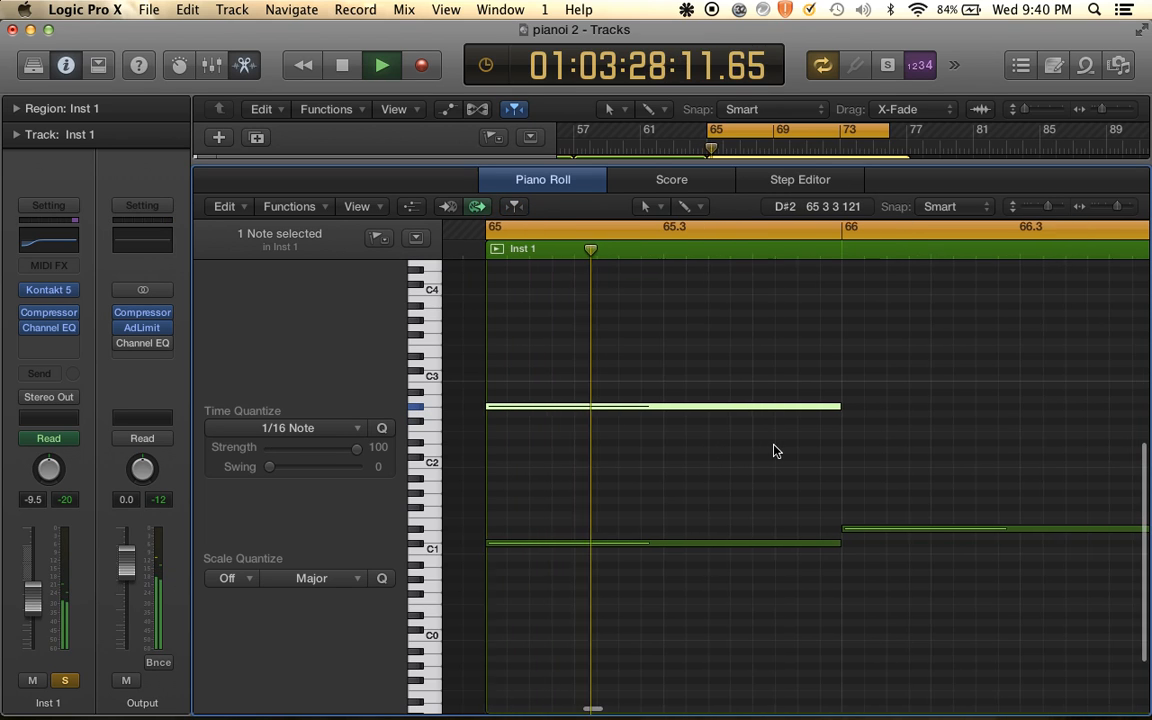
key(space)
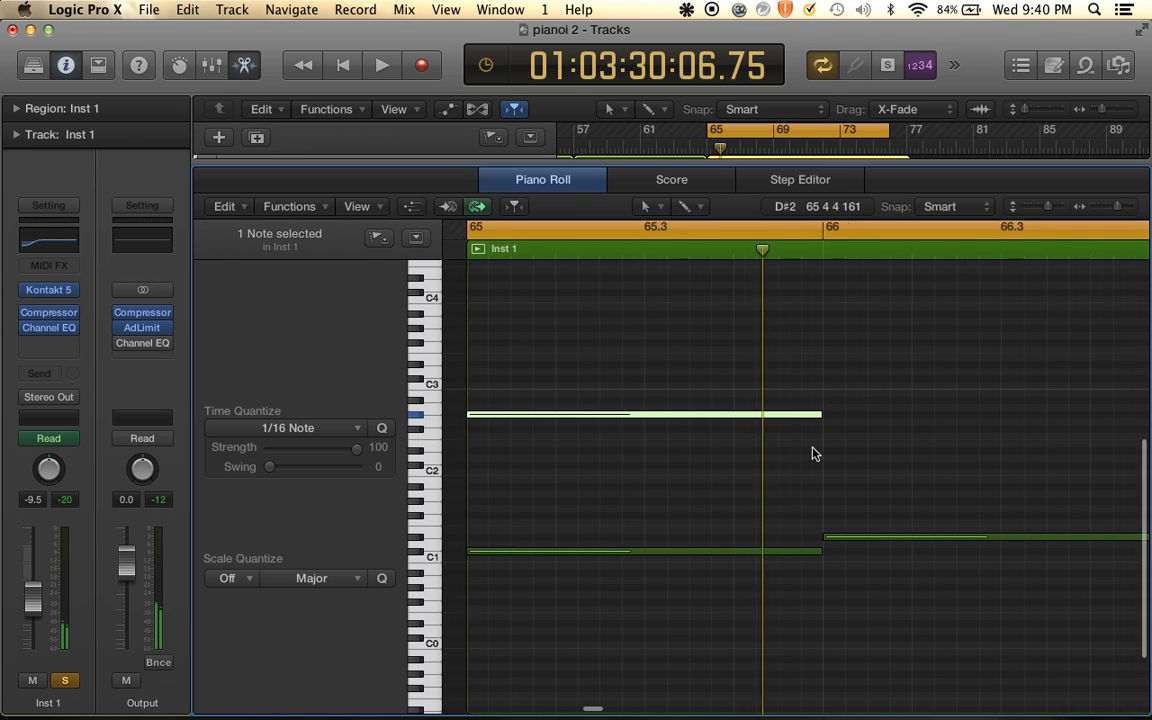
scroll(605, 440, left, 2)
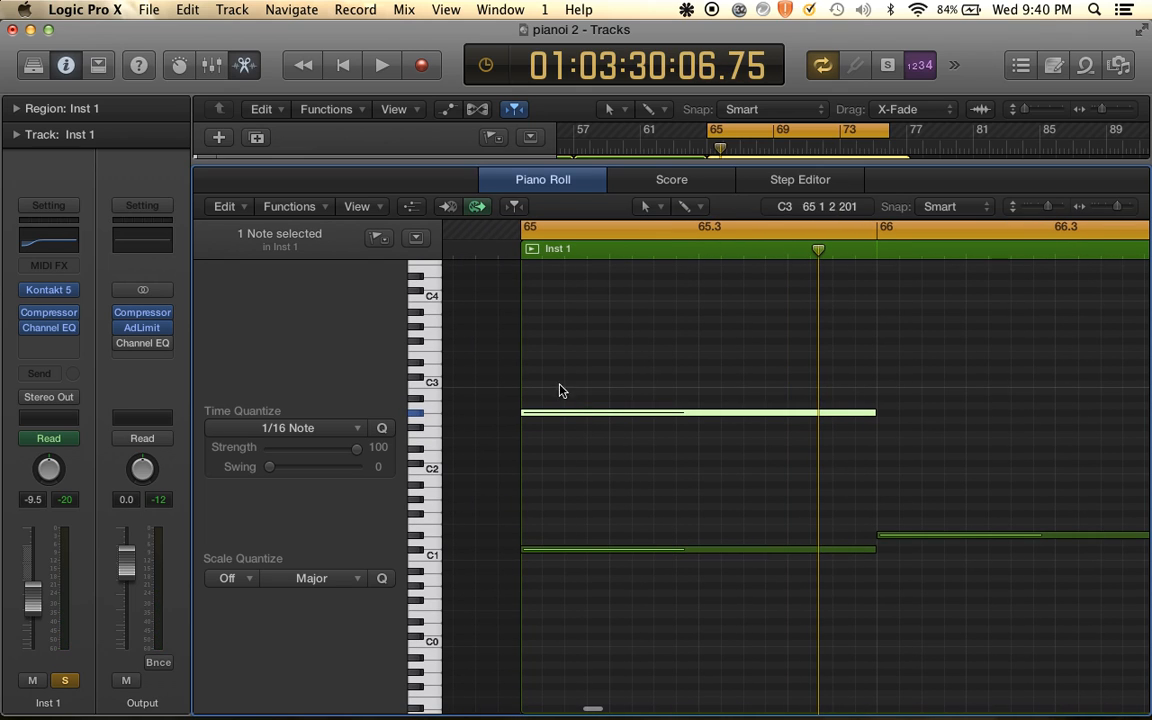
Add a one-bar D#2 note to the chord at bar 65 and audition it
drag(539, 412, 548, 452)
key(space)
key(space)
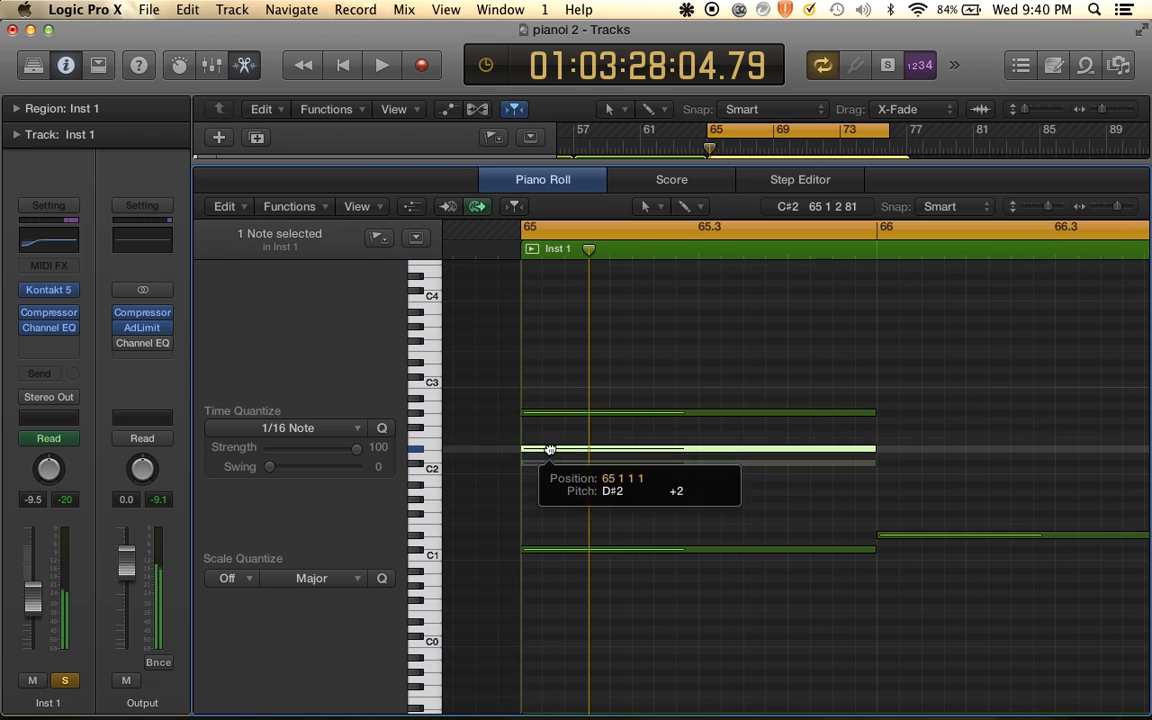
key(space)
key(space)
key(space)
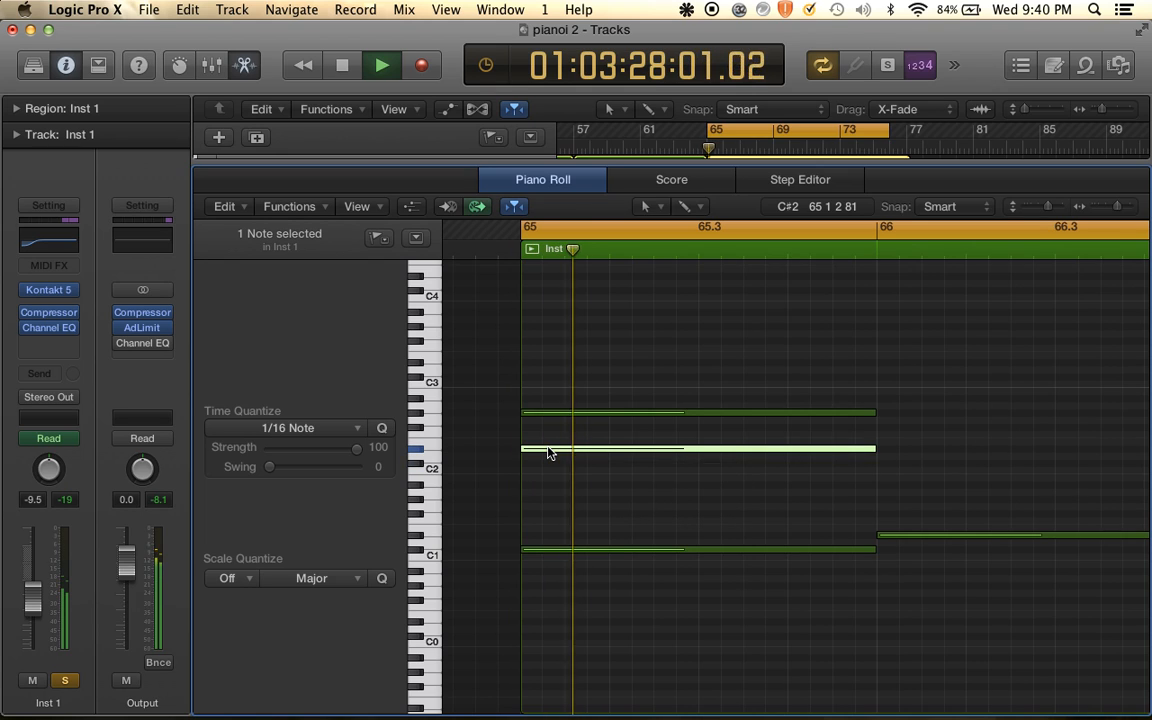
key(space)
Add a one-bar C#3 note to the bar 65 chord, raise it to F3, and audition the chord
click(554, 413)
drag(554, 413, 548, 378)
key(space)
key(space)
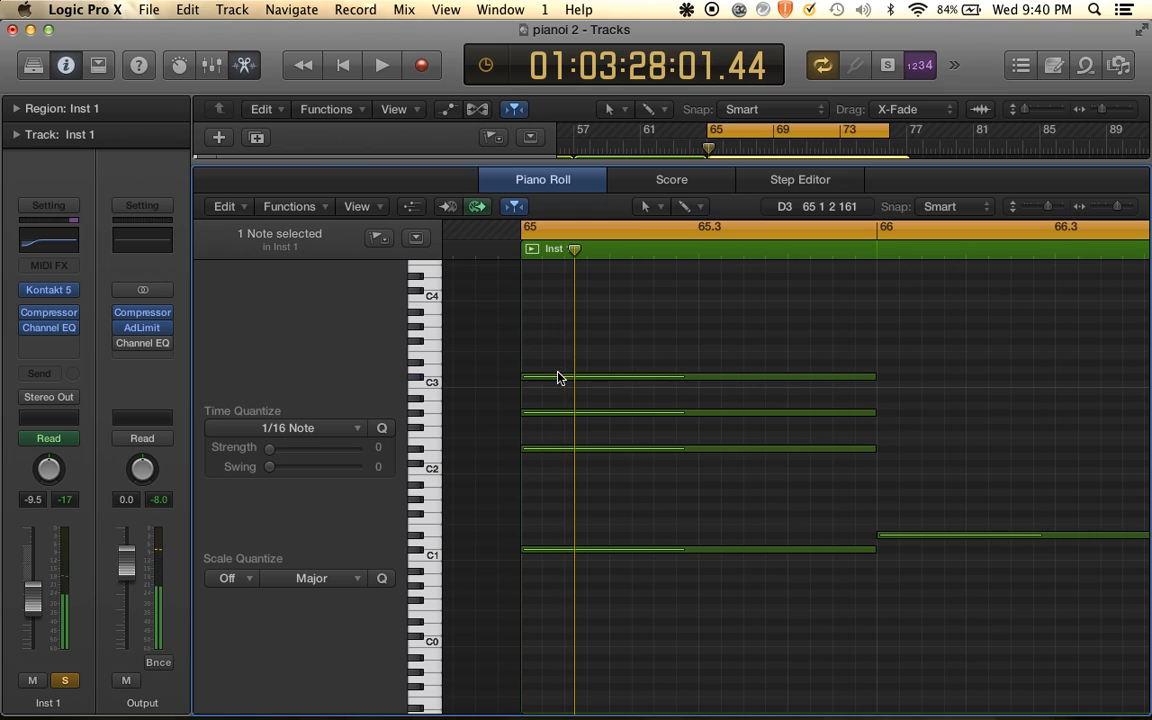
drag(557, 380, 557, 347)
key(space)
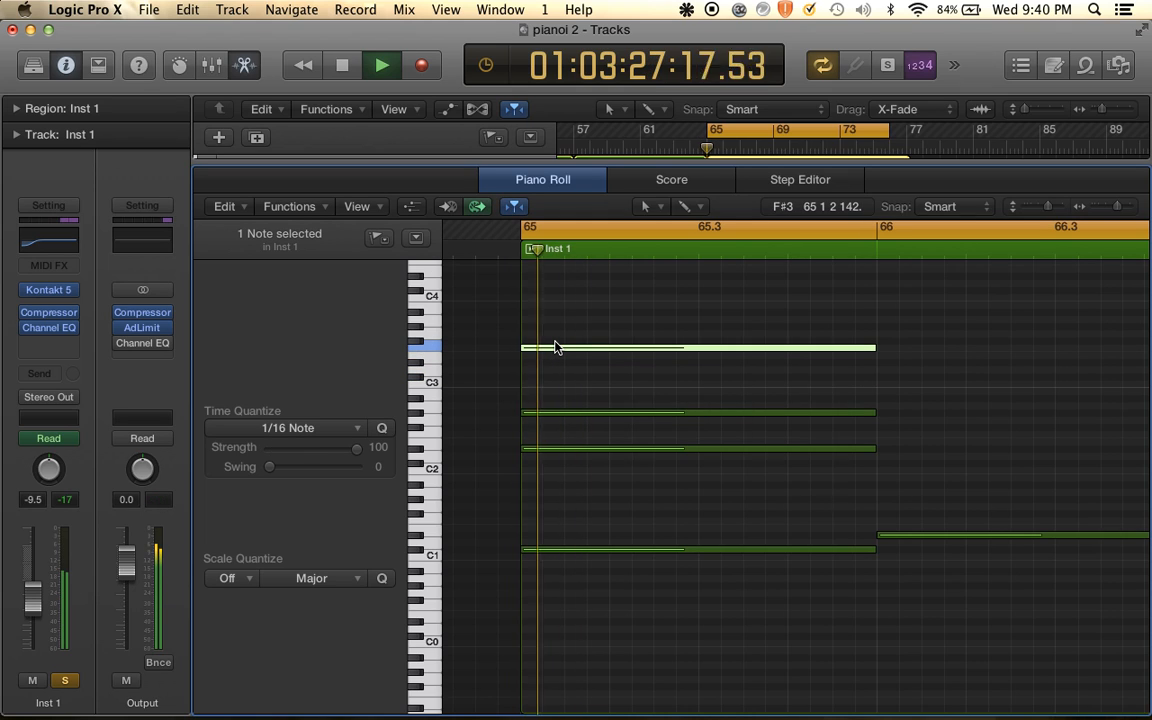
key(space)
Replay the bar 65 chord, move its D#2 note up to C#3, and audition the change
click(568, 548)
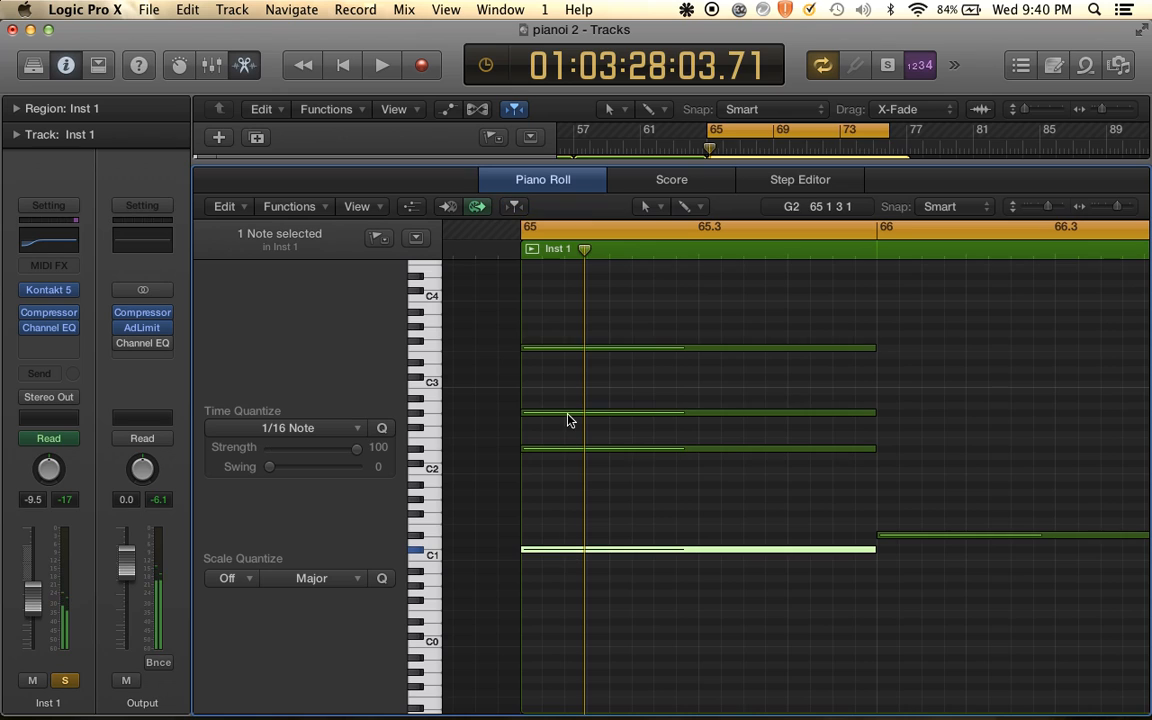
key(space)
key(space)
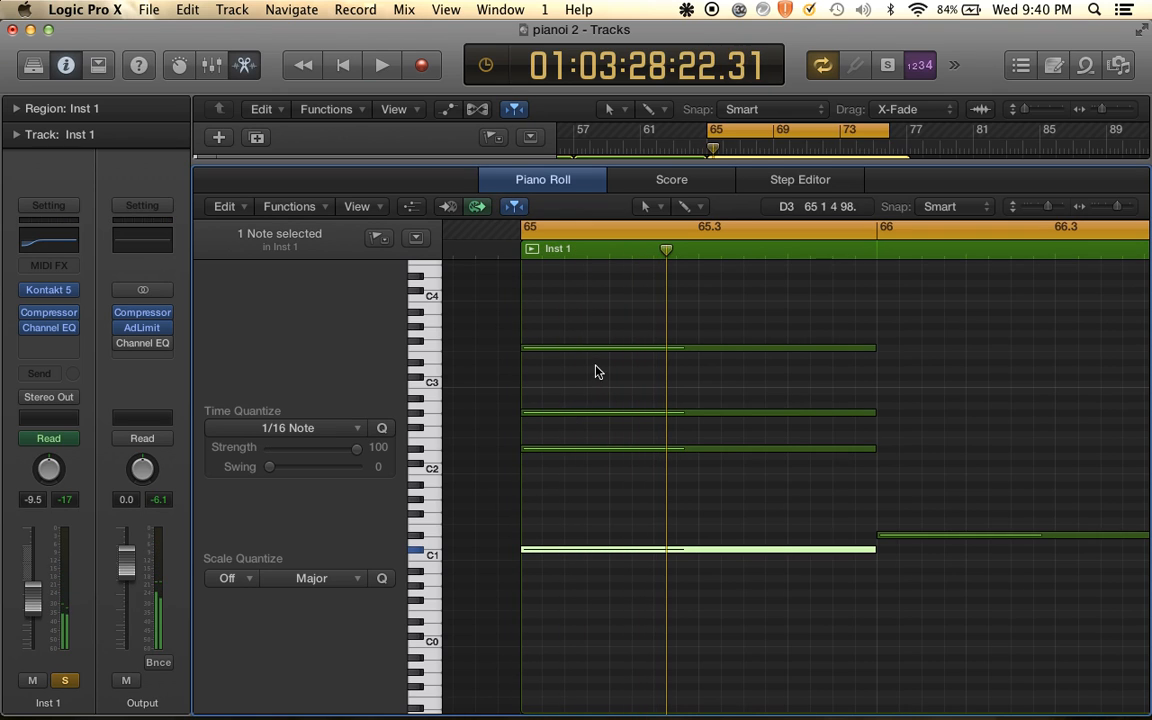
drag(565, 449, 567, 383)
key(space)
key(space)
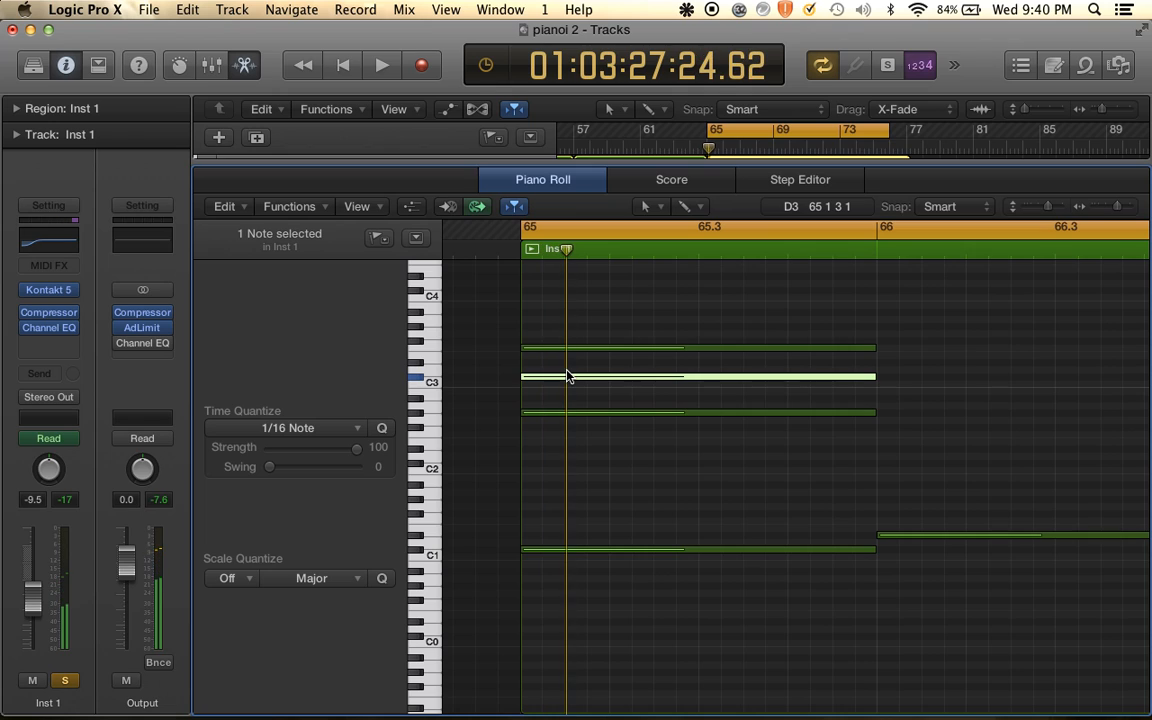
Delete all the upper chord notes at bar 65, keeping only the C#1 note
key(Delete)
drag(600, 307, 599, 460)
key(Delete)
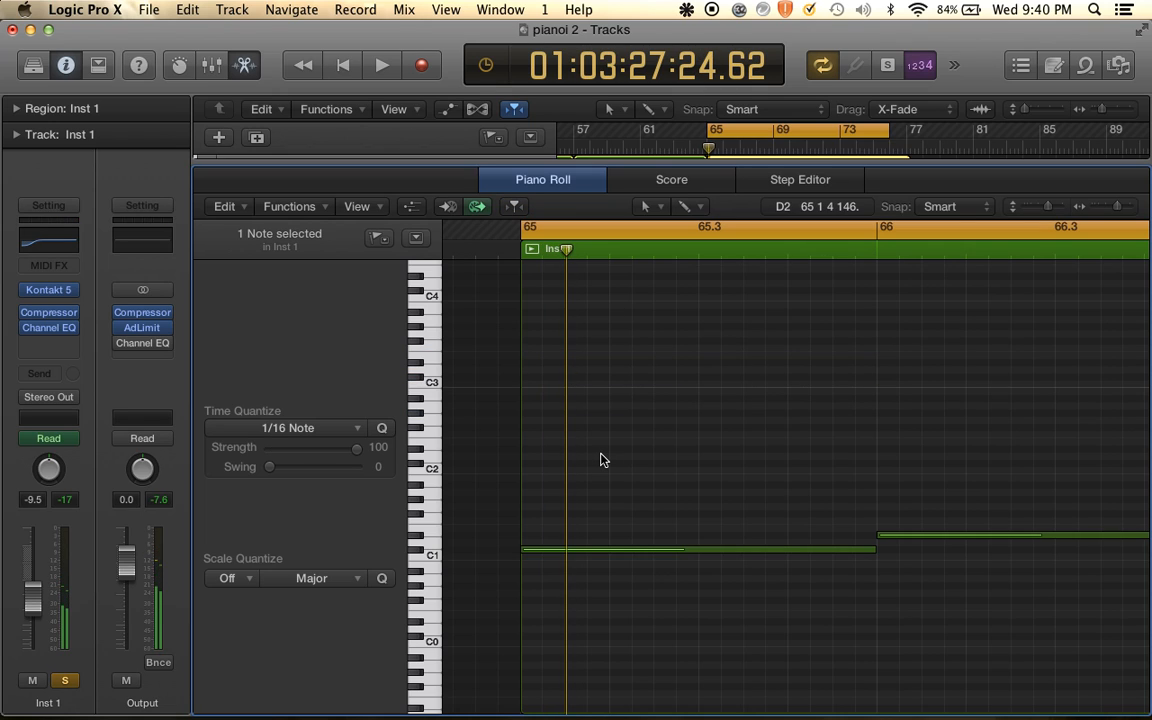
Add a one-bar G#1 note at bar 65, raise it an octave to G#2, and audition it with the bass note
key(space)
key(space)
click(527, 499)
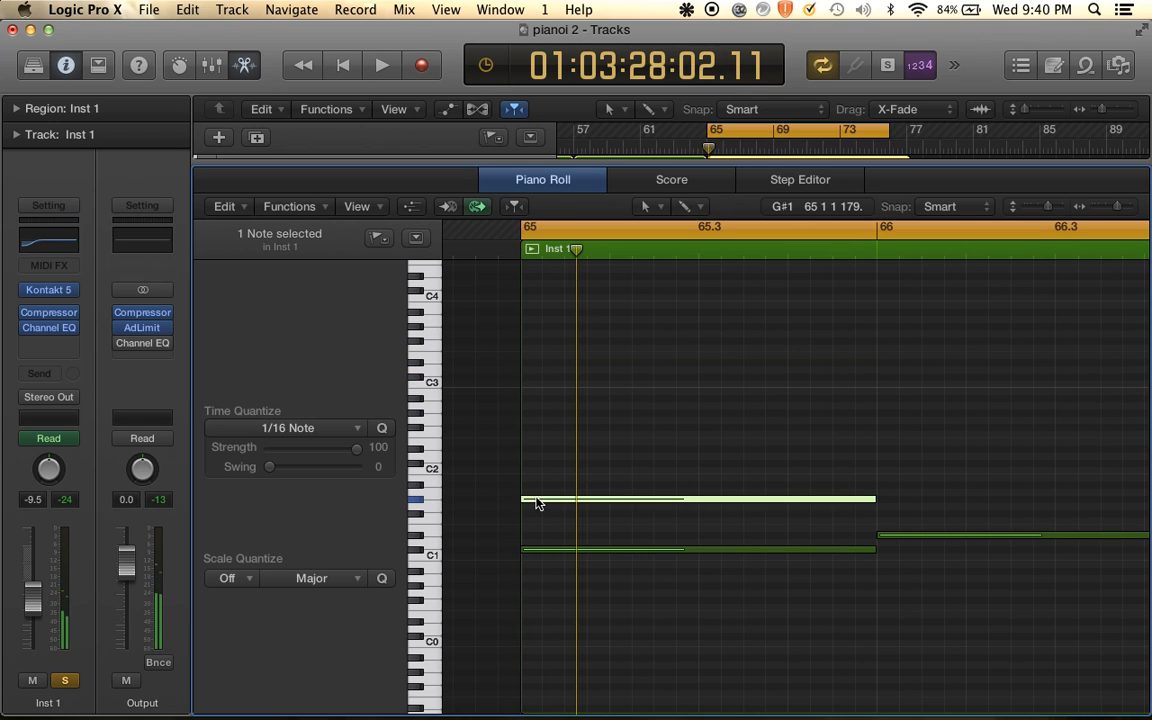
drag(536, 502, 533, 414)
key(space)
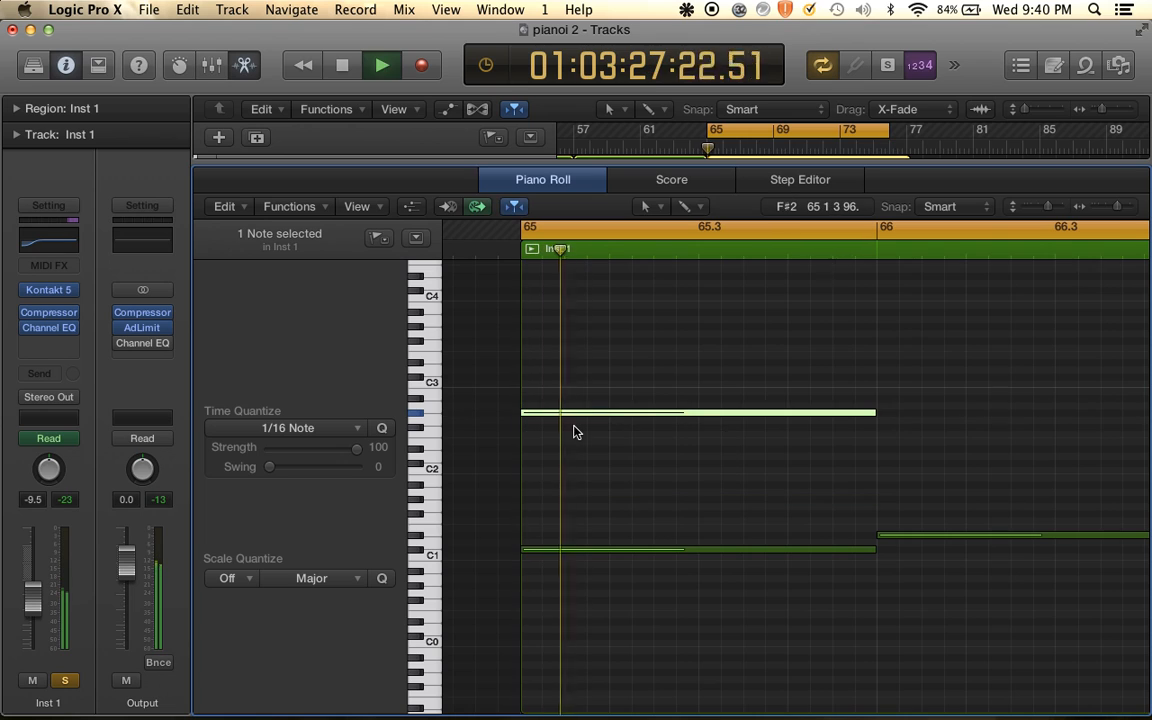
key(space)
key(space)
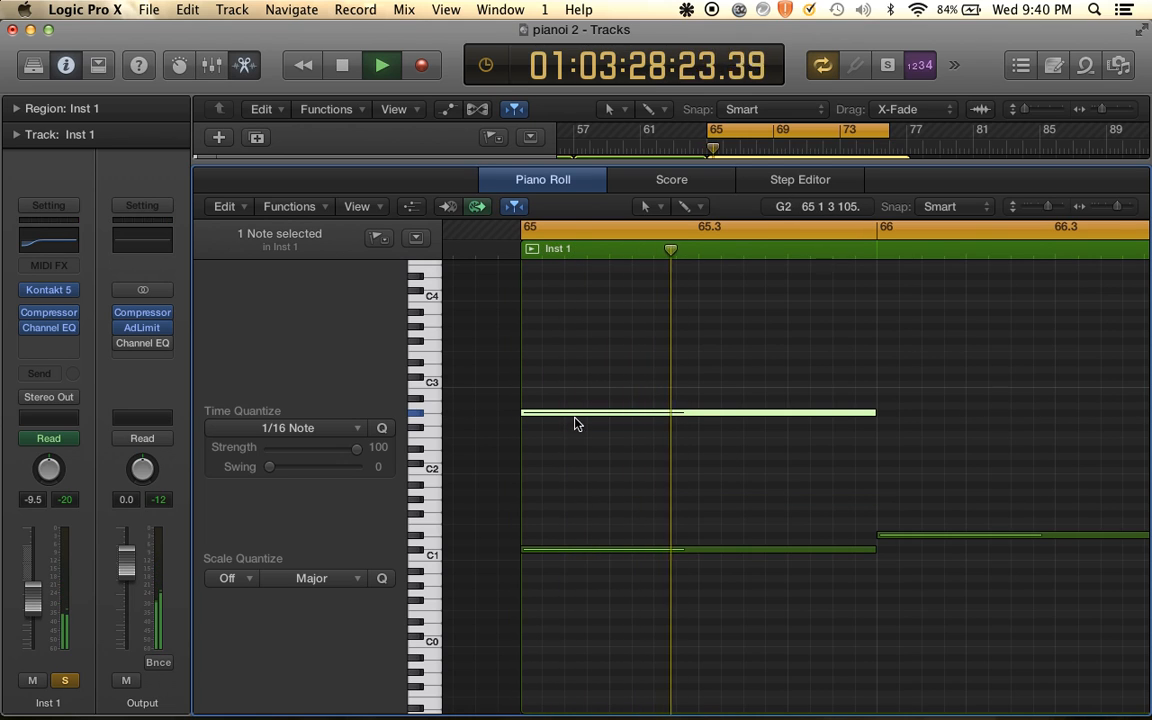
scroll(702, 424, down, 5)
key(space)
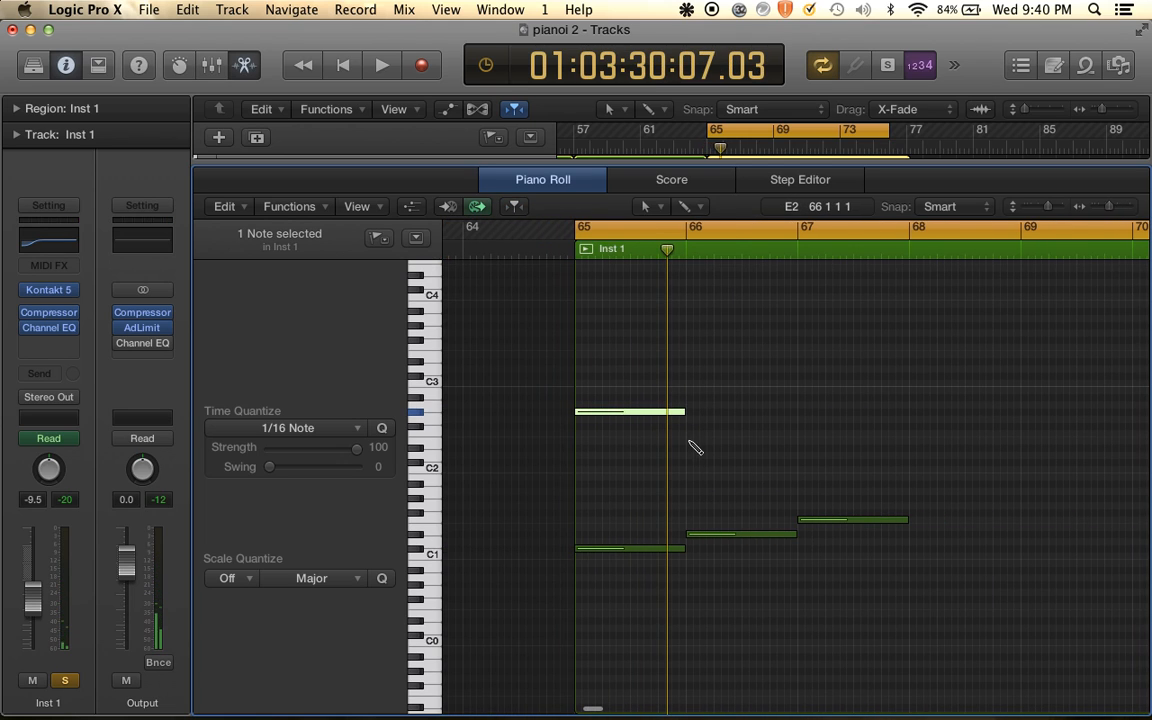
Add a one-bar note at bar 66, set its pitch to D#2, and play back from bar 65
click(688, 435)
drag(702, 437, 702, 450)
key(space)
scroll(702, 450, up, 2)
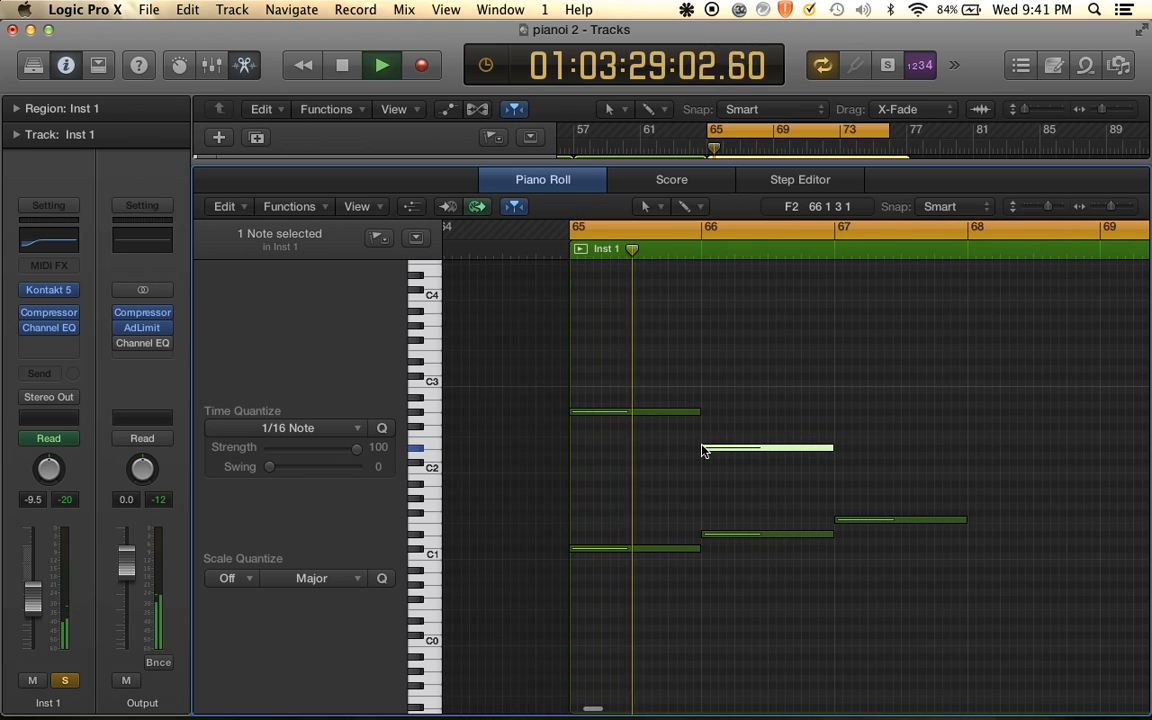
key(space)
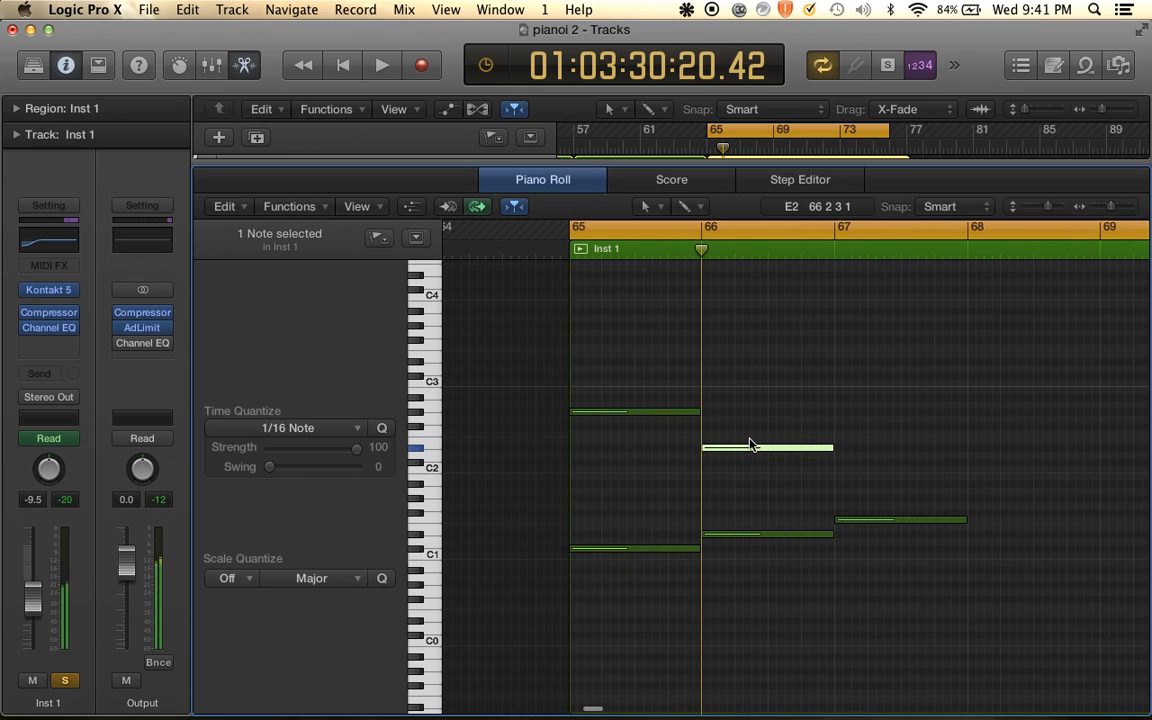
Raise the upper note at bar 66 to G2 and audition bars 65 and 66
drag(744, 450, 745, 428)
key(space)
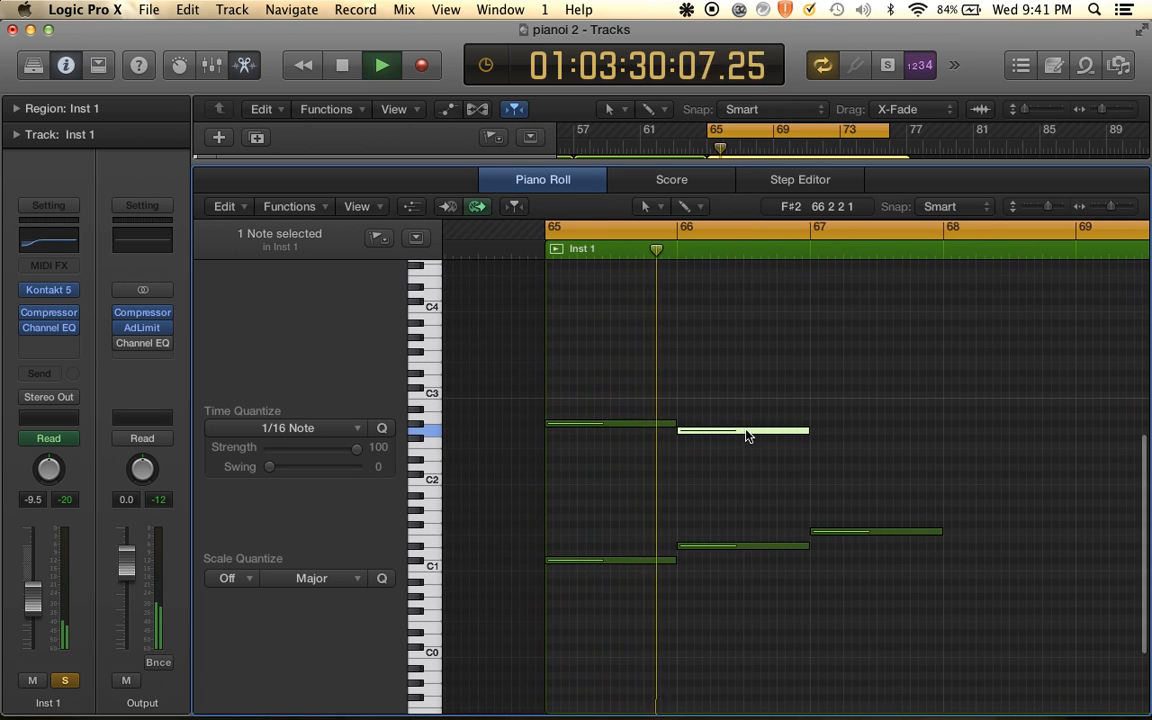
key(super+Right)
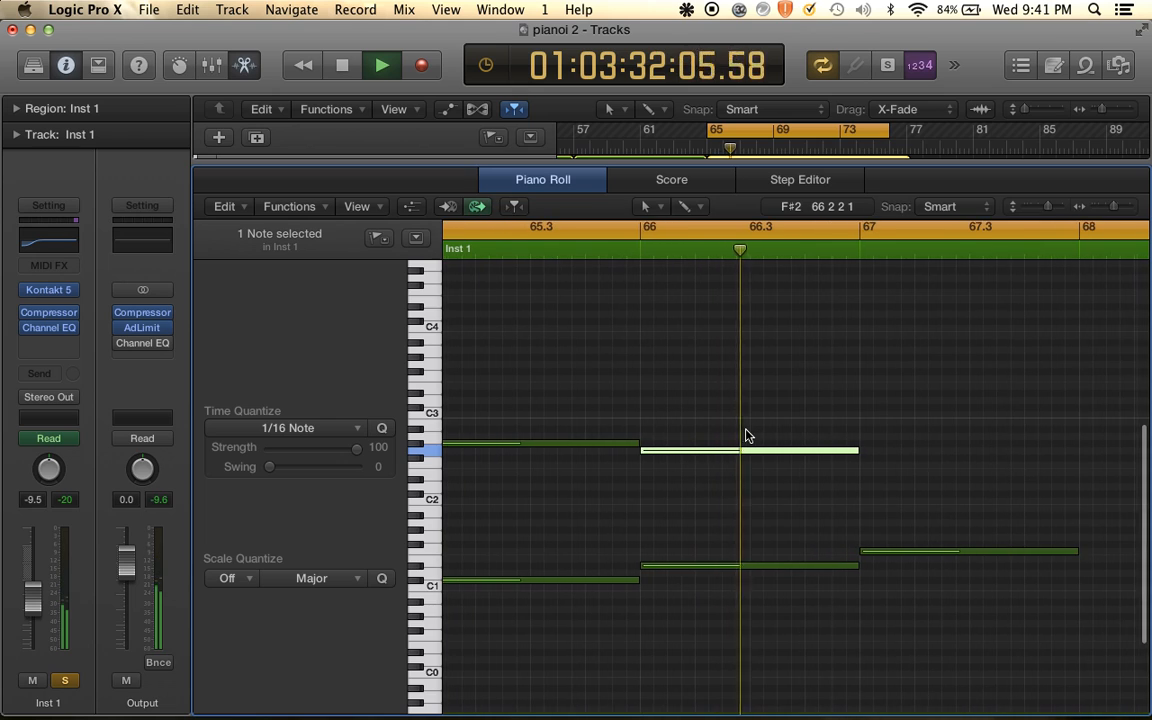
key(space)
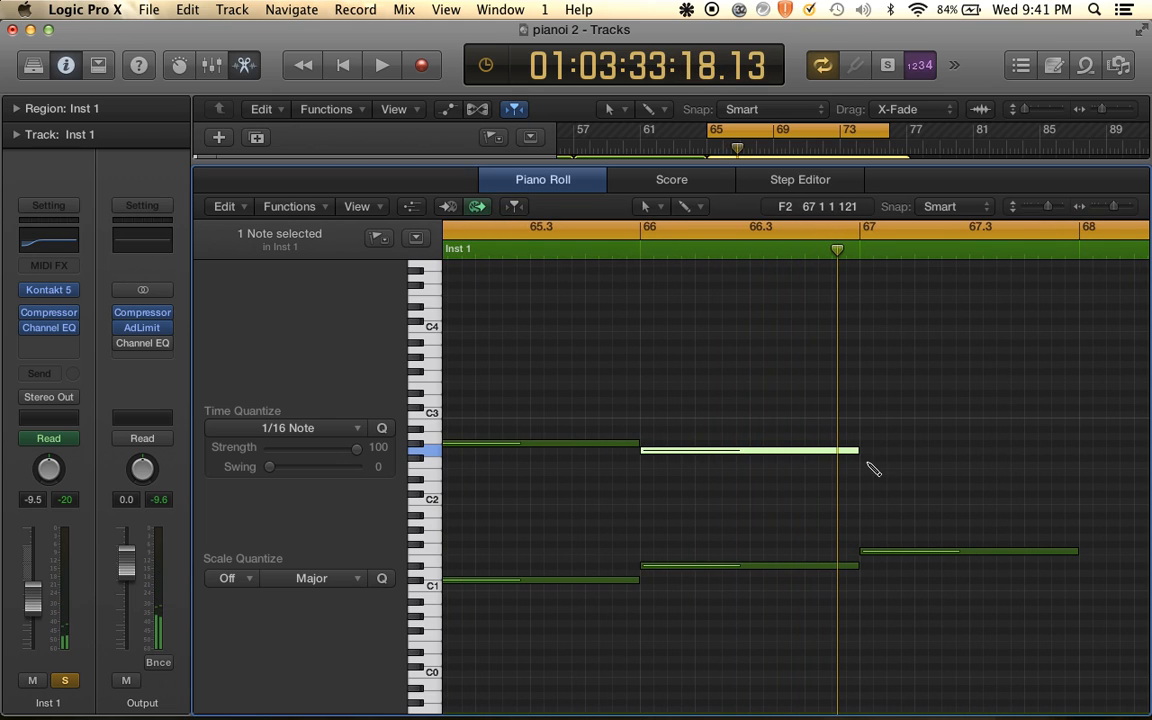
Add a one-bar G#2 note above the F1 at bar 67 and play the region from bar 65
click(866, 445)
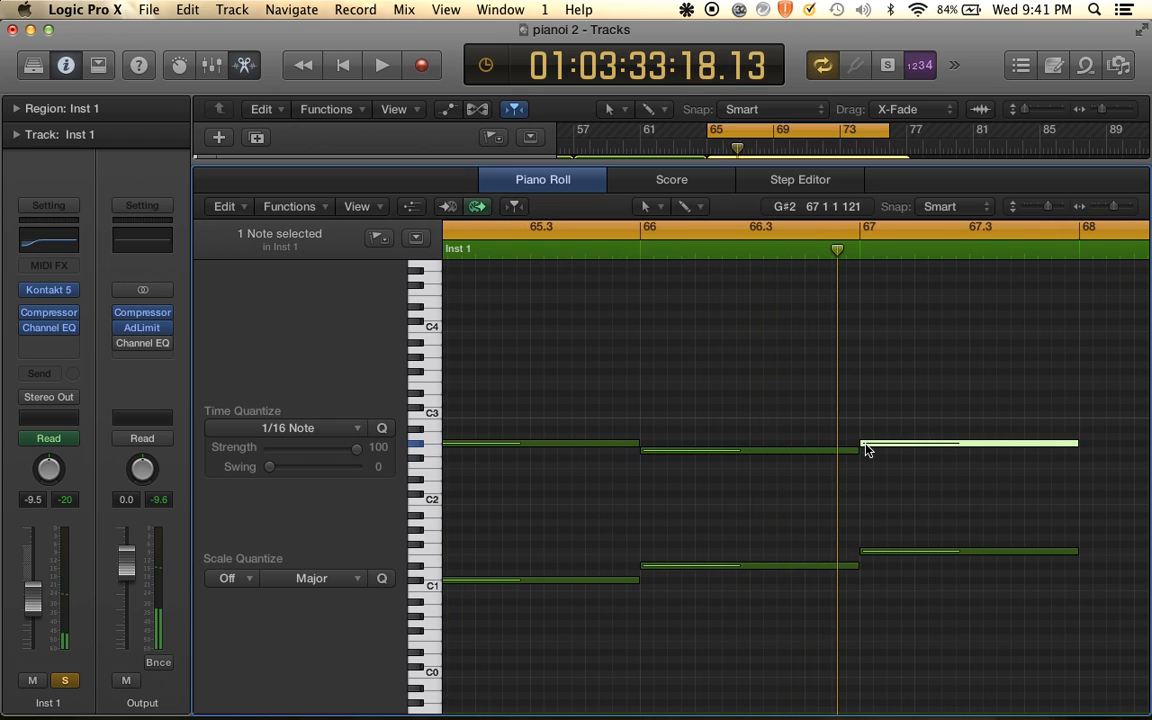
key(space)
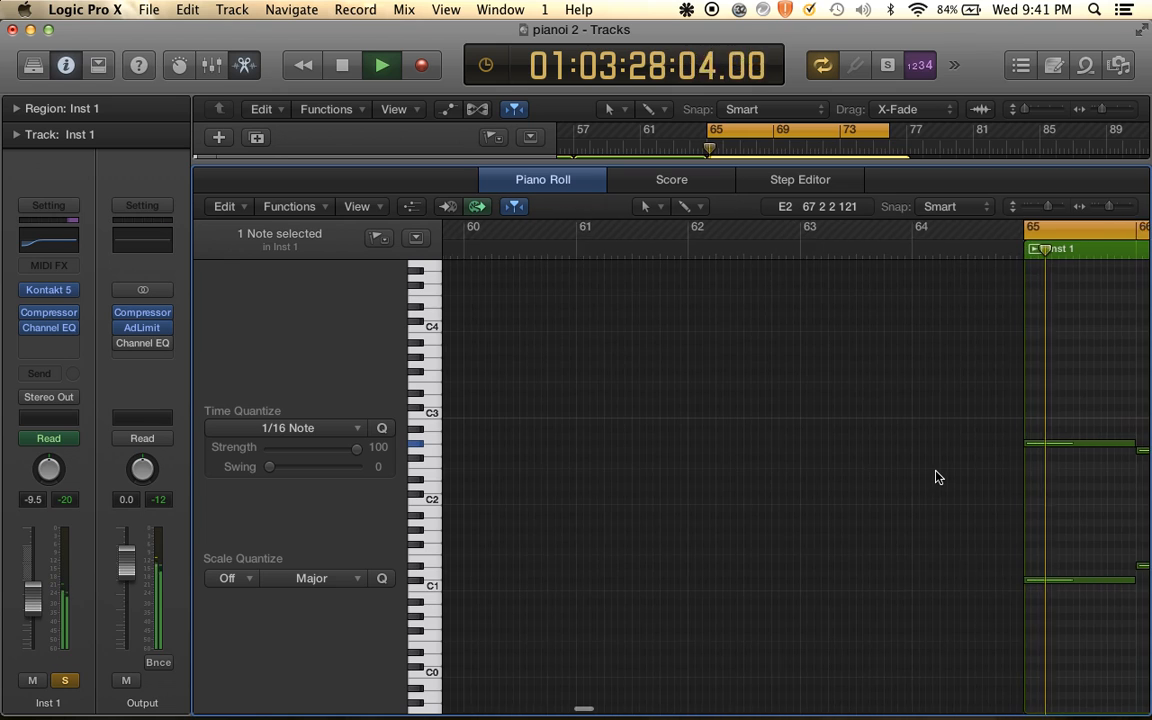
key(super+Left)
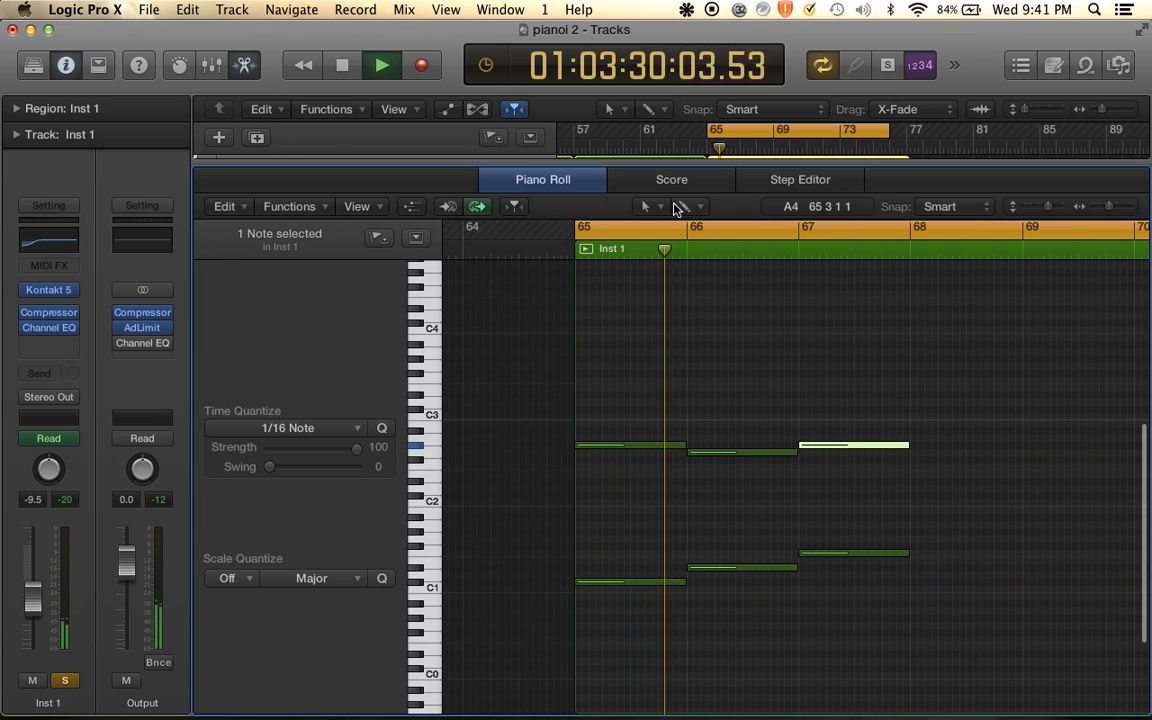
Set the cycle range to bars 65 through 69 and lengthen both notes at bar 67 to two bars
click(1010, 232)
drag(1022, 232, 578, 245)
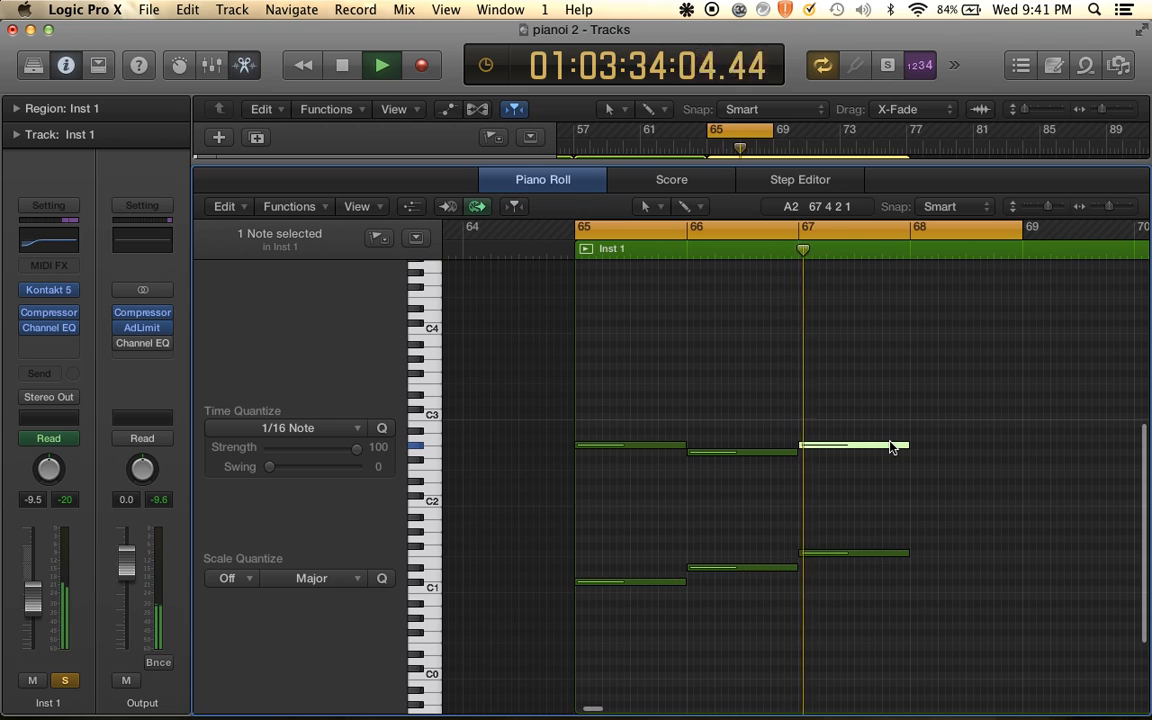
key(super+Right)
scroll(893, 447, right, 3)
key(space)
drag(804, 382, 1016, 550)
click(580, 451)
scroll(588, 488, left, 2)
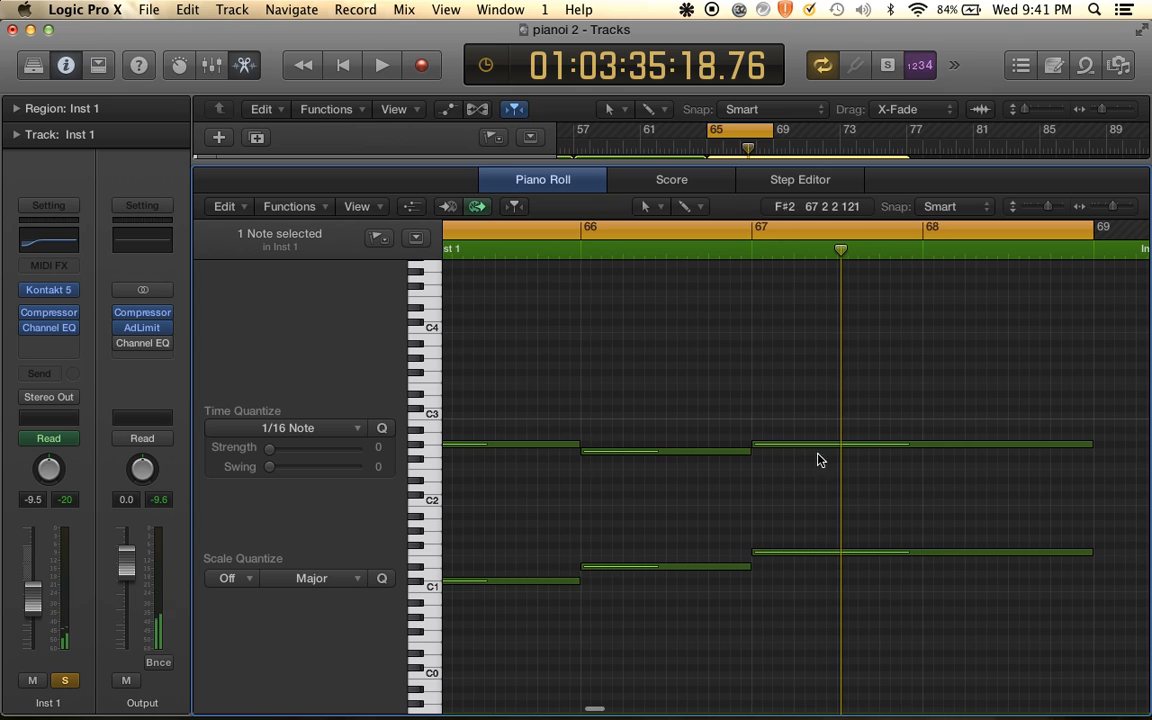
scroll(805, 437, left, 3)
key(super+Right)
key(super+Right)
key(super+Right)
key(super+Right)
key(super+Right)
scroll(690, 469, left, 4)
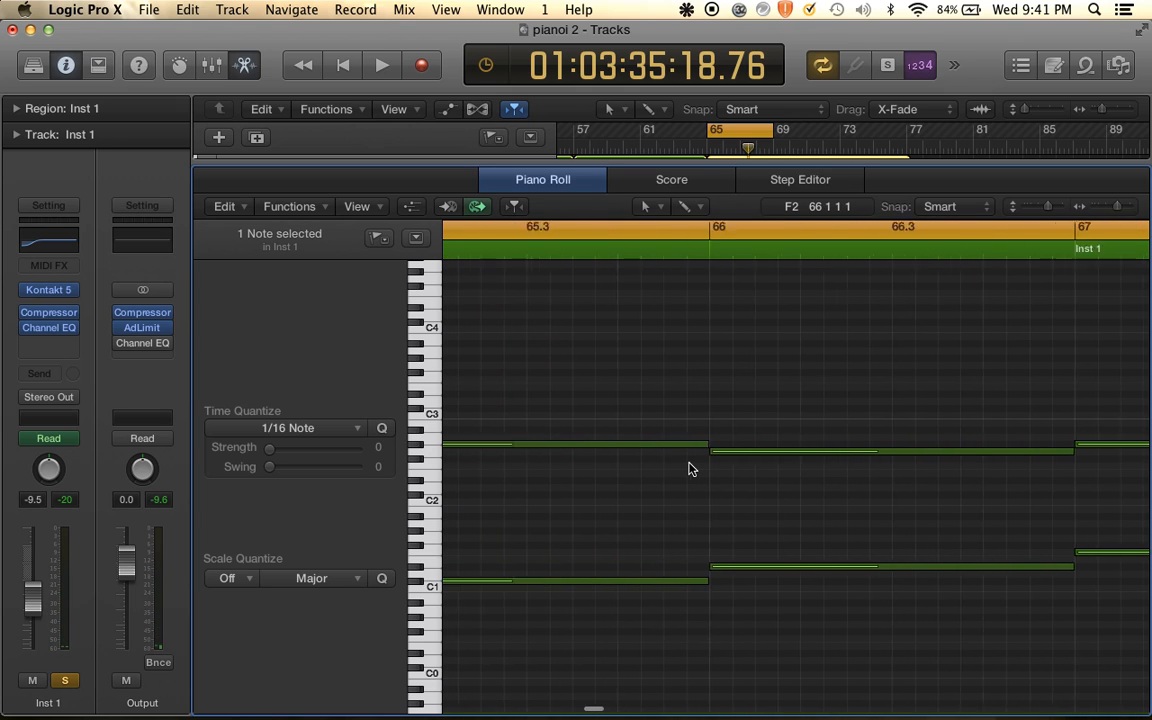
key(super+Left)
key(super+Left)
key(super+Left)
key(super+Left)
key(super+Left)
scroll(866, 463, right, 3)
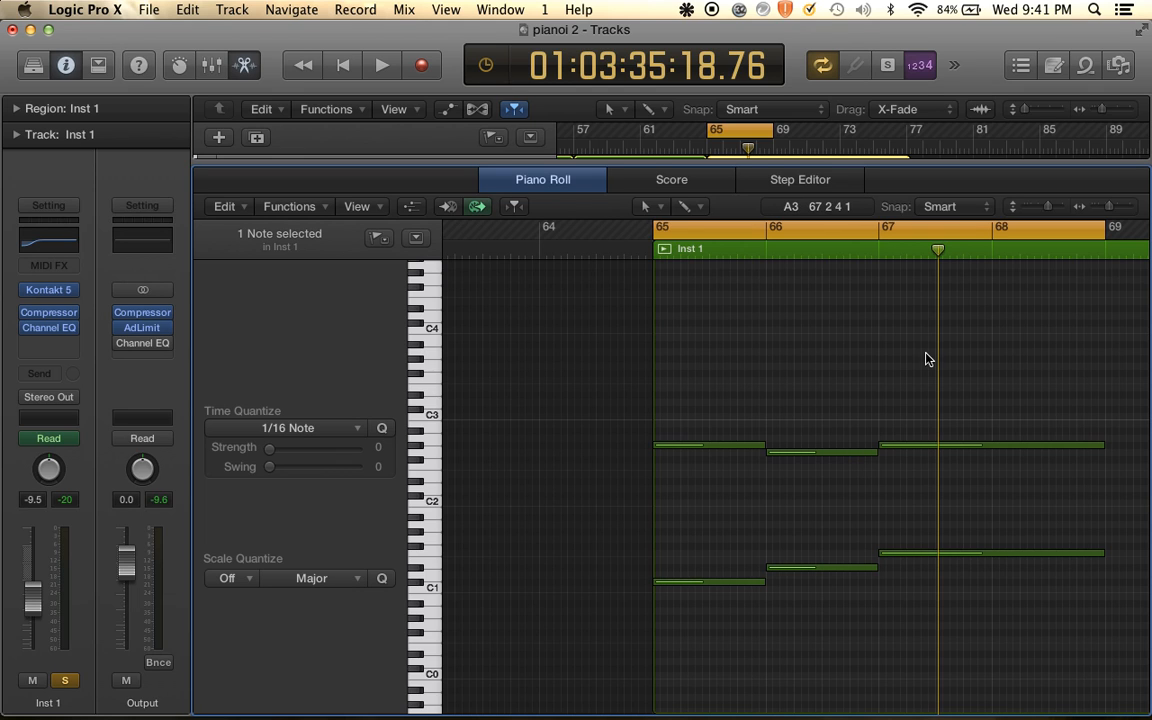
Add a one-bar note near the start of bar 65, set its pitch to D#2, and audition it
key(super+Right)
key(super+Right)
key(super+Right)
scroll(808, 438, left, 3)
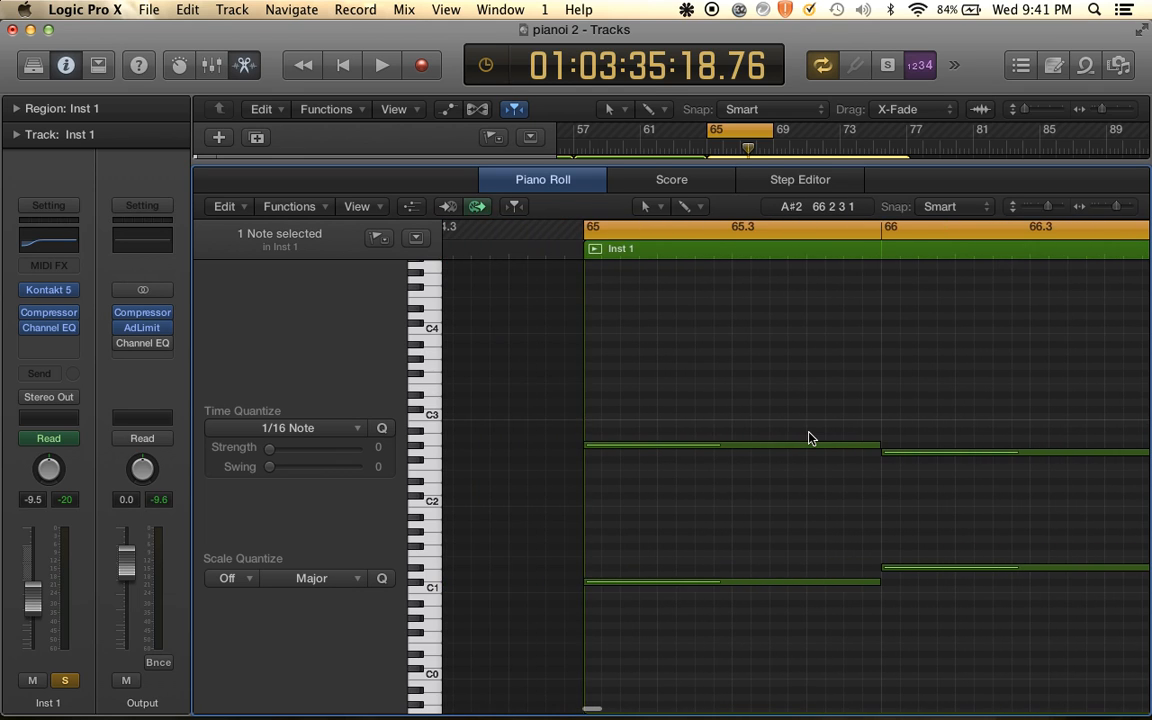
key(space)
key(space)
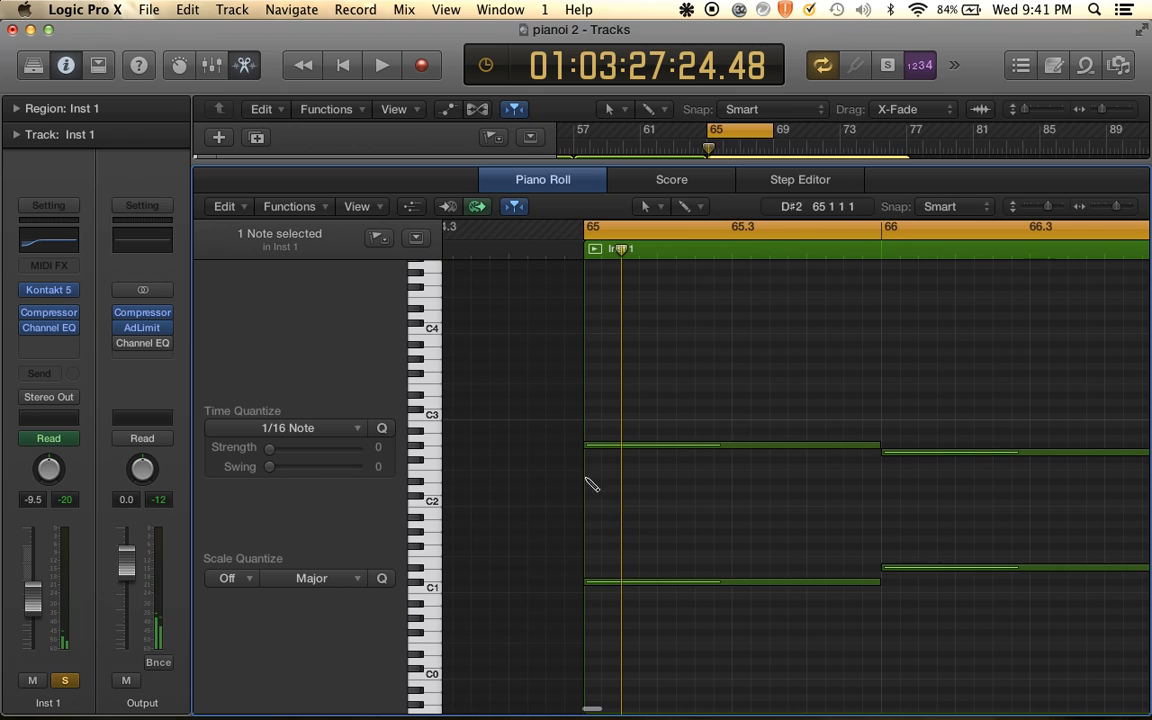
click(603, 475)
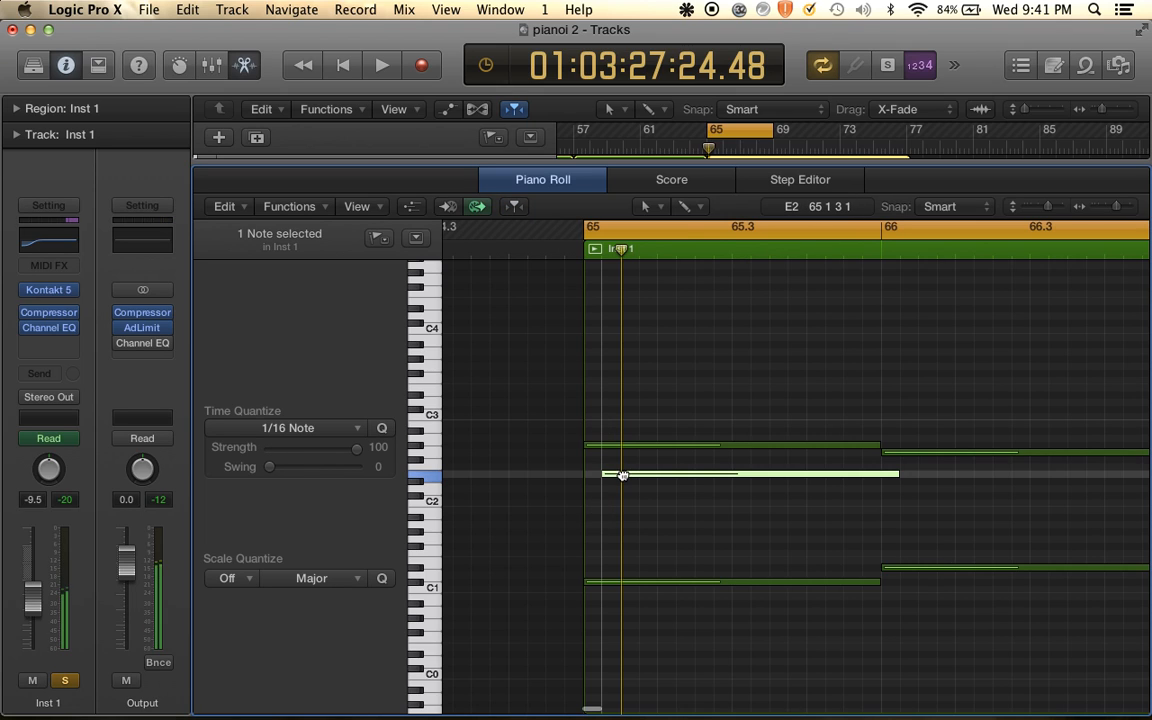
drag(622, 477, 623, 481)
key(space)
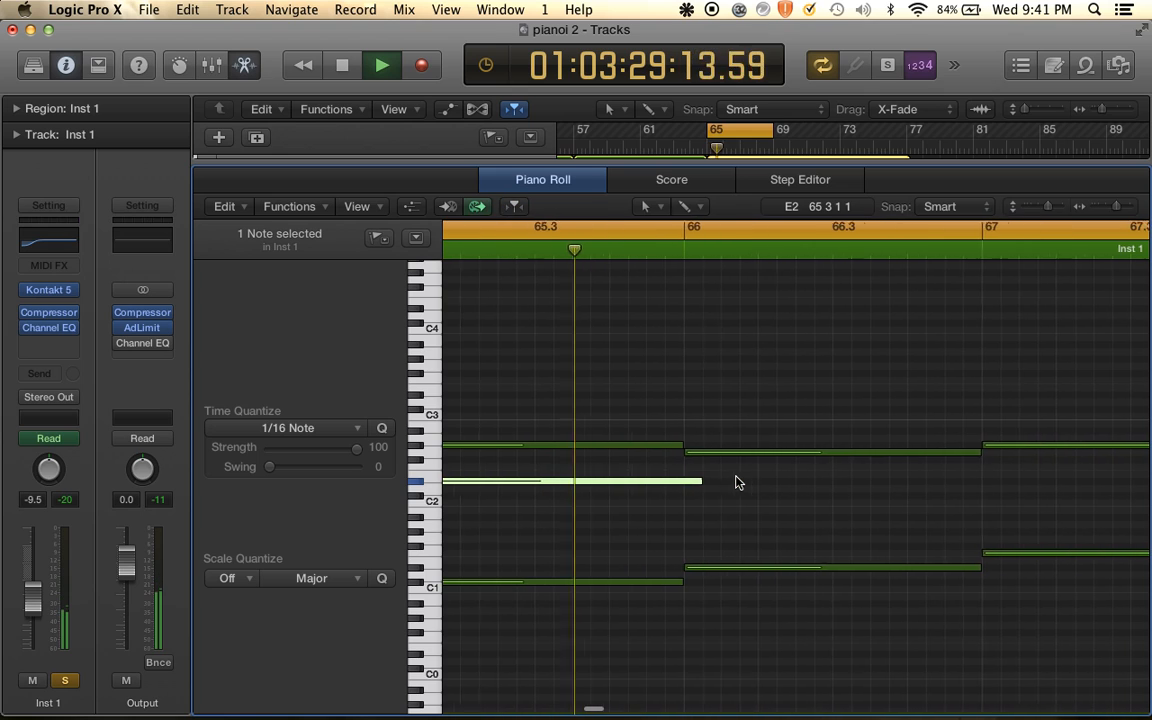
key(space)
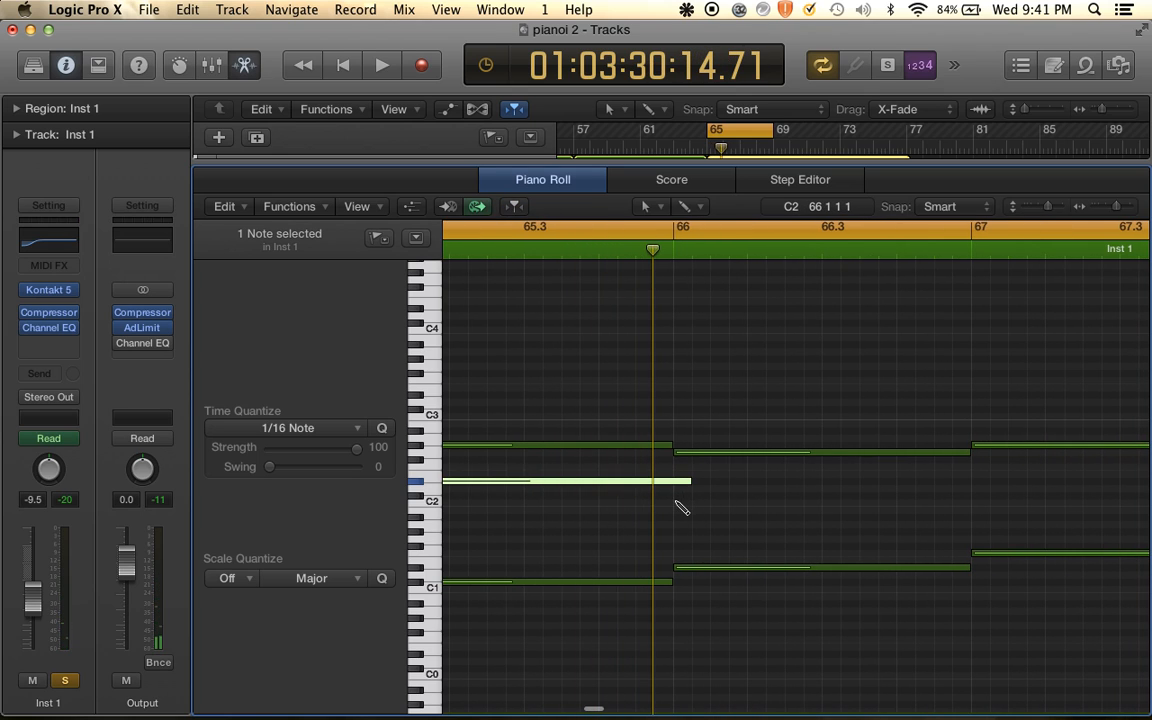
Add a one-bar middle note at bar 66, set its pitch to A#1, and play it back
click(676, 503)
drag(697, 511, 697, 519)
key(space)
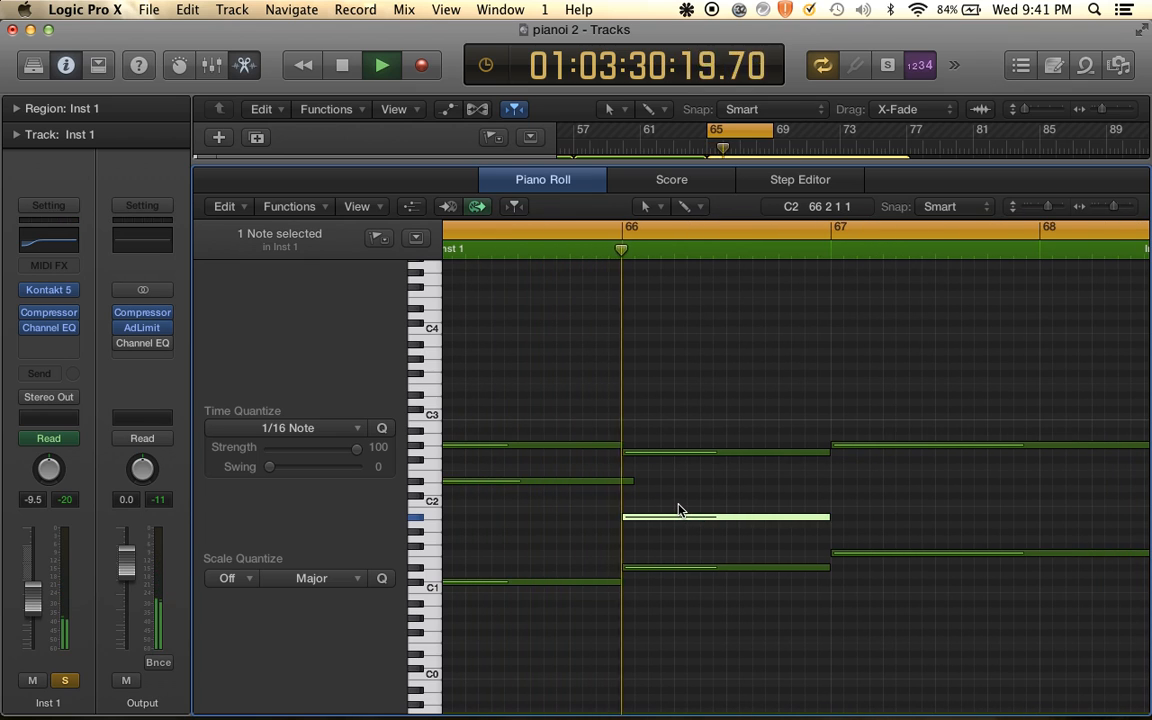
scroll(678, 511, right, 3)
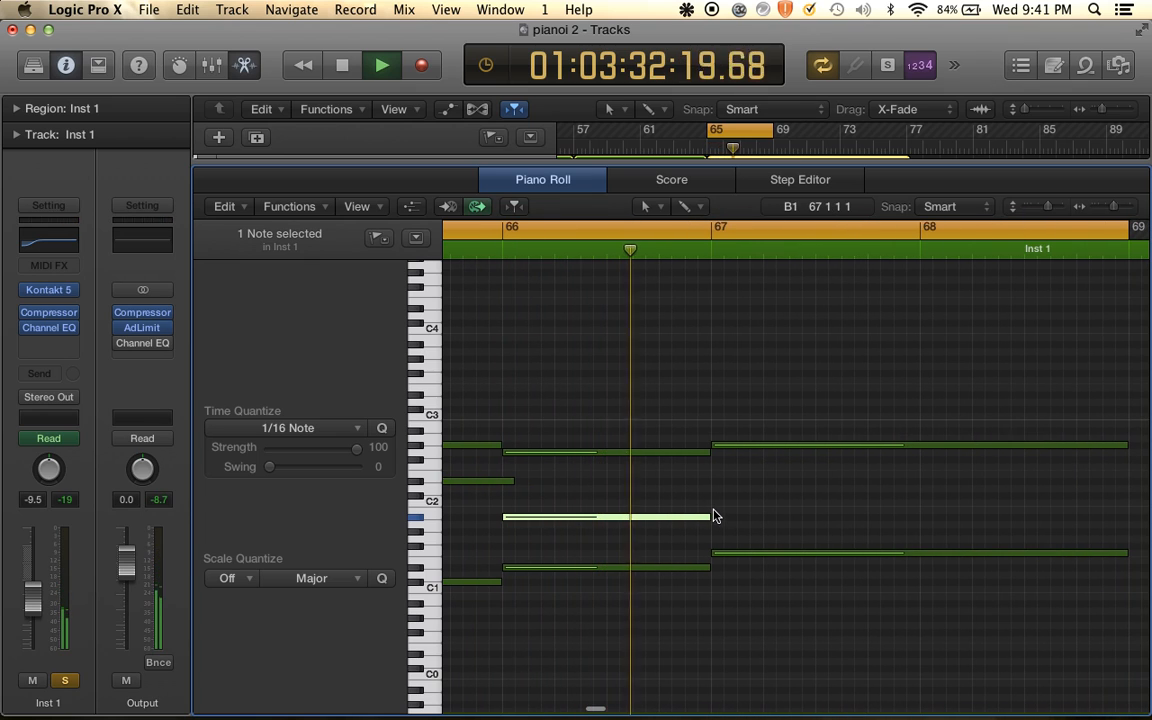
key(space)
Add a C2 note at bar 67, extend it to two bars, and cycle playback over its length
super+click(714, 503)
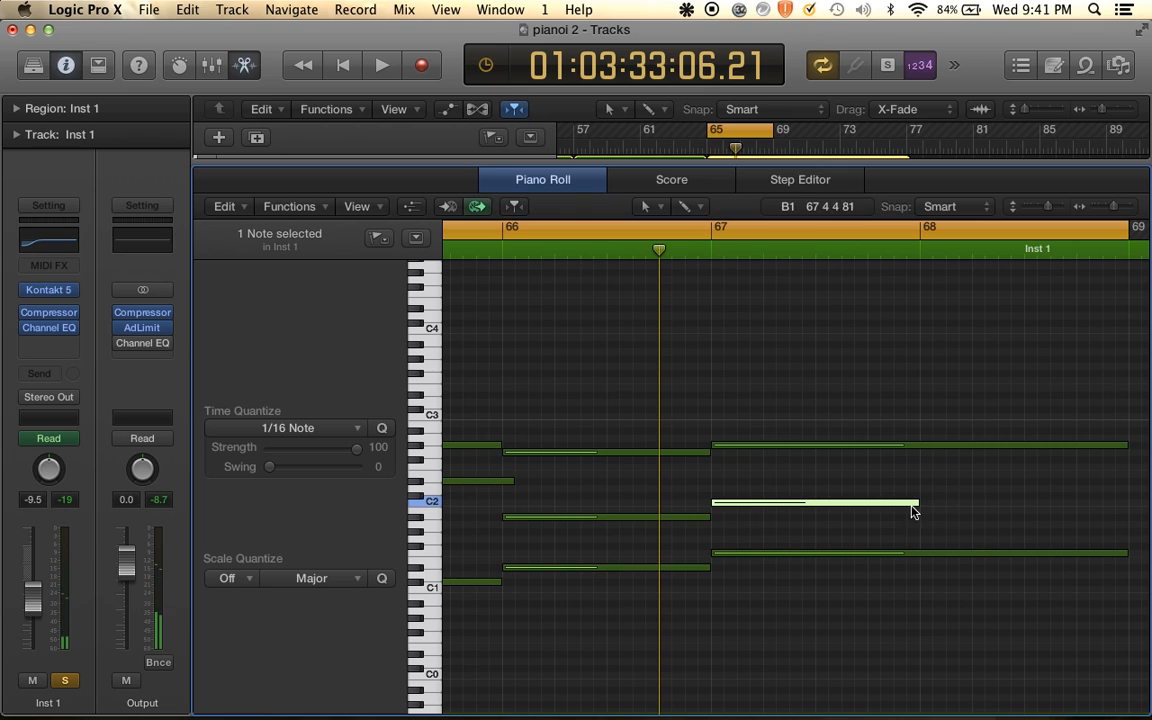
drag(913, 511, 1092, 513)
key(super+u)
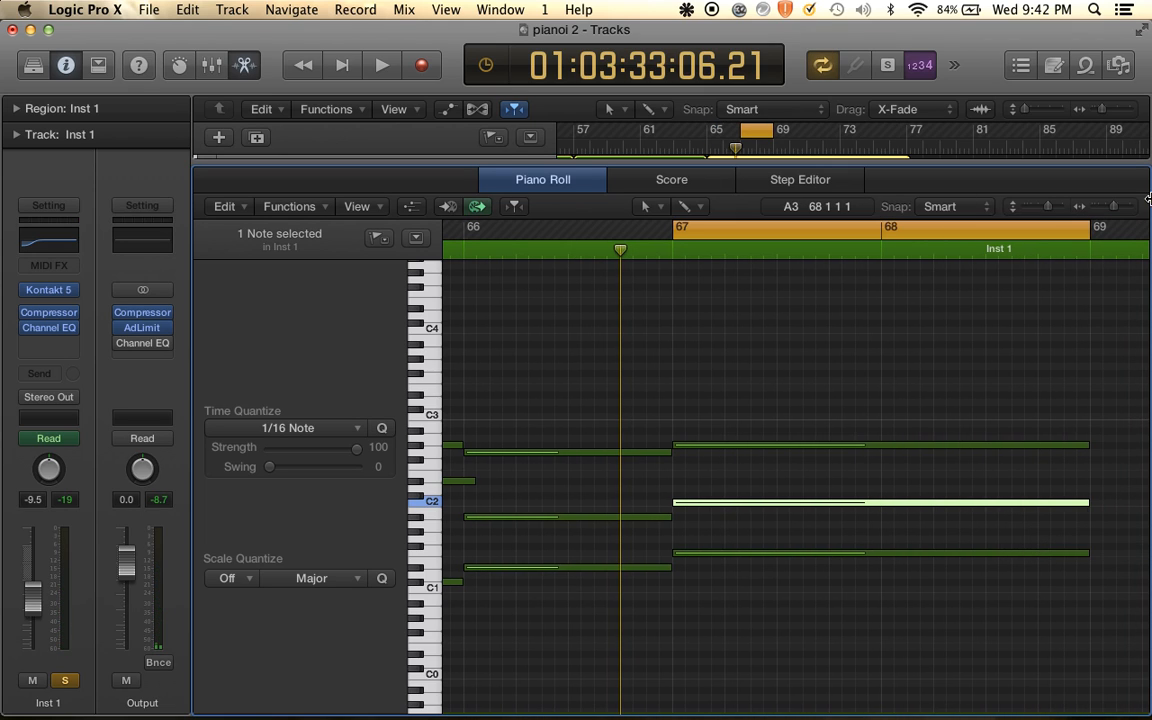
key(space)
key(space)
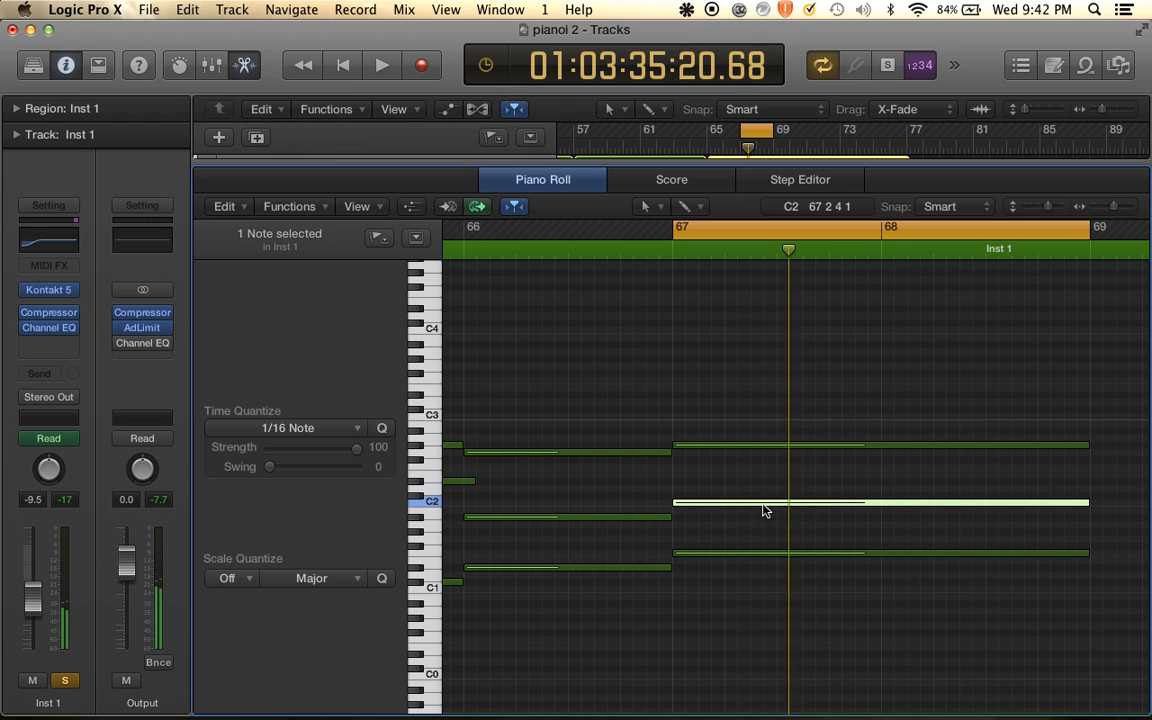
Try the middle note at bar 67 a semitone higher at C#2 and audition the chord repeatedly
click(755, 553)
mouse_move(755, 503)
mouse_down()
mouse_move(753, 484)
mouse_move(752, 500)
mouse_up()
key(space)
key(space)
key(space)
key(space)
key(space)
key(space)
key(space)
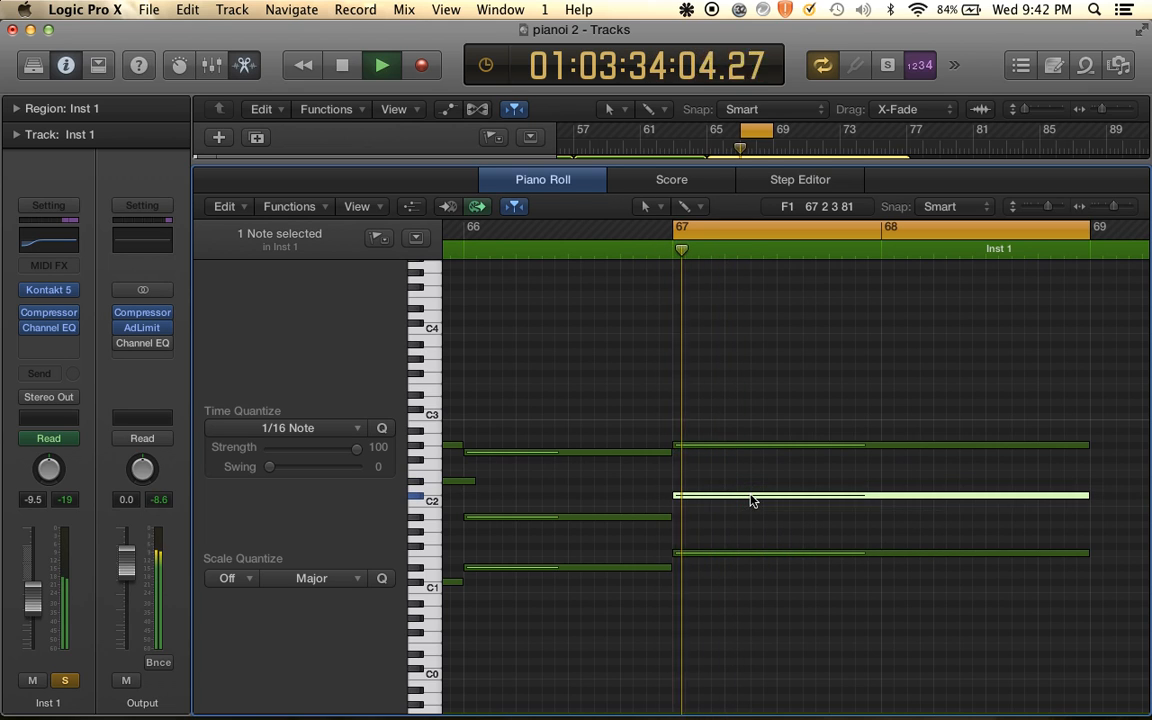
scroll(752, 500, down, 5)
key(space)
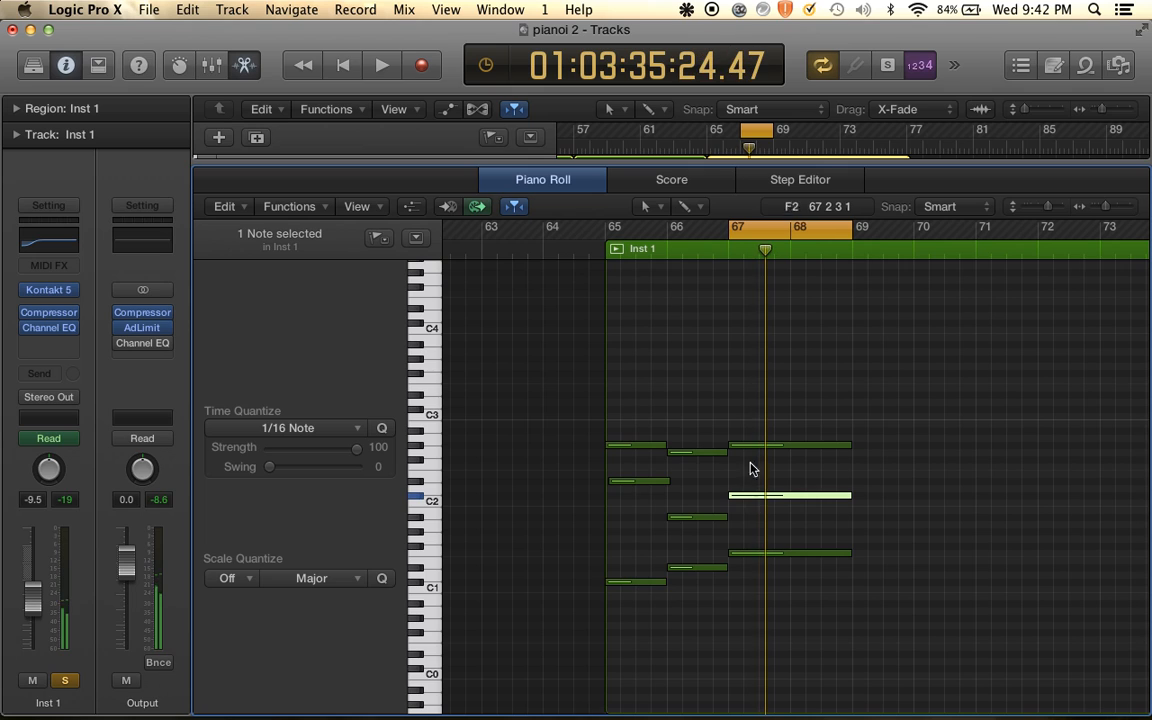
Start the cycle range at bar 66, return the middle note at bar 67 to C2, and listen to the passage
drag(728, 224, 668, 226)
key(space)
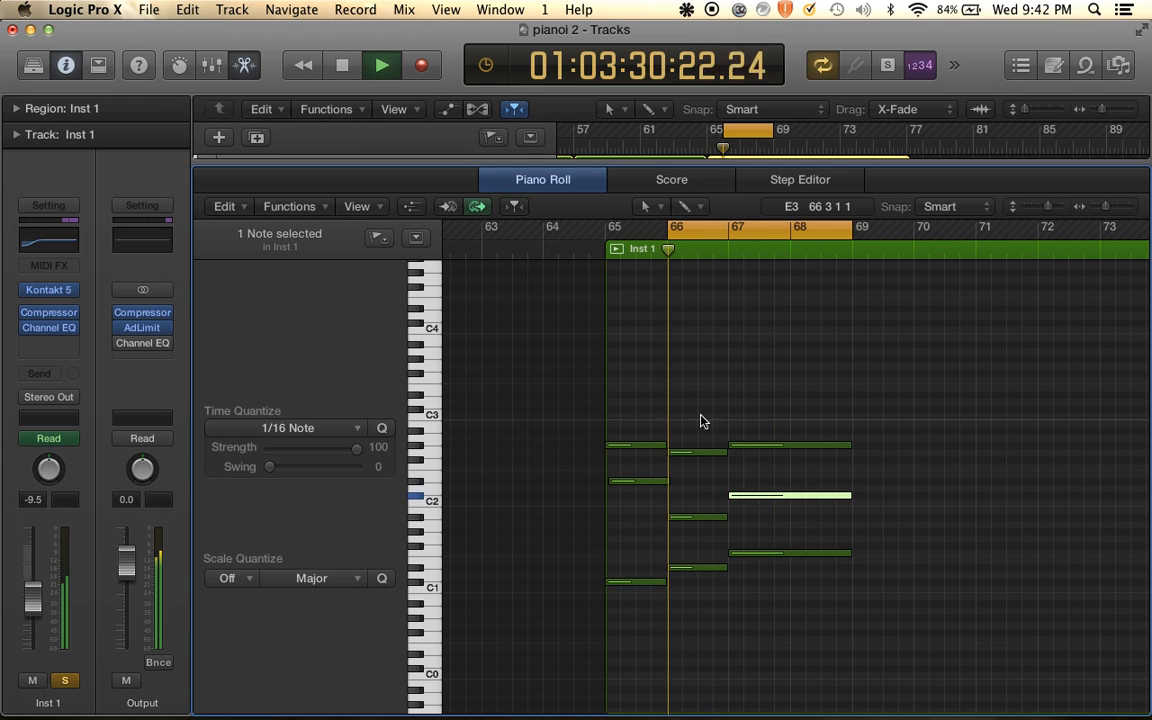
scroll(719, 430, up, 5)
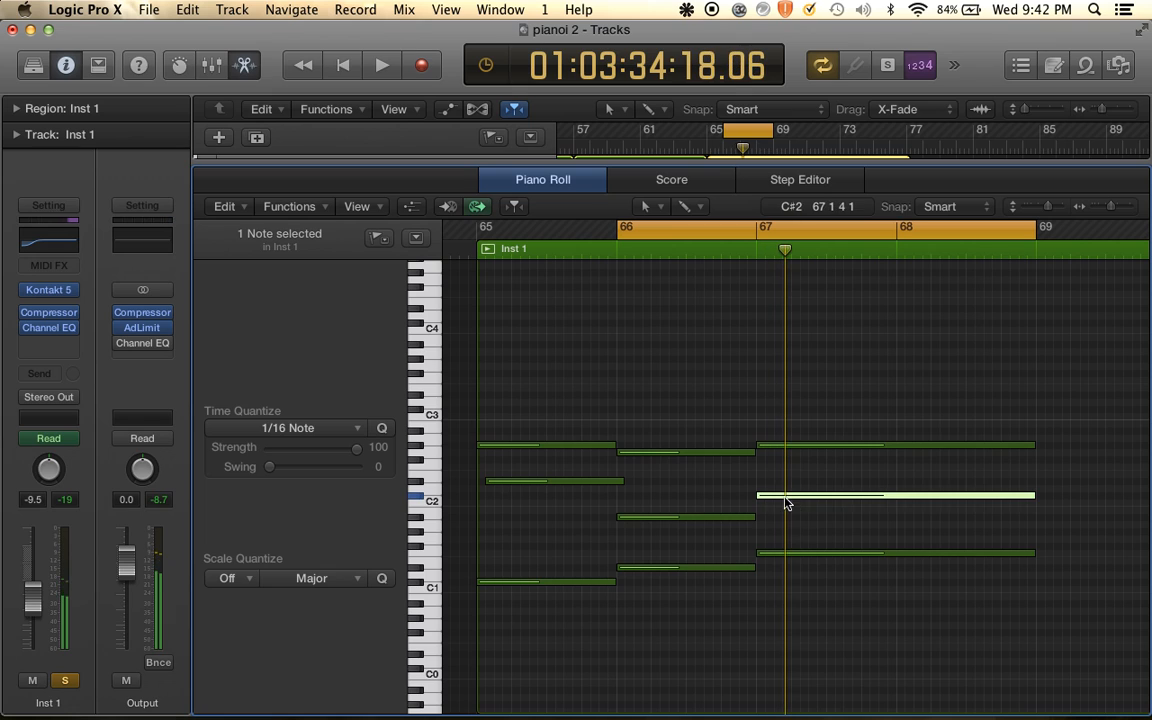
drag(786, 503, 781, 499)
key(space)
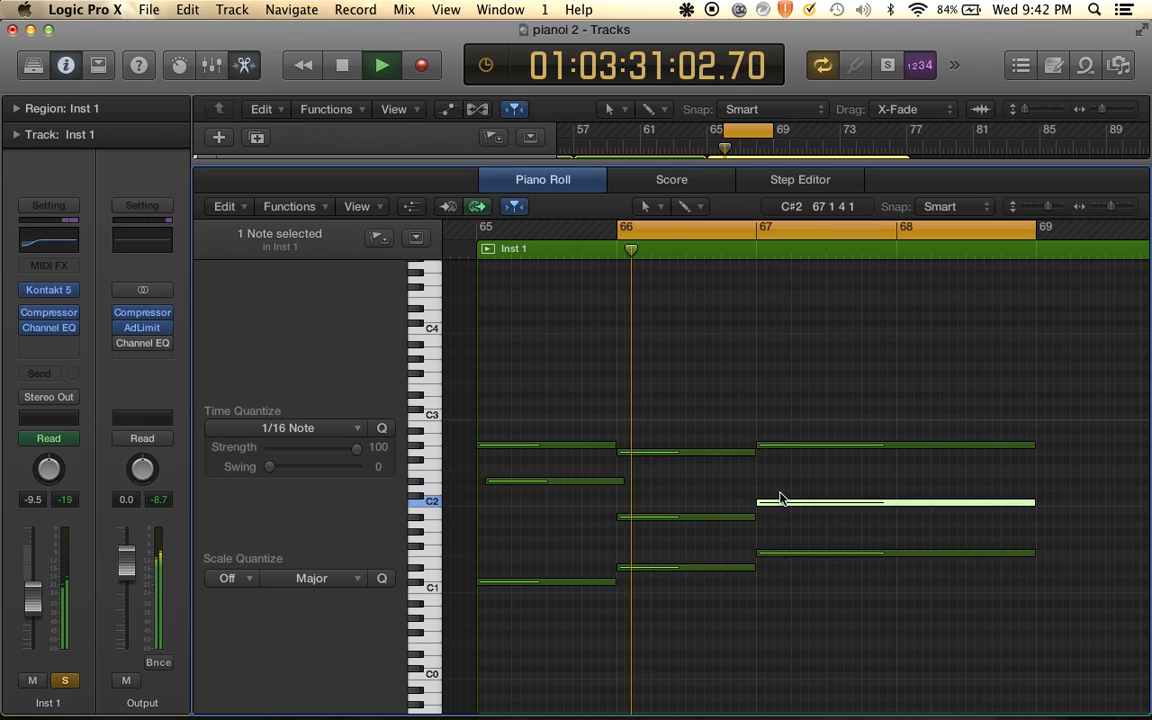
click(760, 479)
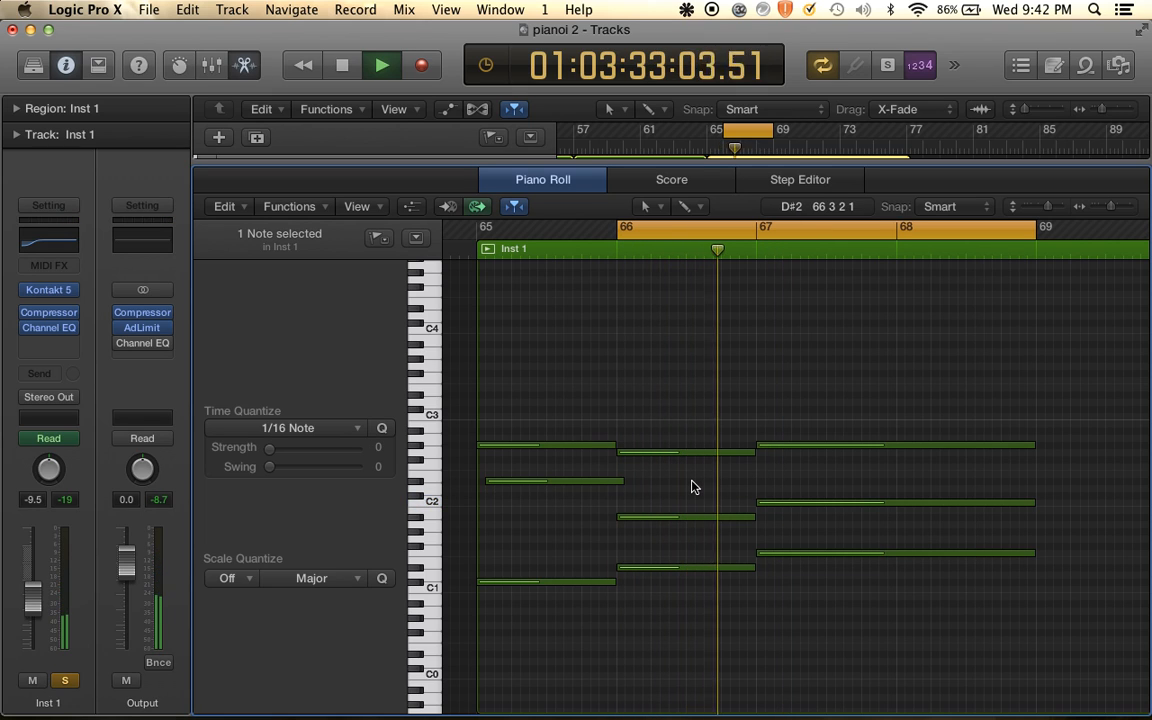
scroll(702, 483, left, 4)
key(space)
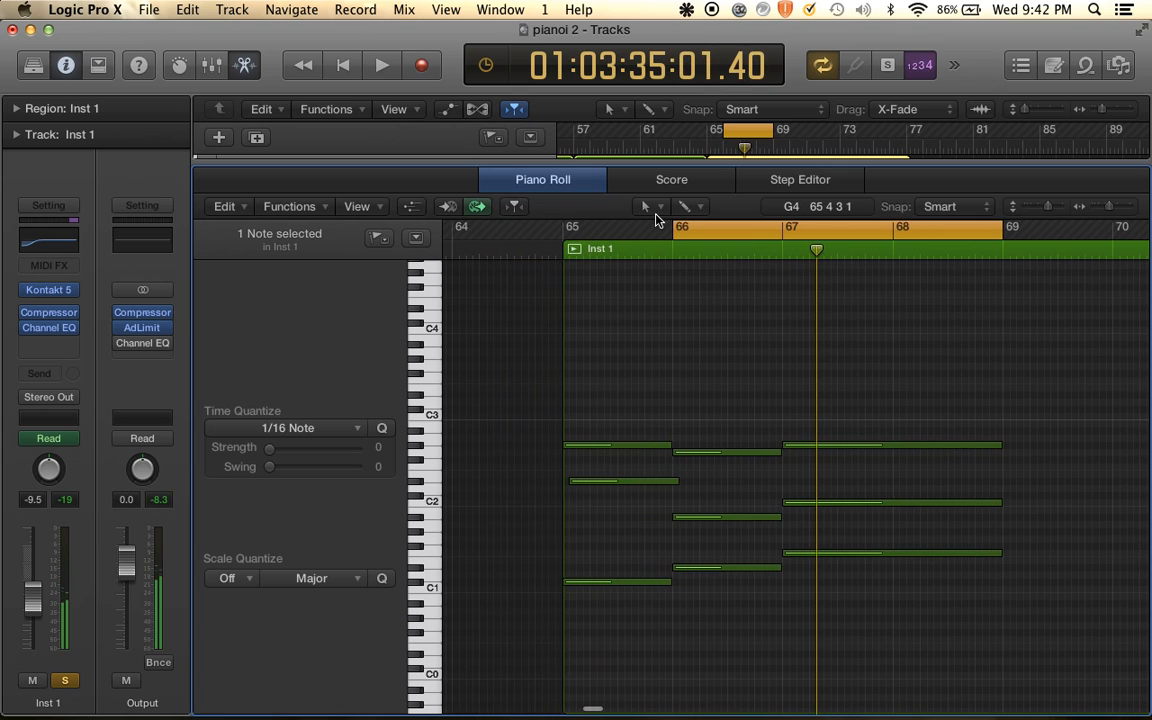
Start the cycle range at bar 65 and adjust both ends of the D#2 note so it spans exactly bar 65
drag(668, 229, 568, 229)
key(space)
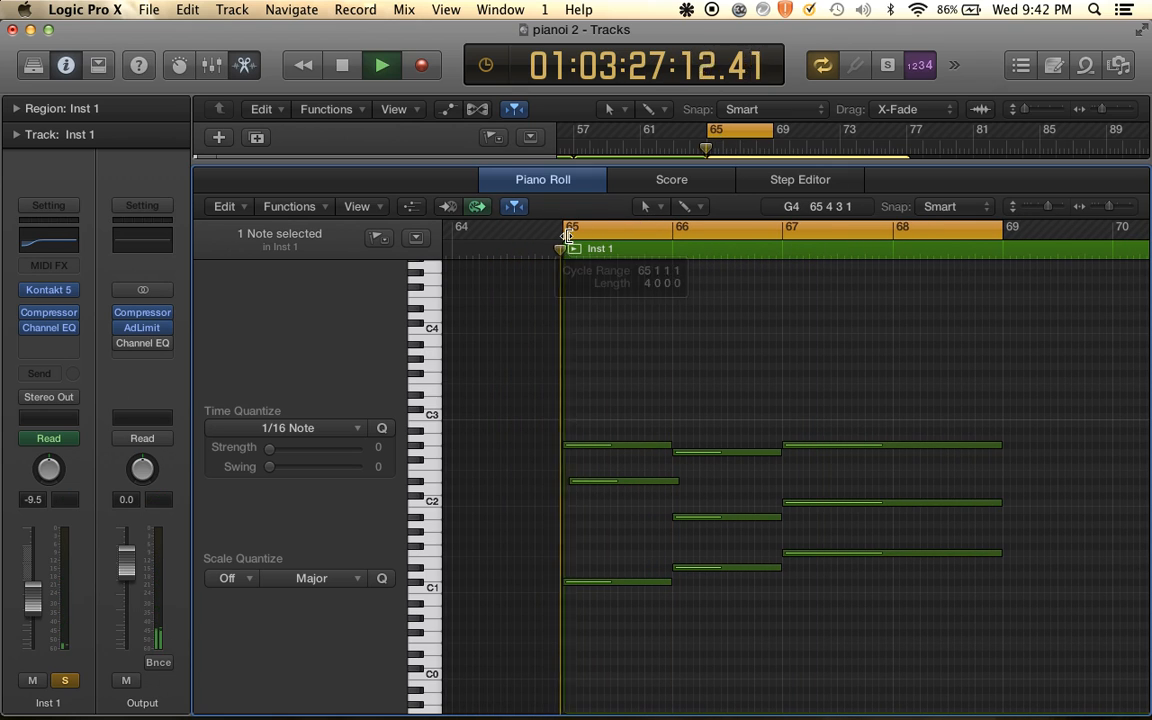
scroll(671, 455, up, 5)
key(space)
scroll(671, 458, left, 3)
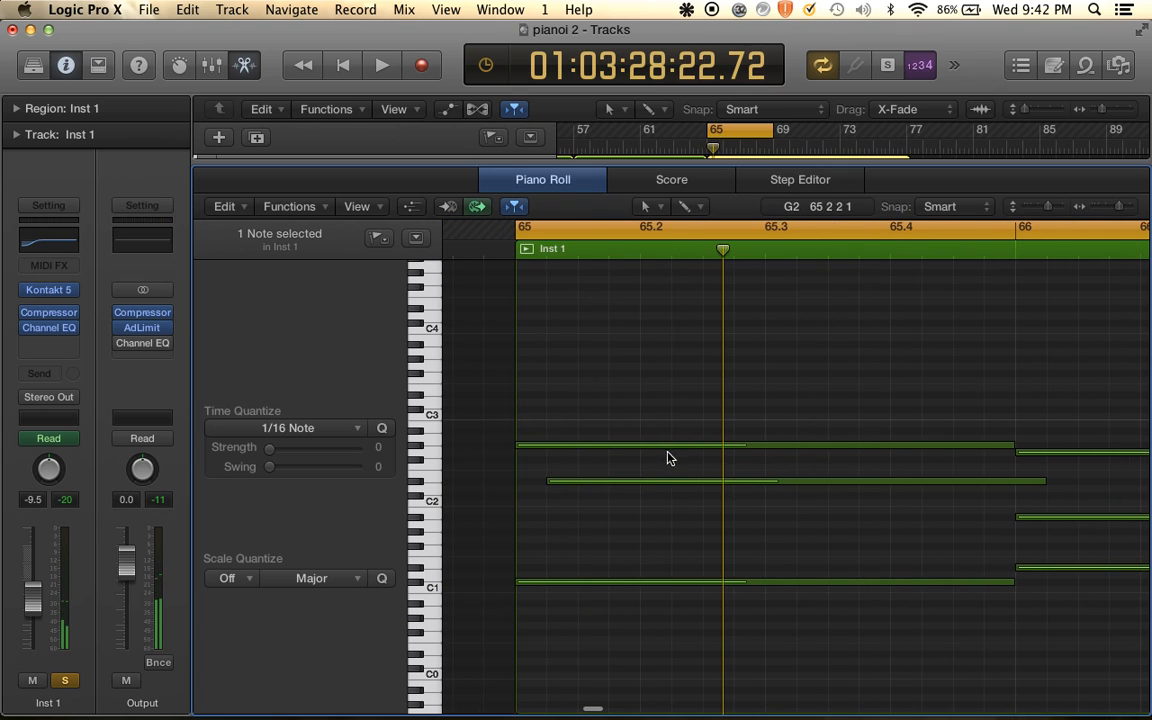
drag(551, 483, 517, 481)
key(space)
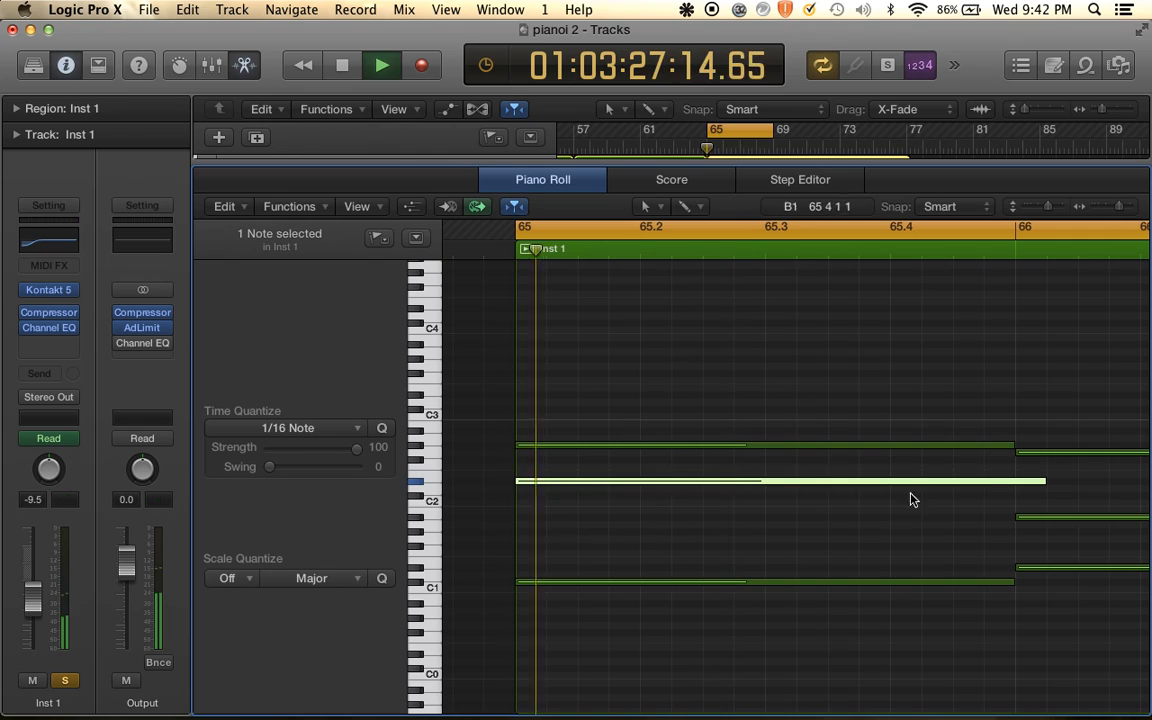
key(space)
drag(1045, 490, 1013, 484)
Add a one-bar top note at bar 65, raise it to G3, and audition the chord
click(525, 396)
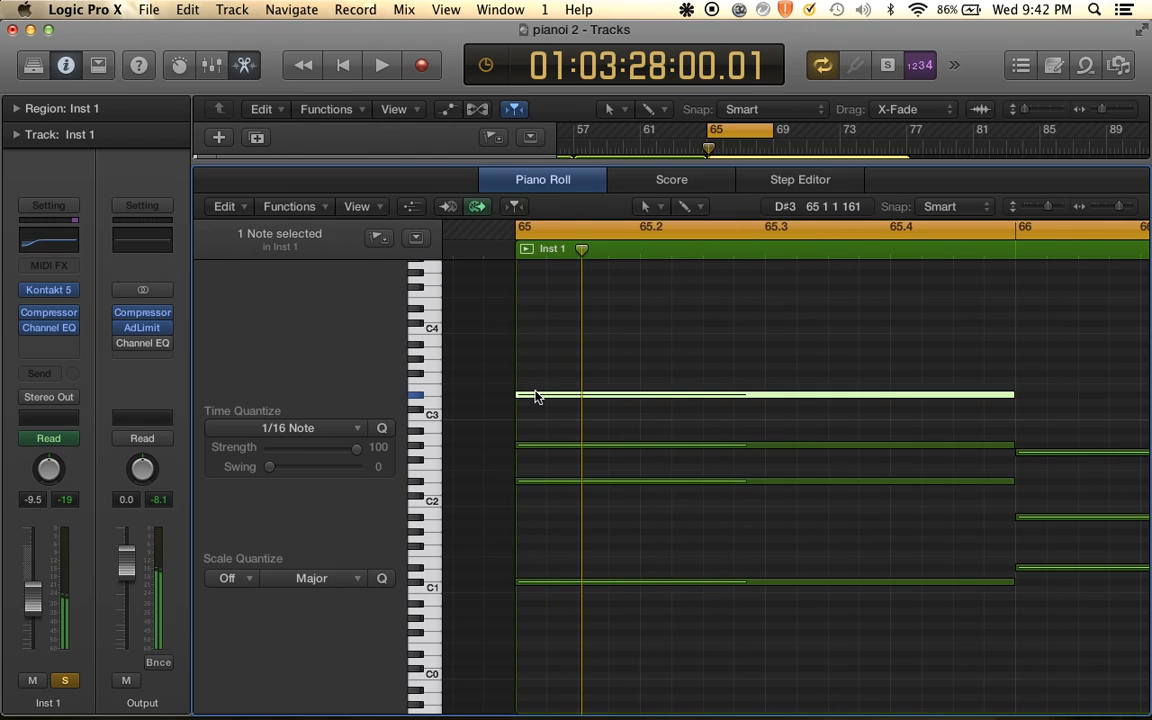
drag(542, 398, 542, 367)
key(space)
key(space)
key(space)
key(space)
key(super+Left)
key(super+Left)
key(space)
scroll(660, 400, up, 1)
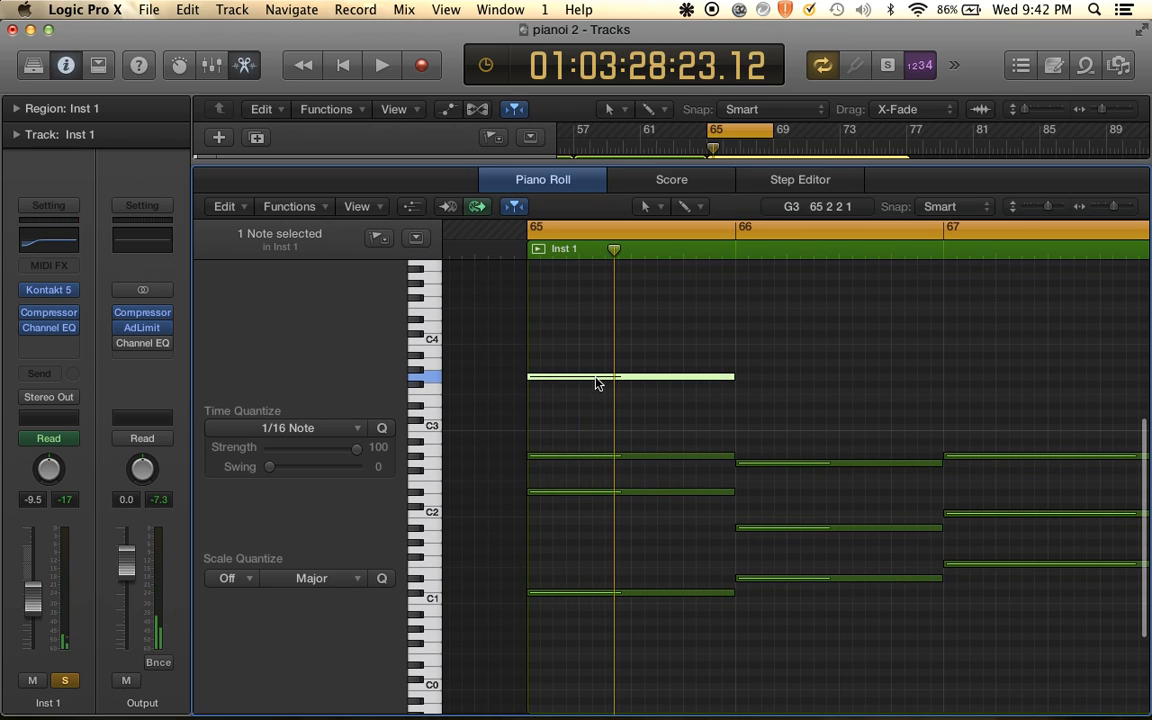
Lower the top note at bar 65 to D#3 and play the chord again
drag(597, 383, 597, 412)
key(space)
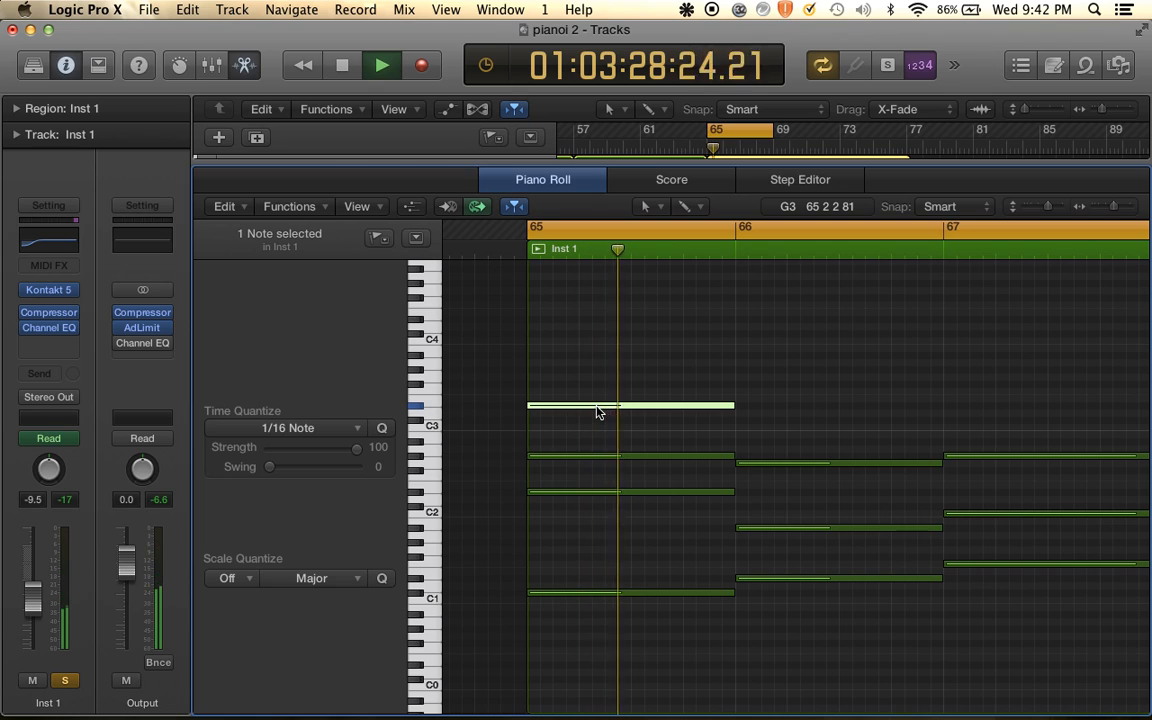
key(space)
key(space)
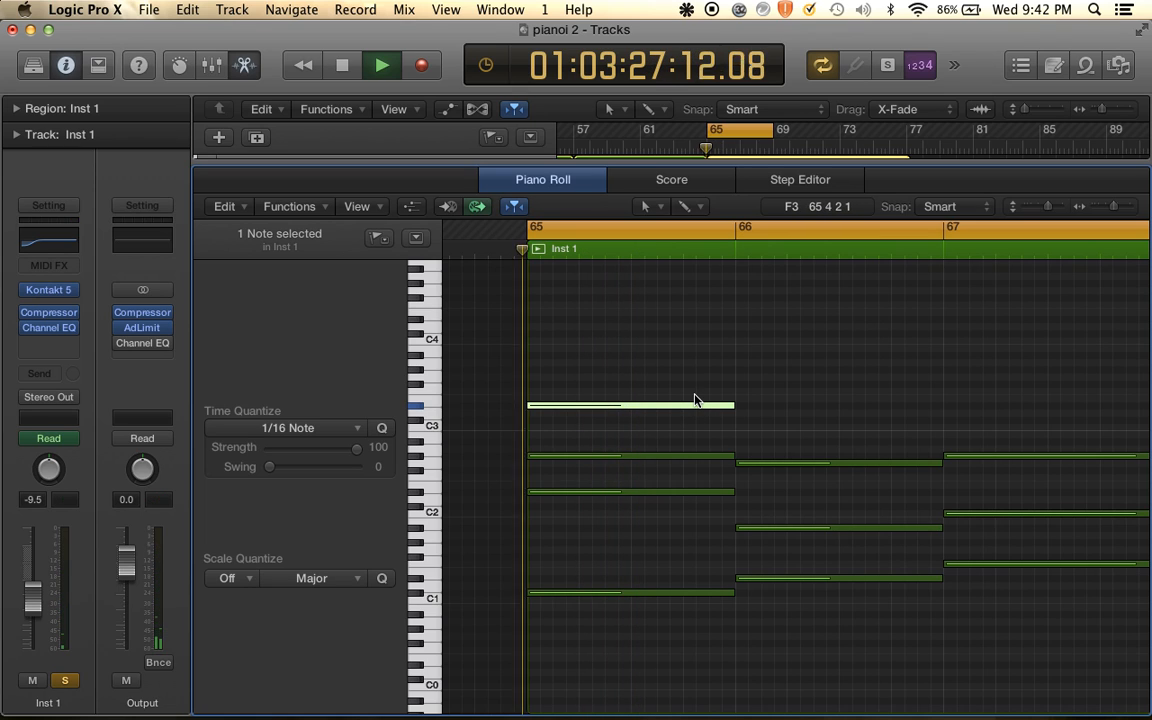
Add a one-bar G3 note at bar 66 above the existing chord and play the passage
key(super+Right)
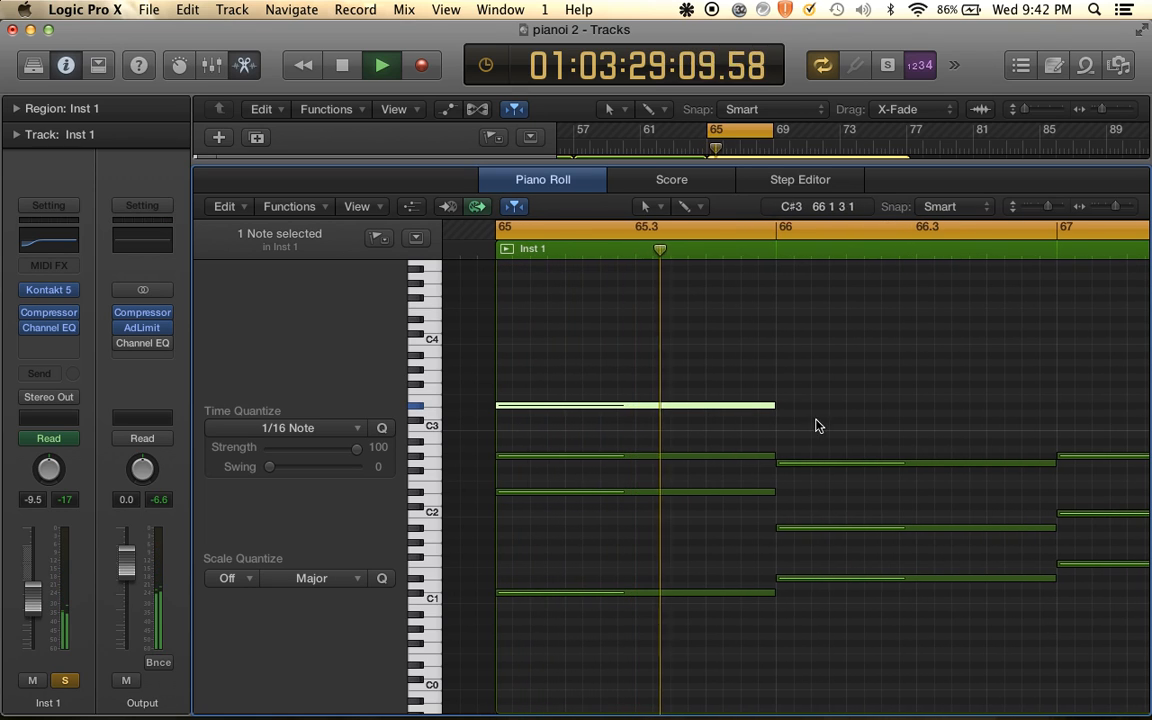
key(space)
super+click(780, 377)
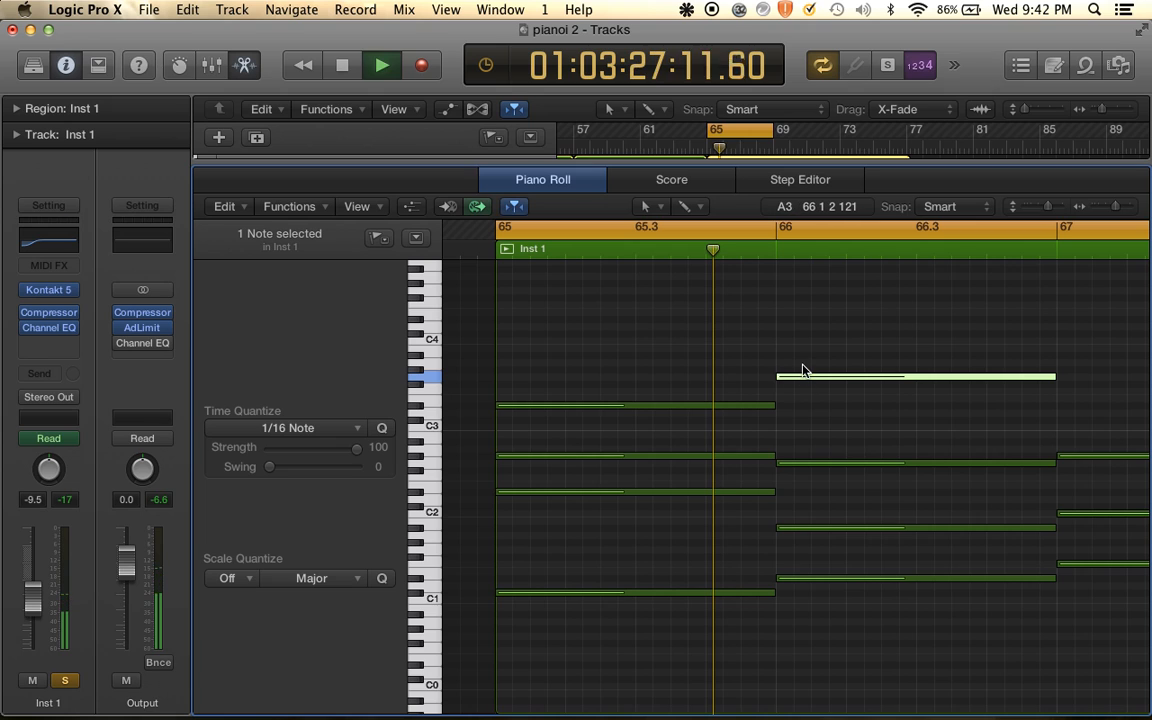
scroll(802, 370, up, 1)
scroll(802, 370, right, 4)
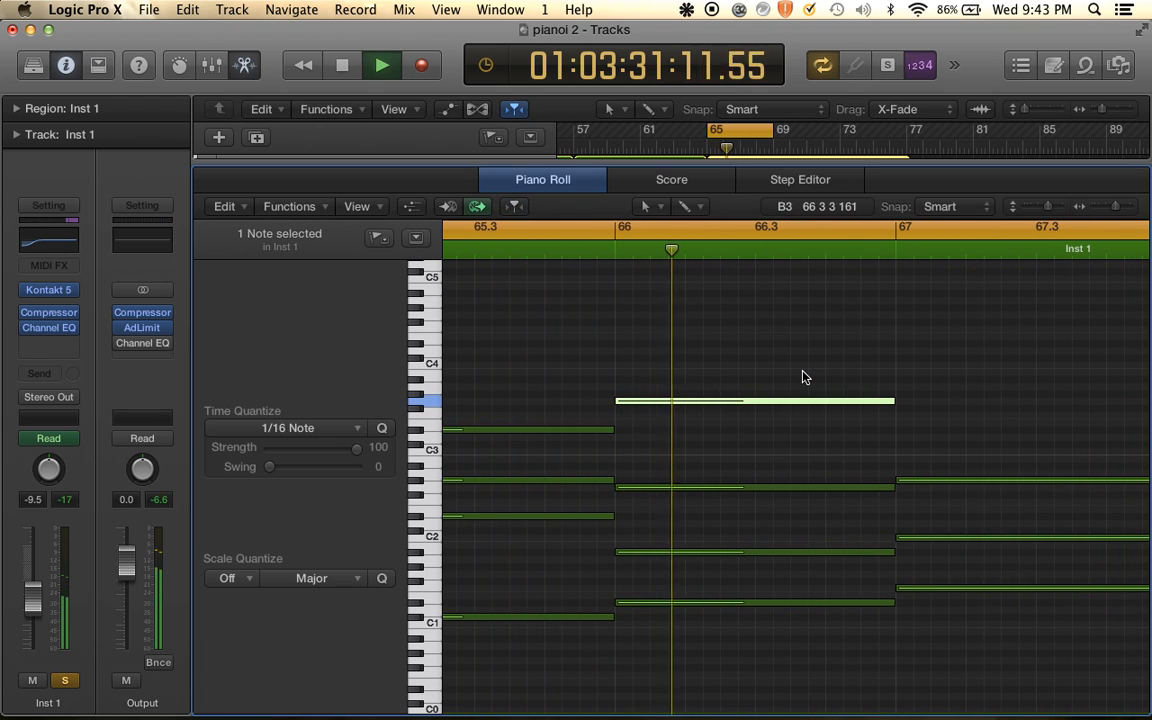
scroll(802, 377, right, 2)
scroll(802, 377, right, 1)
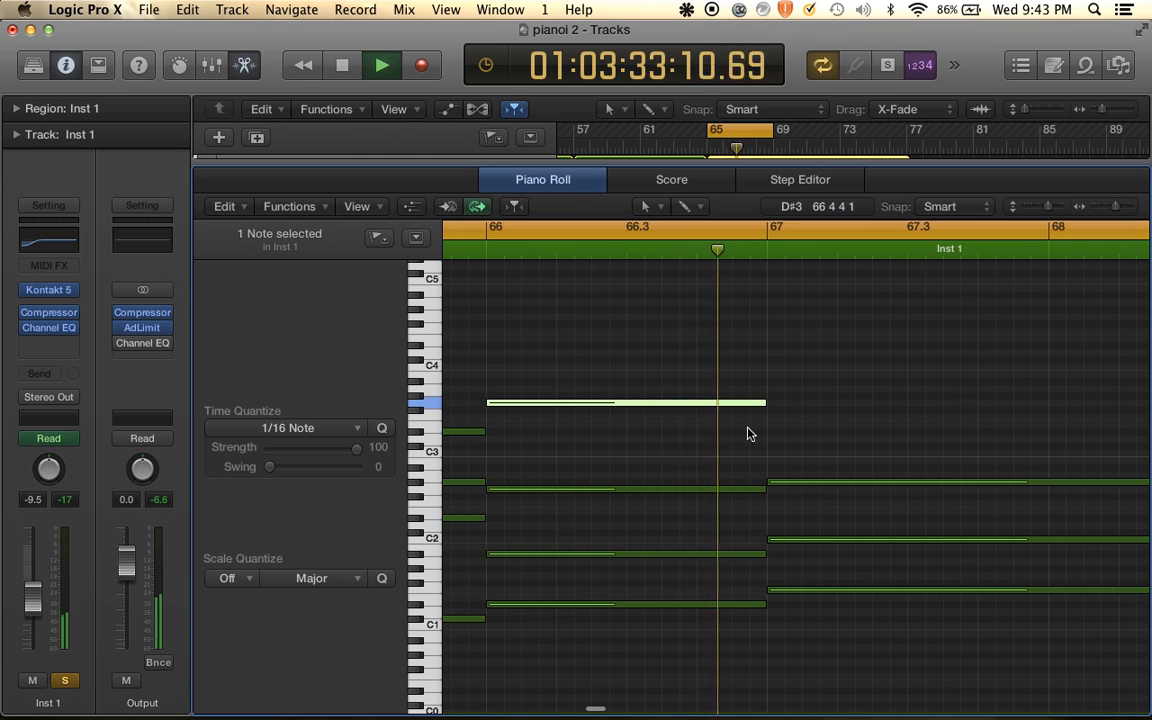
Add a G#3 top note at bar 67, extend it to two bars, and play the progression from bar 65
click(769, 388)
drag(790, 396, 792, 404)
scroll(792, 404, down, 3)
drag(866, 395, 991, 394)
key(space)
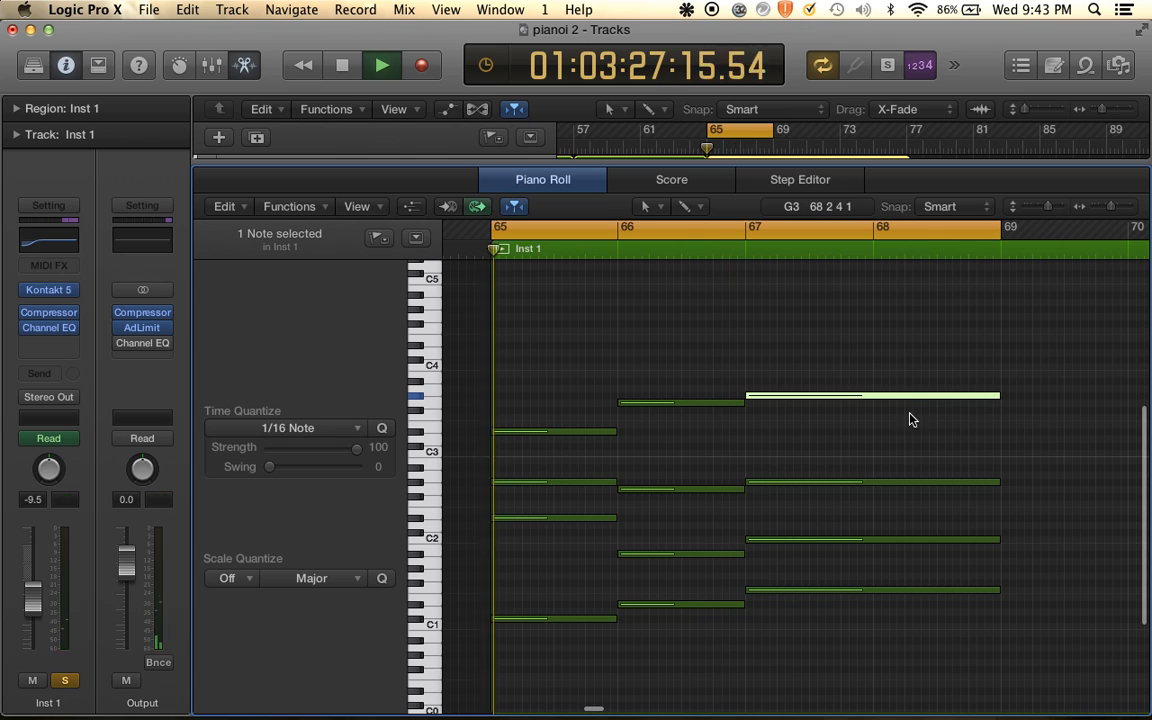
scroll(905, 420, up, 3)
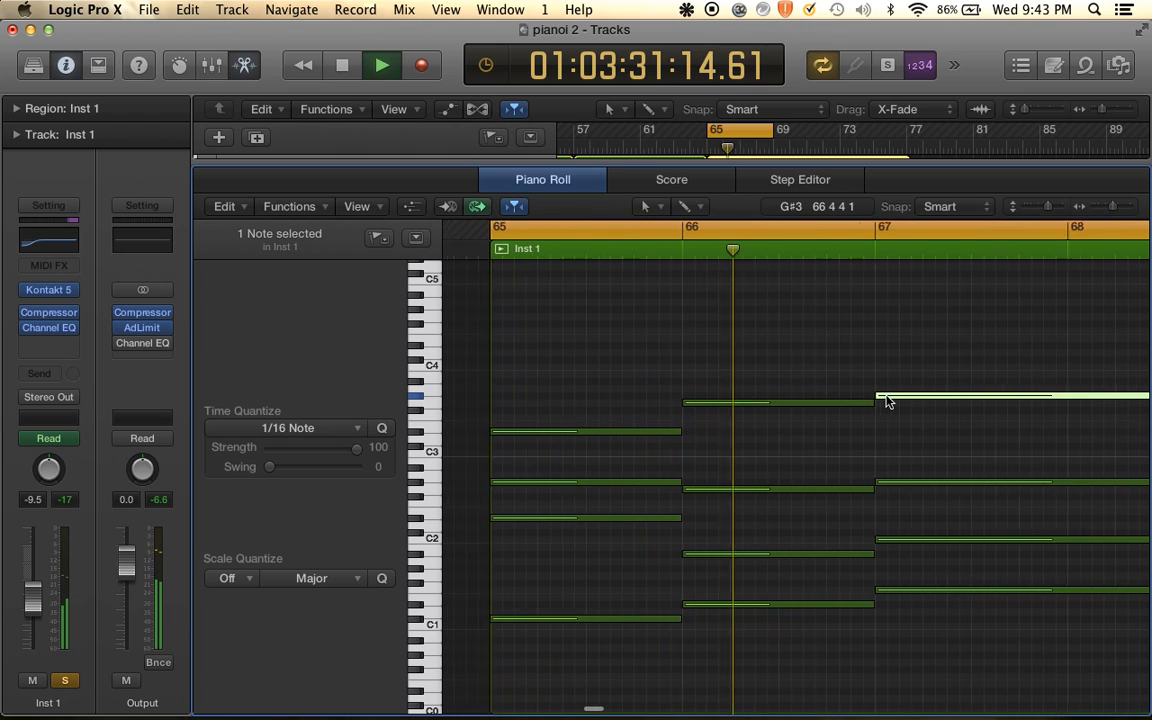
scroll(887, 400, down, 3)
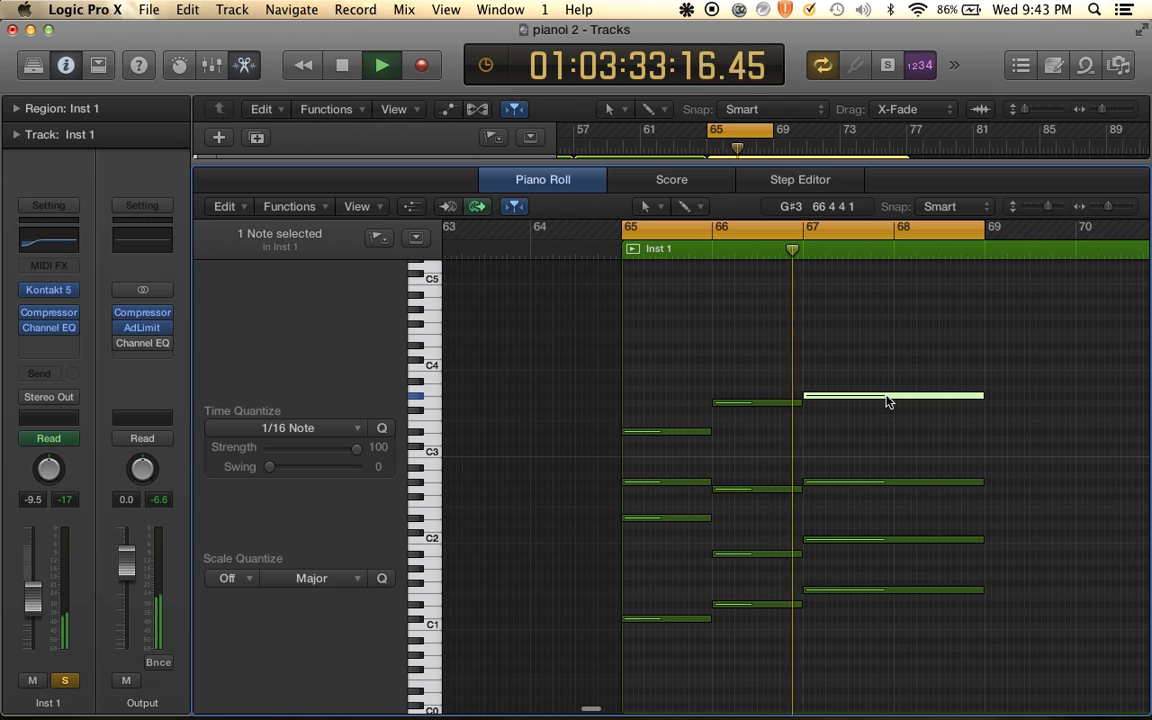
Play the progression and add a long A#3 melody note midway through bar 65, above the chord
scroll(887, 400, up, 5)
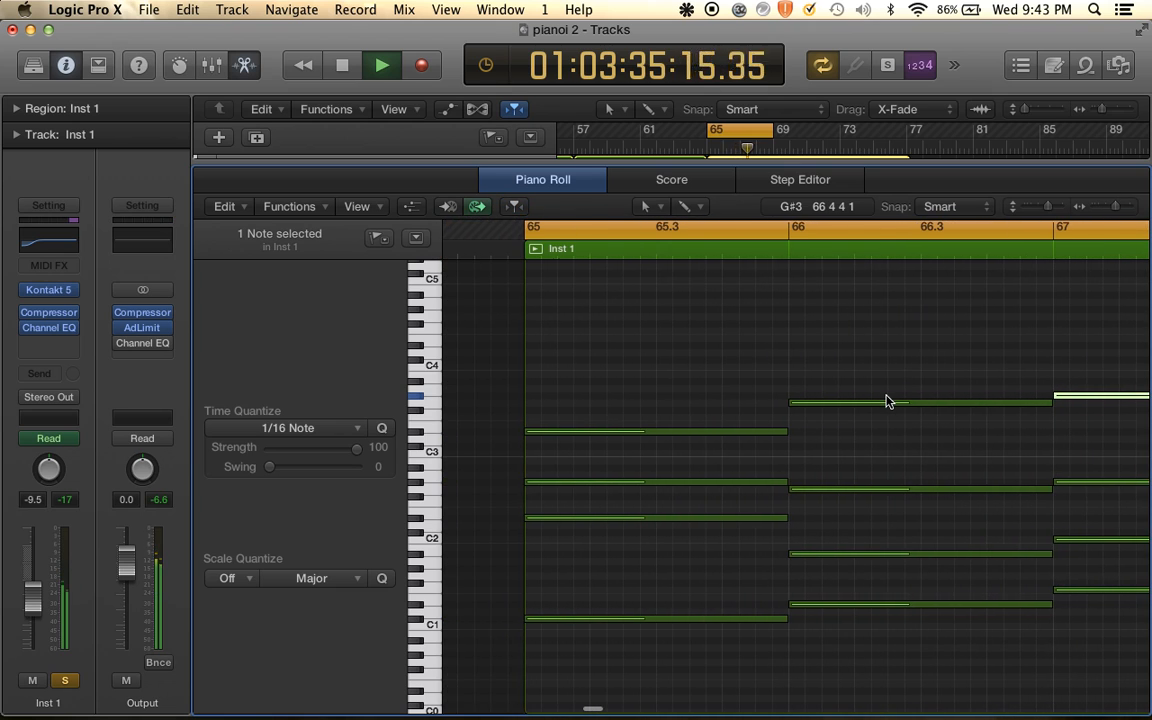
scroll(779, 389, up, 3)
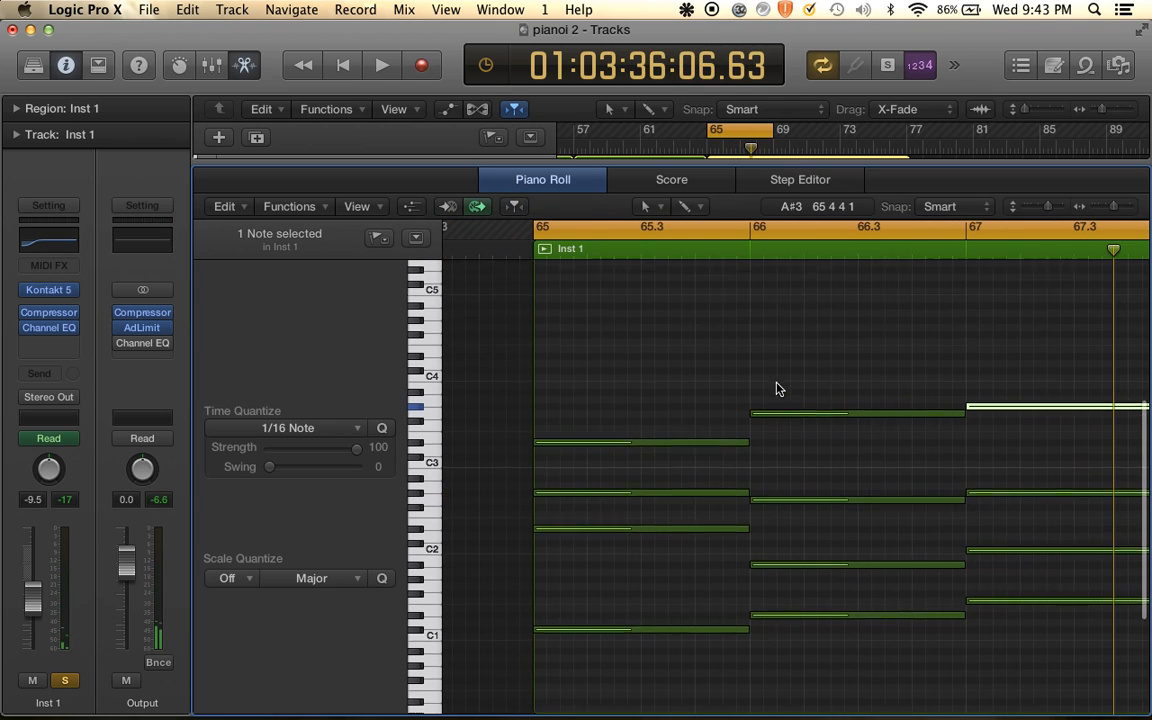
scroll(779, 389, right, 3)
scroll(775, 389, left, 5)
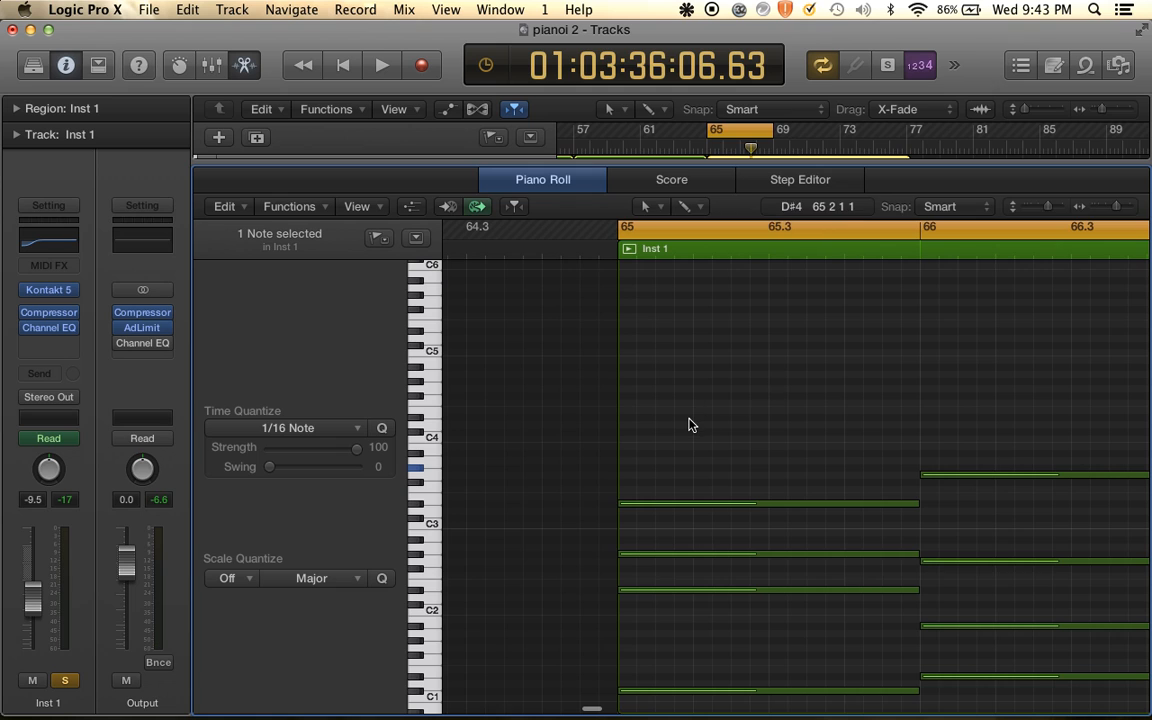
scroll(946, 427, right, 3)
key(space)
scroll(694, 393, left, 10)
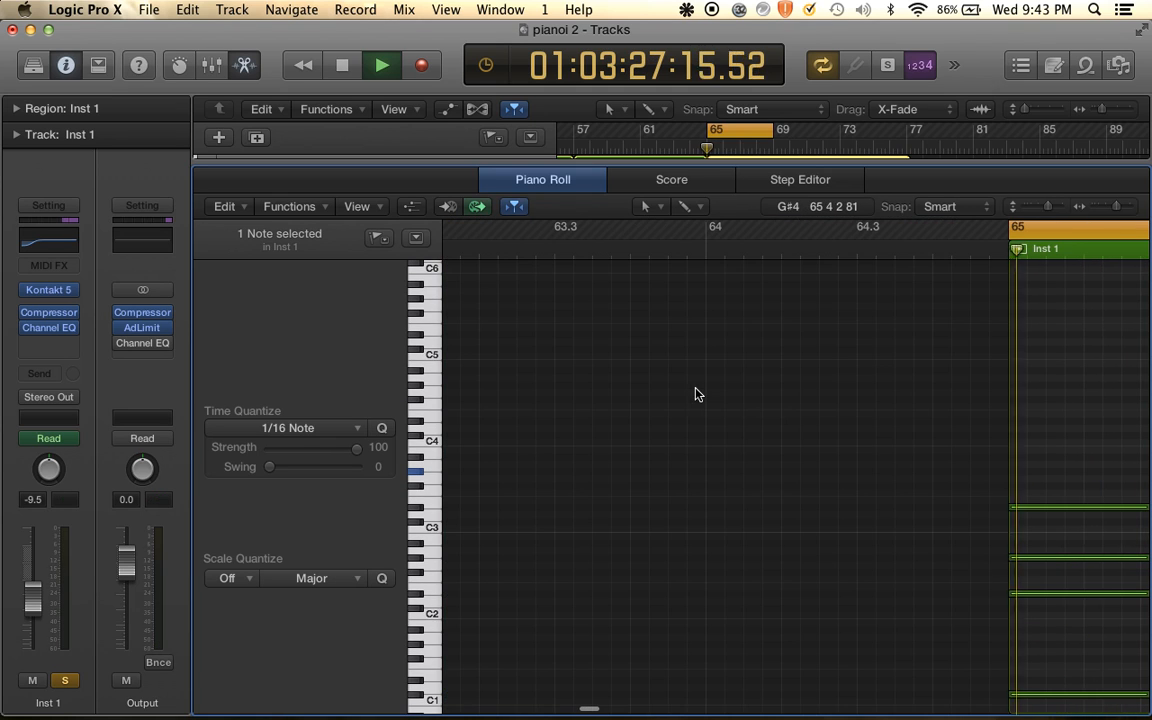
scroll(694, 393, right, 8)
key(space)
click(710, 457)
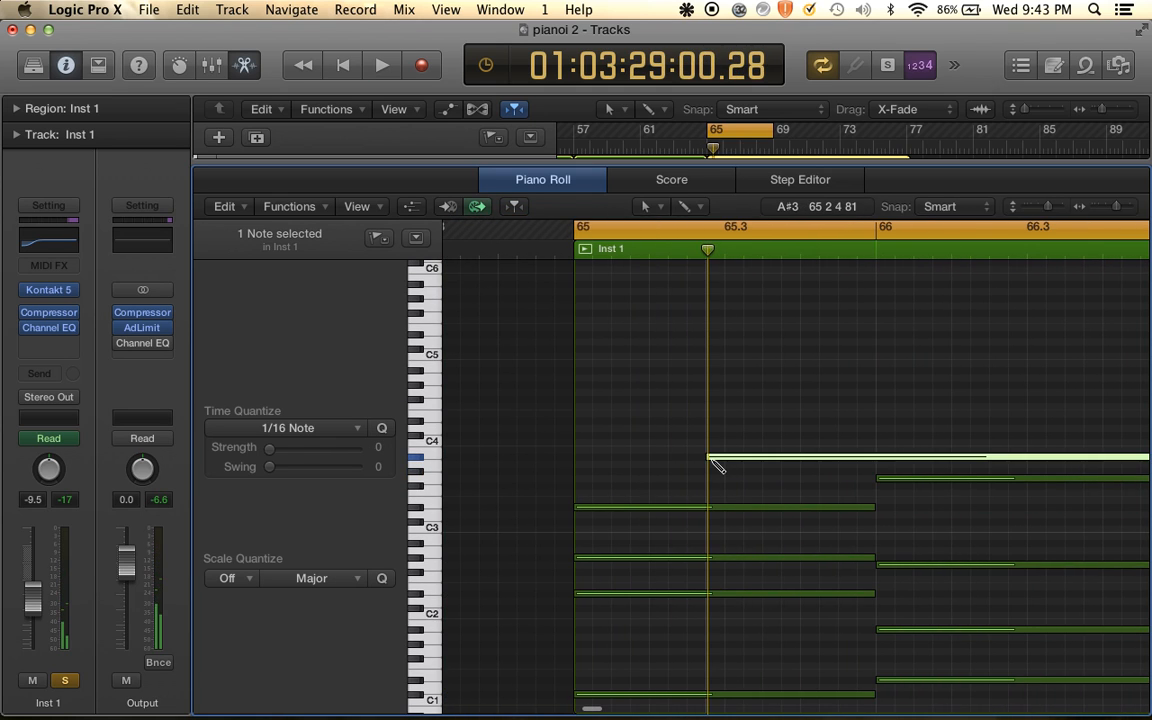
Add a long G#4 melody note in bar 66 and loop playback from bar 66 to the middle of bar 67
key(space)
scroll(722, 460, down, 5)
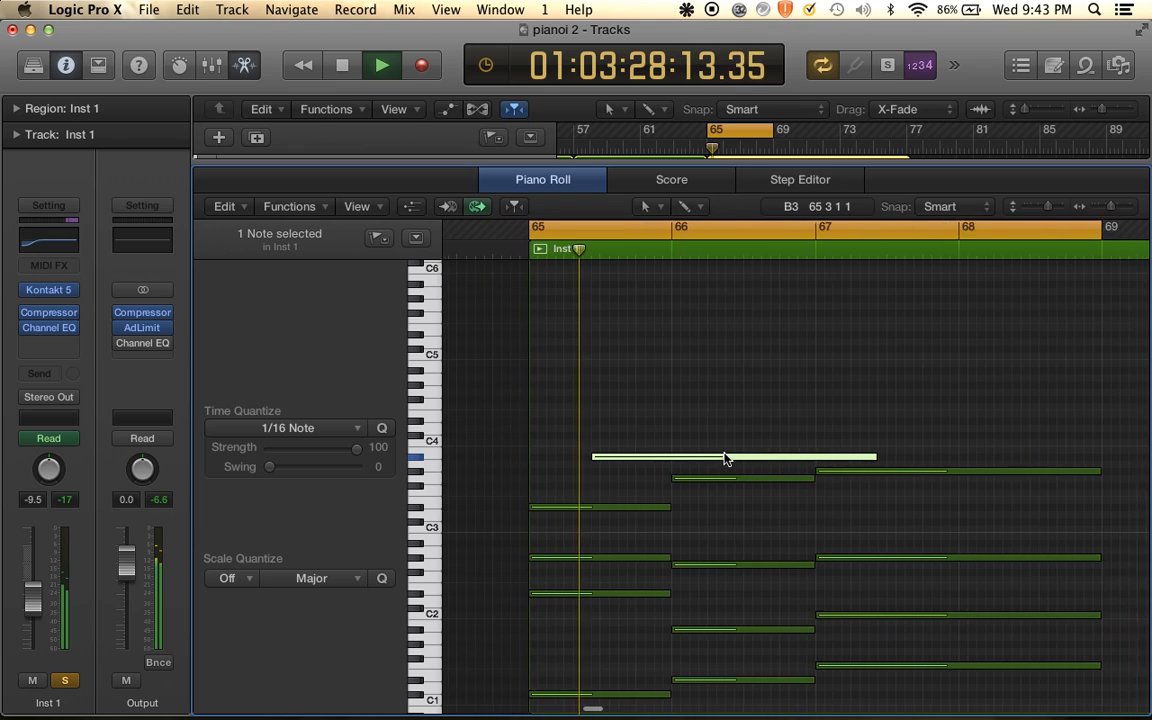
scroll(725, 459, up, 5)
key(space)
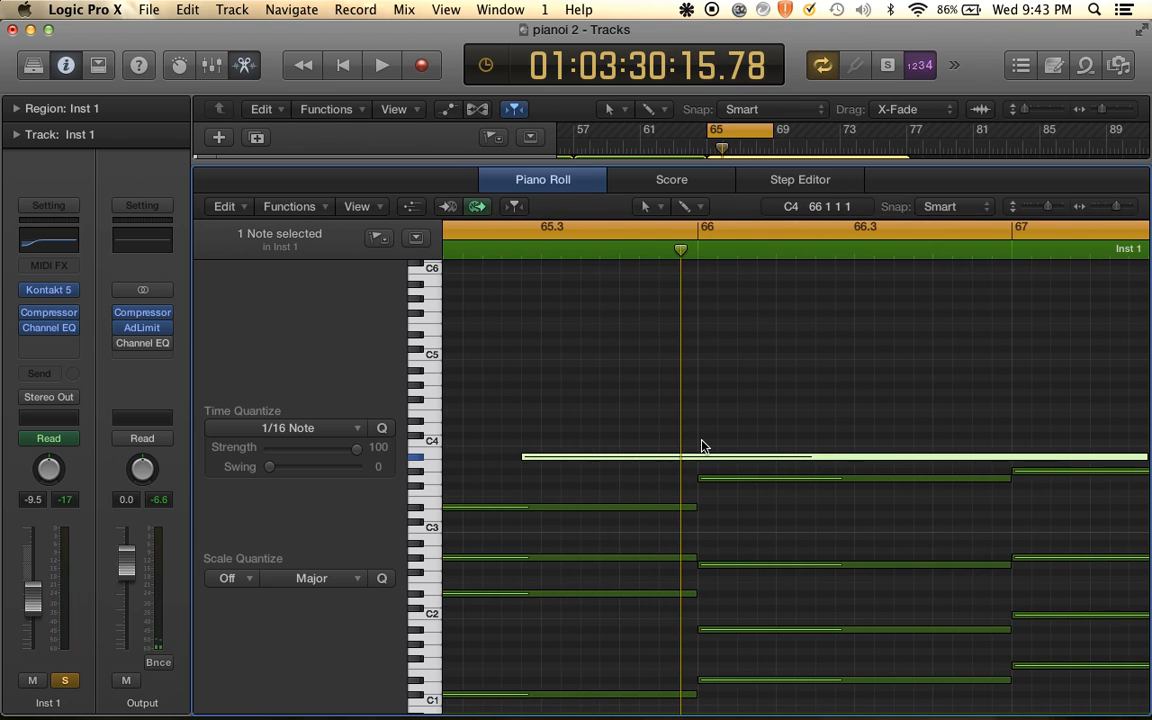
key(space)
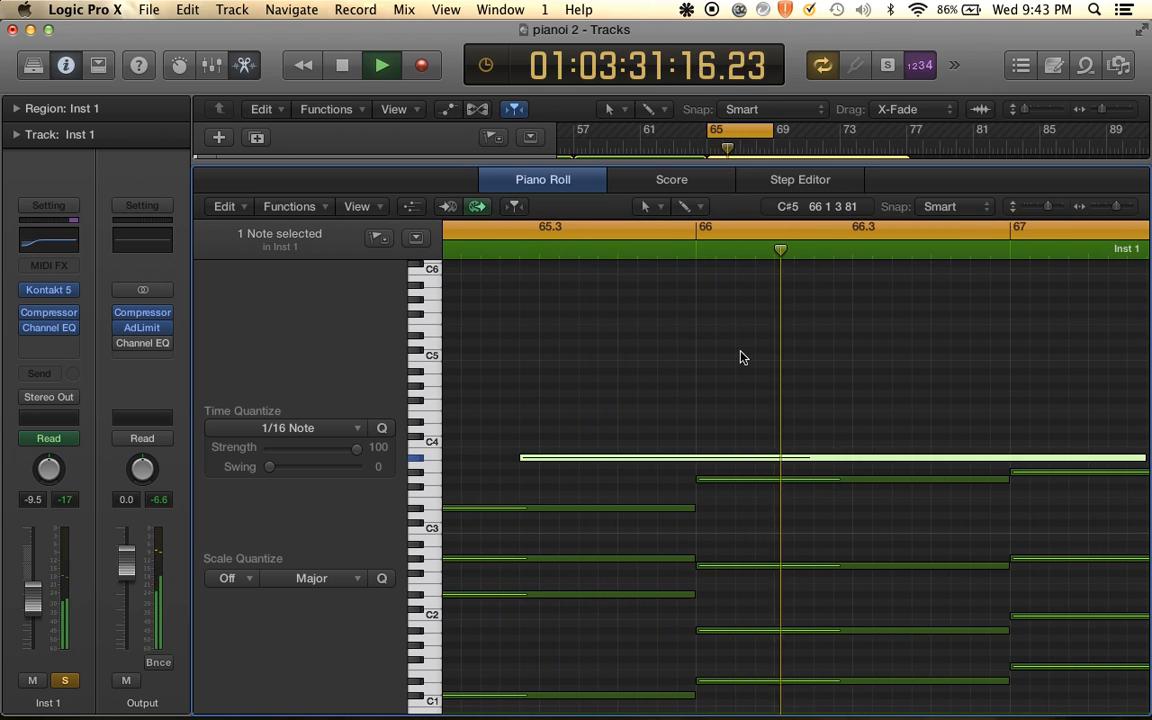
key(space)
click(778, 385)
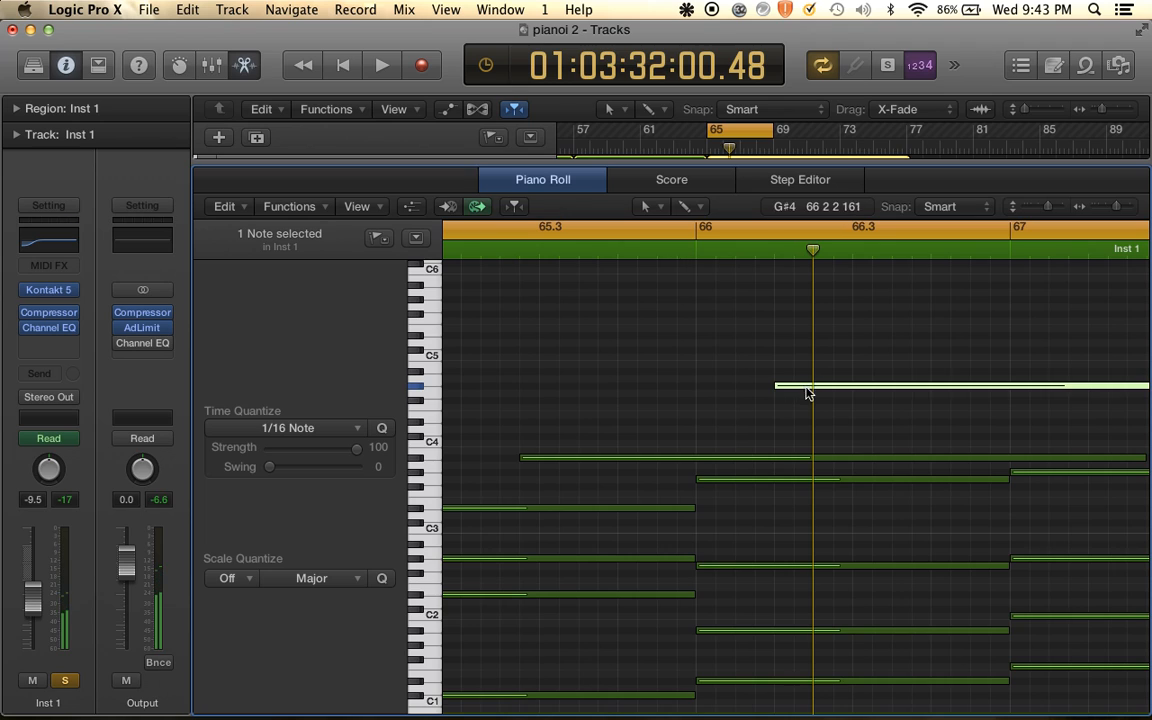
drag(684, 228, 1100, 230)
key(space)
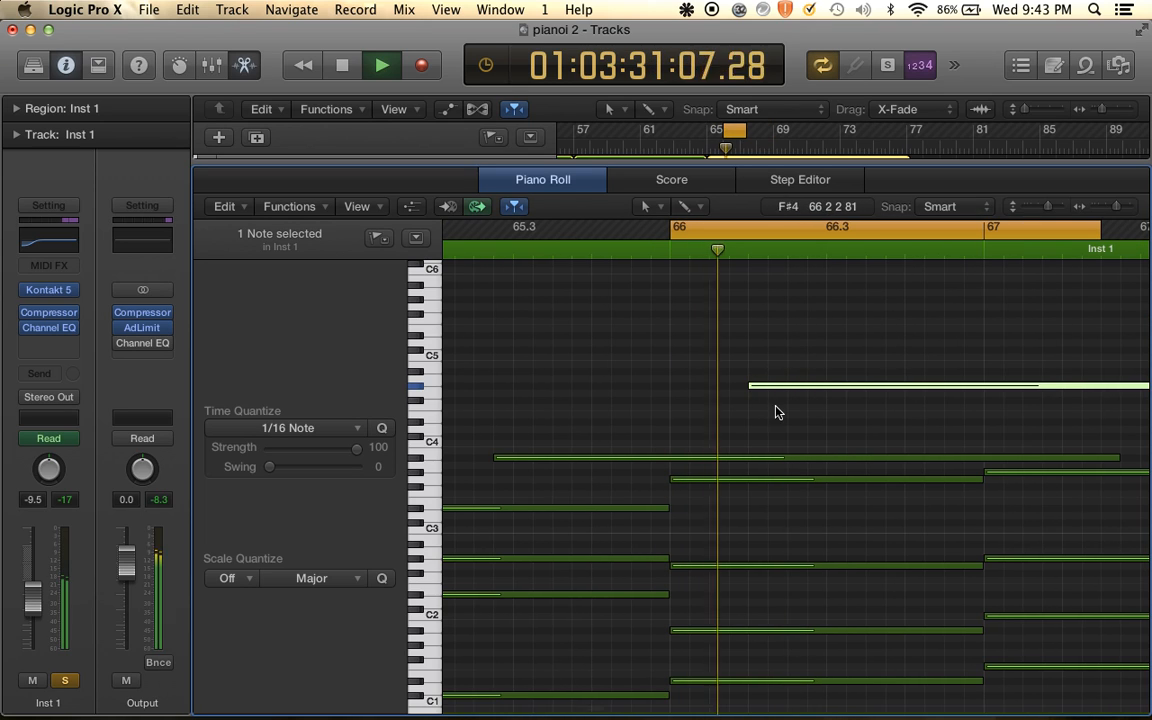
Add long G4 and D#4 melody notes after the G#4 in bar 66, auditioning the loop
key(space)
mouse_move(787, 404)
mouse_down()
mouse_move(835, 393)
mouse_move(828, 400)
mouse_up()
key(space)
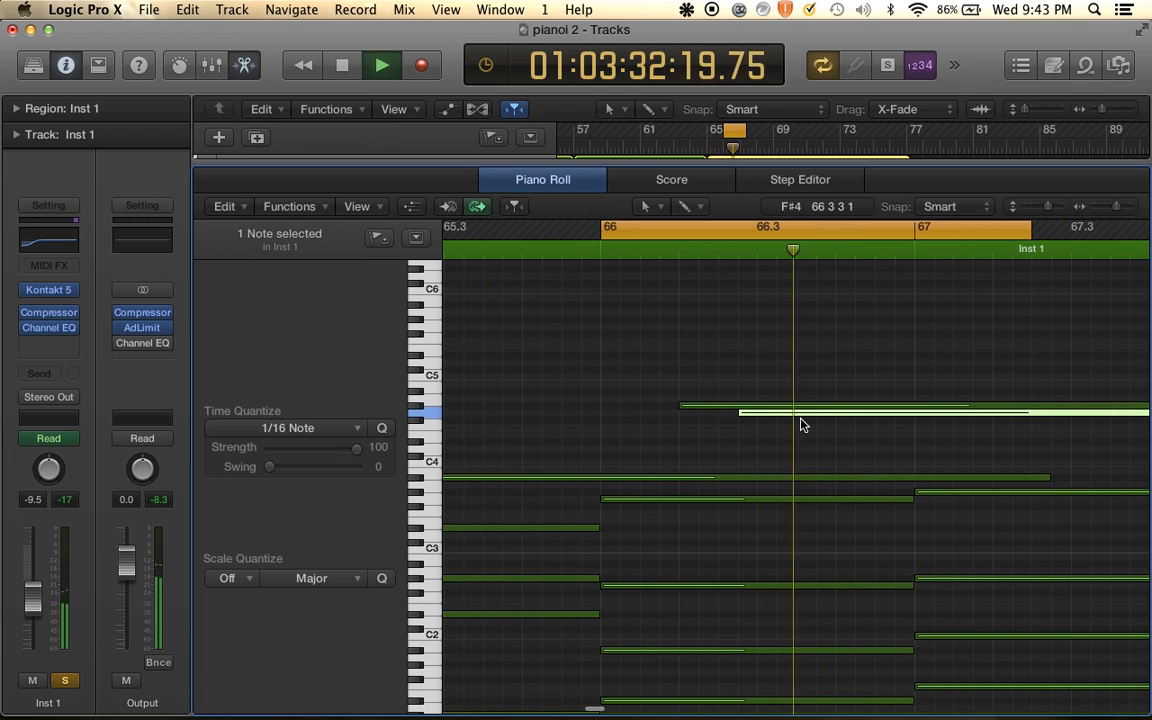
key(space)
click(841, 442)
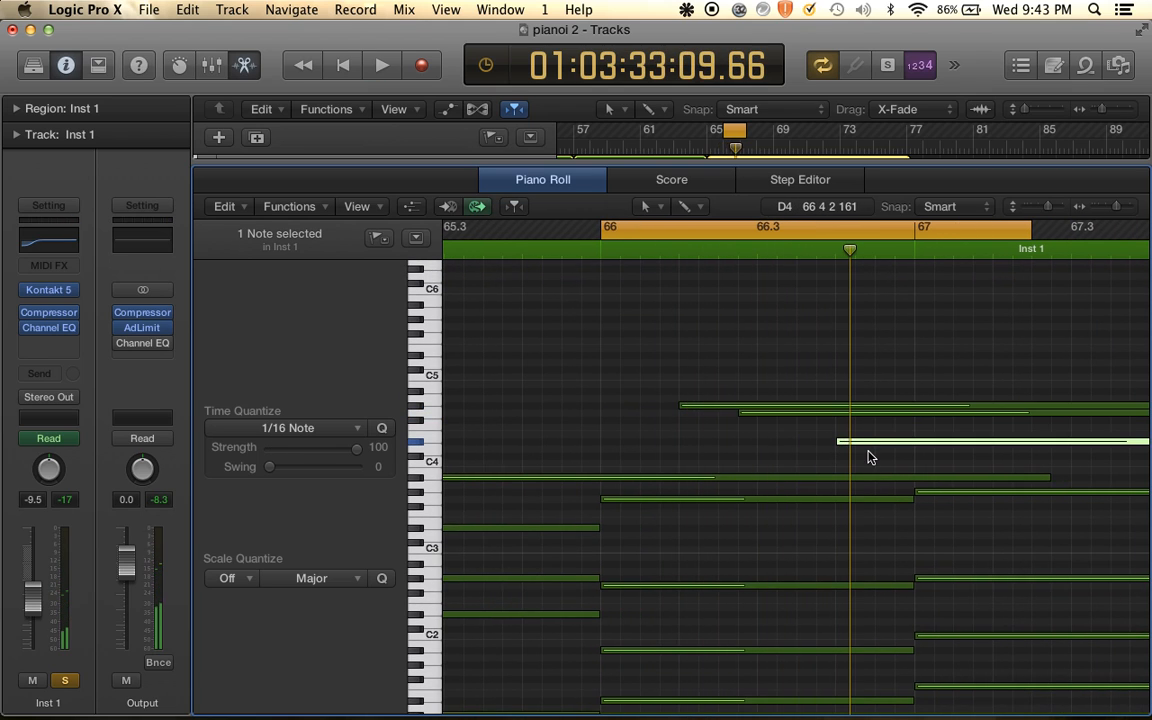
key(space)
Extend the end of the cycle range to bar 69 while the melody plays
scroll(868, 460, right, 4)
scroll(868, 470, down, 5)
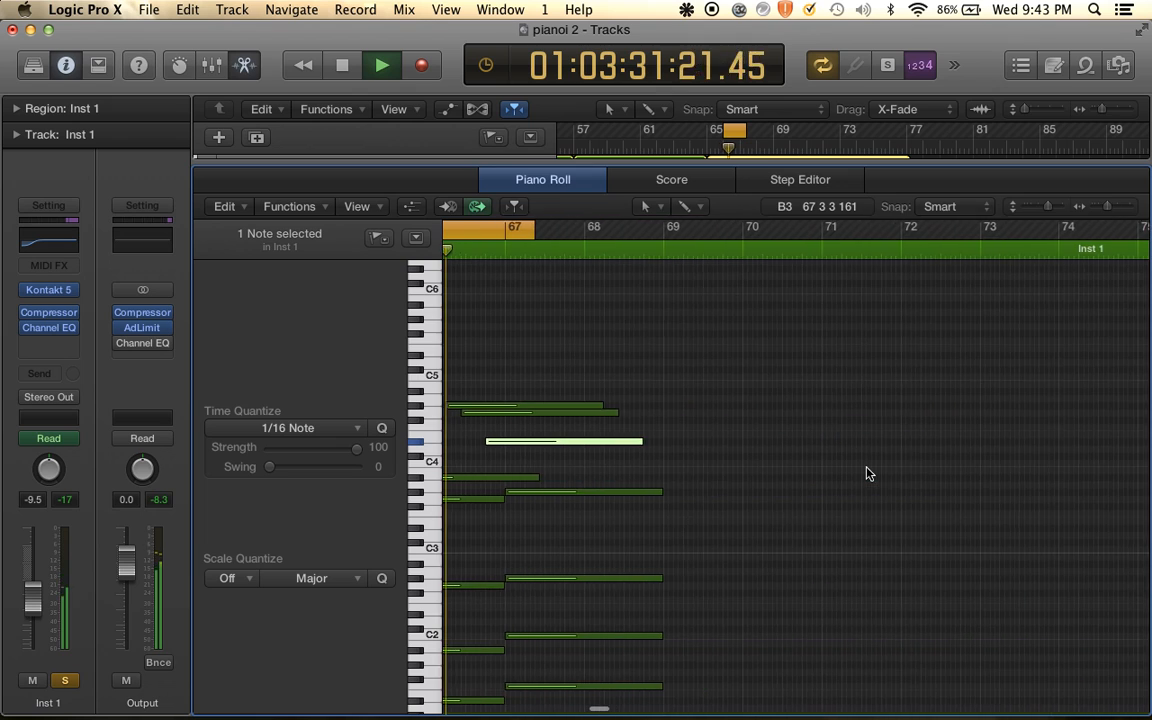
scroll(868, 470, left, 3)
drag(669, 230, 781, 519)
scroll(781, 519, up, 3)
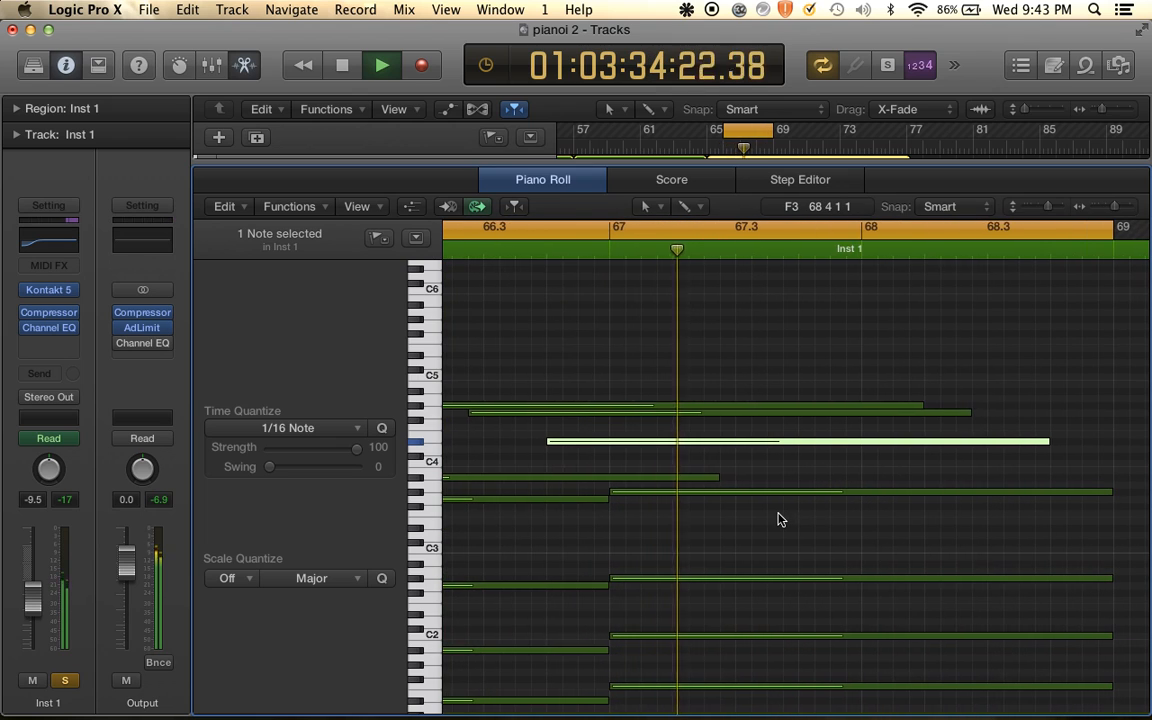
Add a long D#3 melody note in bar 67 and loop playback over bars 67 to 69
click(692, 535)
drag(705, 538, 676, 529)
drag(603, 227, 1111, 228)
key(space)
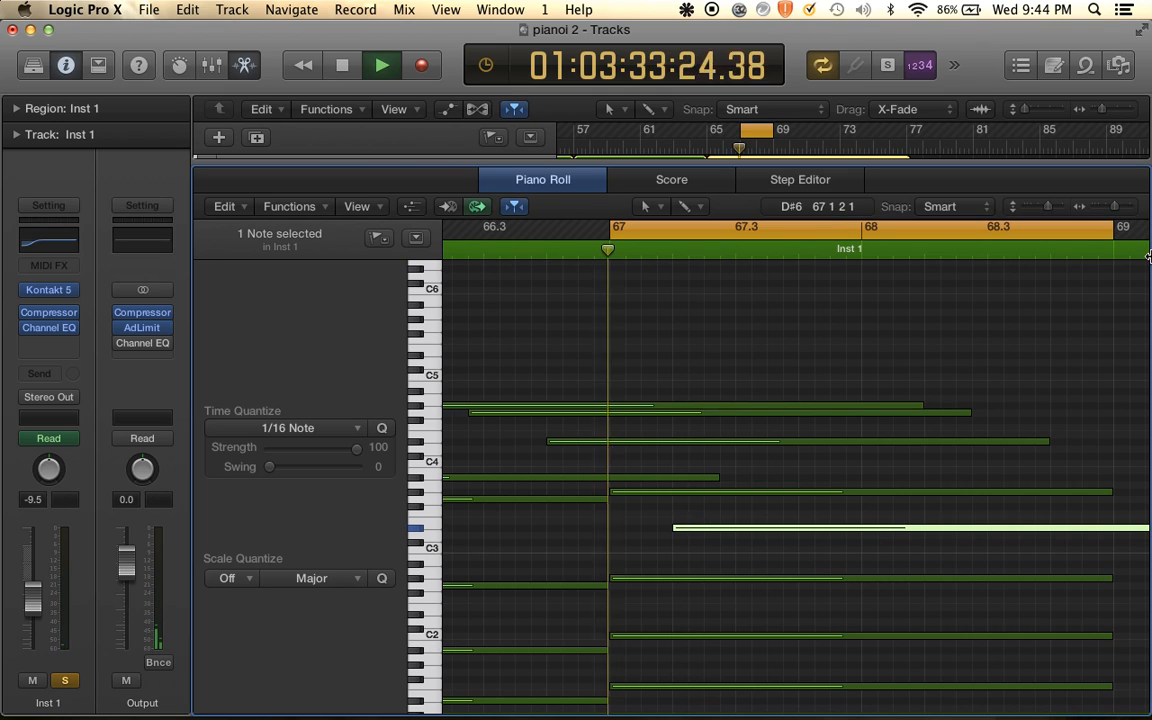
Add long F3 and C3 melody notes after the D#3 in bar 67, auditioning the loop
click(738, 507)
drag(748, 509, 700, 515)
key(space)
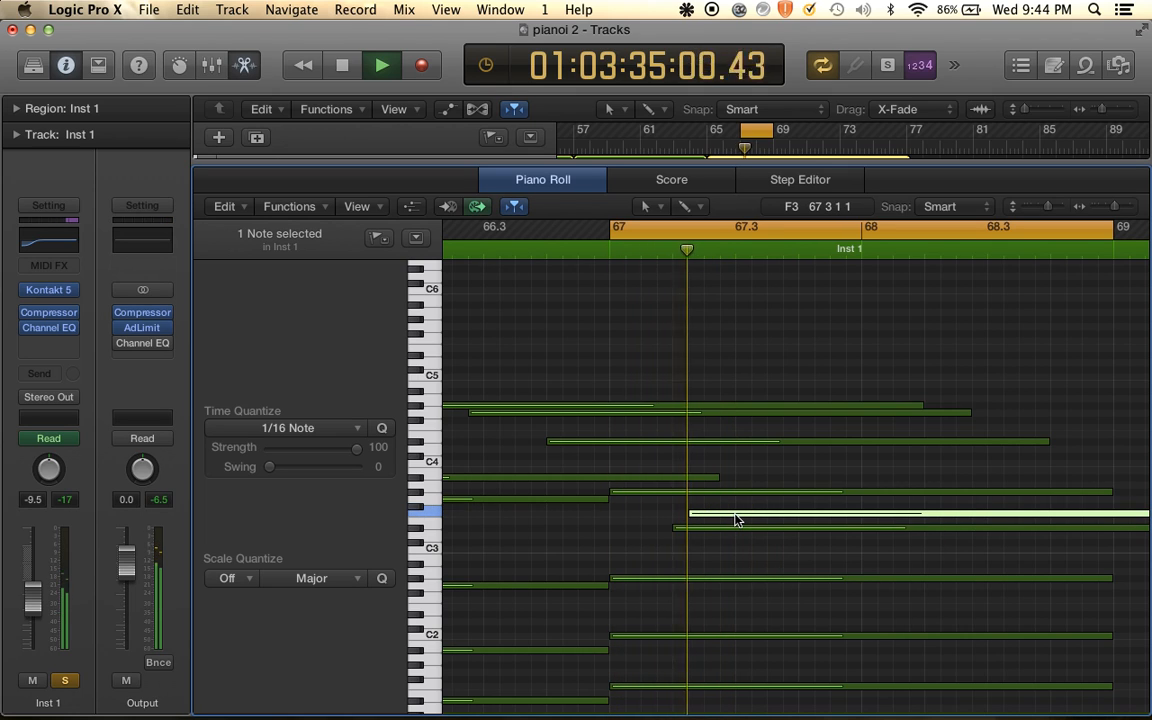
key(space)
super+click(753, 557)
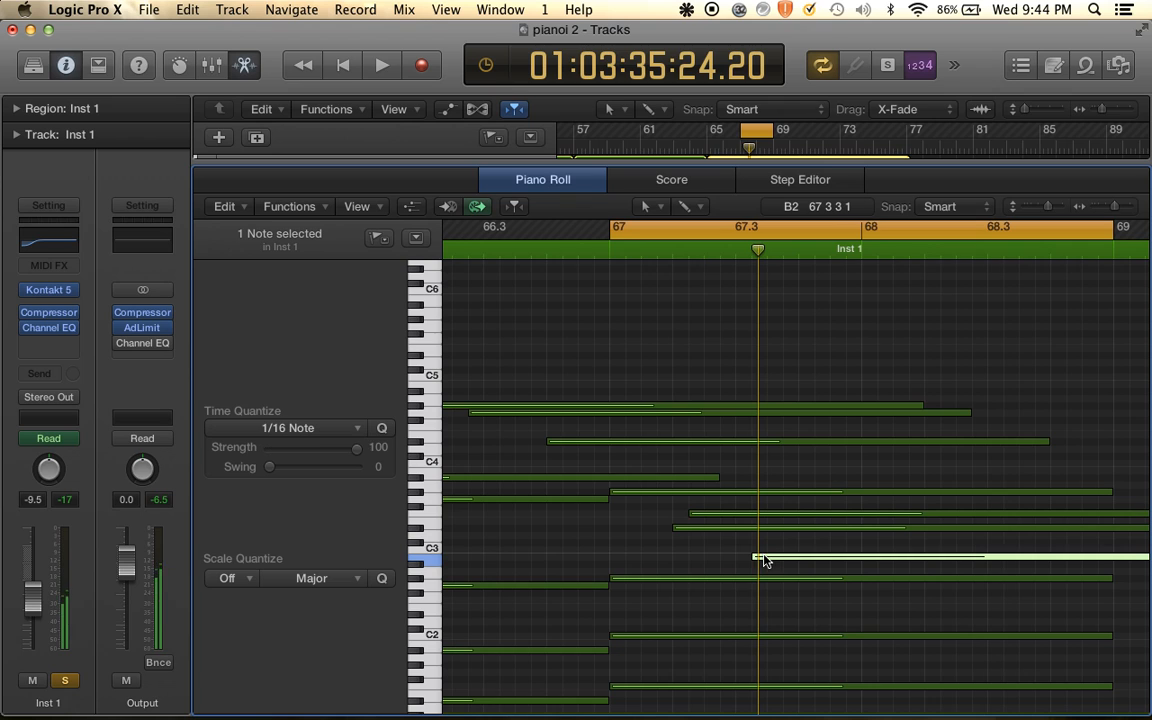
drag(763, 560, 779, 549)
key(space)
scroll(783, 553, down, 1)
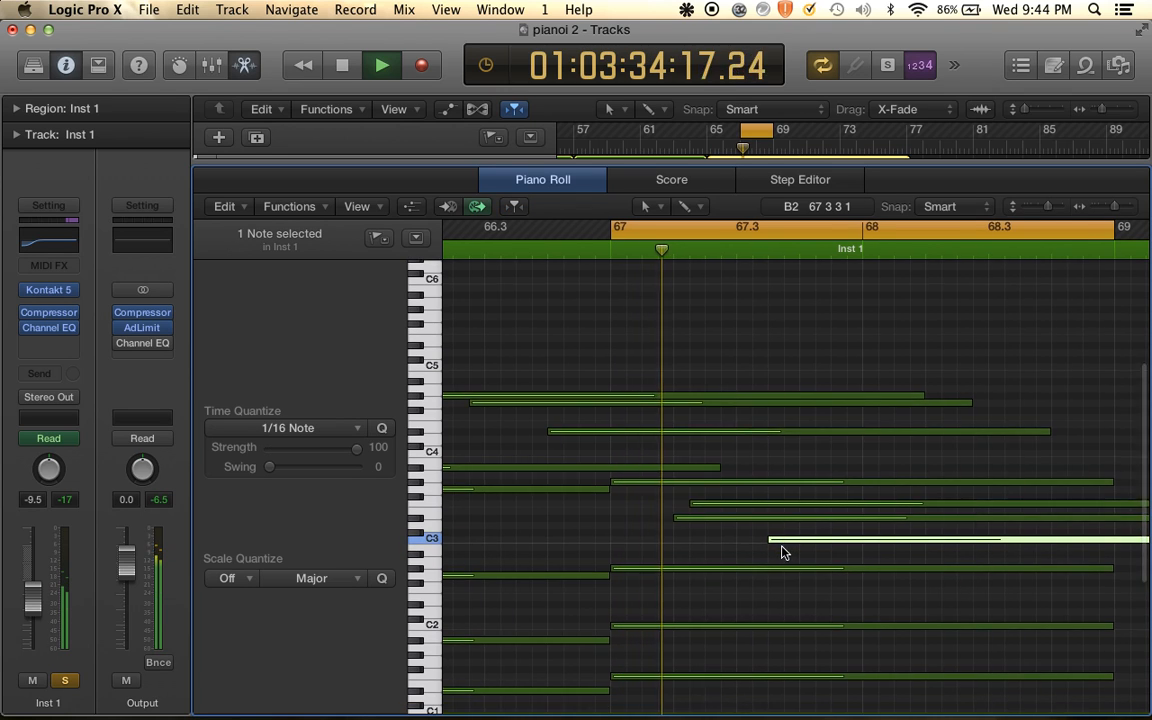
scroll(783, 553, down, 1)
scroll(783, 553, right, 1)
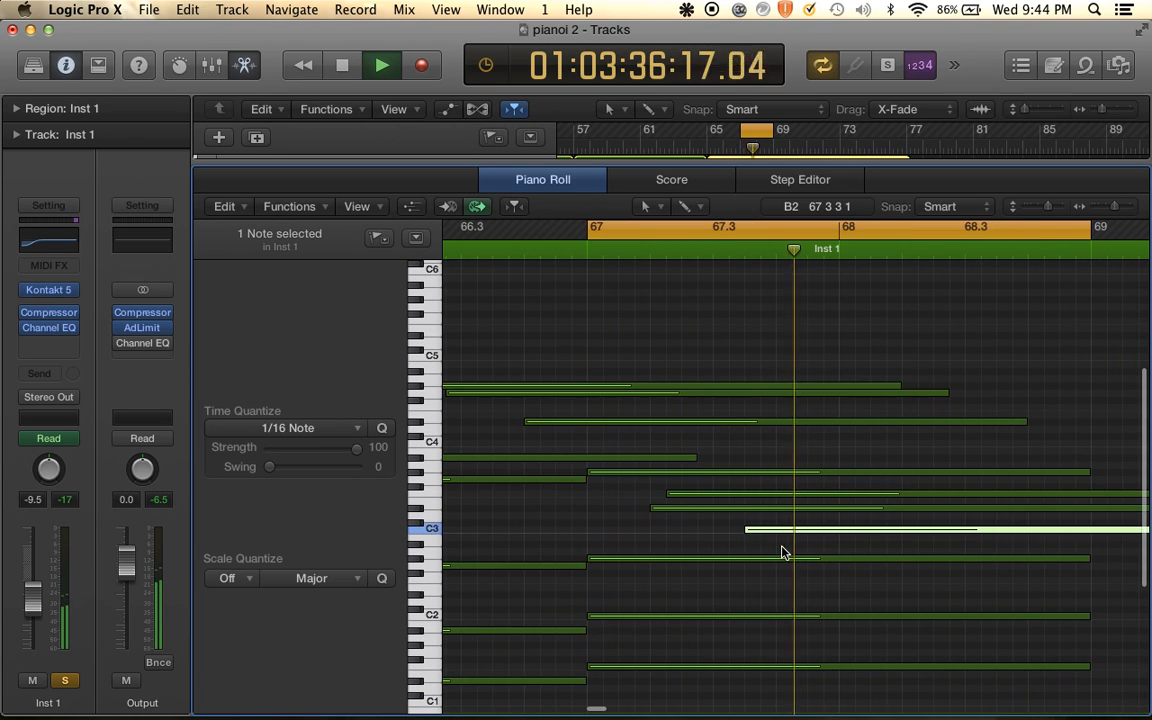
Add a long A#2 melody note around beat 3 of bar 68 and play the loop
key(space)
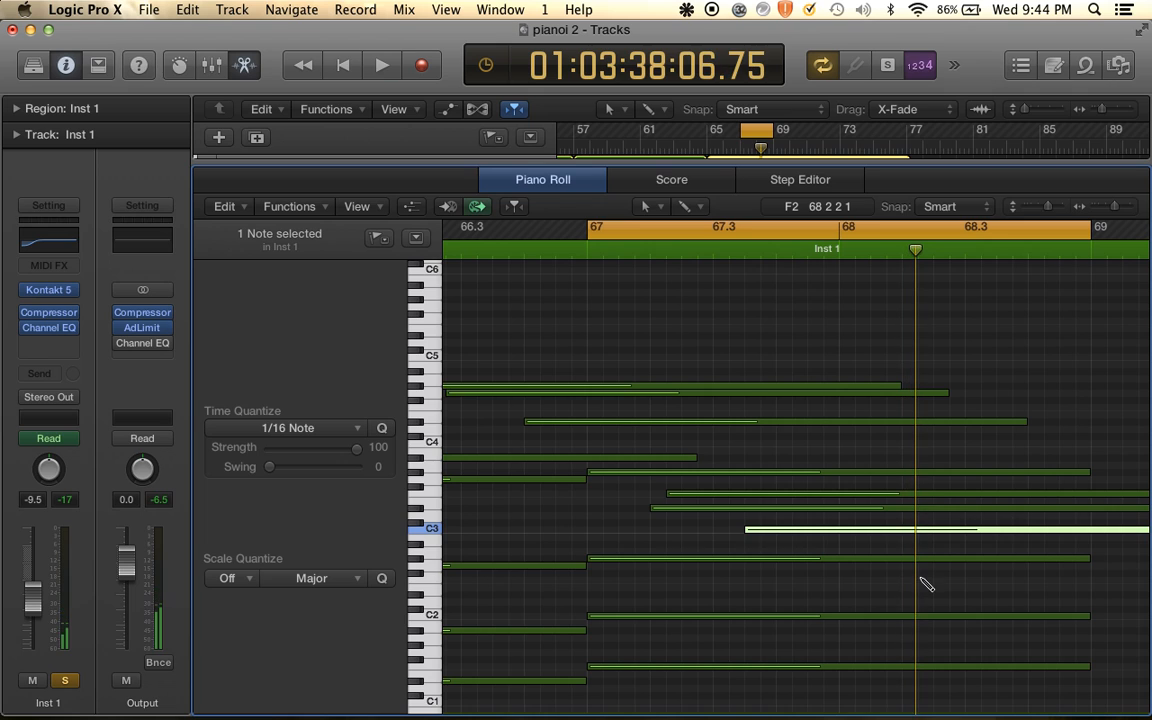
mouse_move(955, 583)
mouse_down()
mouse_move(972, 578)
mouse_move(987, 547)
mouse_up()
key(space)
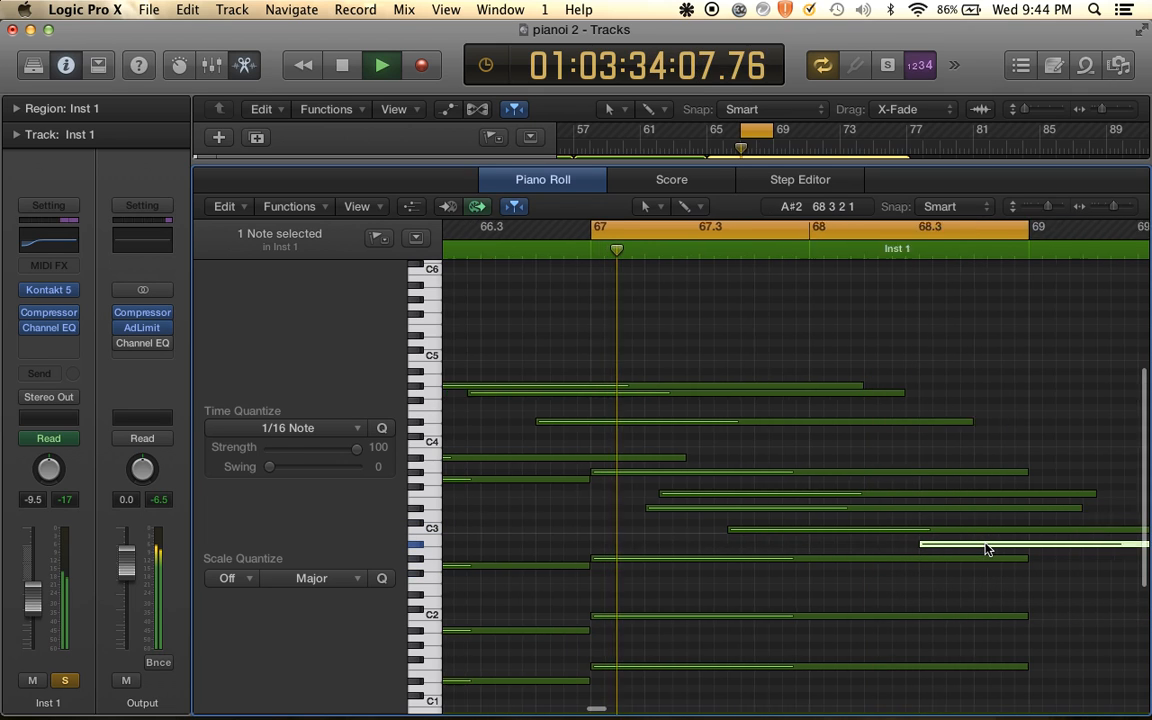
scroll(987, 548, down, 3)
scroll(987, 548, left, 3)
scroll(987, 549, down, 3)
scroll(985, 548, left, 2)
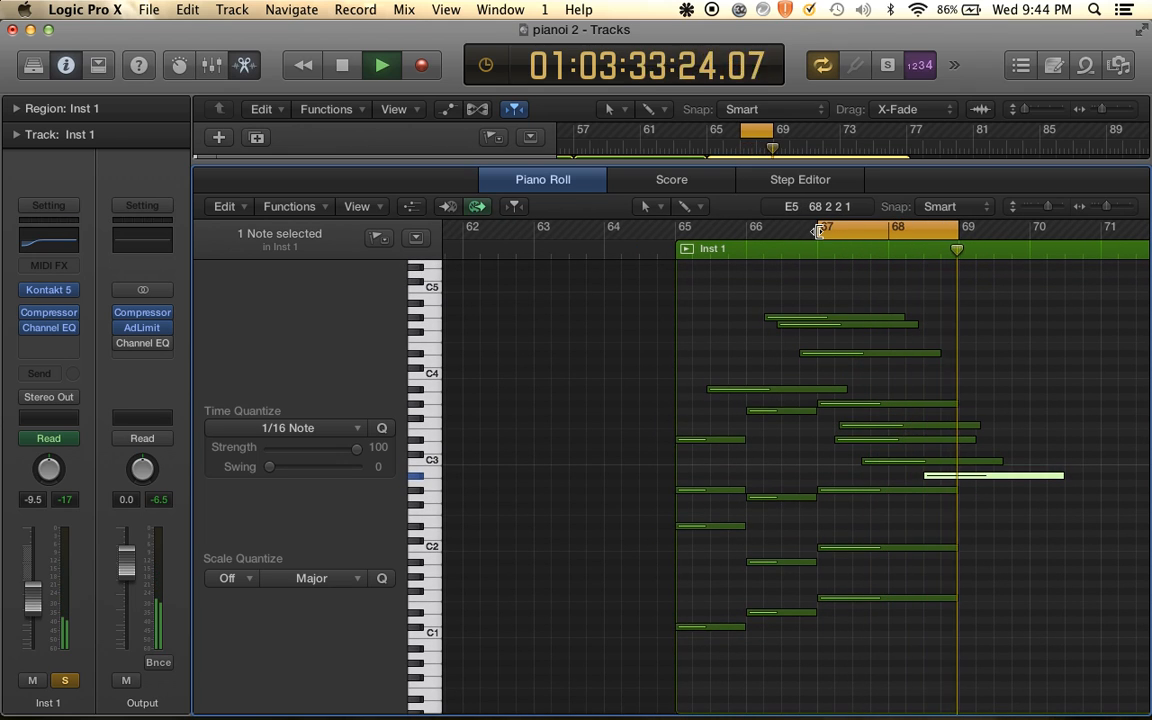
Extend the cycle range back to bar 65 and play the whole passage from its start
drag(818, 226, 677, 237)
key(space)
key(space)
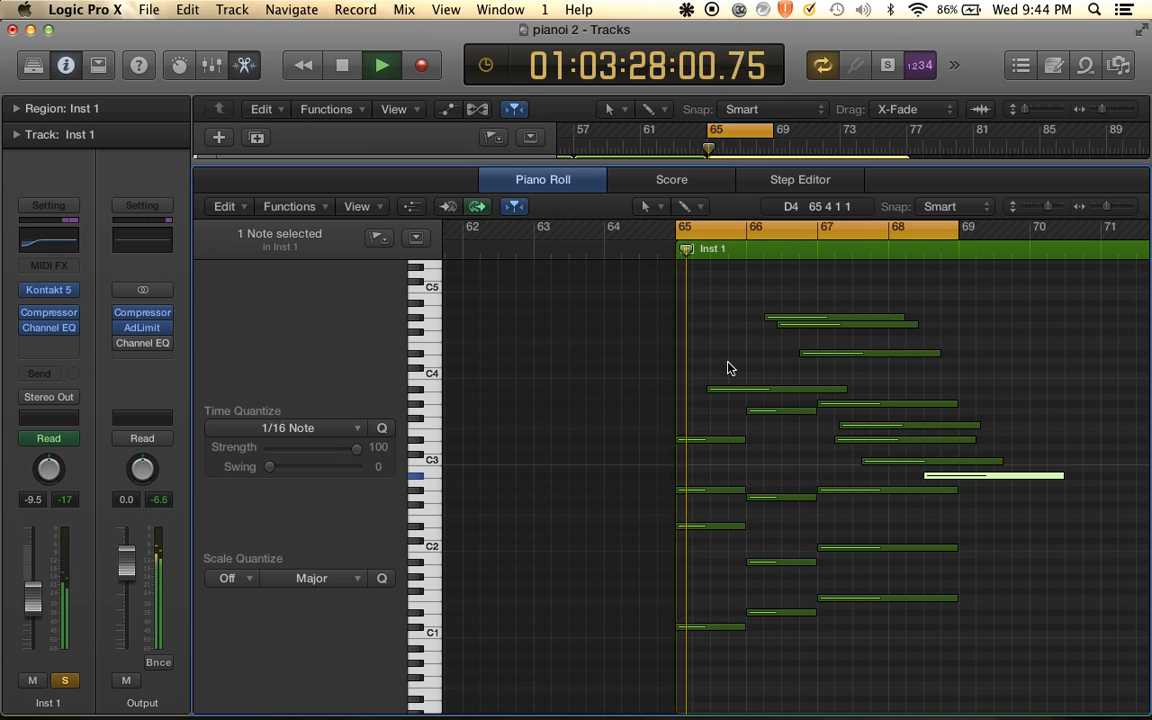
key(super+Right)
key(super+Right)
key(super+Right)
key(super+Right)
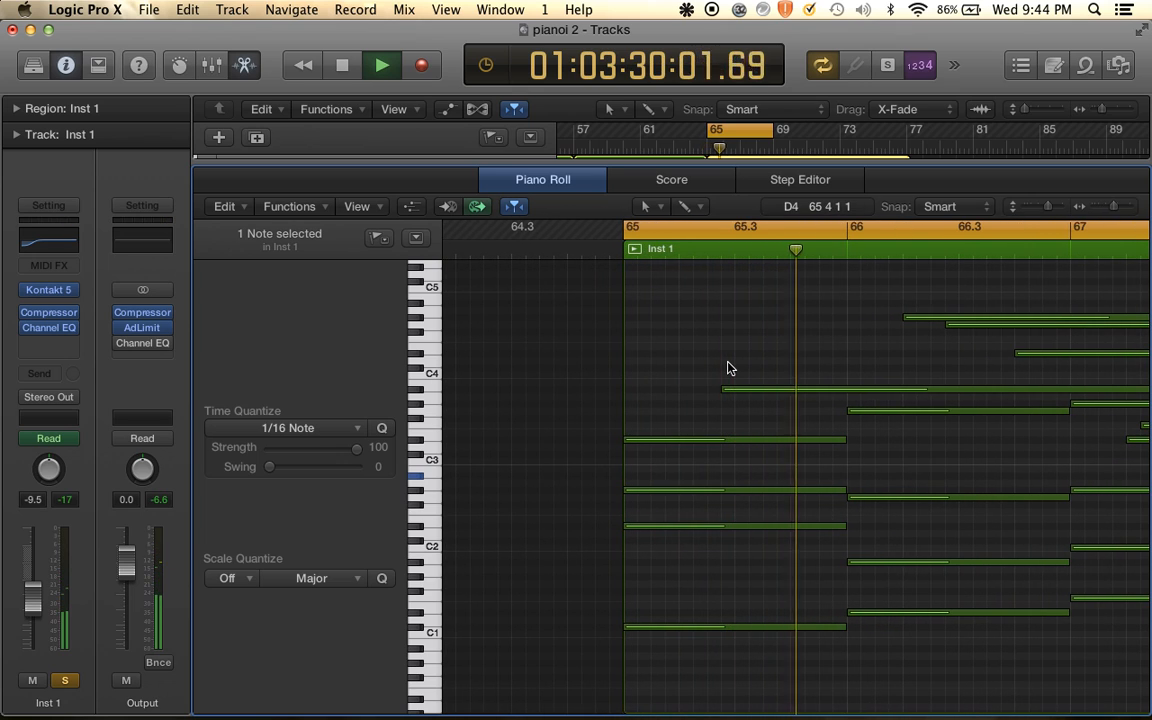
Stagger the starts of the D#3, G#2 and D#2 chord notes slightly after bar 65, with D#2 at 65 1 1 41
key(space)
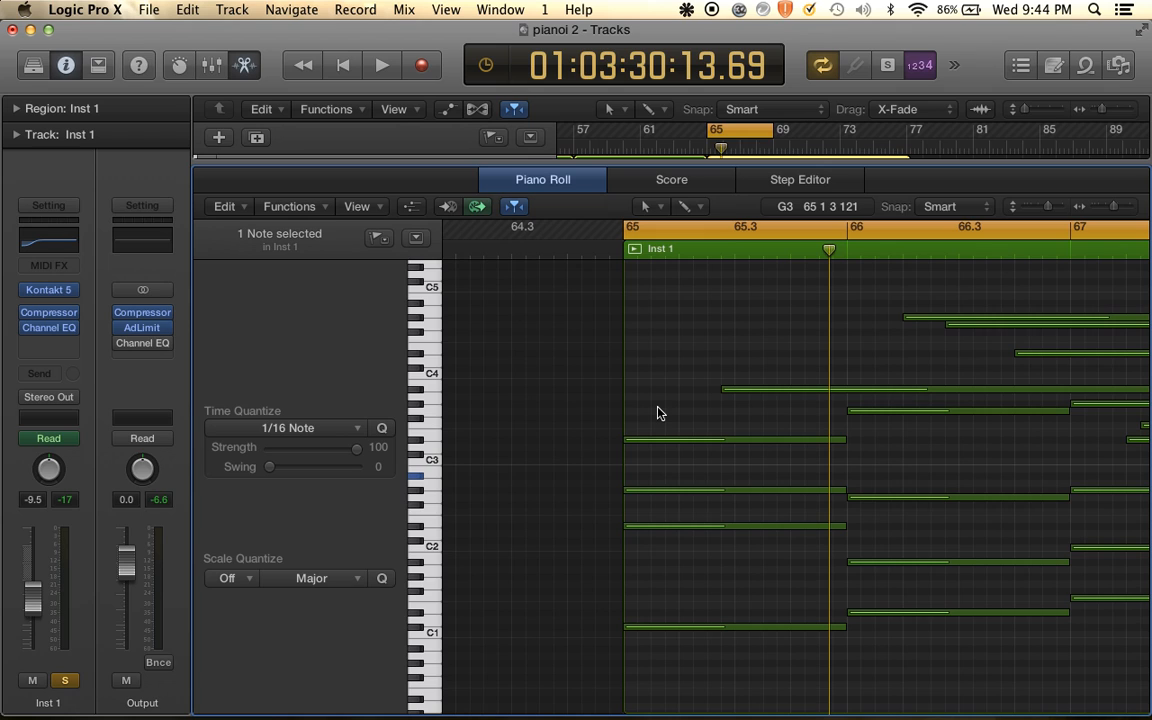
key(super+Right)
key(super+Right)
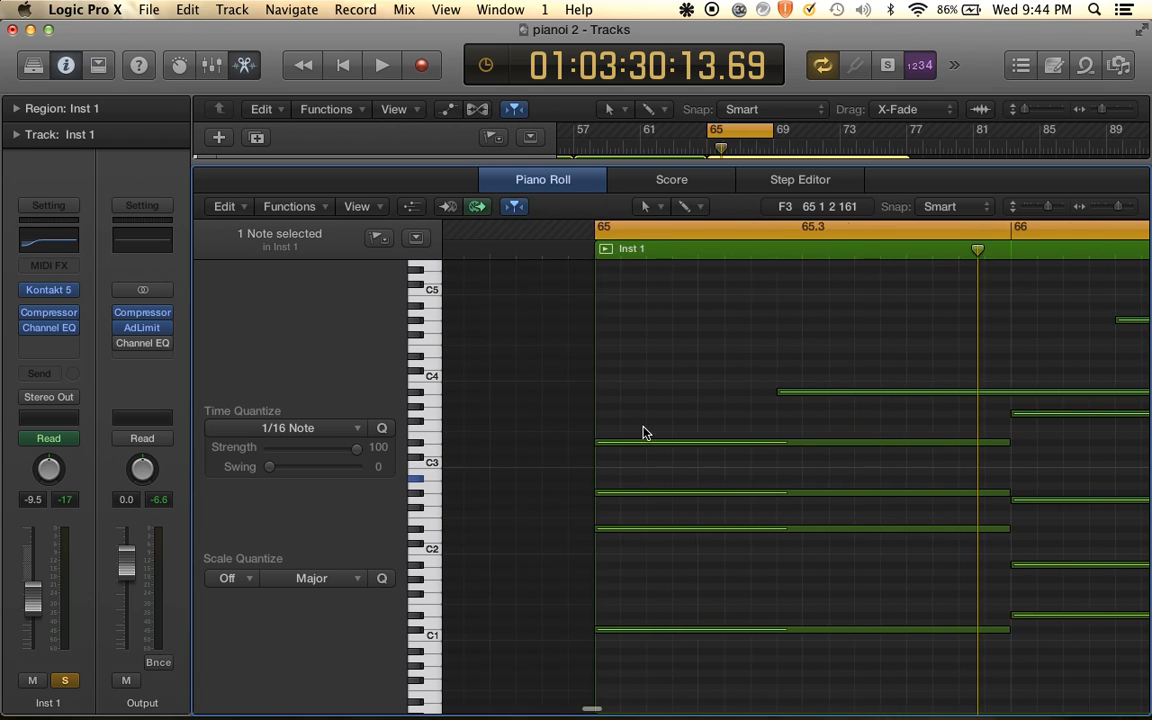
click(655, 442)
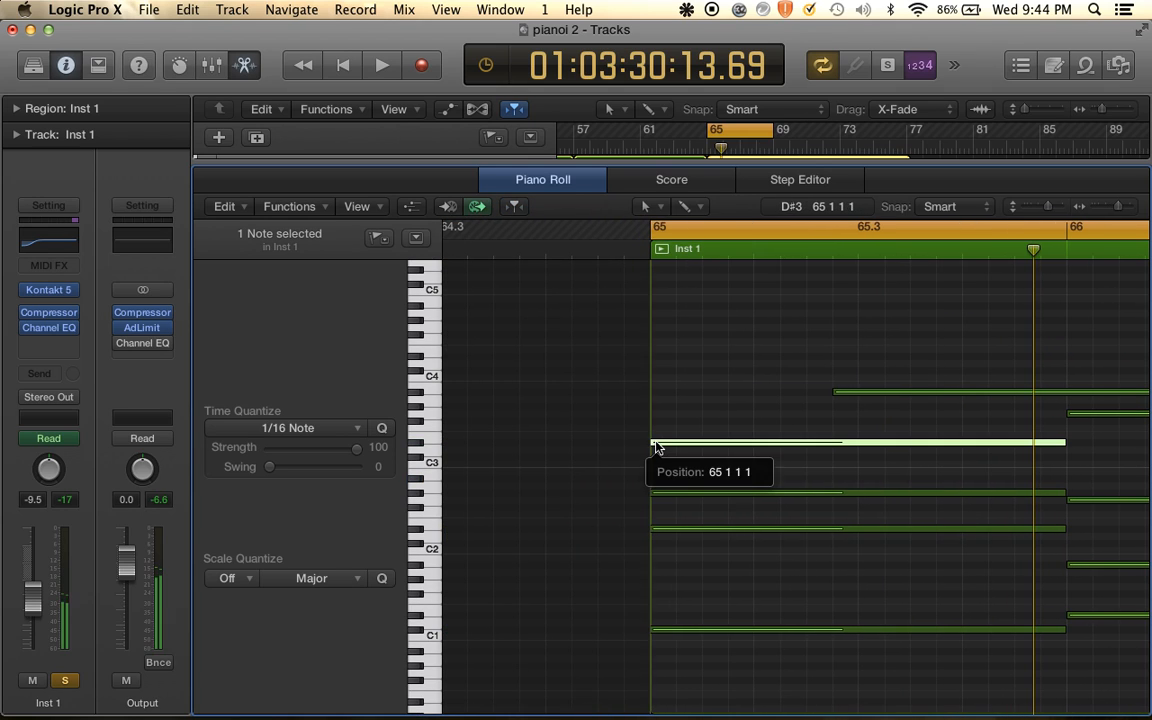
drag(655, 447, 666, 491)
click(651, 529)
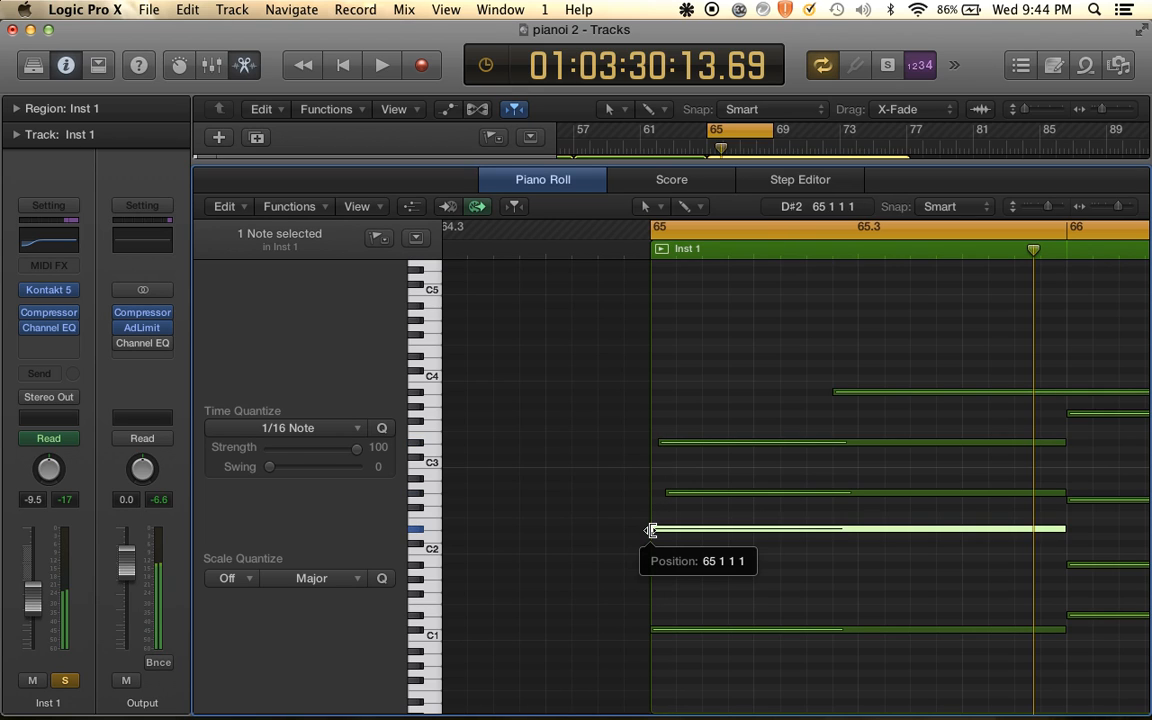
scroll(656, 535, up, 3)
scroll(656, 535, right, 2)
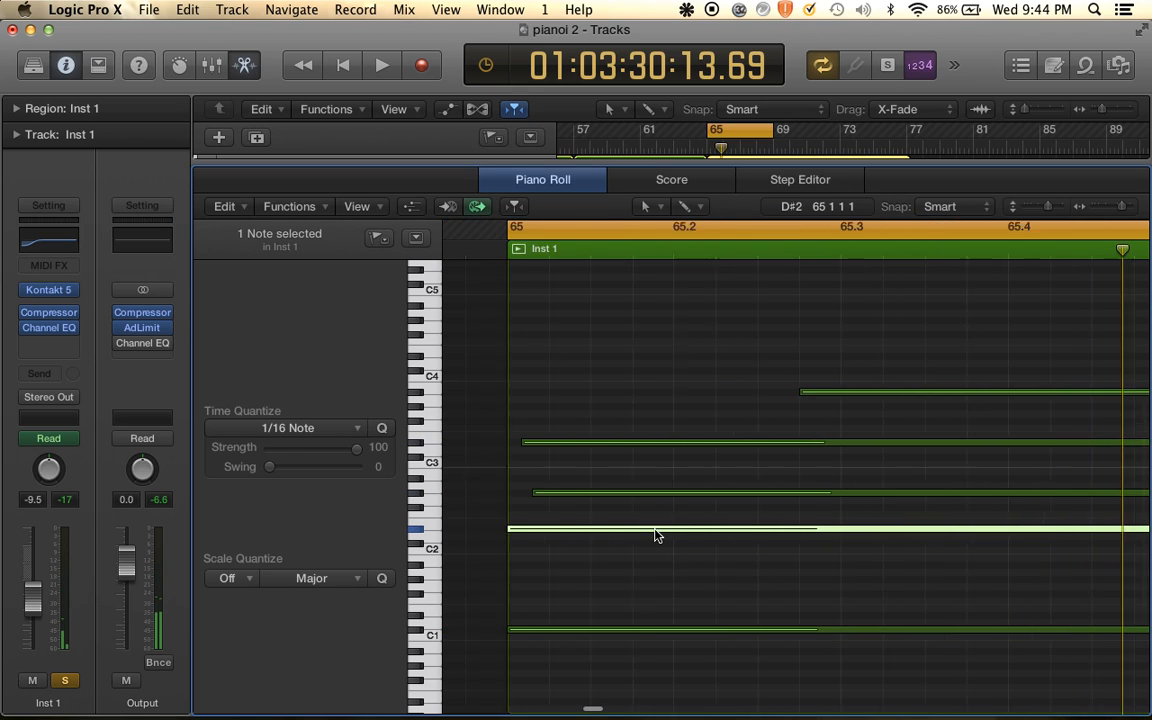
scroll(620, 530, left, 2)
drag(604, 529, 606, 531)
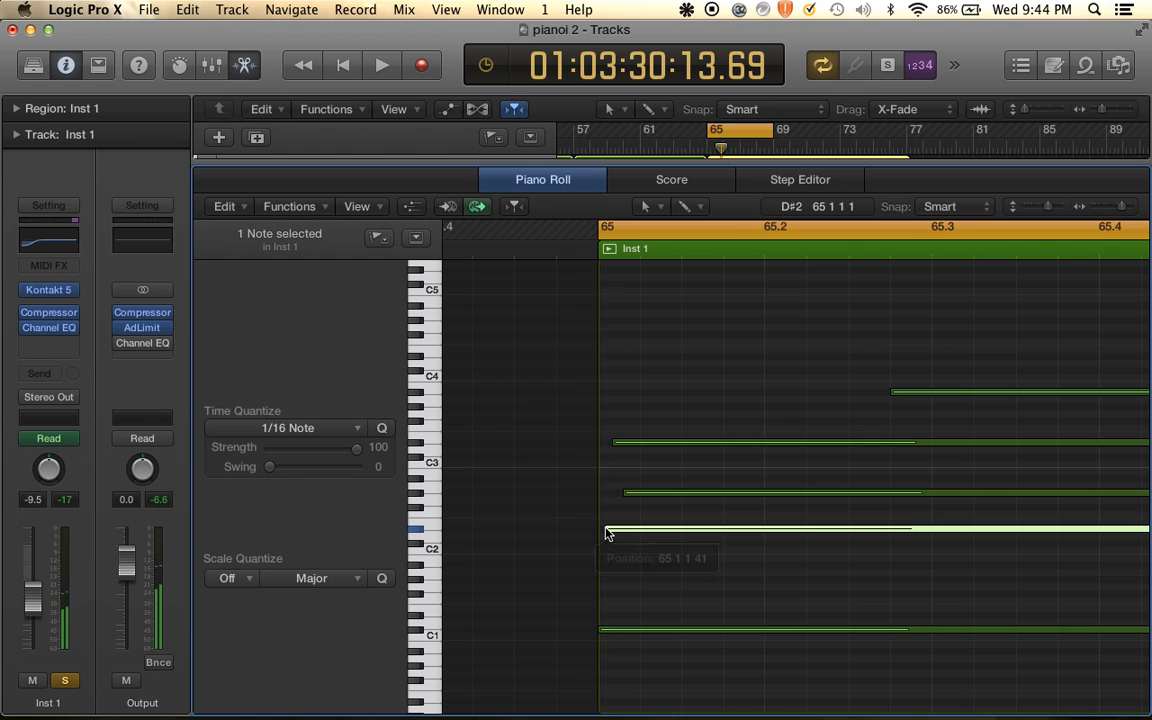
Make the A#3 melody note in bar 65 start about half a beat earlier and play the passage
key(space)
key(space)
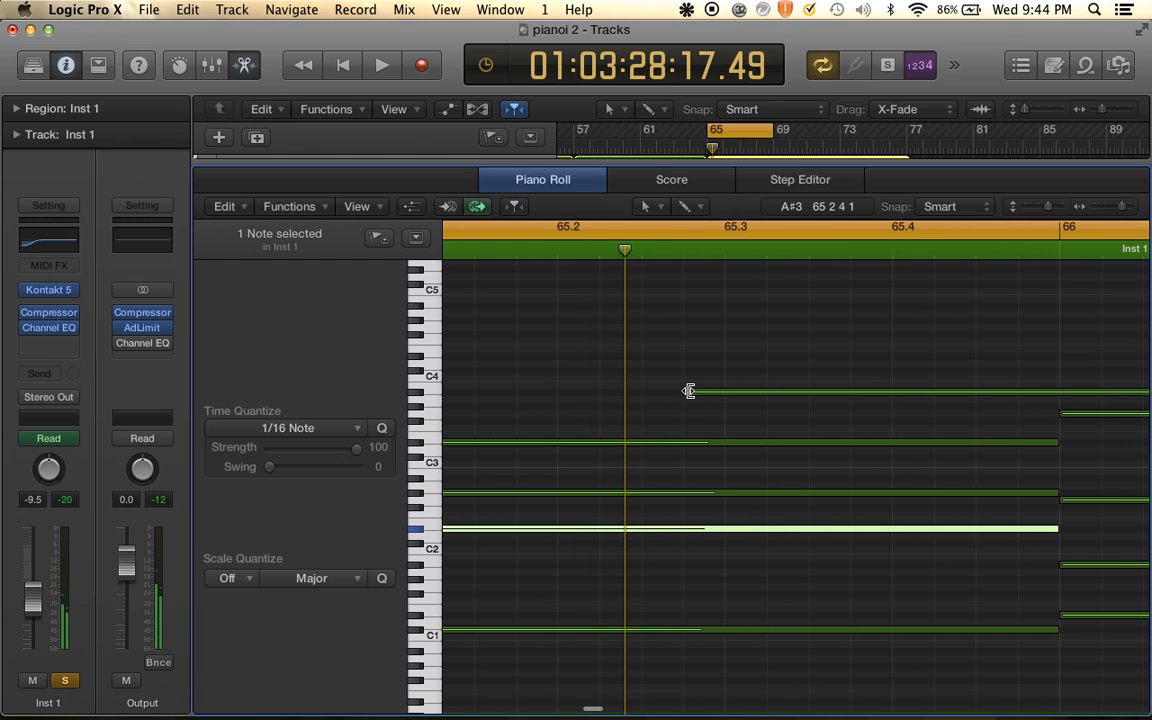
drag(688, 389, 589, 405)
key(space)
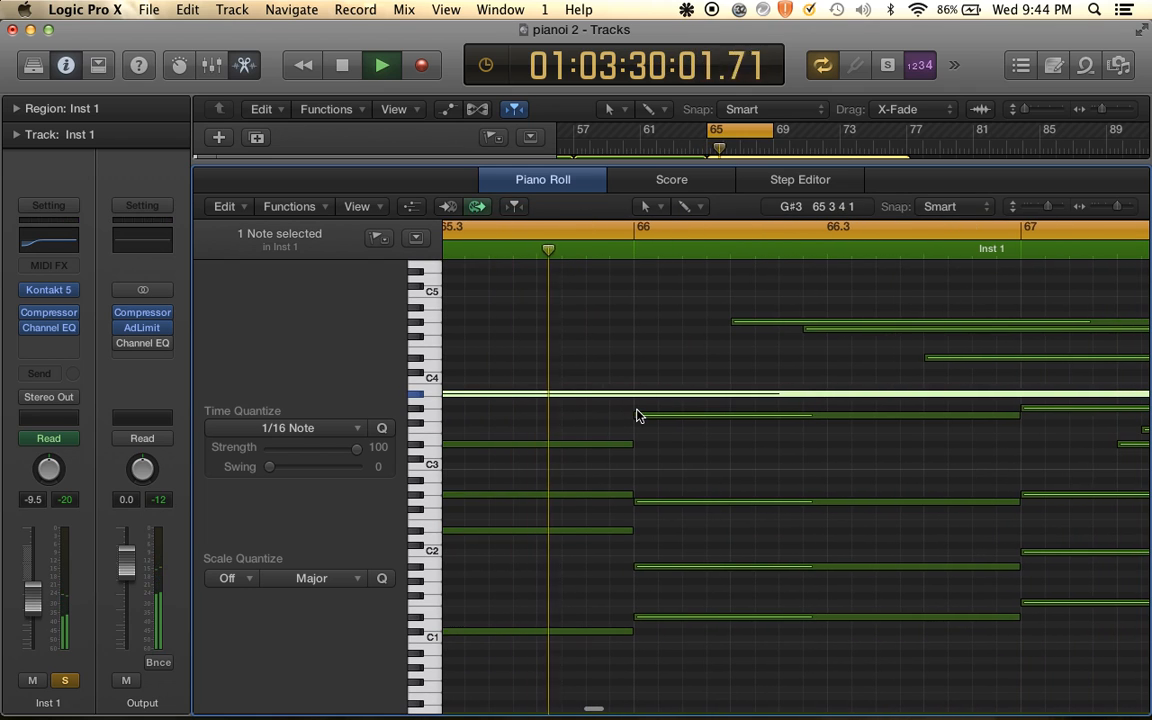
Try to delay the start of the D#1 chord note at bar 66
key(space)
key(super+Right)
key(super+Right)
key(super+Right)
key(super+Right)
key(super+Right)
key(super+Right)
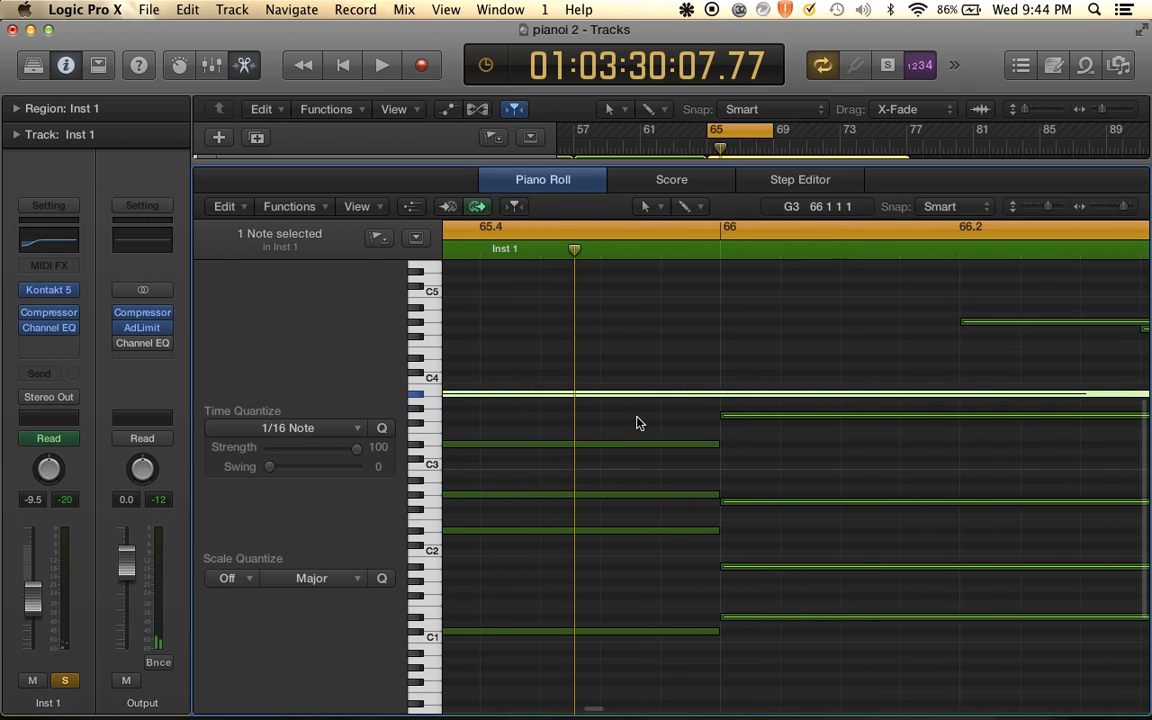
scroll(650, 444, right, 5)
drag(530, 617, 543, 615)
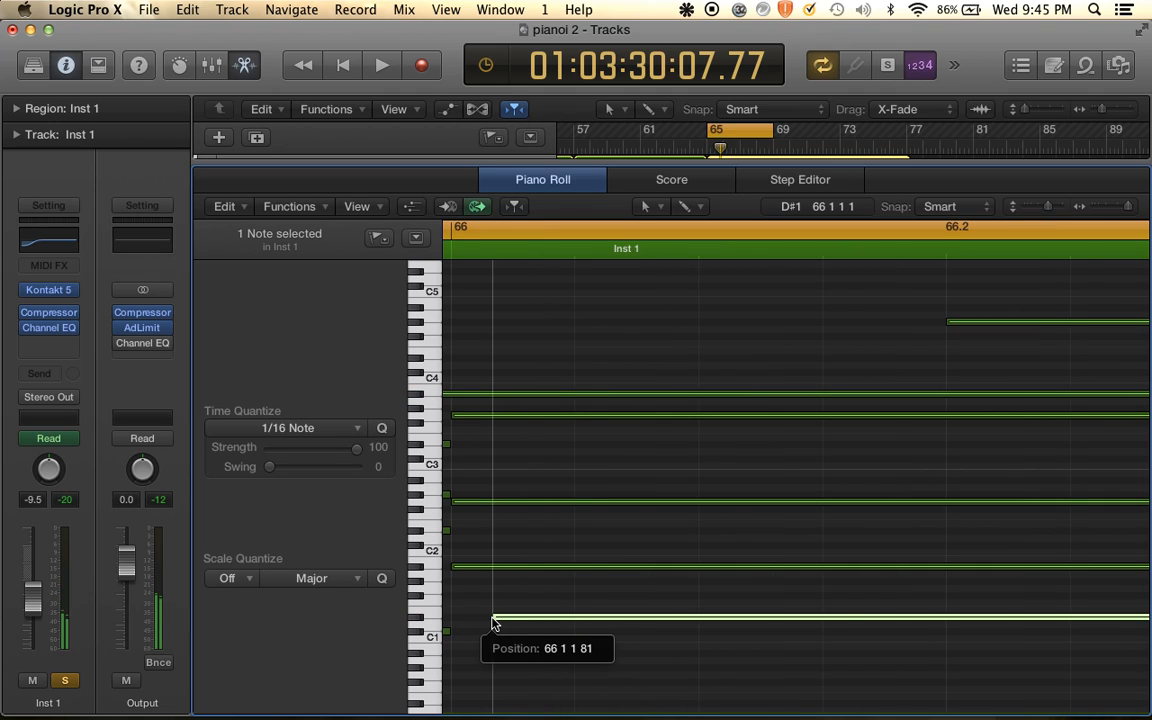
drag(493, 623, 465, 623)
drag(540, 619, 538, 620)
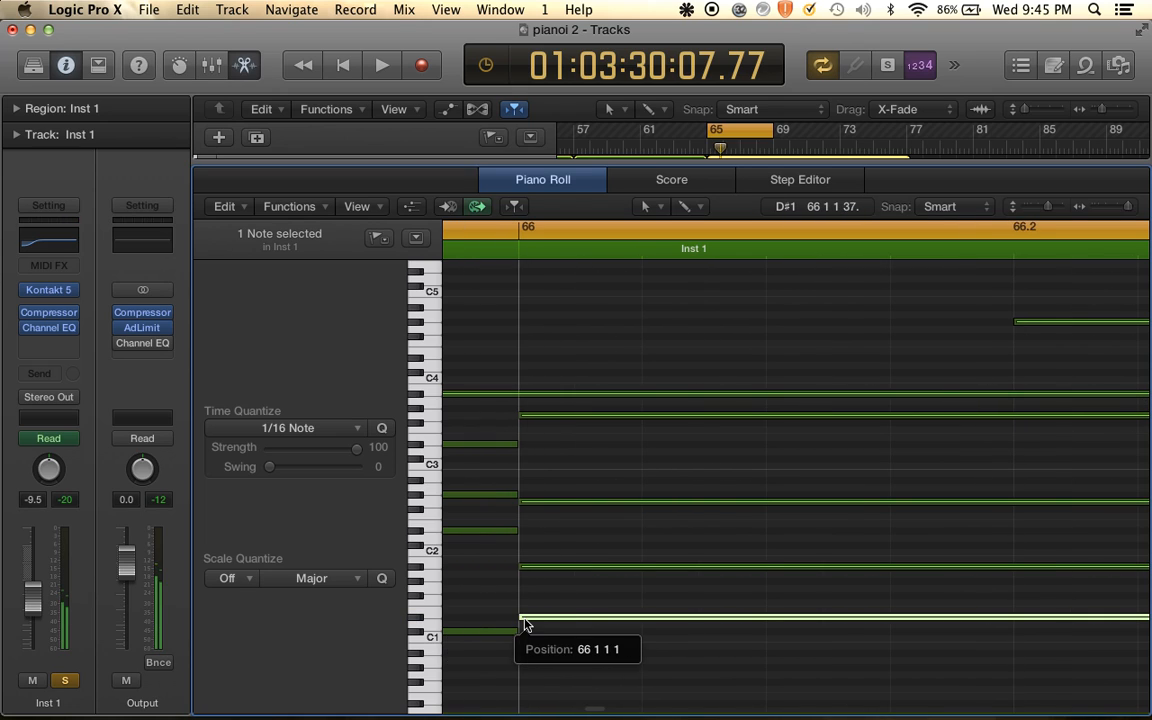
Stagger the starts of the A#1, G2 and G3 chord notes slightly after bar 66, with G3 around 66 1 1 15, and play
drag(519, 566, 461, 576)
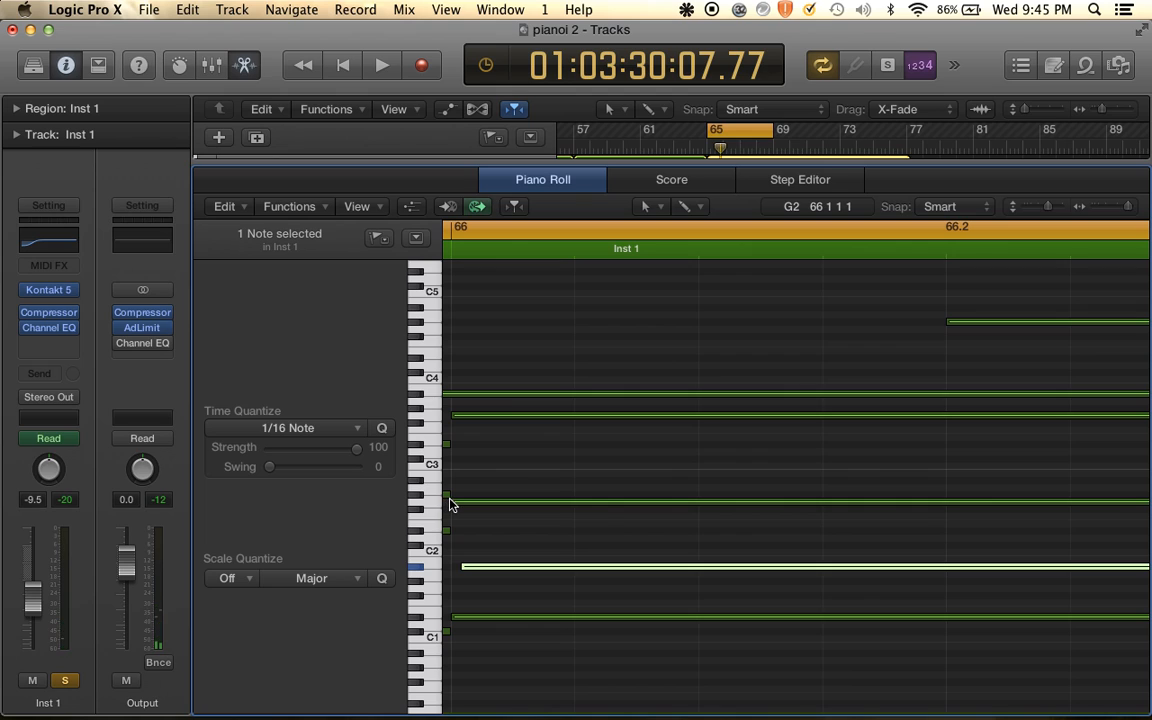
drag(450, 501, 465, 501)
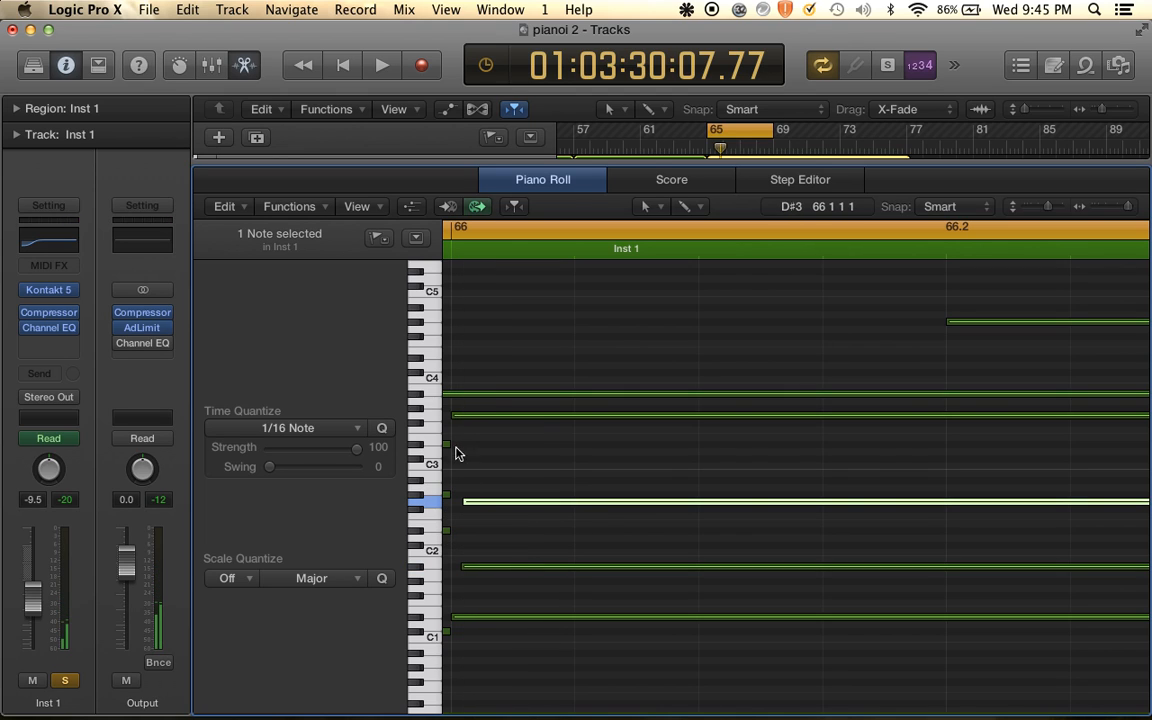
click(455, 415)
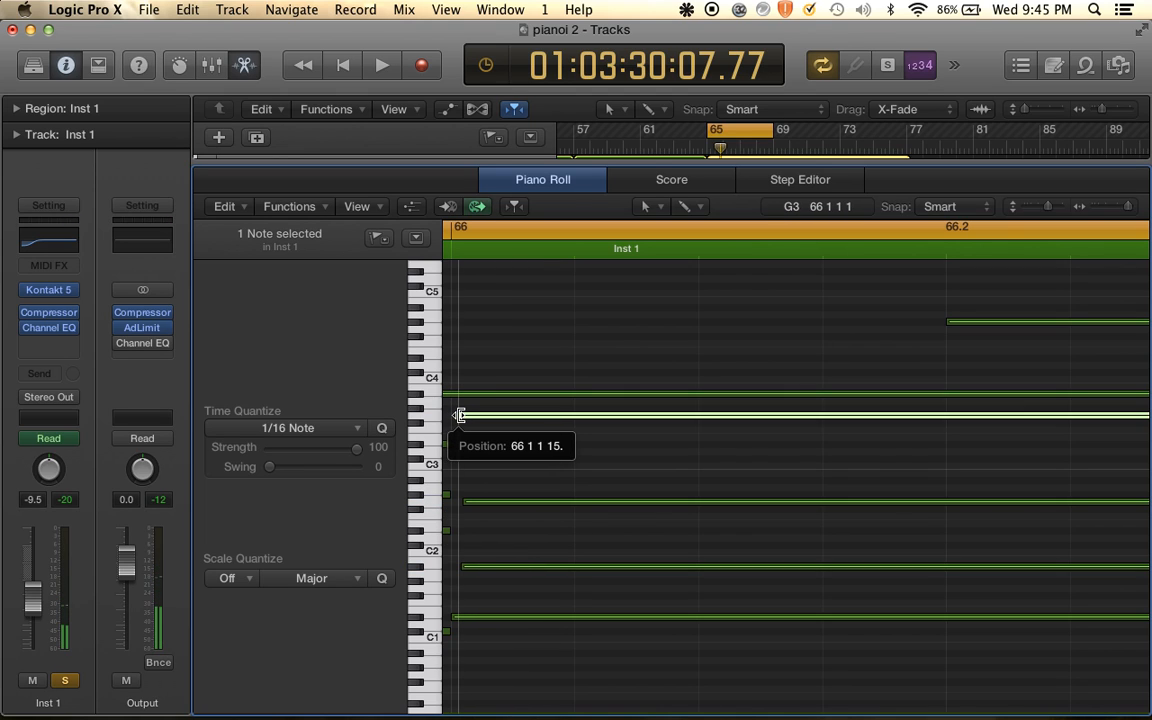
drag(459, 415, 458, 417)
key(space)
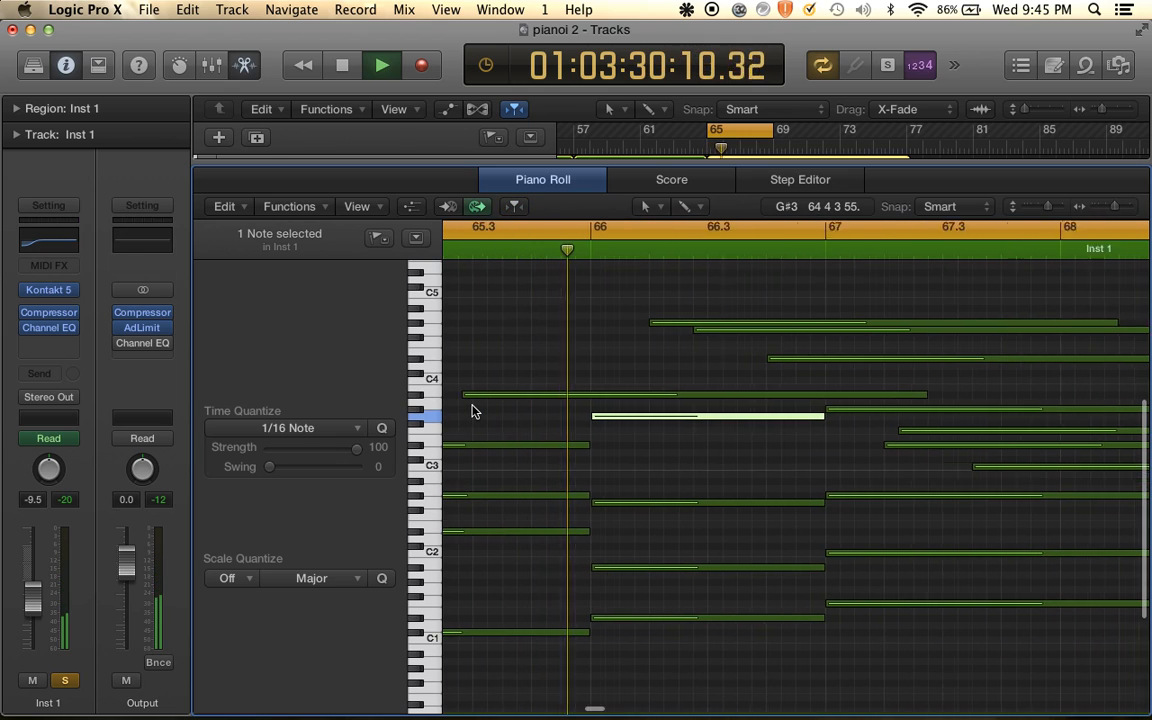
Stop playback and set the cycle range from bar 66 to about beat 3 of that bar
key(super+Right)
key(super+Right)
key(super+Right)
key(space)
drag(604, 231, 1148, 232)
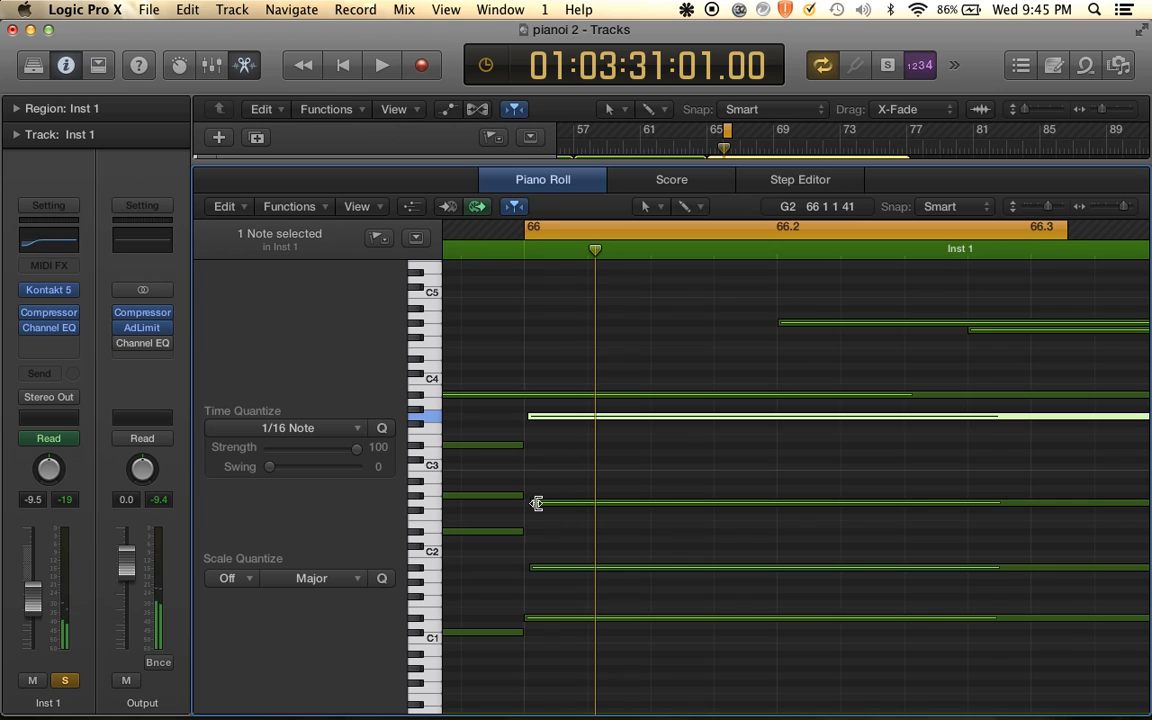
Delay the starts of the G2 and G3 chord notes a little more after bar 66 and play the loop
drag(537, 503, 476, 510)
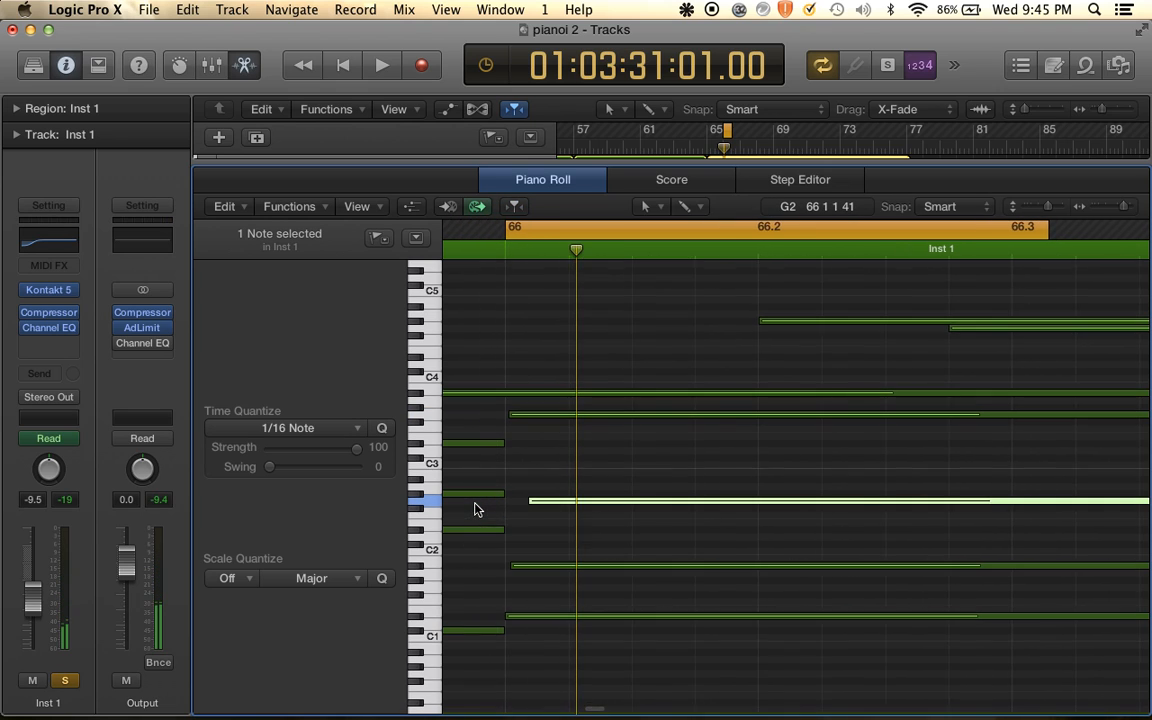
scroll(476, 510, left, 2)
drag(537, 411, 475, 418)
key(space)
scroll(471, 413, down, 6)
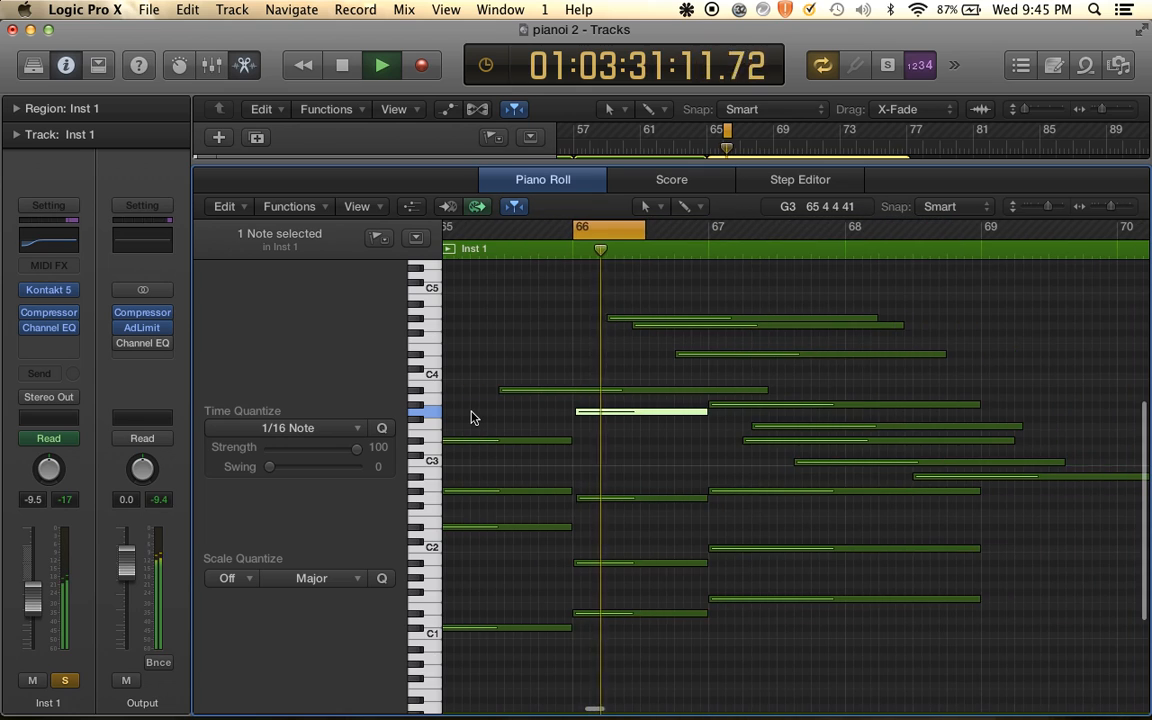
scroll(471, 413, up, 4)
key(space)
Shorten the D#3, G#2, D#2 and C#1 chord notes in bar 65 to end at slightly different points before bar 66
scroll(479, 421, left, 3)
drag(581, 419, 584, 568)
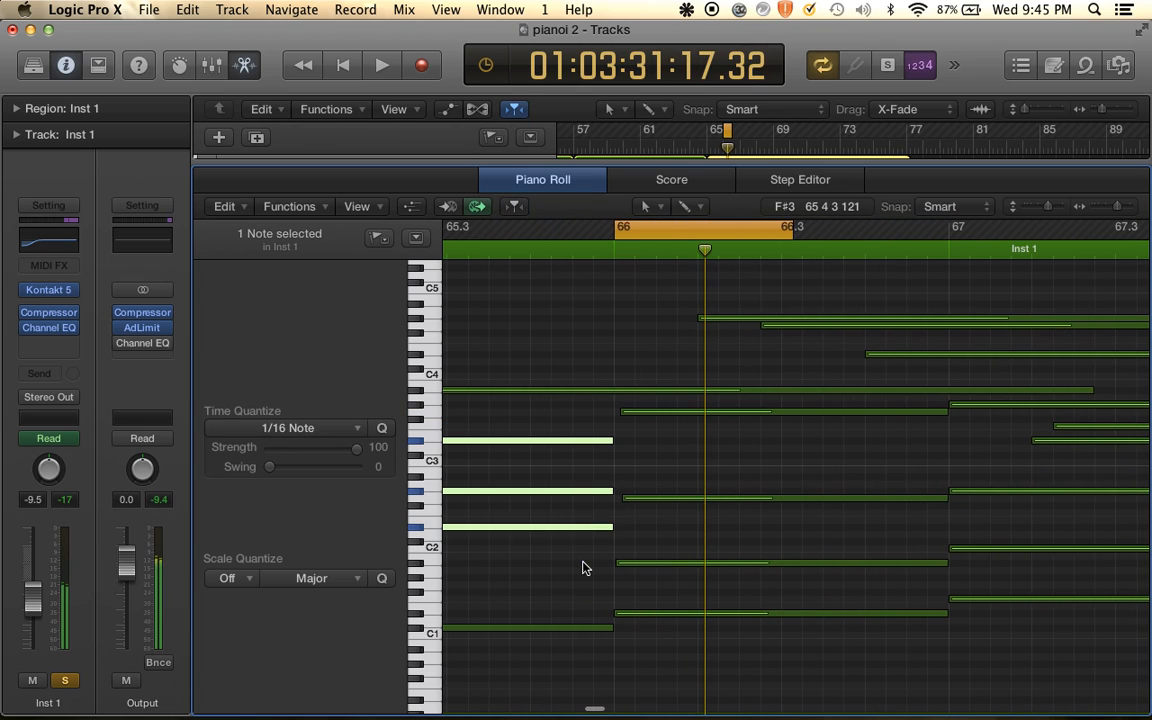
drag(612, 527, 755, 492)
click(598, 506)
scroll(587, 489, left, 4)
click(587, 490)
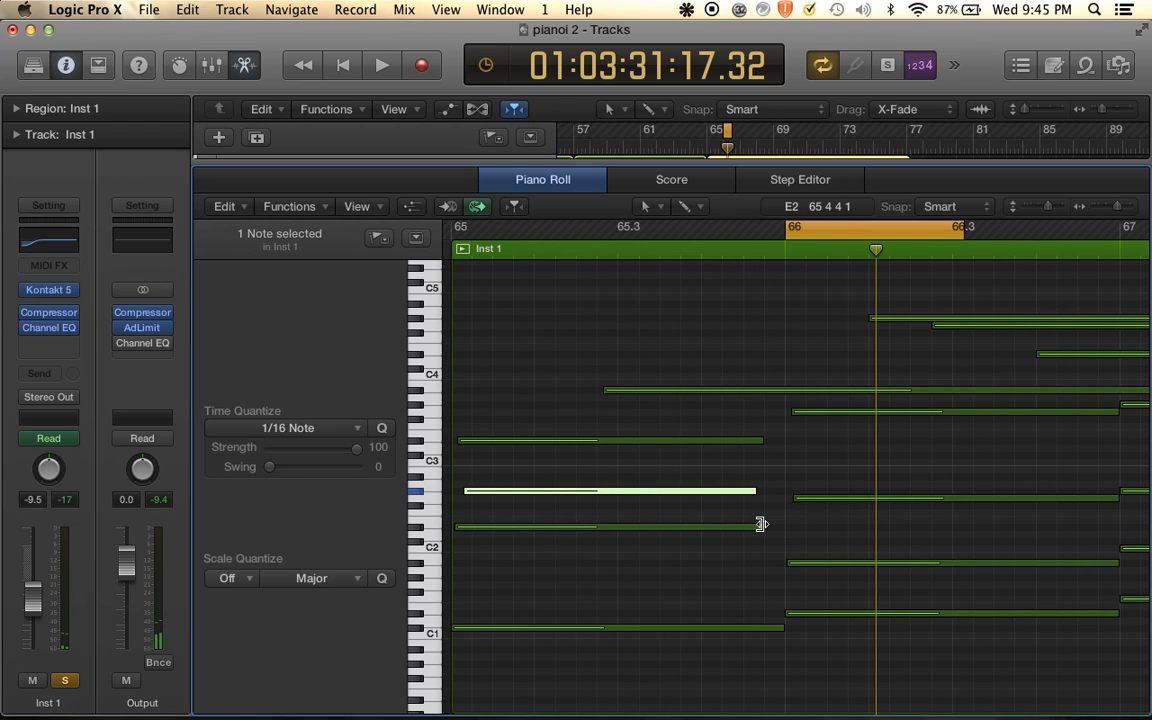
drag(785, 628, 758, 628)
Widen the cycle range to run from bar 65 to about bar 70 and play the passage
key(space)
key(super+Left)
key(super+Left)
key(super+Left)
key(super+Left)
key(super+Left)
key(super+Left)
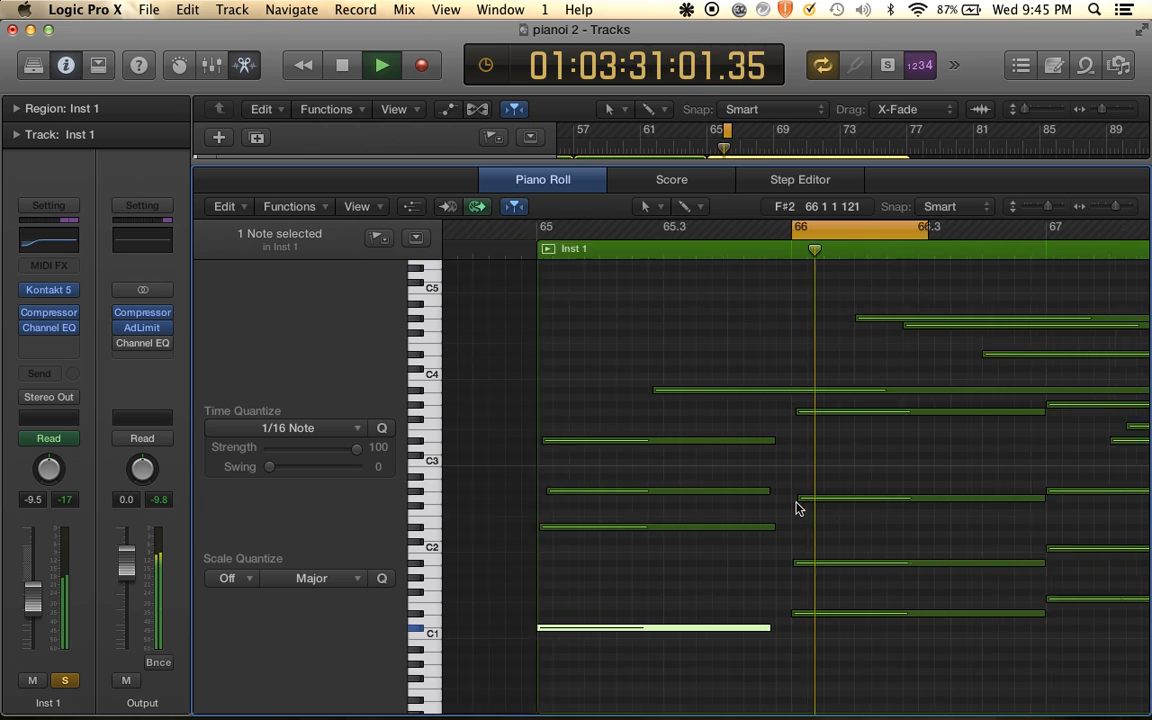
key(space)
drag(817, 228, 748, 237)
key(space)
drag(836, 237, 1085, 242)
scroll(931, 396, up, 10)
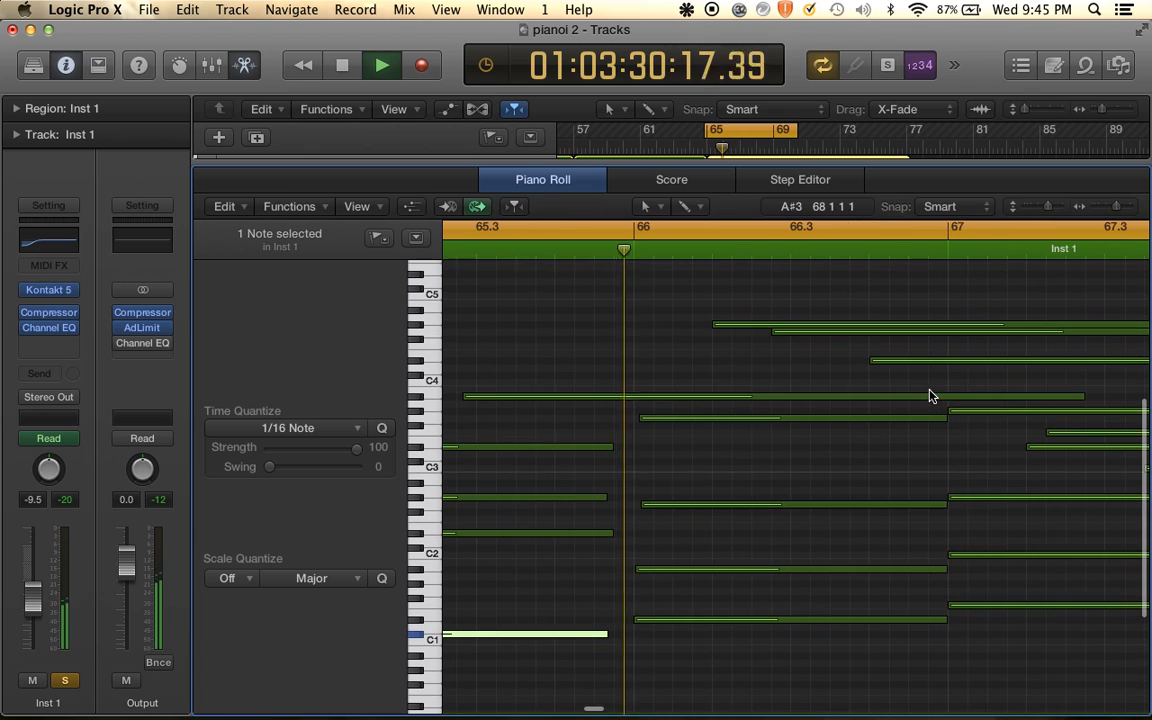
key(space)
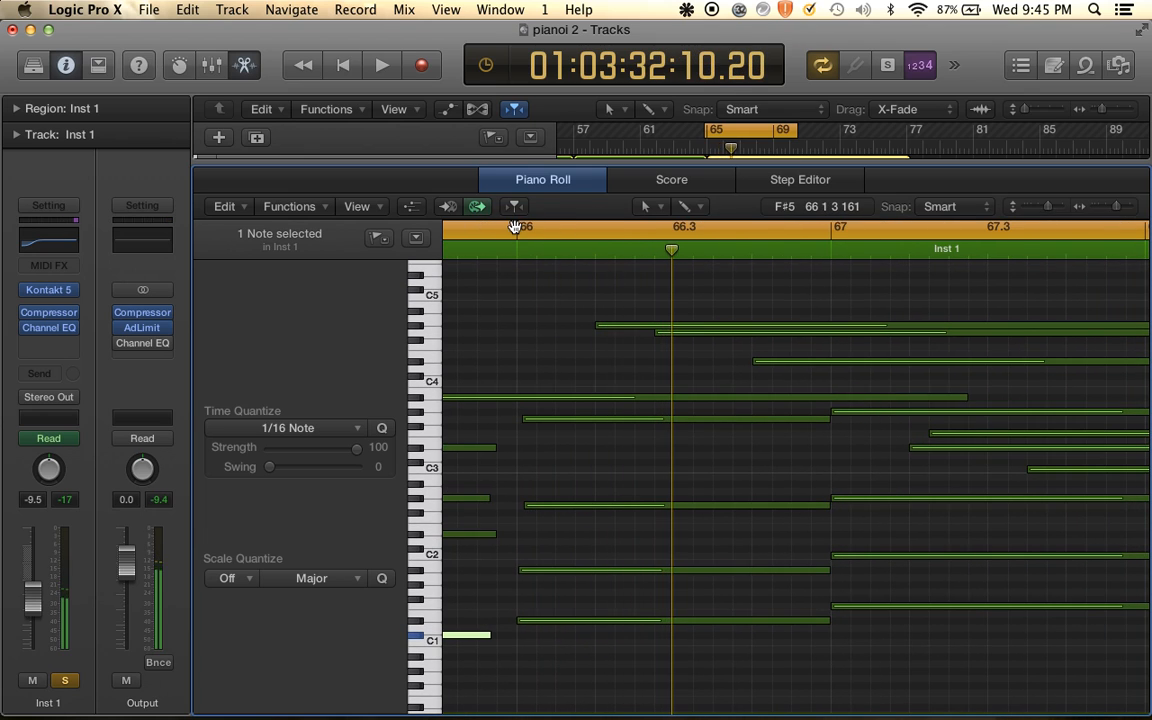
Set the cycle range from bar 66 to bar 68 and play it
click(514, 231)
drag(514, 231, 1140, 232)
key(space)
scroll(679, 350, up, 3)
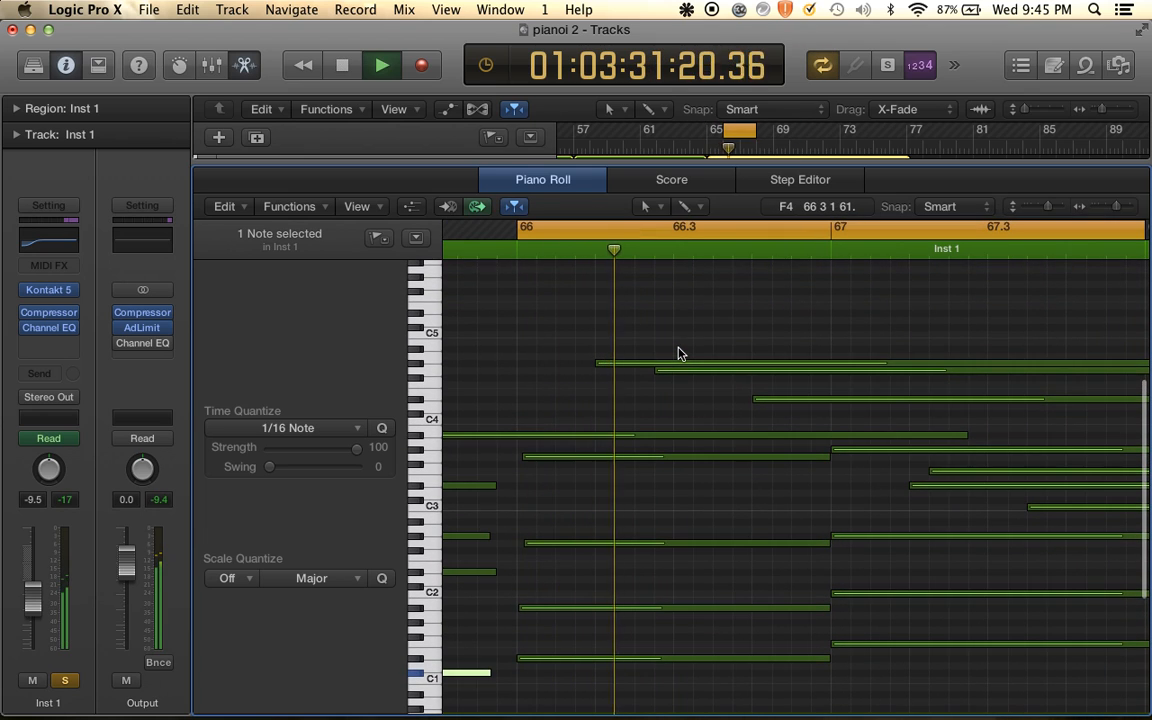
key(space)
Start the G4 melody note in bar 66 about a third of a beat earlier, nudge G#4 slightly after beat 2, and play the loop
drag(668, 371, 494, 375)
key(super+Right)
key(super+Right)
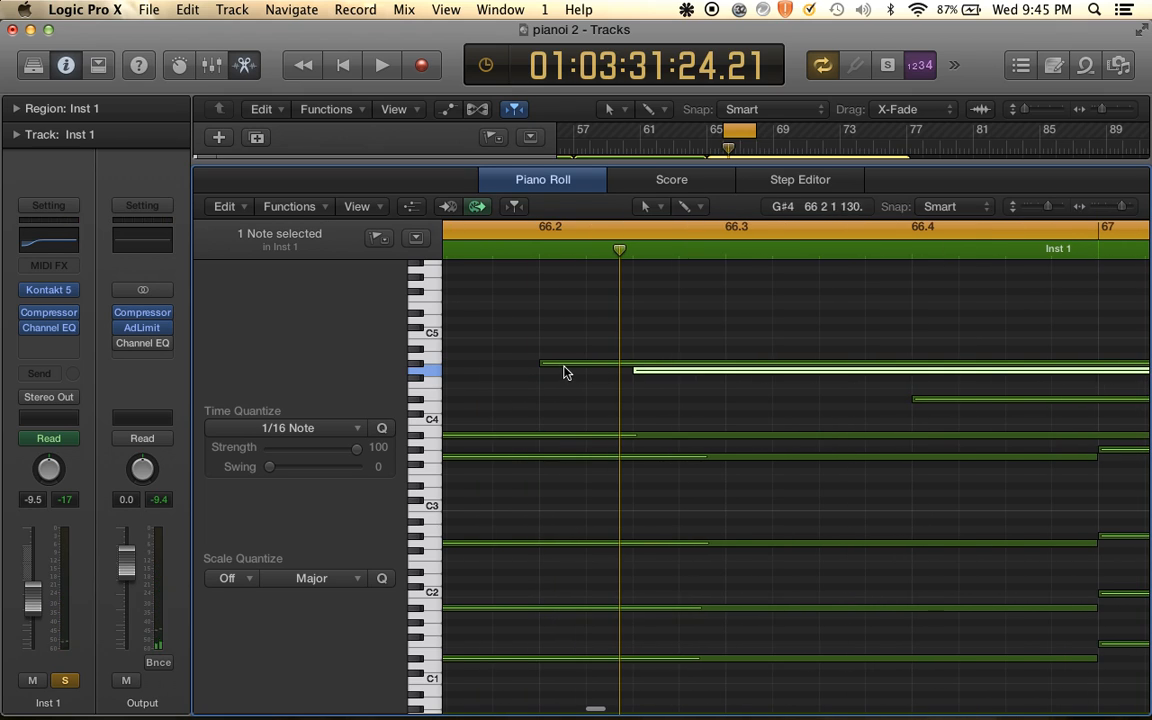
scroll(540, 363, right, 3)
click(540, 364)
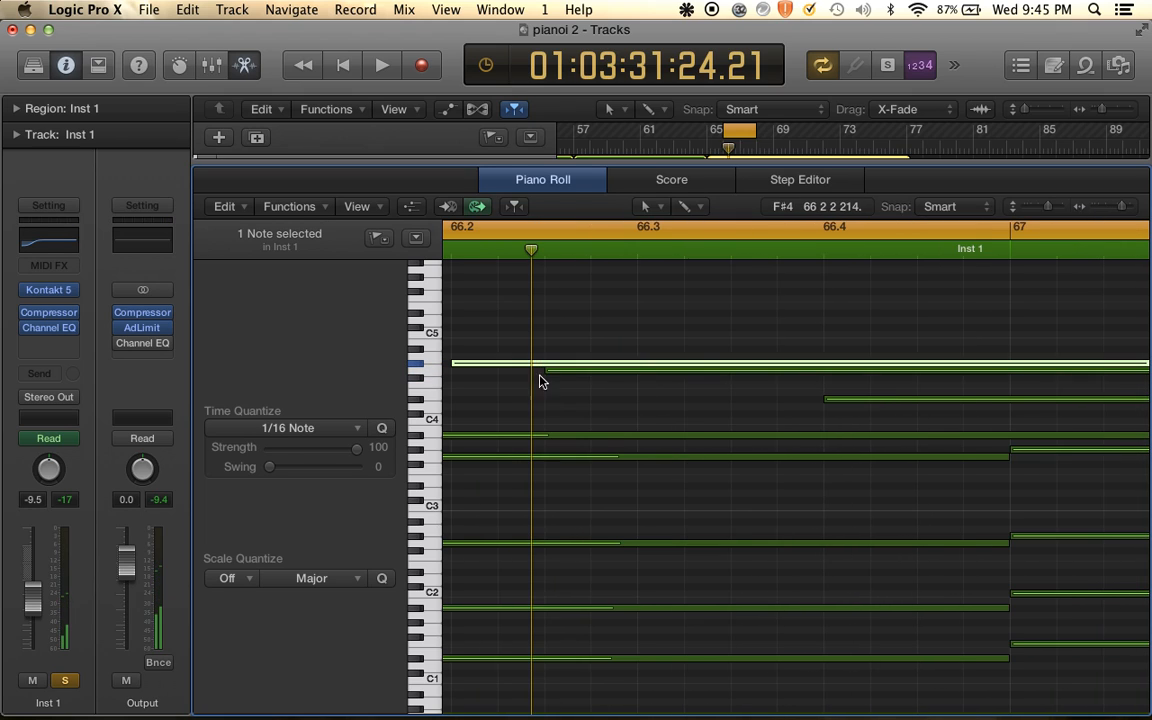
scroll(545, 387, left, 2)
drag(514, 363, 519, 368)
drag(605, 373, 534, 389)
key(space)
scroll(534, 388, down, 6)
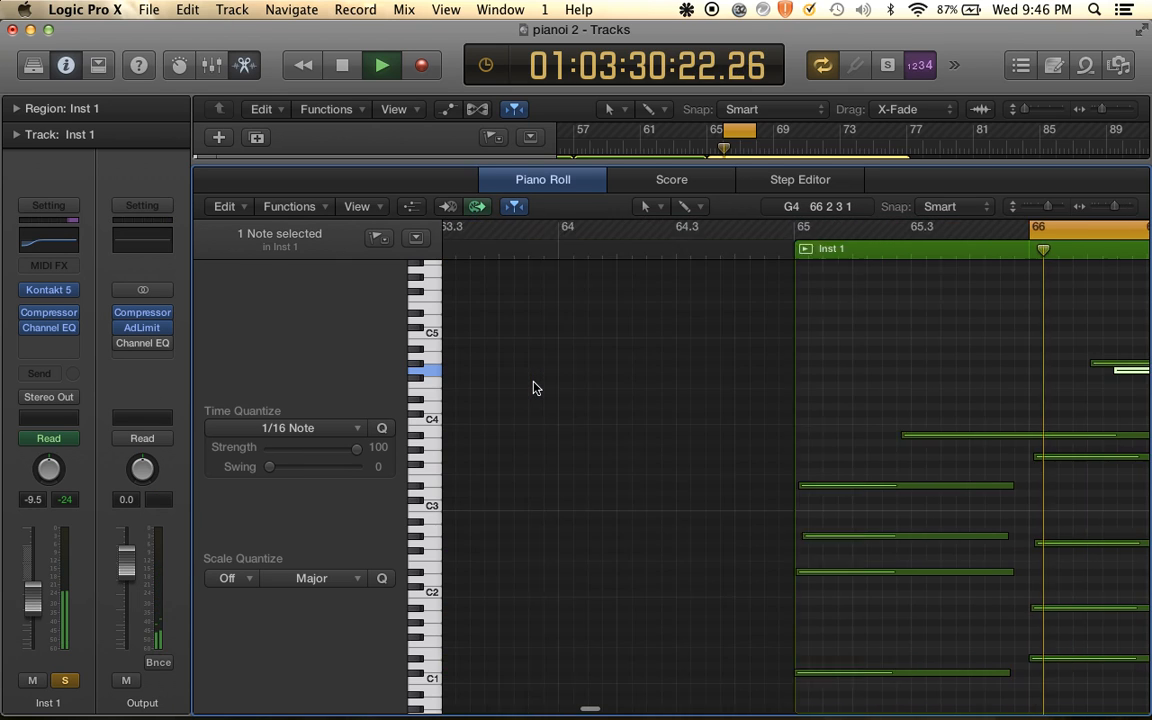
scroll(534, 388, up, 4)
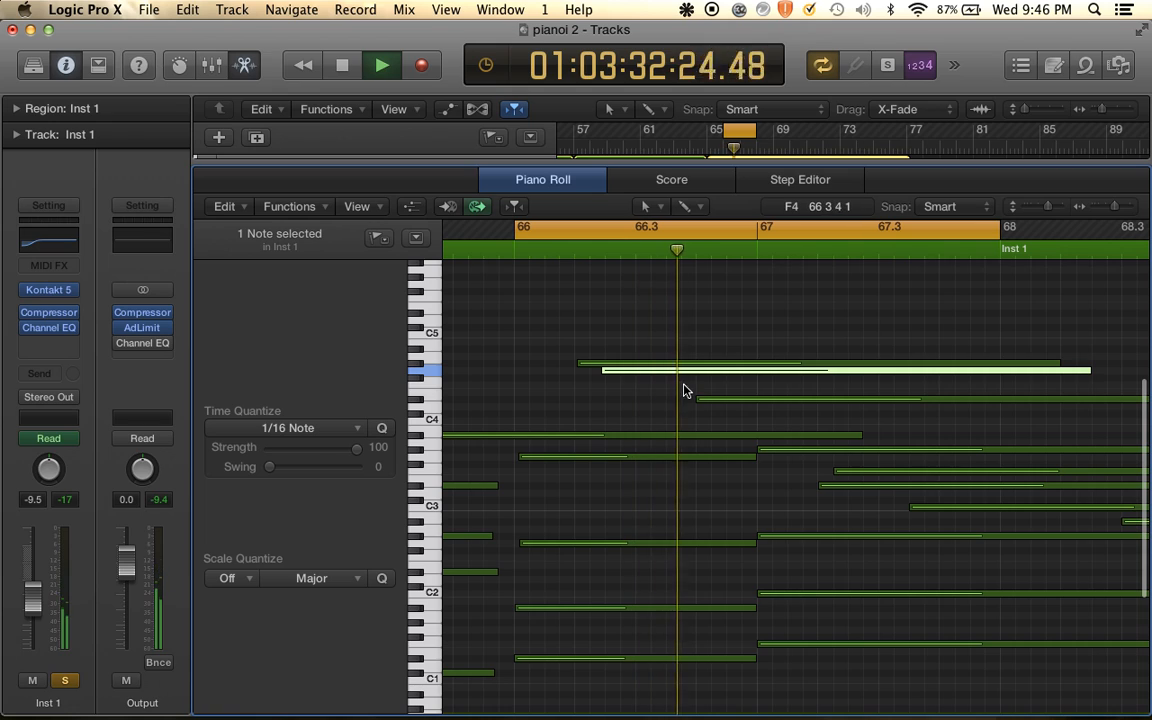
key(space)
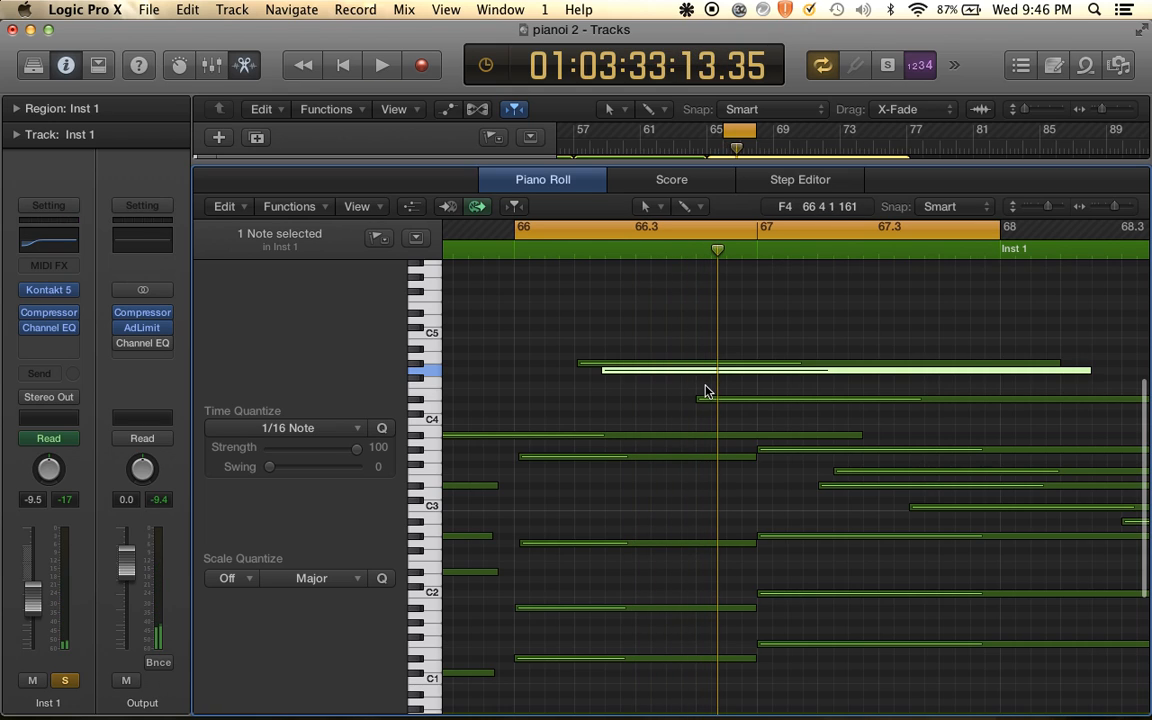
Shorten the four chord notes D#1, A#1, G2 and G3 in bar 66 together to end slightly before bar 67
drag(750, 675, 750, 520)
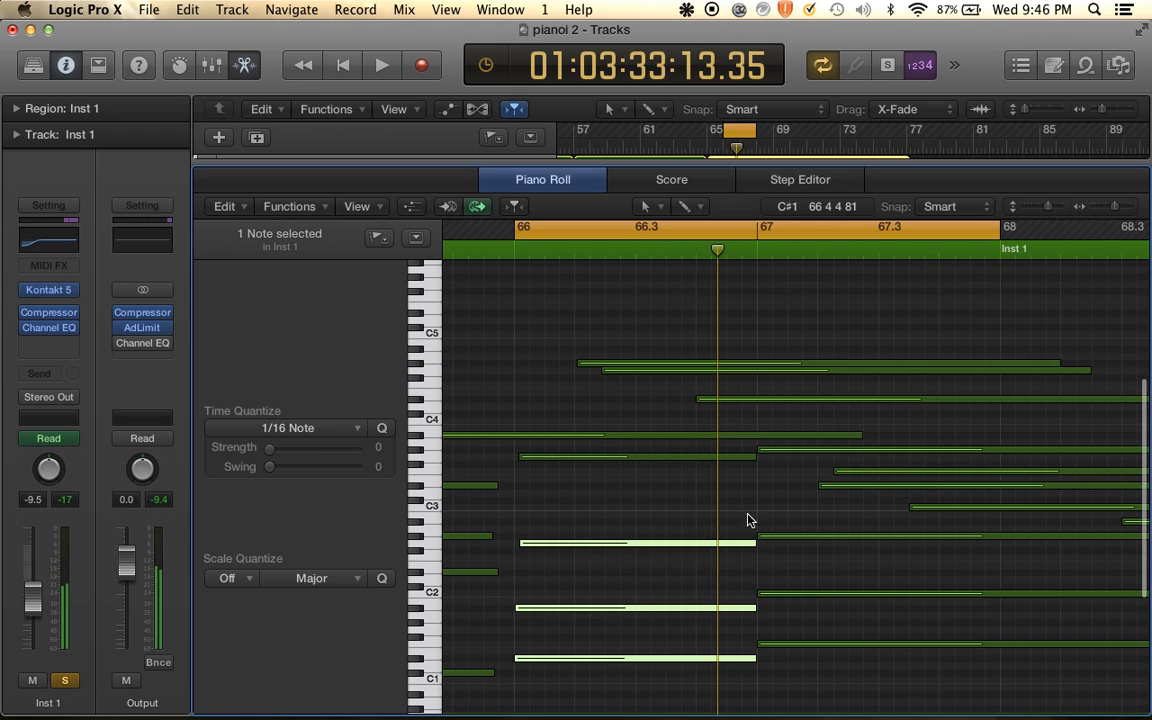
drag(754, 459, 738, 473)
key(super+Right)
key(super+Right)
scroll(769, 560, right, 1)
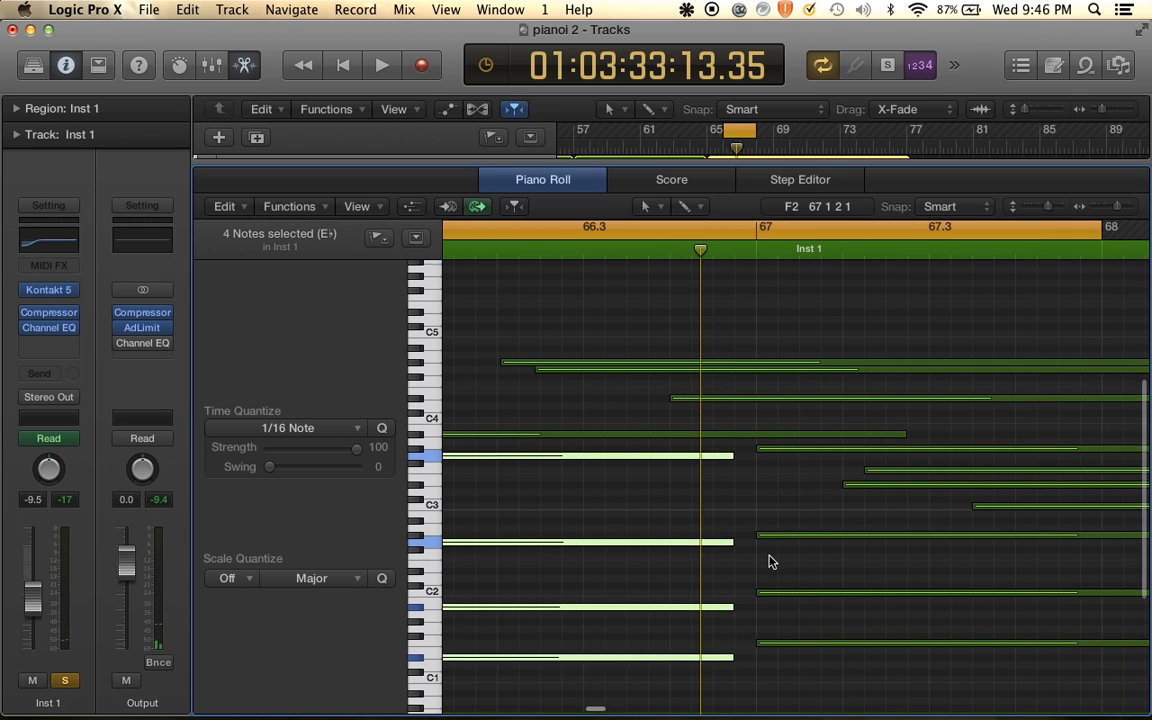
click(748, 564)
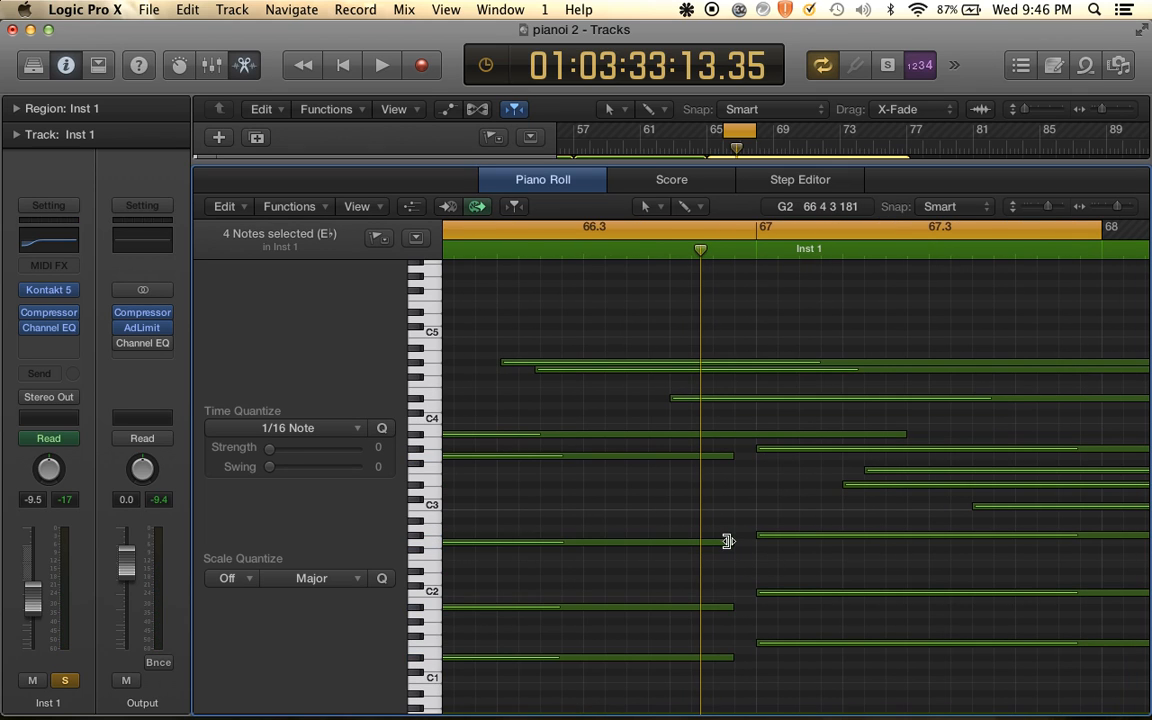
Vary the chord note ends in bar 66, with G2 and A#1 slightly shorter and G3 slightly longer, and play the loop
drag(728, 541, 763, 542)
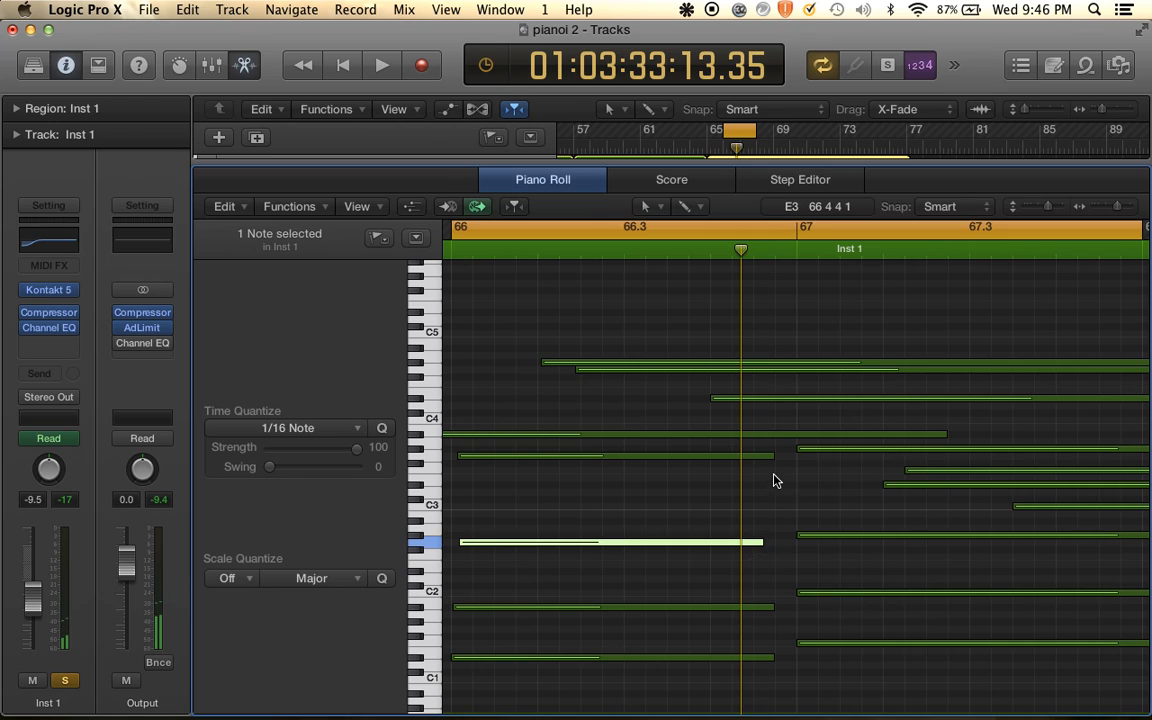
click(772, 456)
drag(775, 455, 779, 456)
drag(769, 607, 768, 610)
key(space)
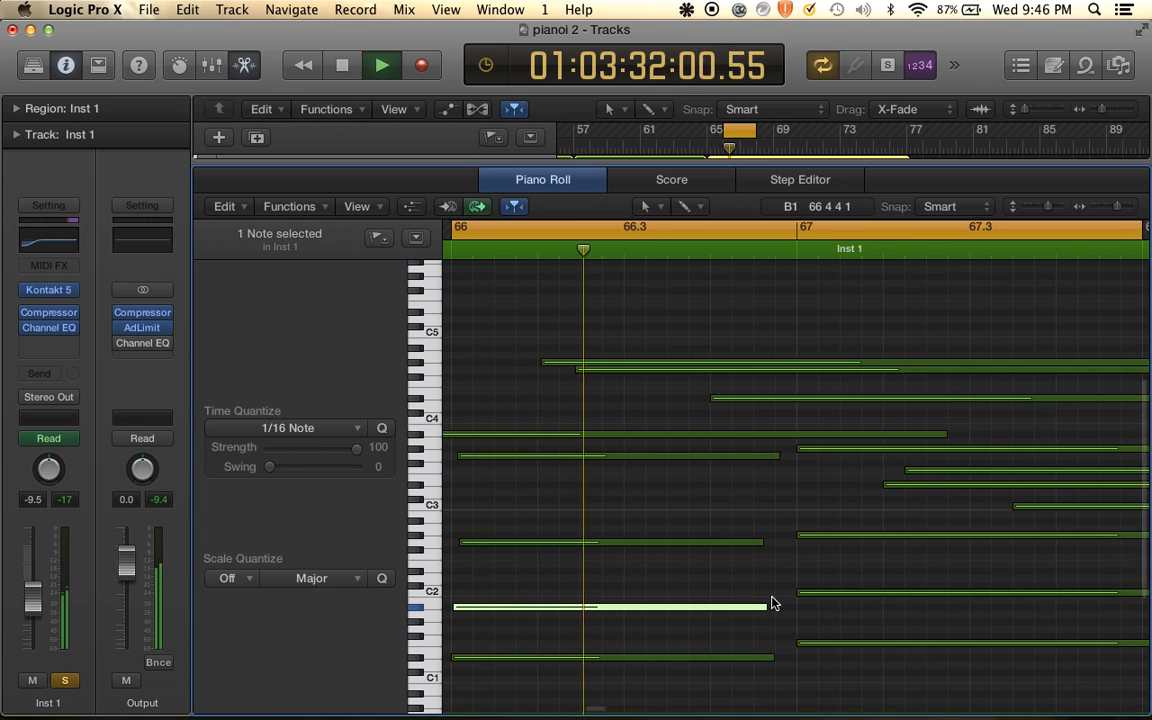
Set the cycle range from bar 67 to about bar 74 and play its beginning
scroll(768, 567, up, 1)
key(super+Left)
key(super+Left)
key(super+Left)
key(super+Left)
key(super+Left)
scroll(770, 480, up, 3)
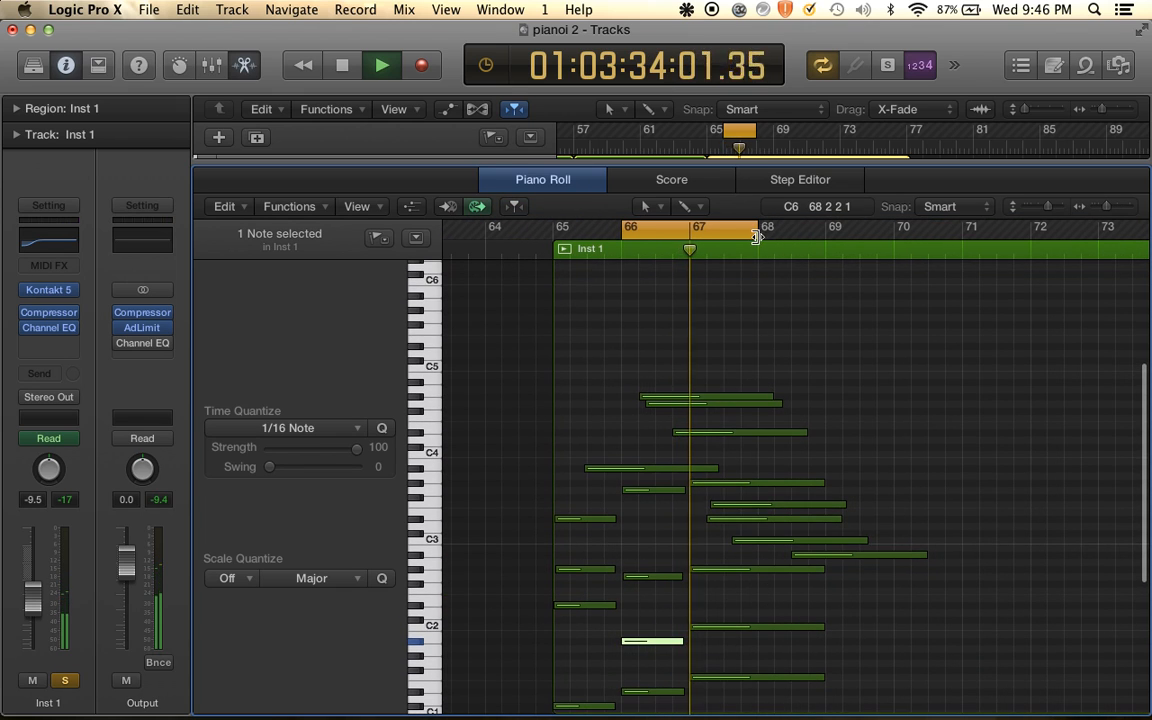
drag(757, 235, 870, 232)
key(space)
click(684, 227)
drag(684, 227, 1141, 228)
key(space)
key(super+Right)
key(super+Right)
key(super+Right)
key(super+Right)
key(super+Right)
key(space)
scroll(980, 460, left, 3)
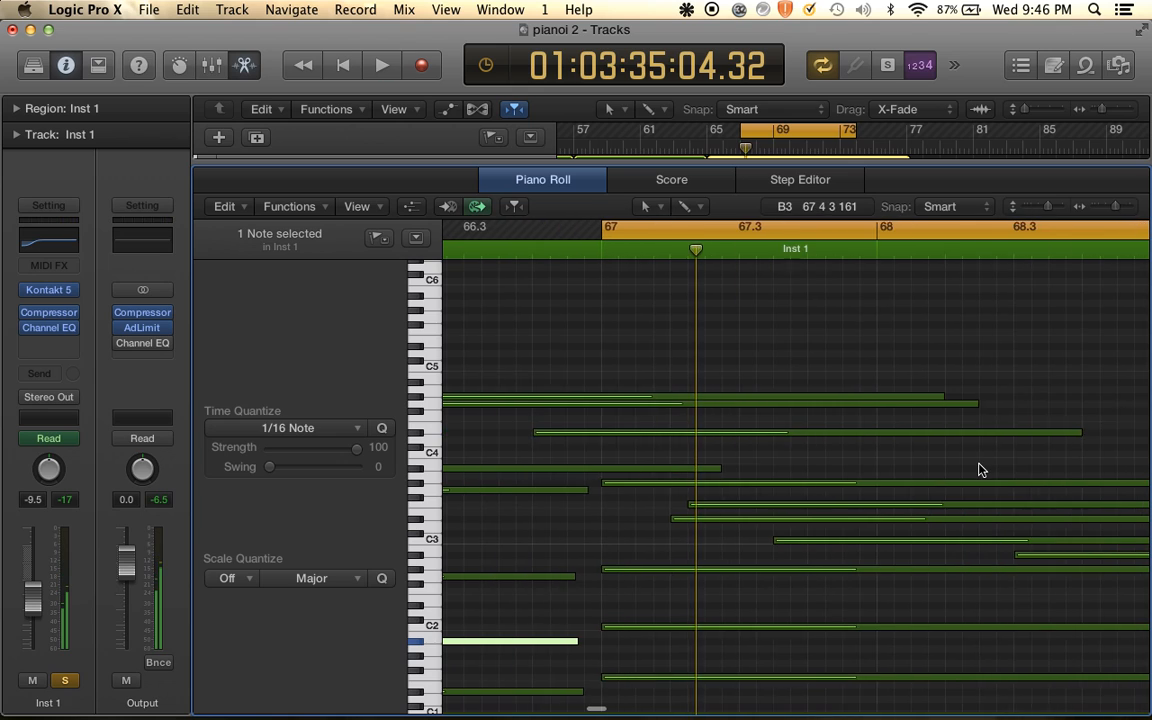
Select the G#4 and G4 melody notes in bar 66 and extend the cycle range back to bar 66
key(super+Left)
click(830, 397)
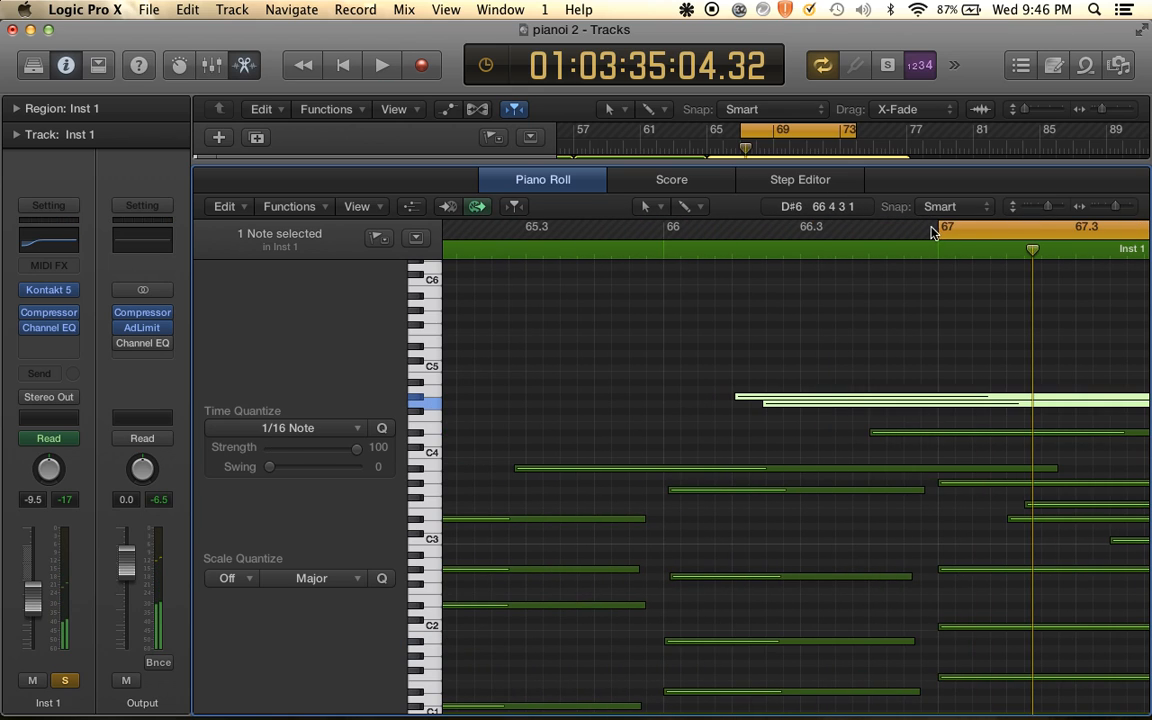
drag(930, 232, 665, 227)
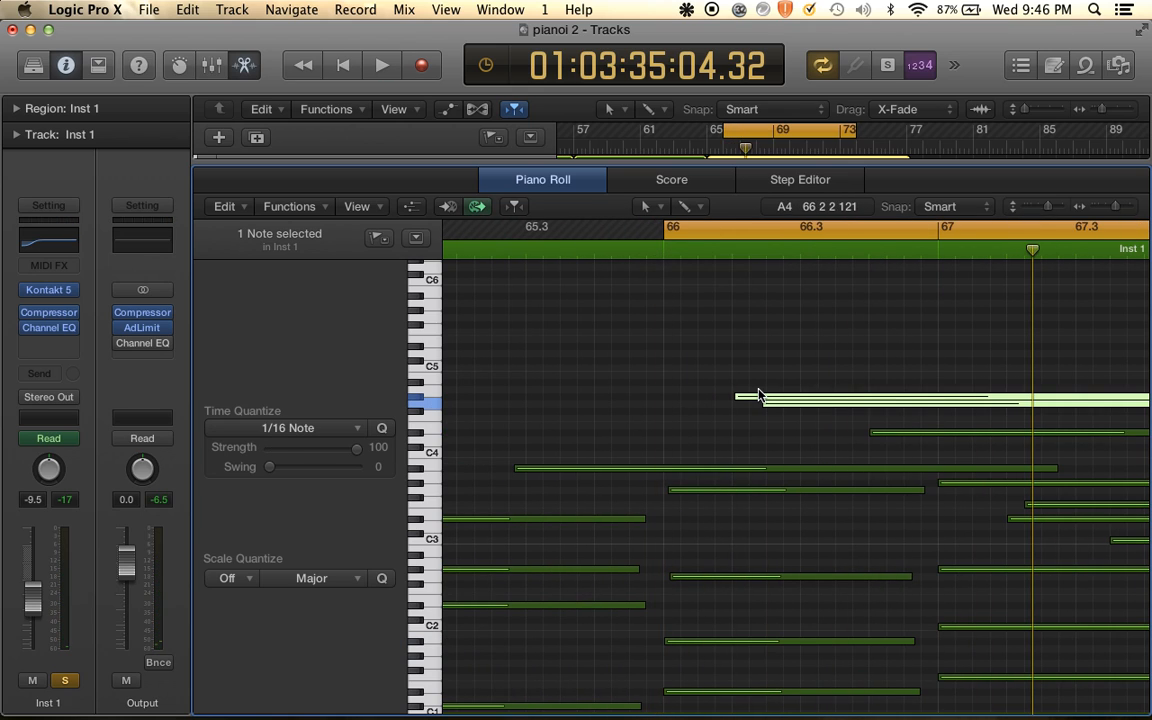
Show a small note velocity lane, set the velocity of both selected melody notes to 34, and play the loop
click(412, 206)
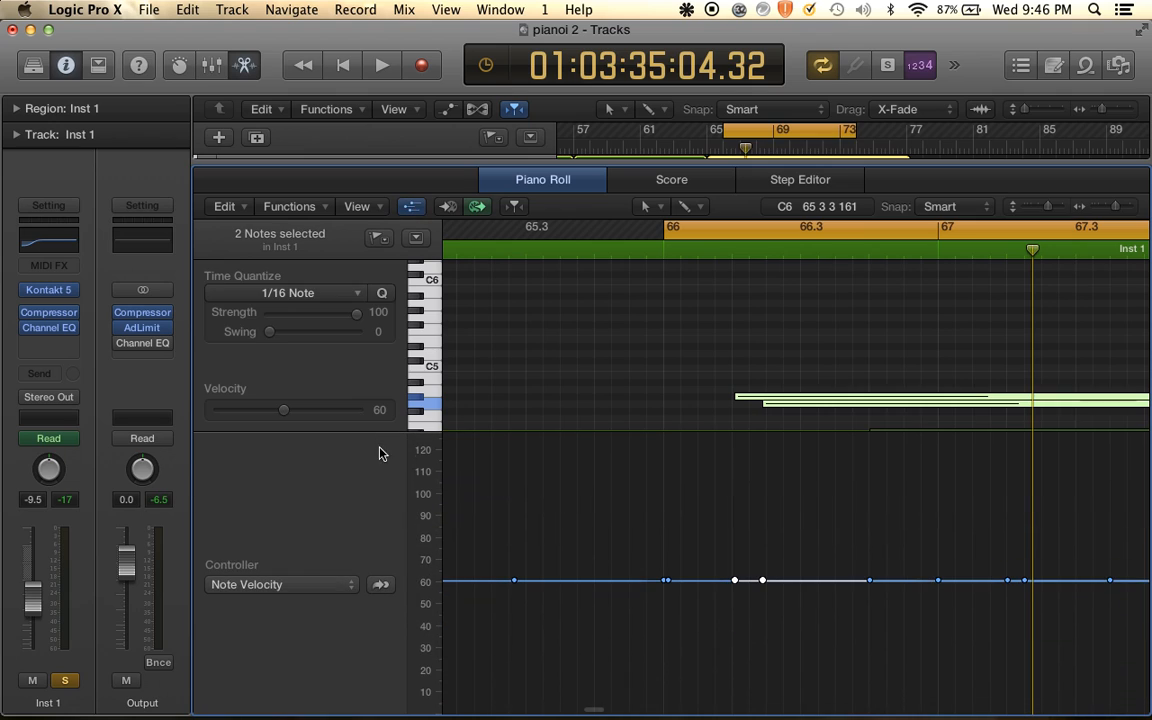
drag(343, 432, 353, 651)
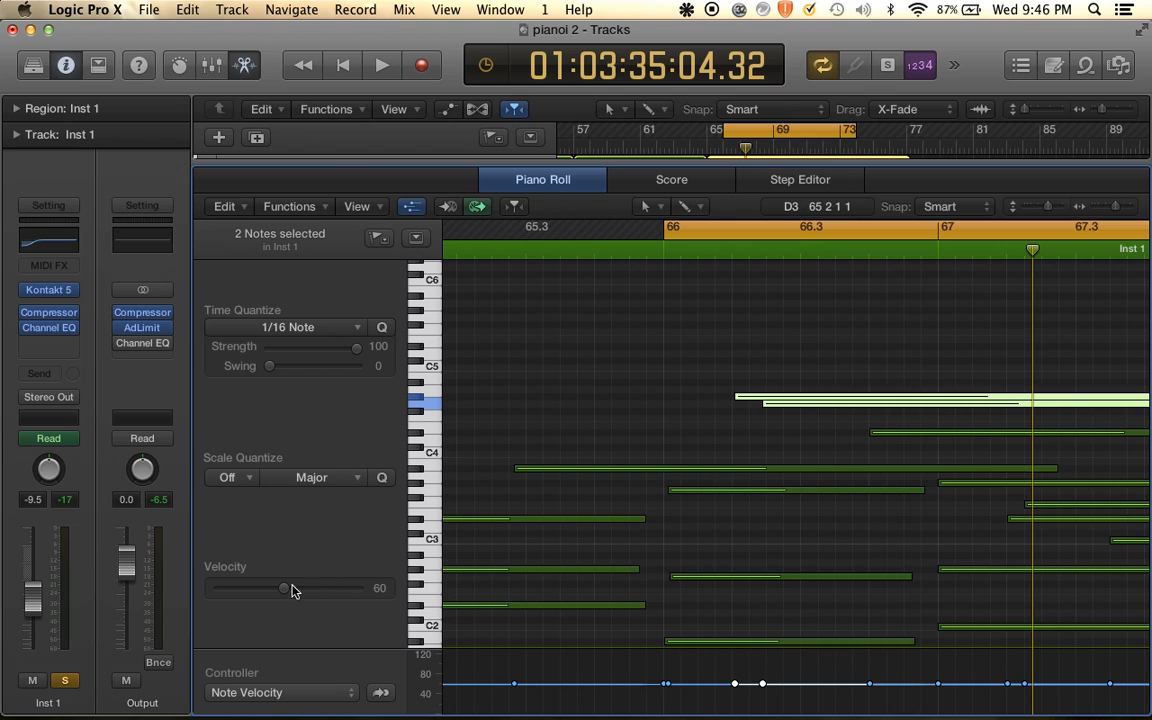
drag(268, 593, 255, 595)
key(space)
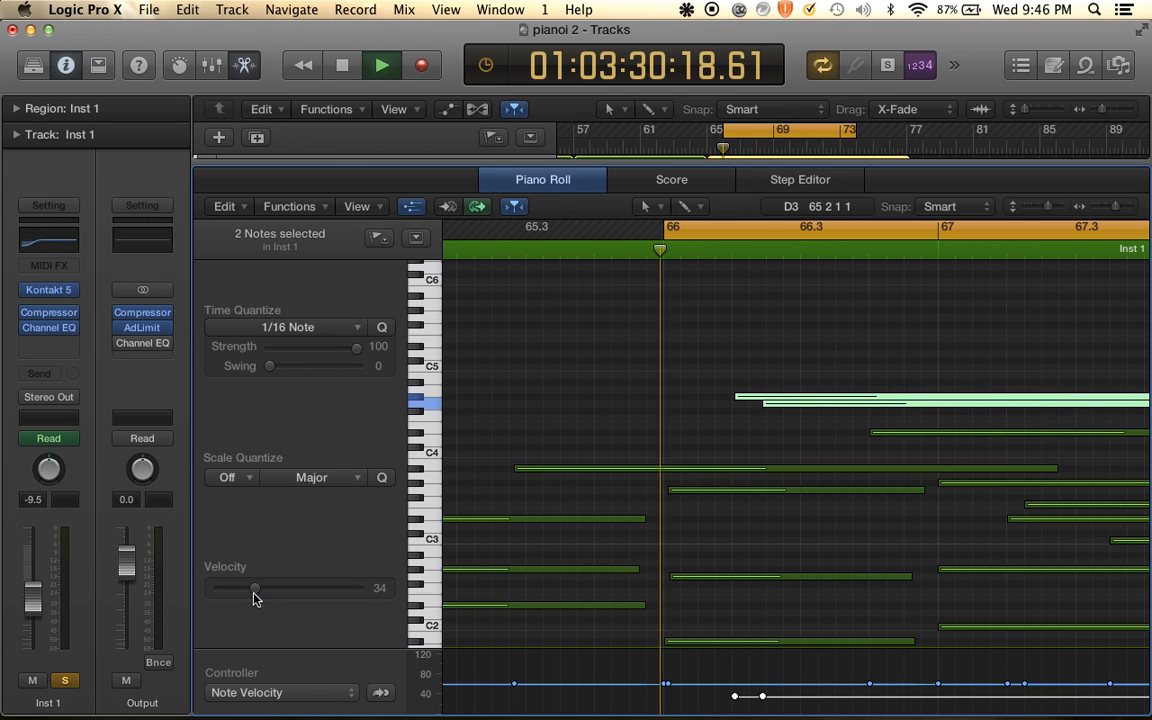
key(space)
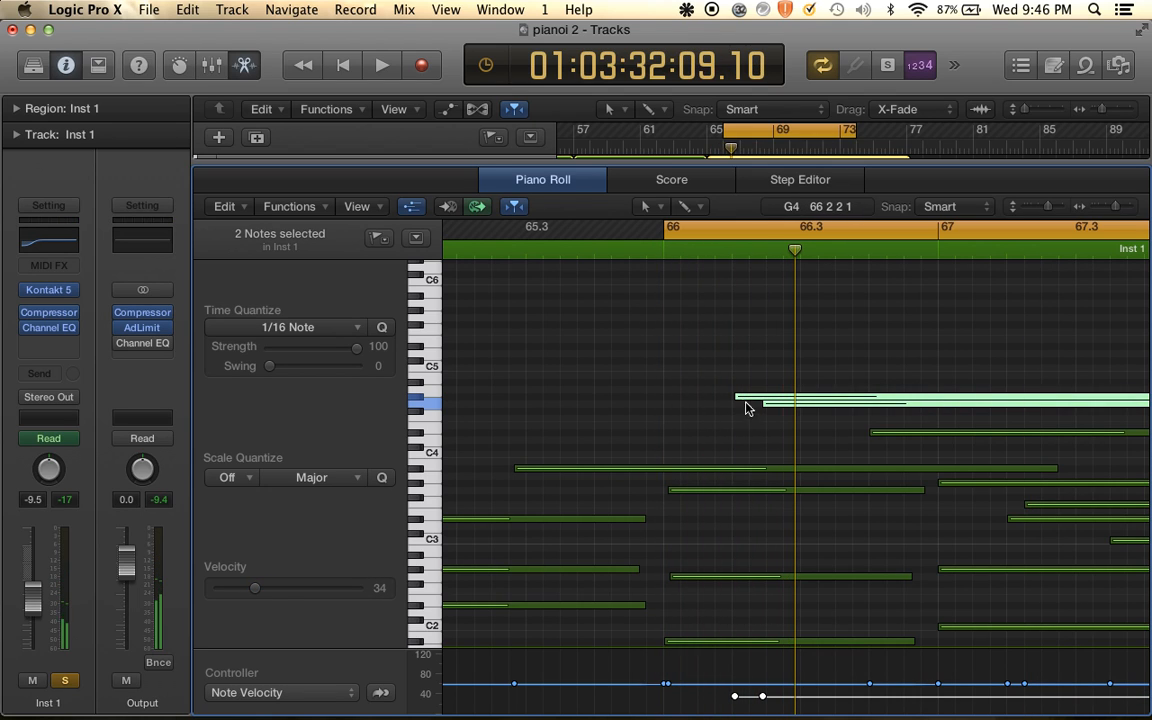
Set the velocity of the G#4 melody note in bar 66 to 46 and play the loop
click(745, 398)
scroll(746, 399, right, 5)
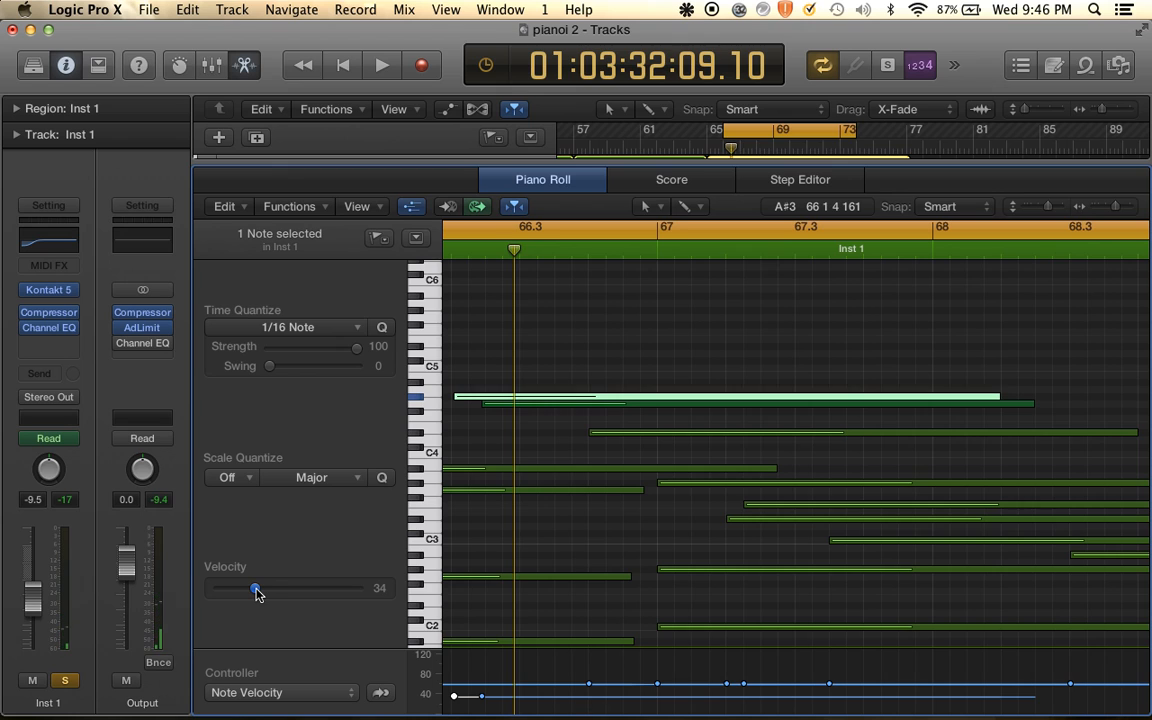
key(space)
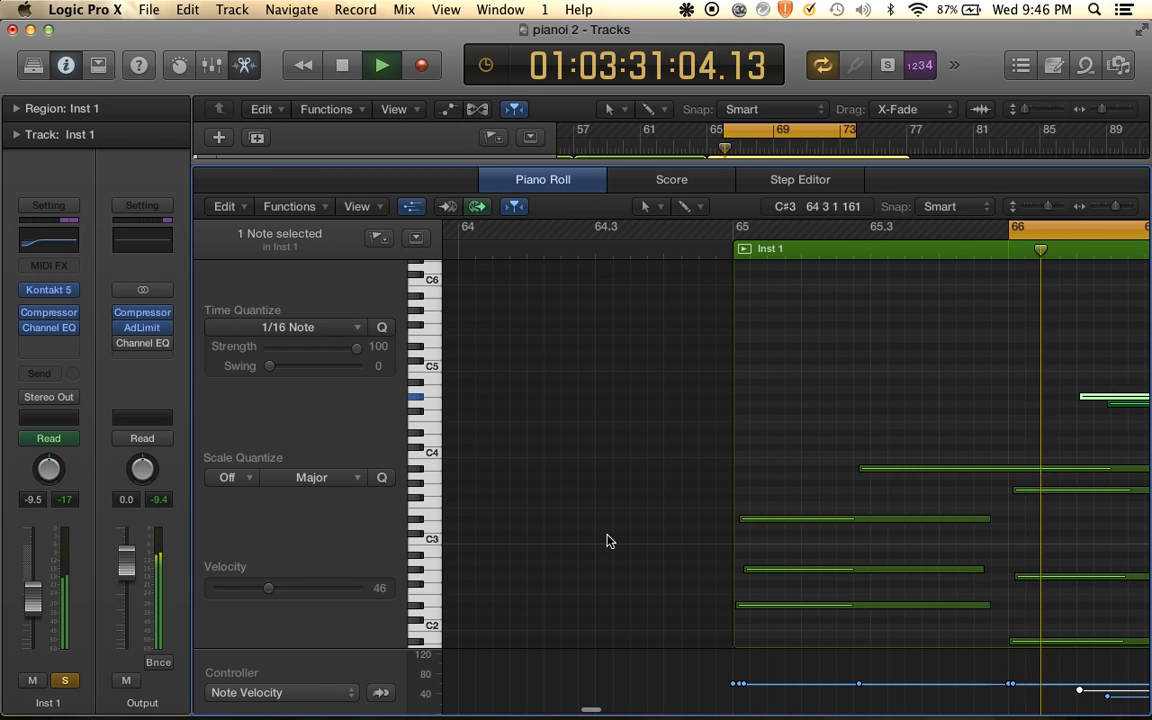
scroll(609, 536, down, 10)
scroll(609, 536, up, 10)
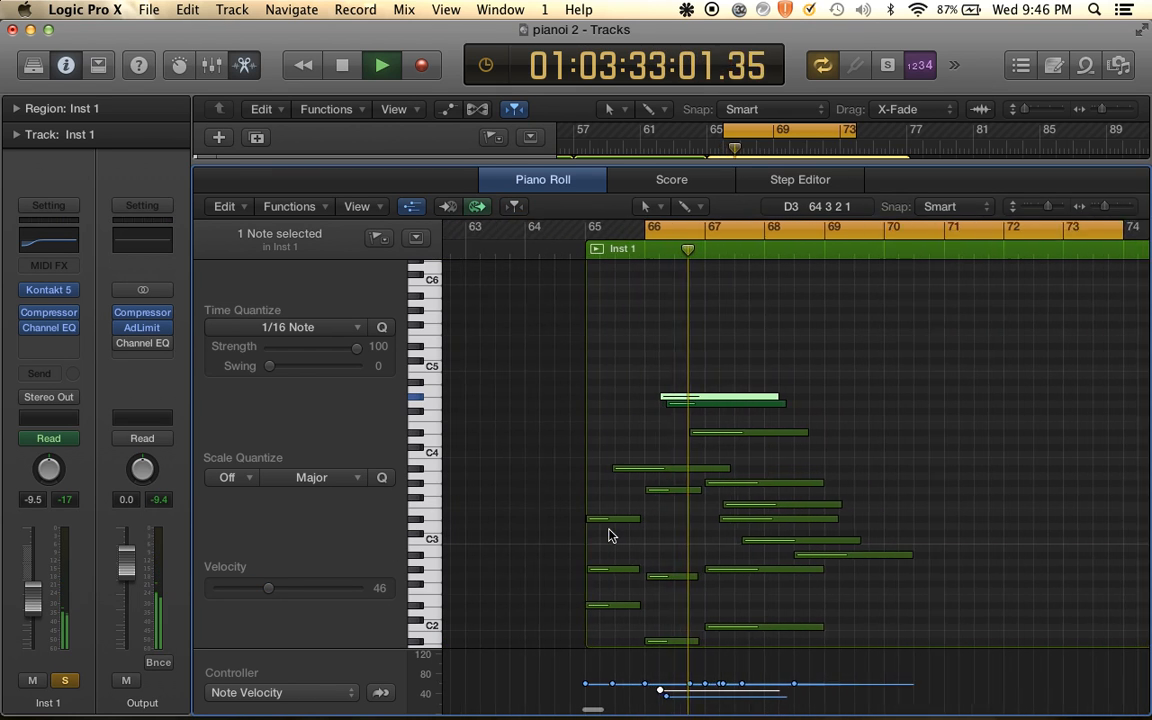
scroll(700, 490, down, 2)
key(space)
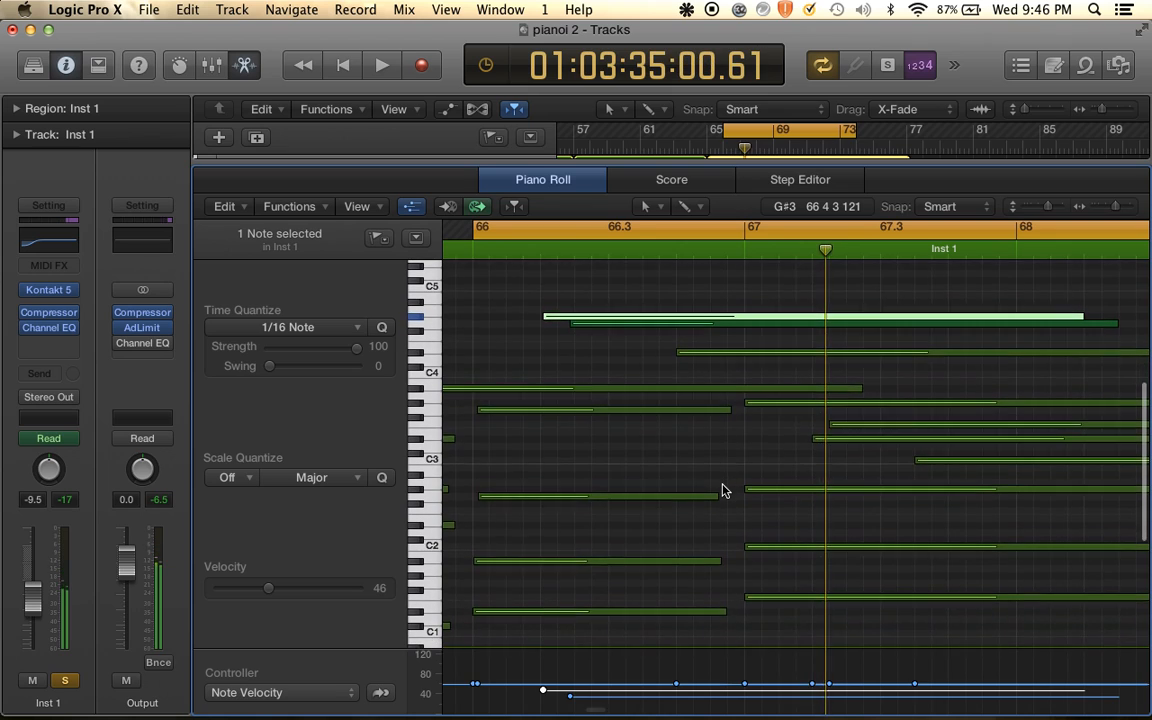
Delay the starts of the C2, G#2 and G#3 chord notes at bar 67 by slightly different amounts and play the loop
scroll(630, 580, right, 5)
scroll(630, 580, down, 1)
click(576, 548)
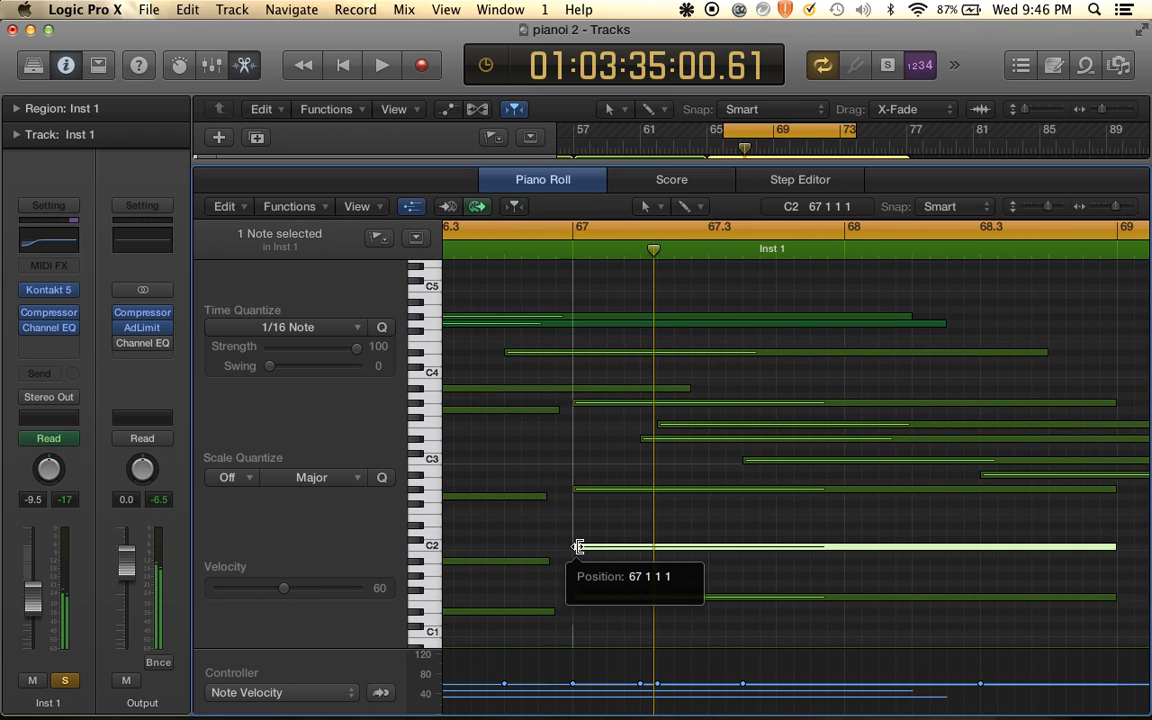
drag(584, 547, 582, 488)
click(577, 405)
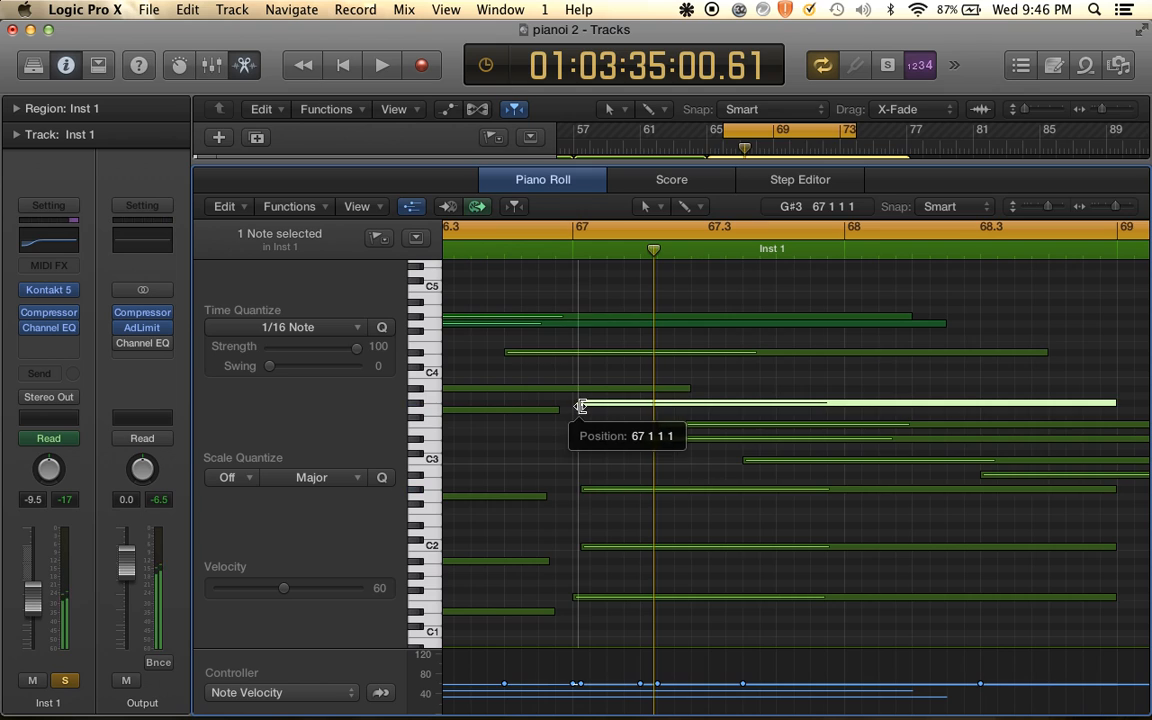
drag(586, 410, 587, 410)
key(space)
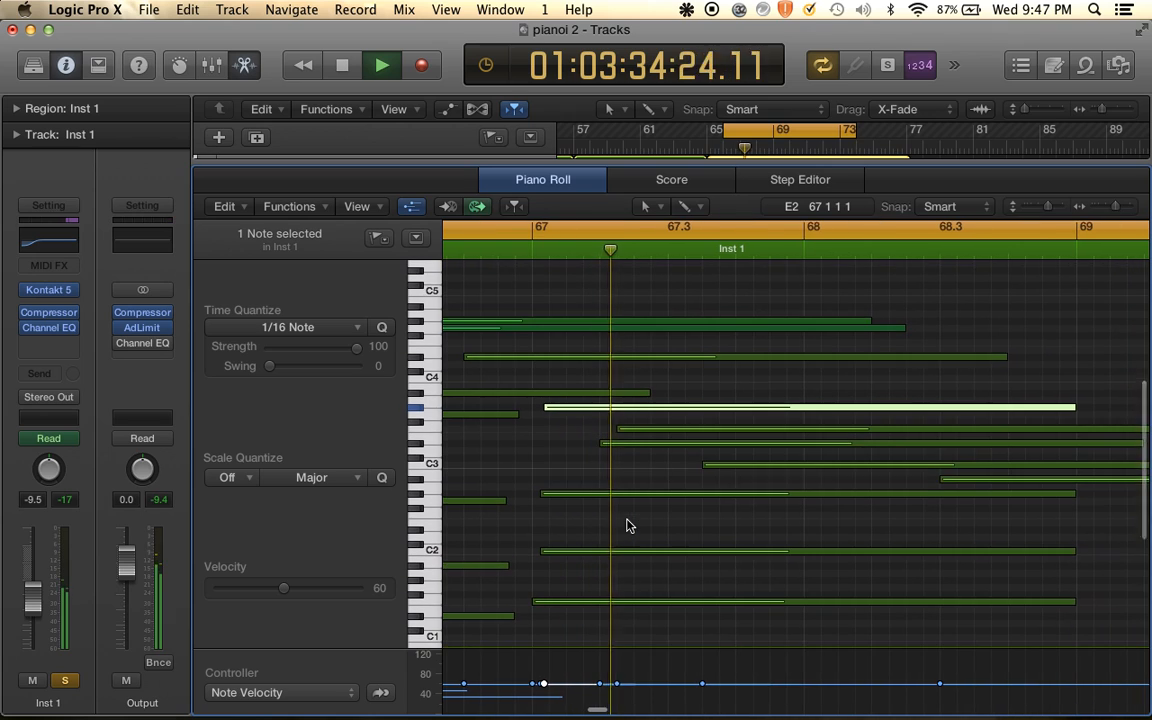
key(space)
Start the F3 note in bar 67 slightly later and the C3 note slightly earlier, and play the loop
drag(619, 428, 479, 437)
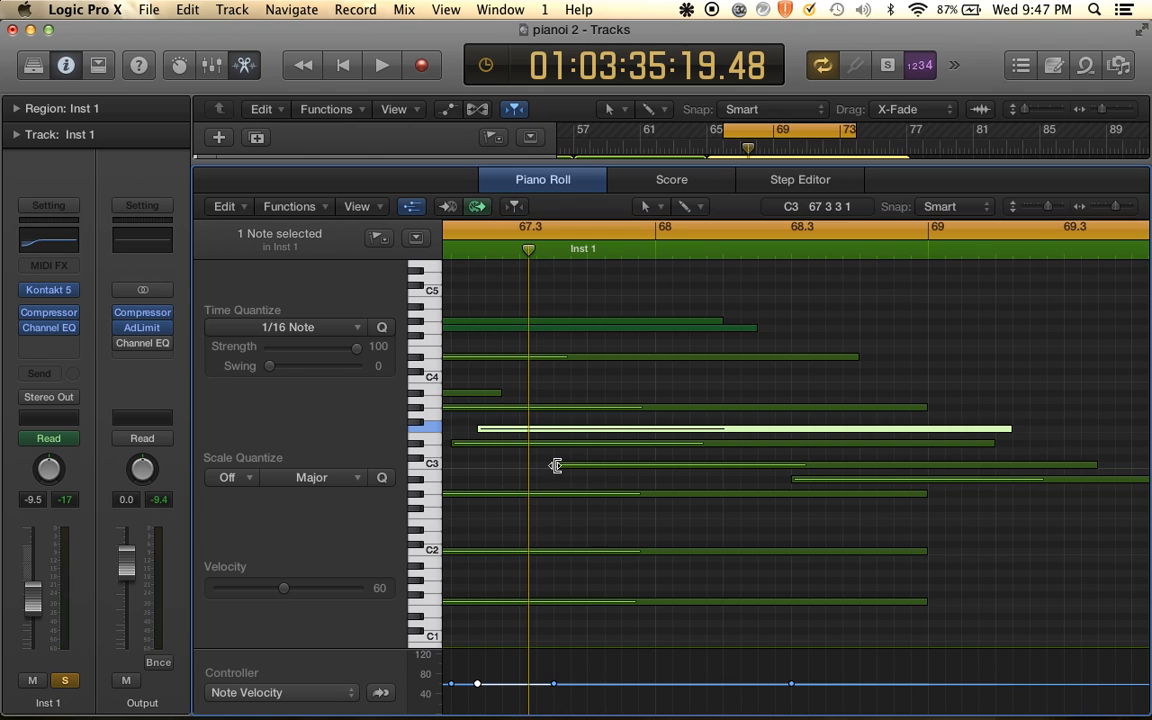
click(556, 465)
drag(549, 467, 548, 467)
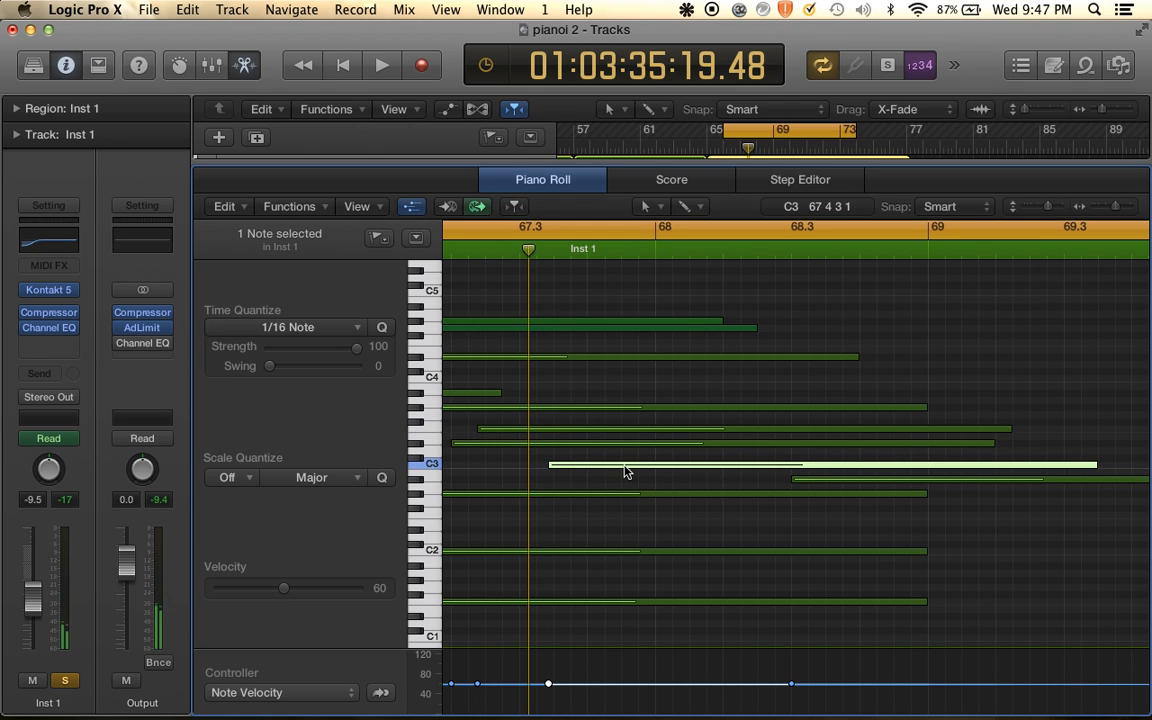
scroll(625, 466, down, 3)
key(space)
scroll(625, 466, down, 10)
scroll(625, 472, up, 3)
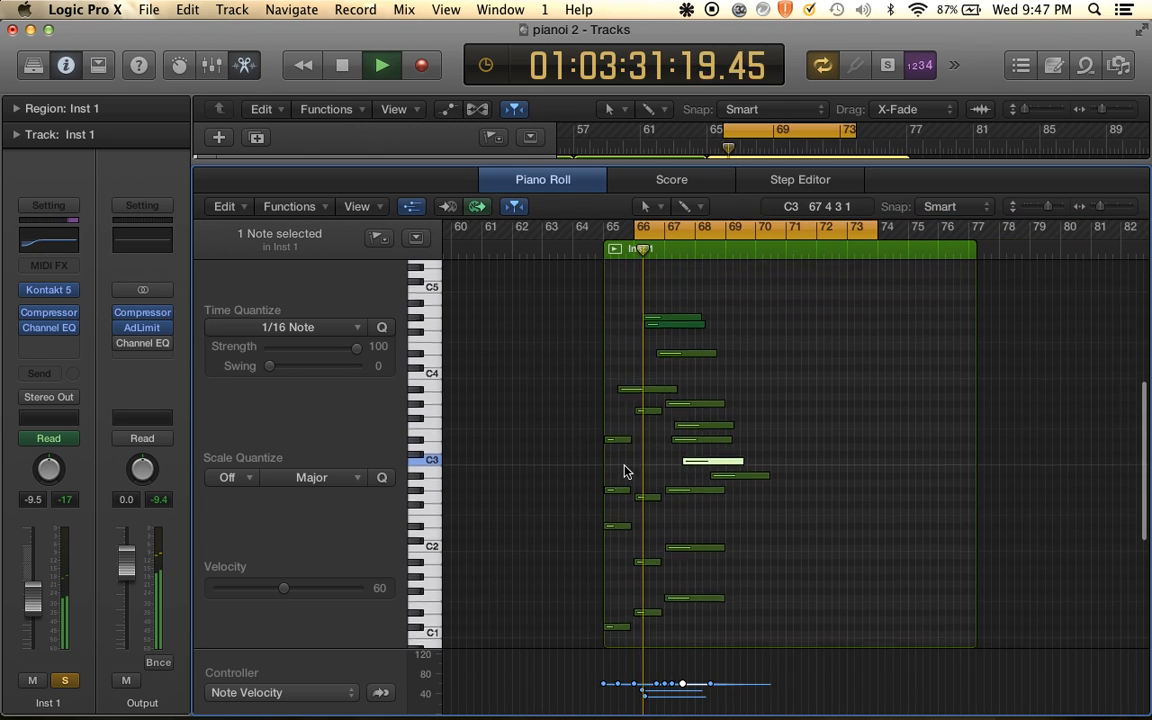
Stop playback and set the cycle range from bar 65 to bar 69
key(space)
drag(637, 228, 605, 228)
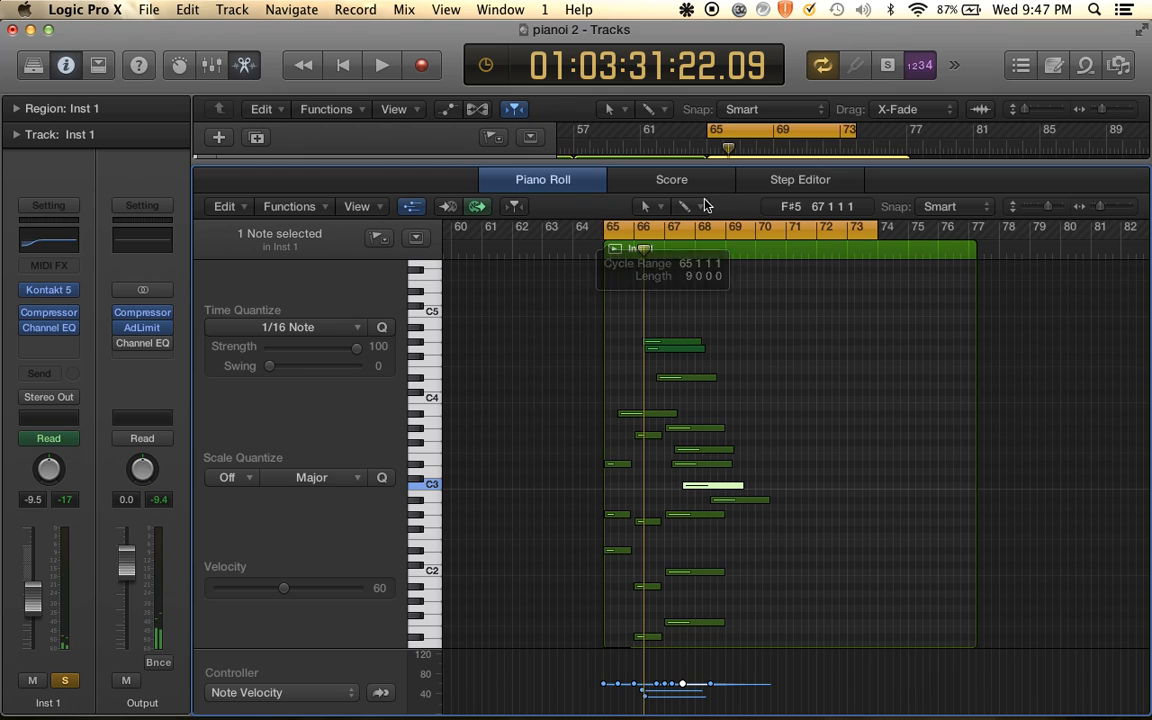
drag(872, 234, 720, 230)
Shorten the ends of F1, C2, G#2, A#2 and G#3 around bar 69, cutting C2 slightly more than the others
scroll(771, 335, up, 5)
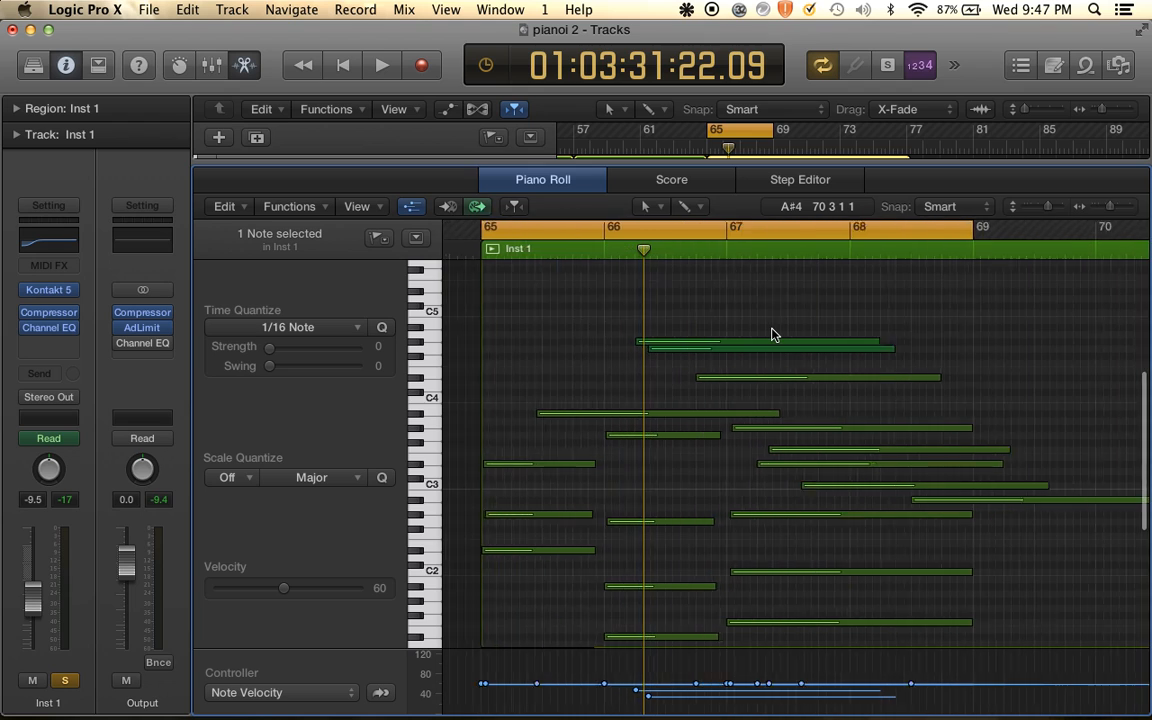
scroll(745, 420, up, 3)
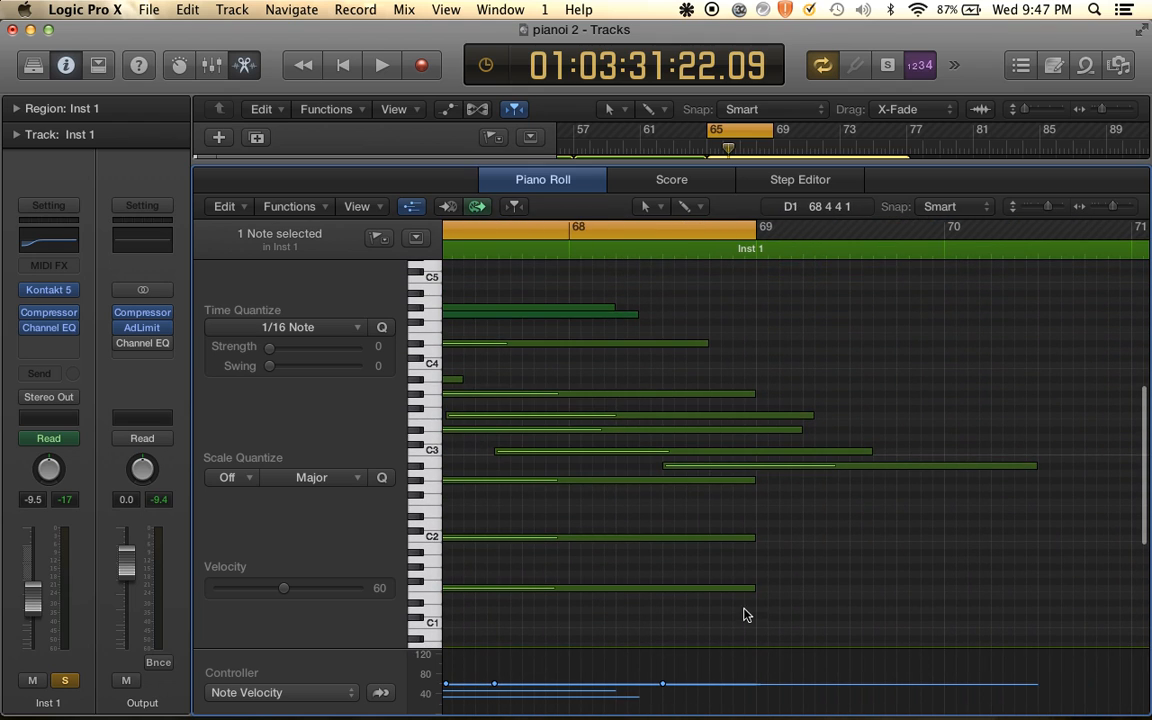
drag(745, 615, 744, 483)
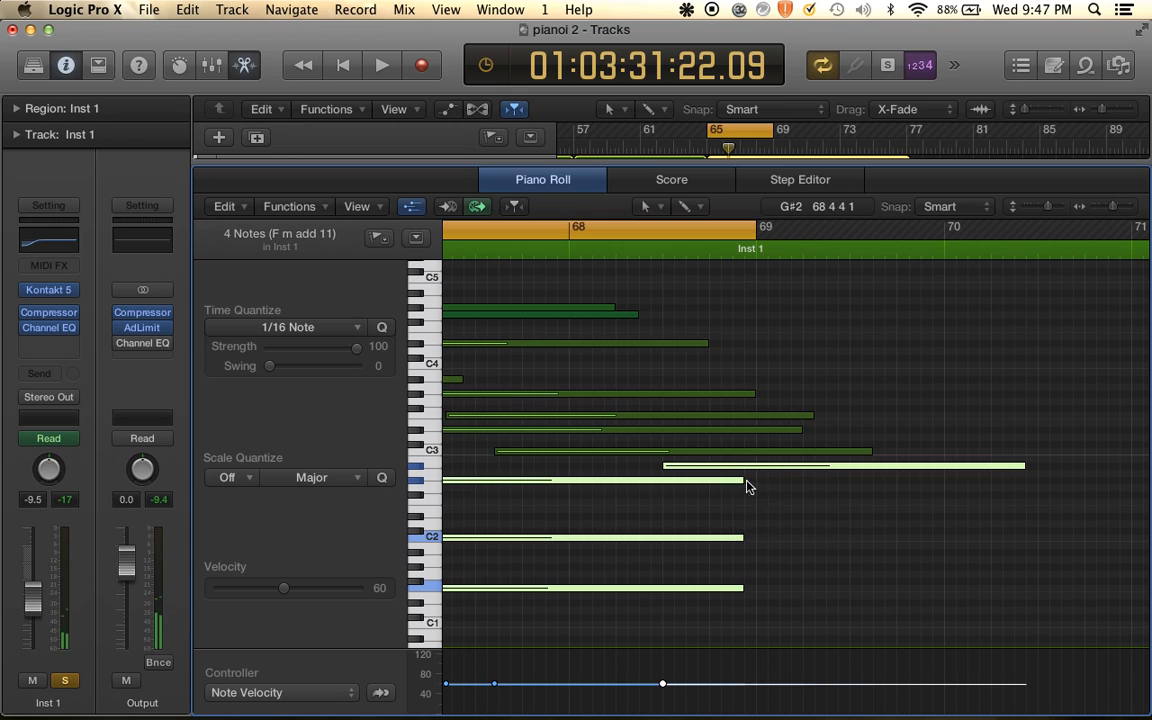
click(771, 532)
scroll(743, 538, left, 2)
drag(743, 538, 800, 540)
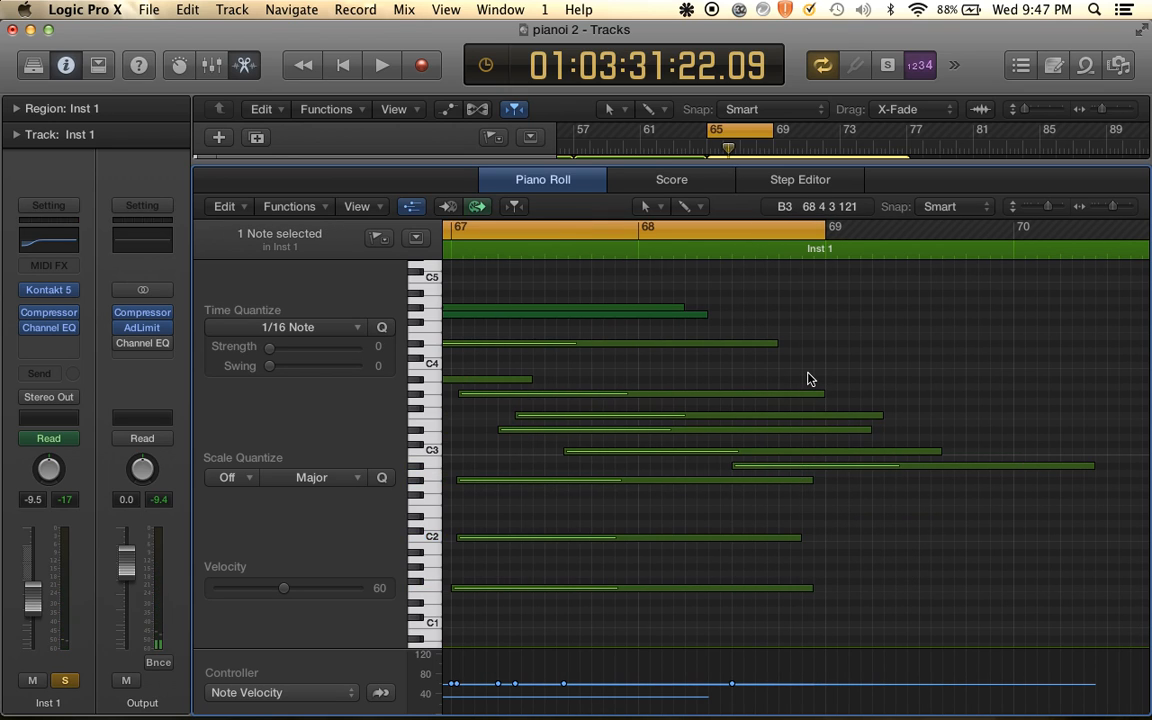
drag(823, 394, 815, 395)
Play the loop over bars 65 to 69 and listen to the humanized timing and note lengths
scroll(819, 397, down, 5)
key(space)
key(super+Right)
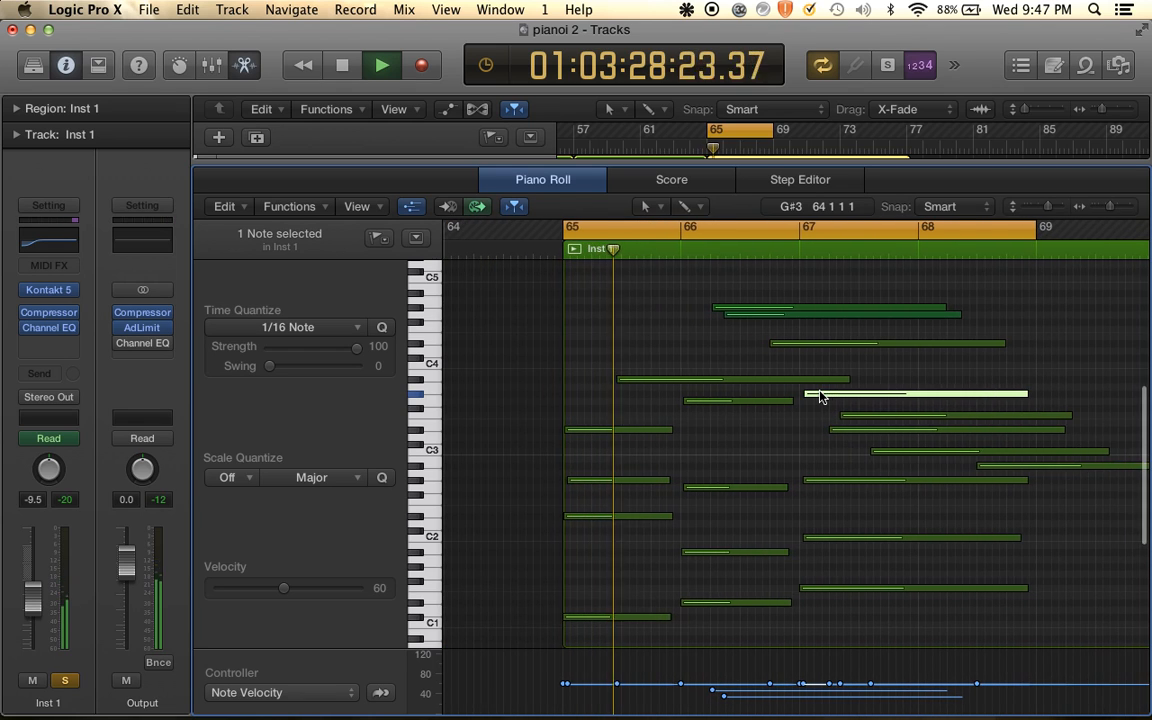
scroll(819, 397, down, 4)
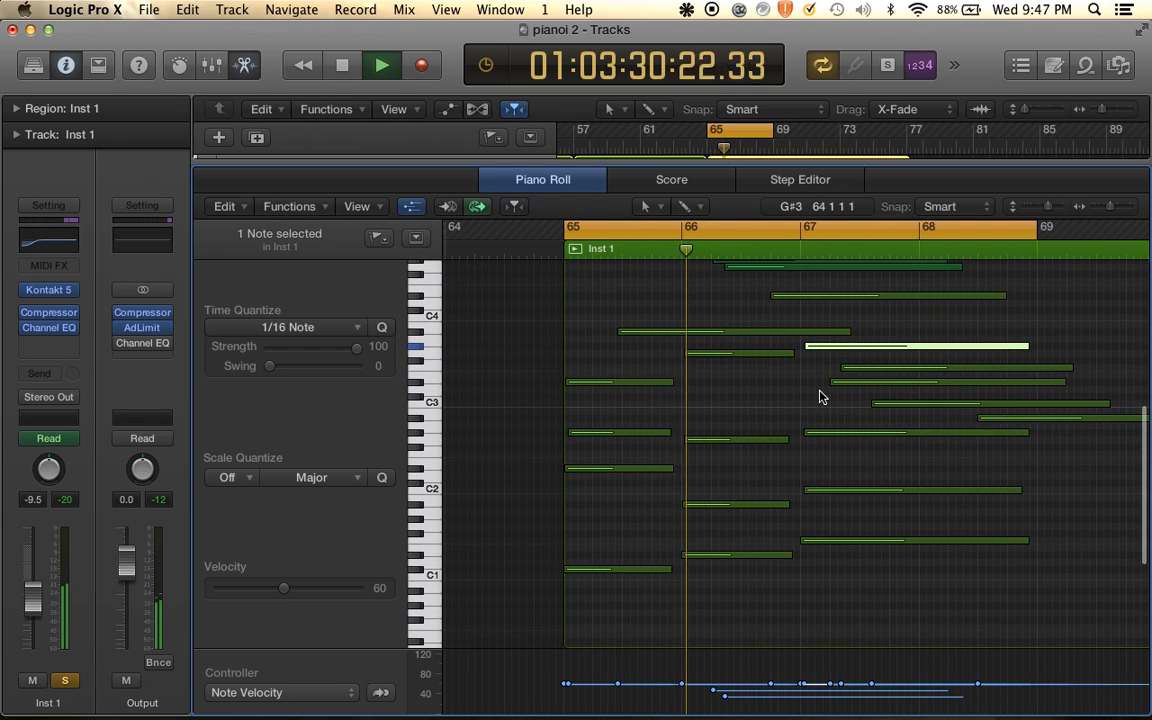
scroll(819, 397, up, 4)
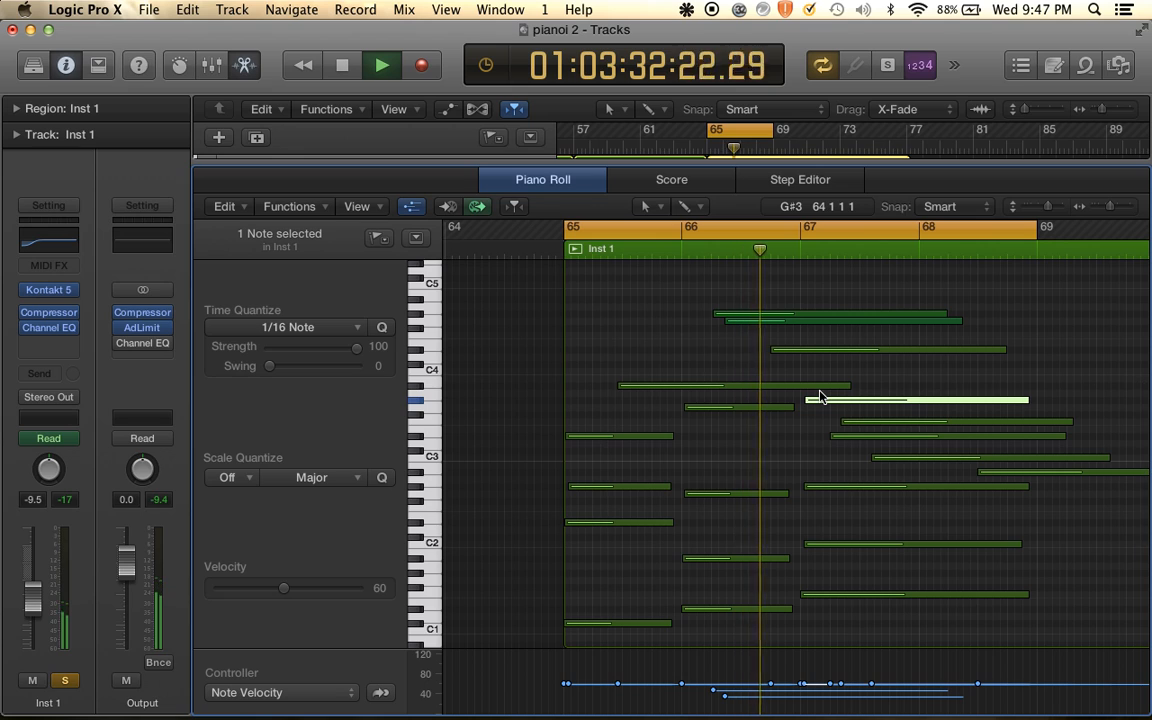
scroll(819, 397, down, 4)
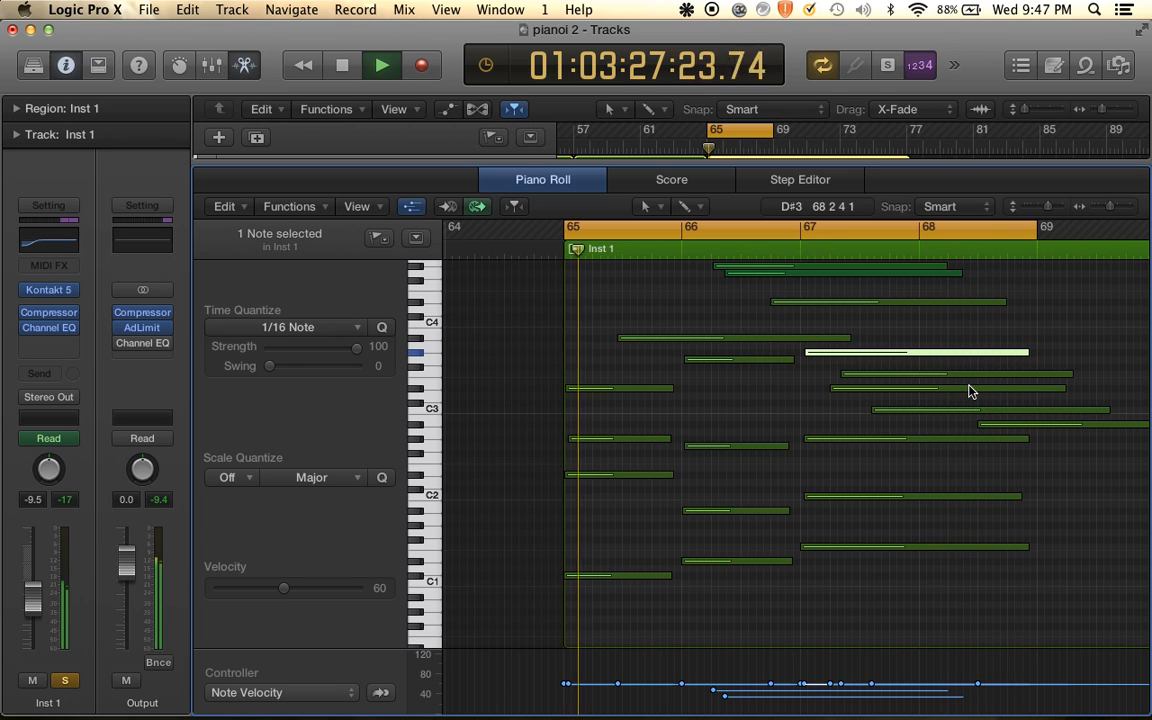
scroll(969, 391, up, 2)
scroll(969, 391, down, 1)
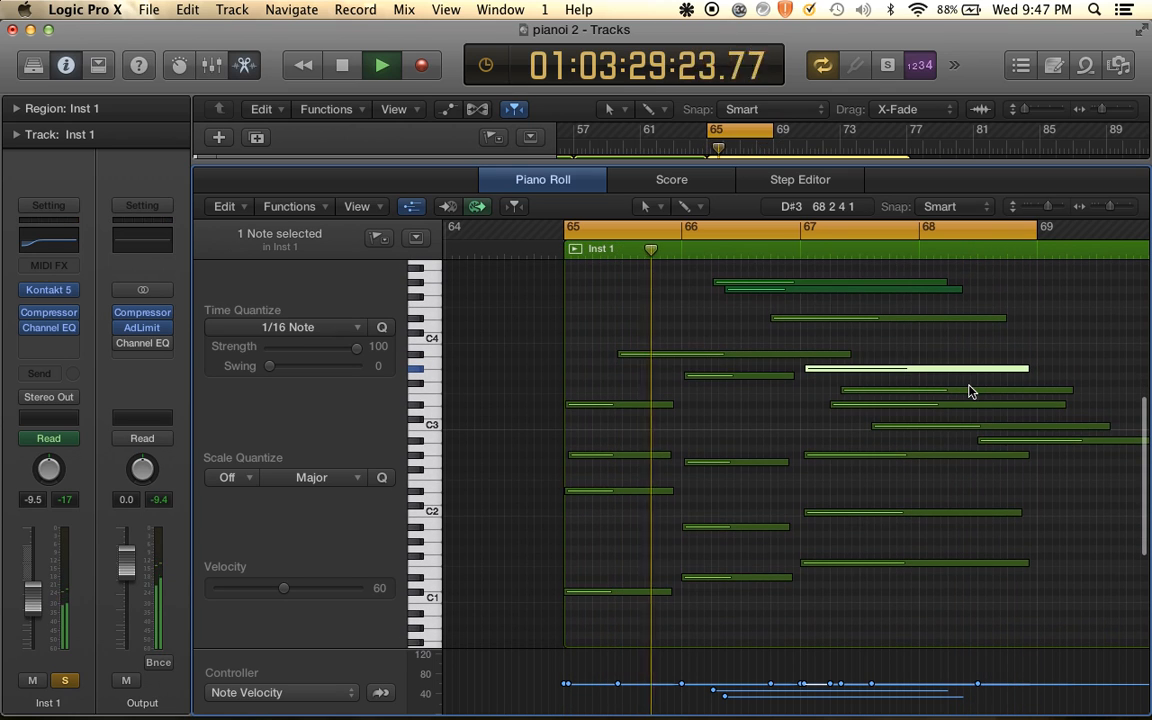
scroll(969, 391, up, 3)
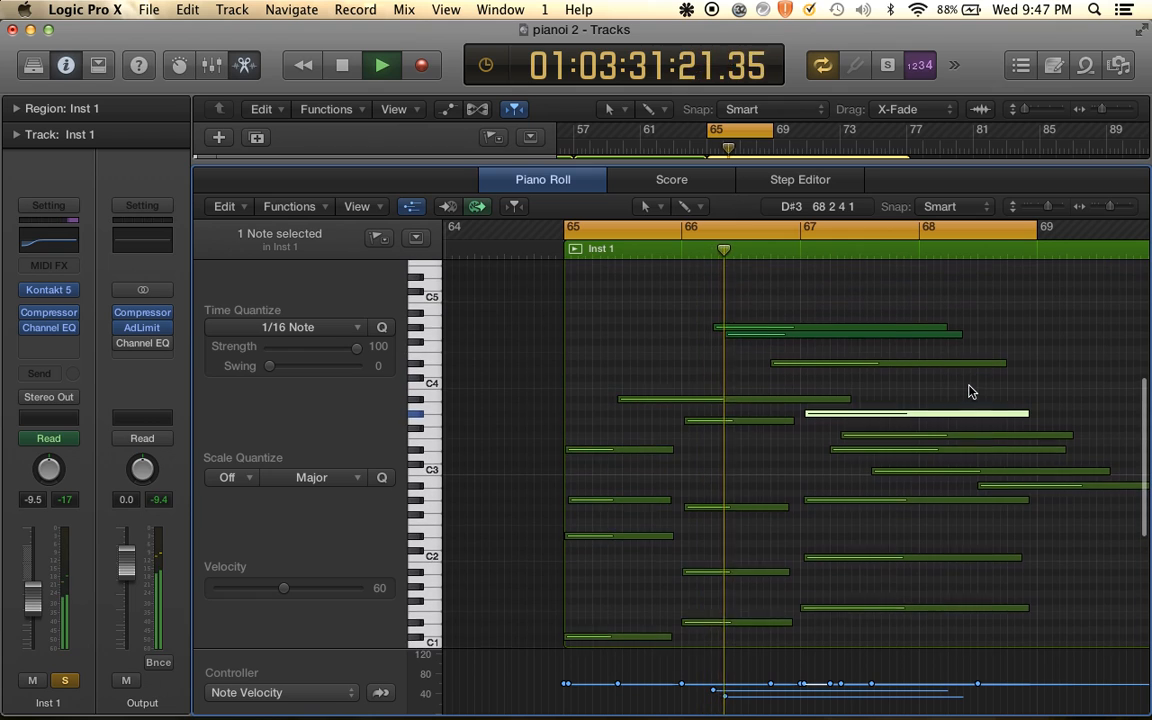
scroll(969, 391, down, 1)
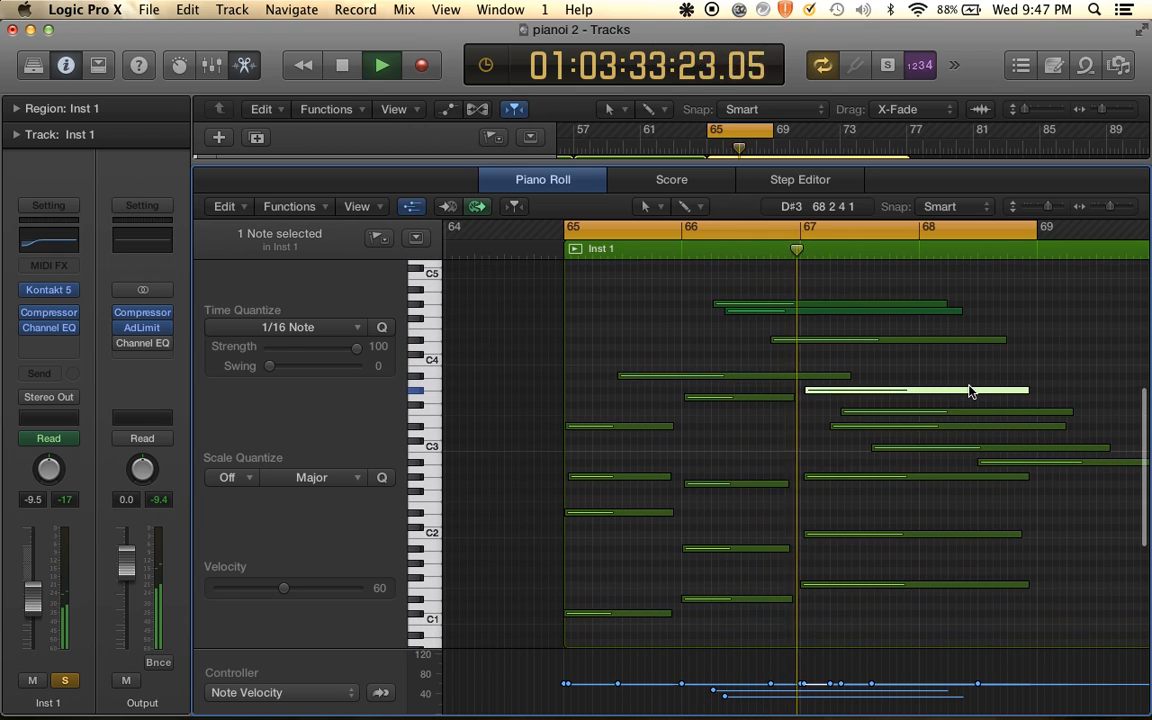
key(space)
Hide the note velocity lane and select all the notes of the Inst 1 region
scroll(969, 391, down, 3)
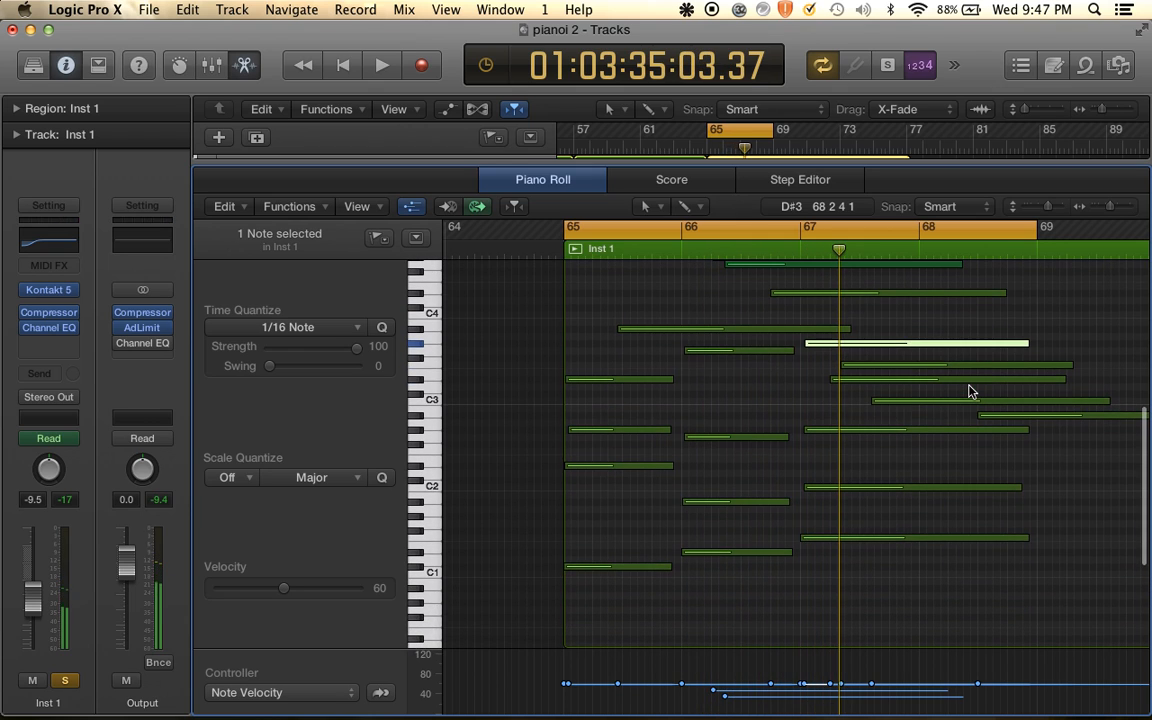
scroll(969, 391, right, 1)
scroll(969, 391, up, 2)
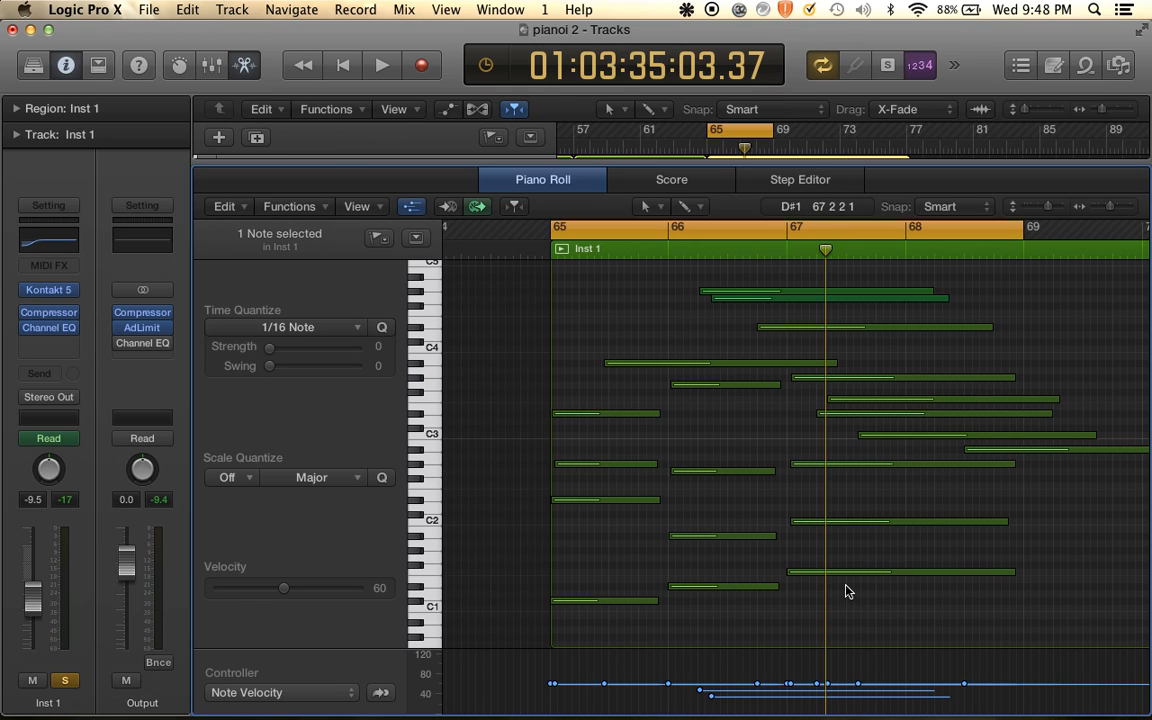
drag(1066, 595, 563, 282)
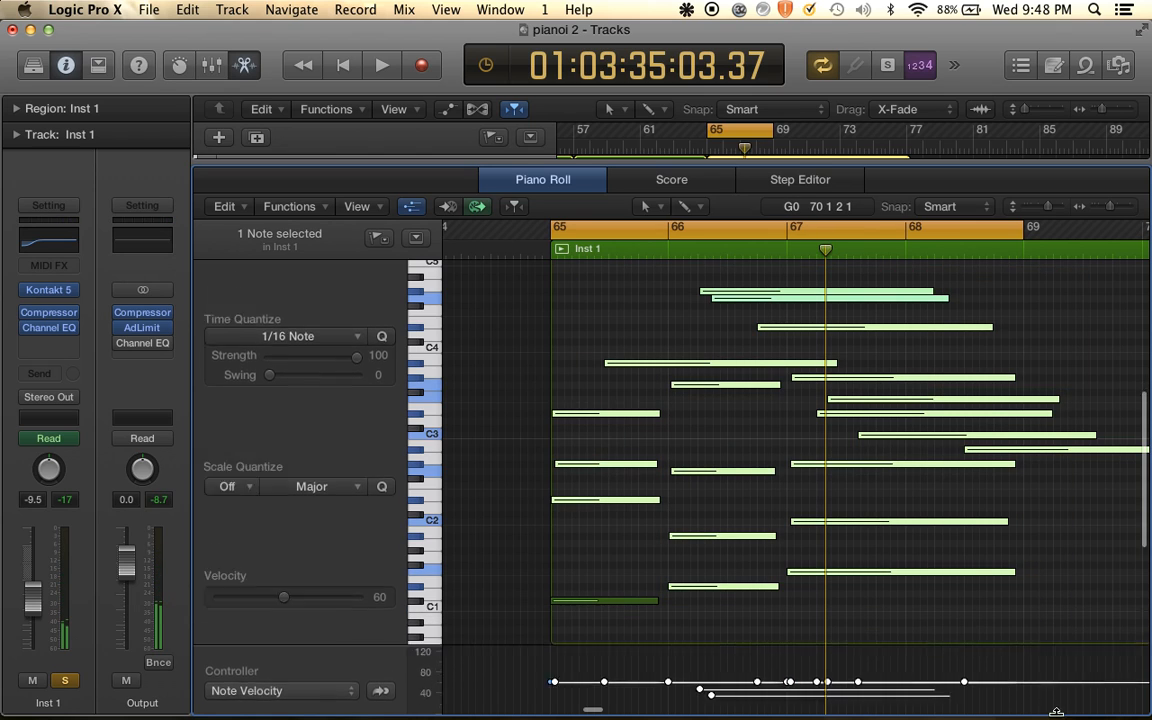
key(a)
drag(1057, 641, 541, 250)
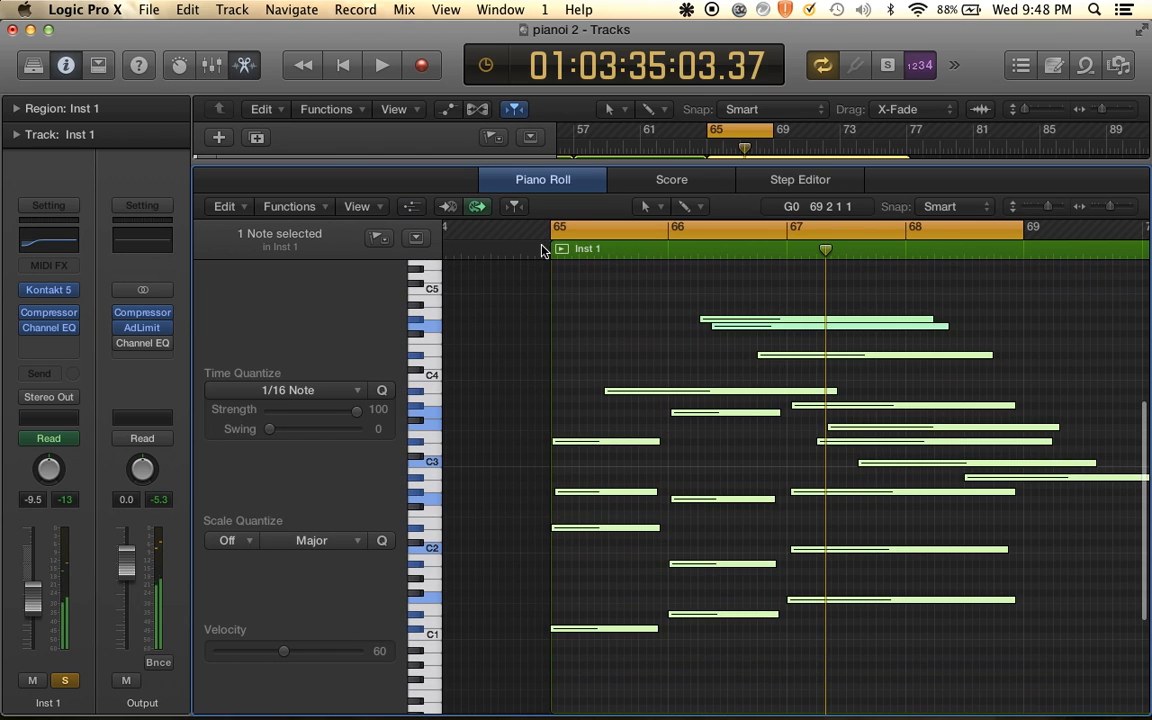
Lengthen all 20 selected notes together by a little over two bars and play the loop
drag(657, 538, 934, 523)
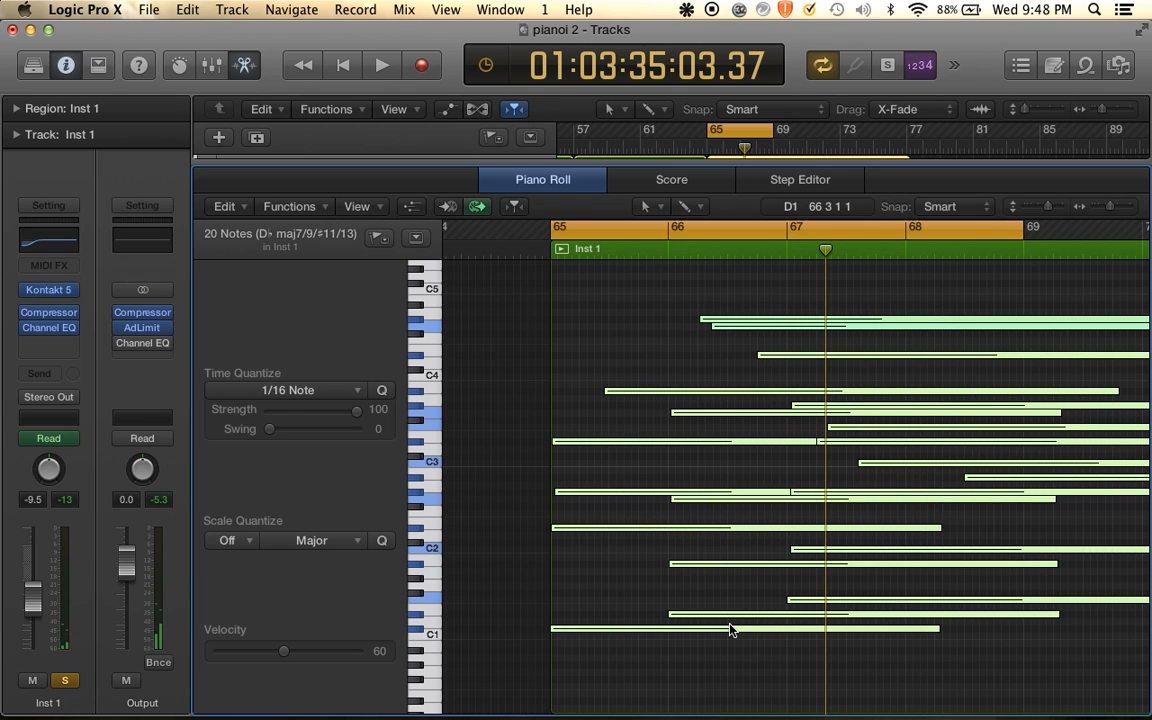
scroll(730, 627, down, 4)
key(space)
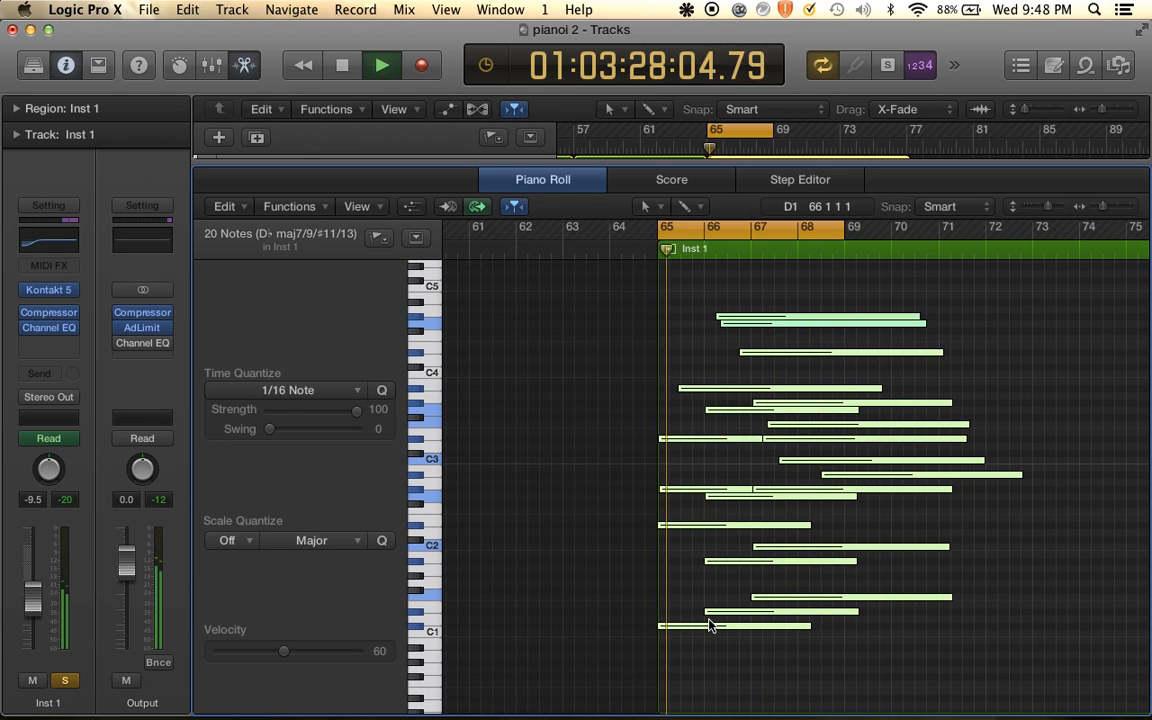
scroll(708, 626, up, 4)
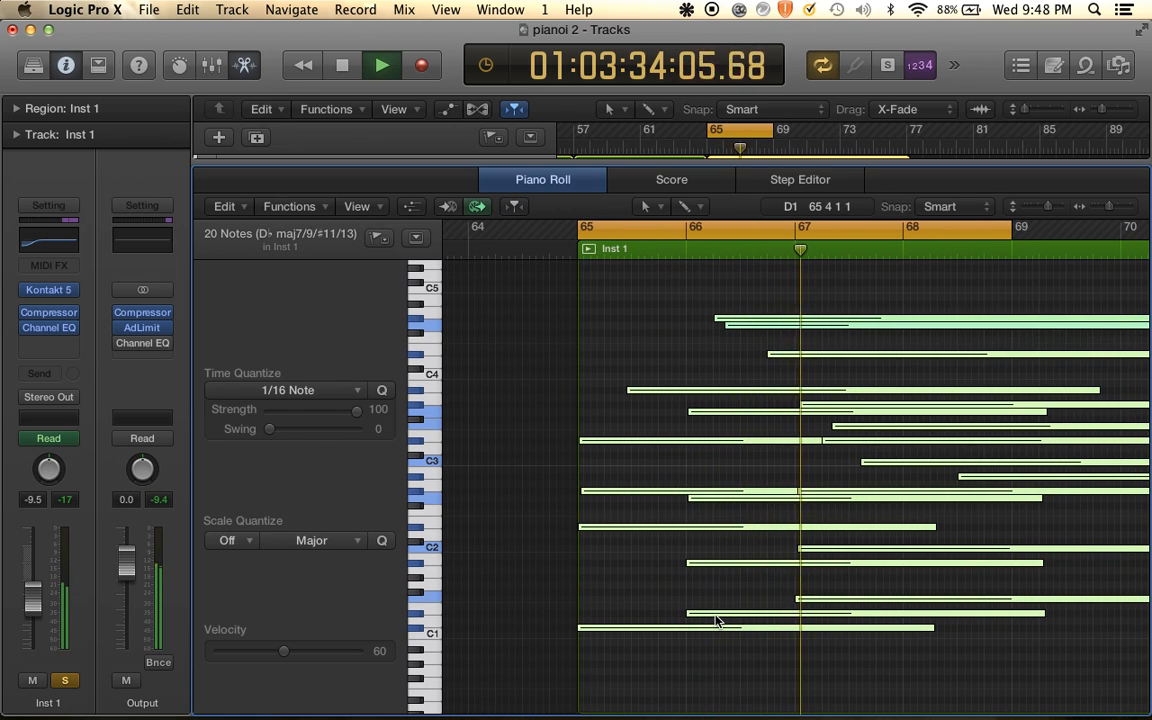
scroll(716, 621, right, 2)
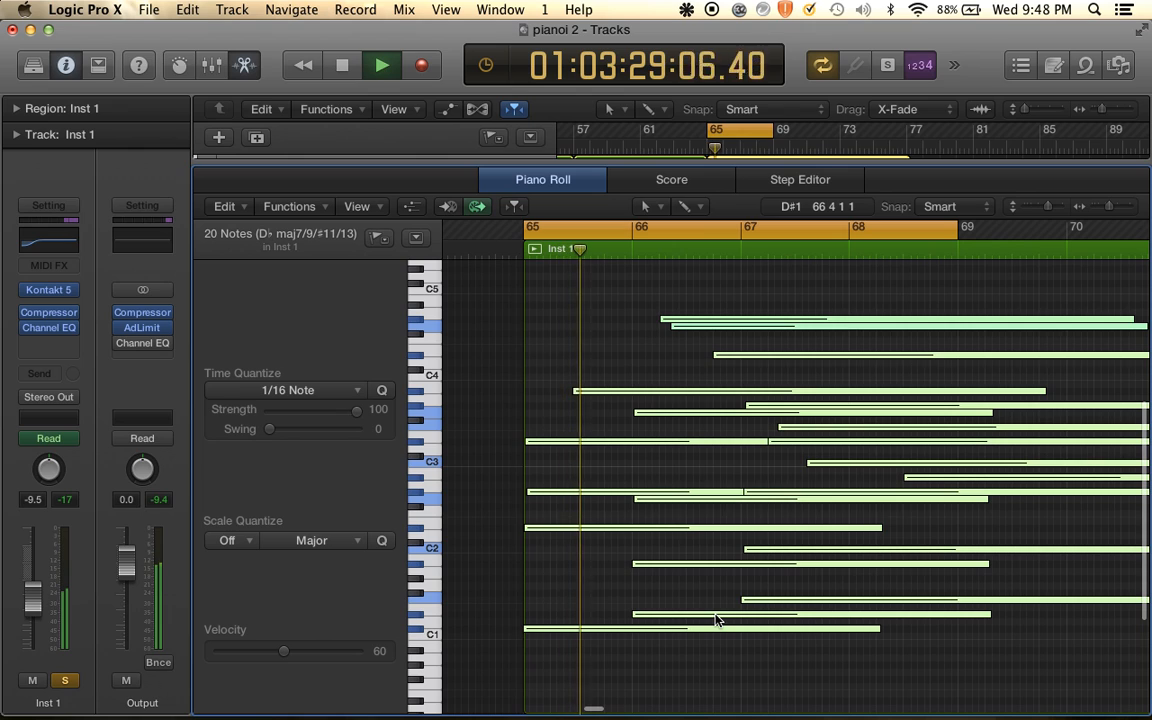
scroll(716, 620, down, 1)
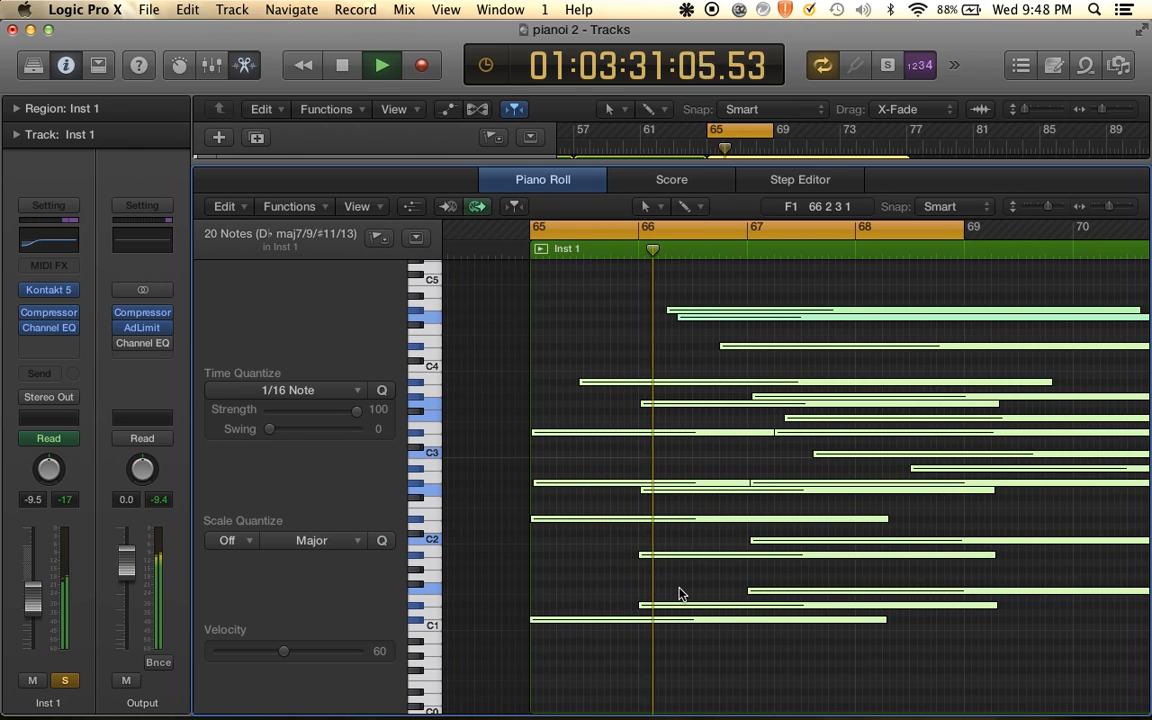
key(space)
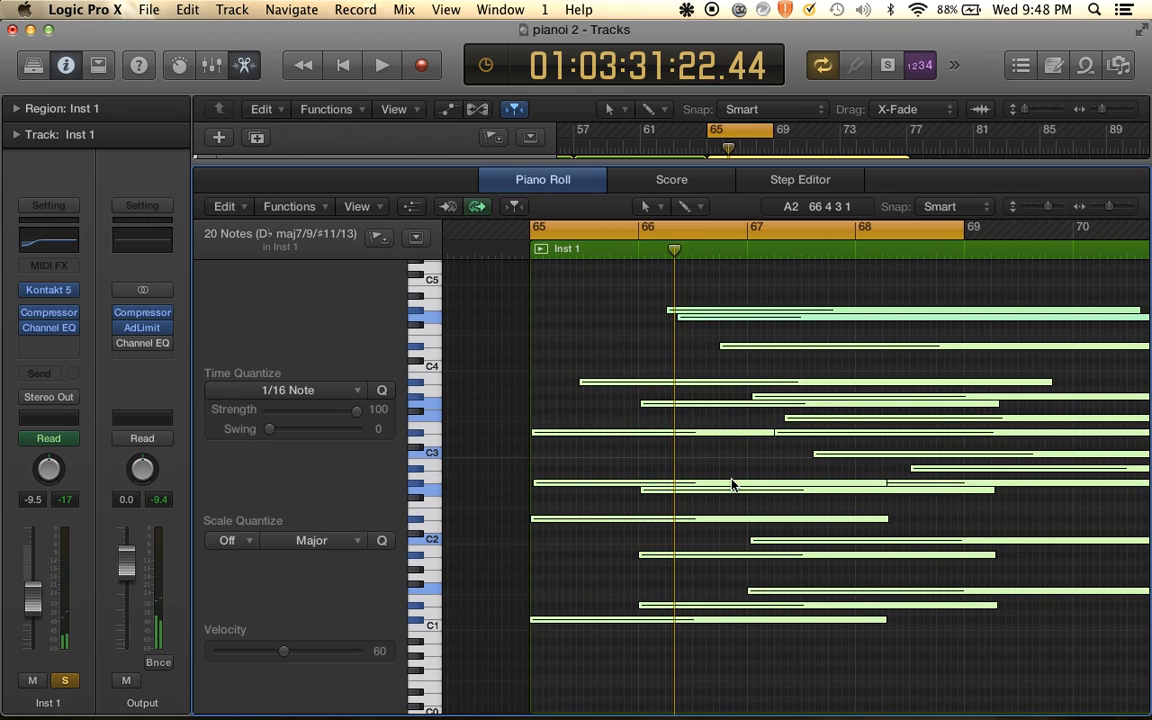
Deselect the notes, enlarge the Tracks area and turn off solo on the Inst 1 track
click(575, 577)
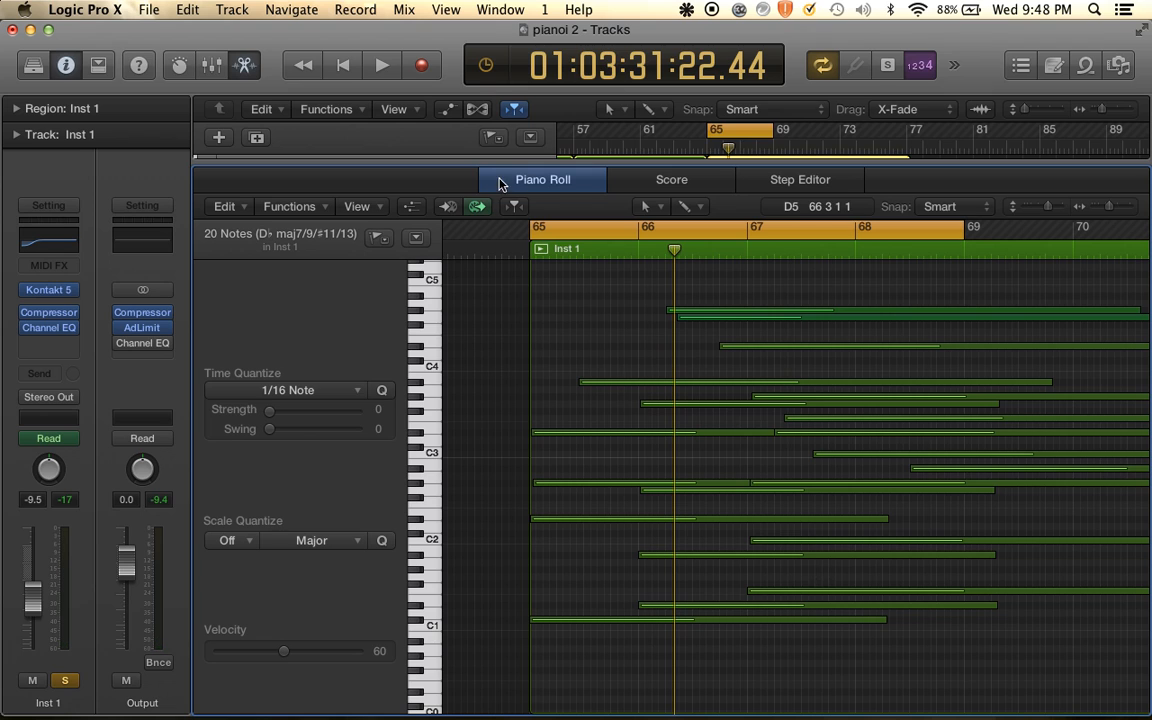
drag(499, 221, 520, 585)
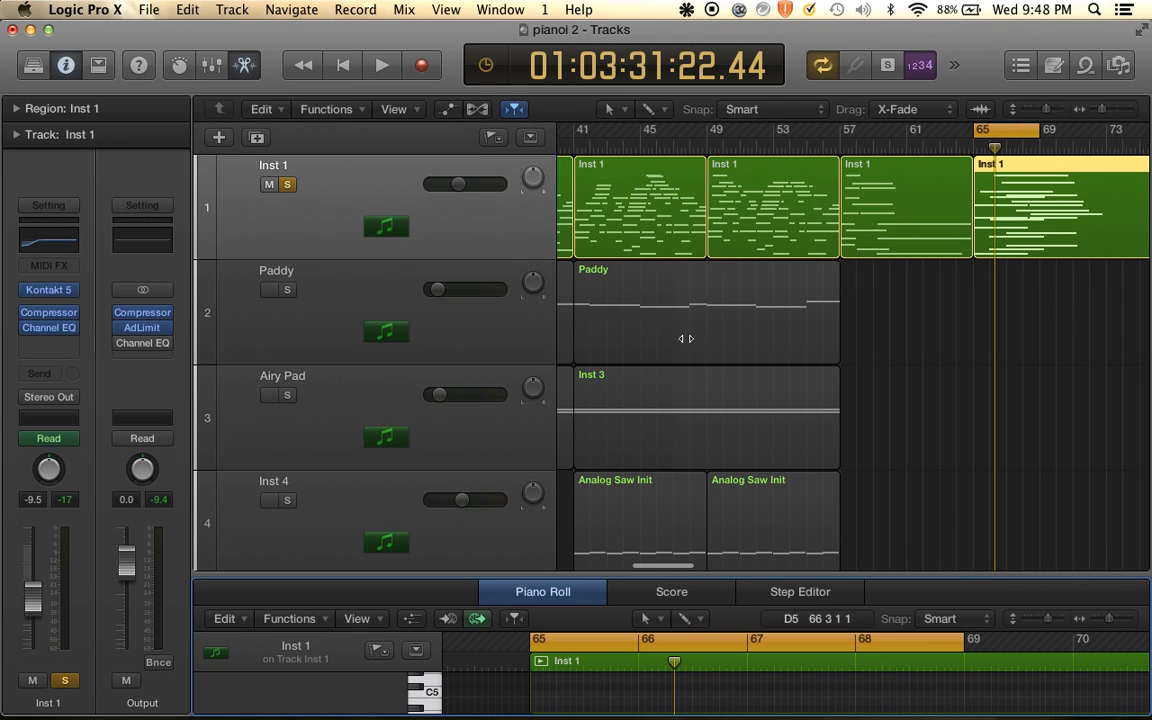
click(288, 185)
Turn off cycle mode and show the whole arrangement from bar 1
scroll(884, 312, down, 10)
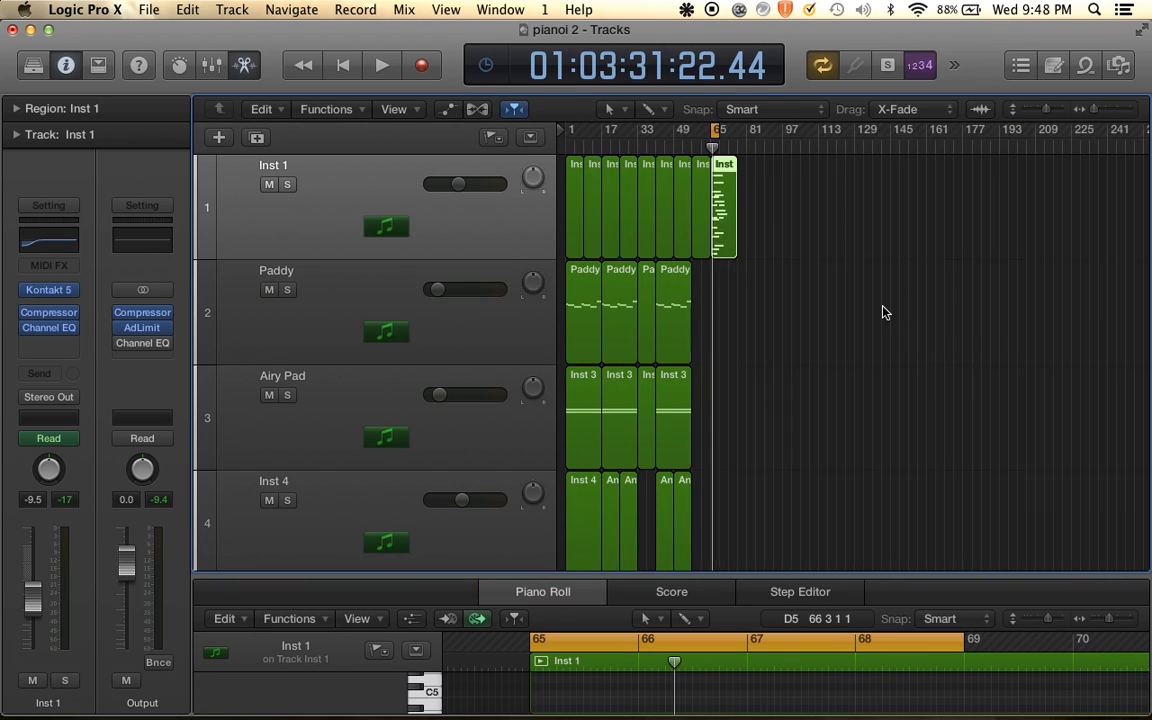
scroll(884, 312, up, 5)
scroll(884, 312, up, 5)
scroll(926, 254, left, 2)
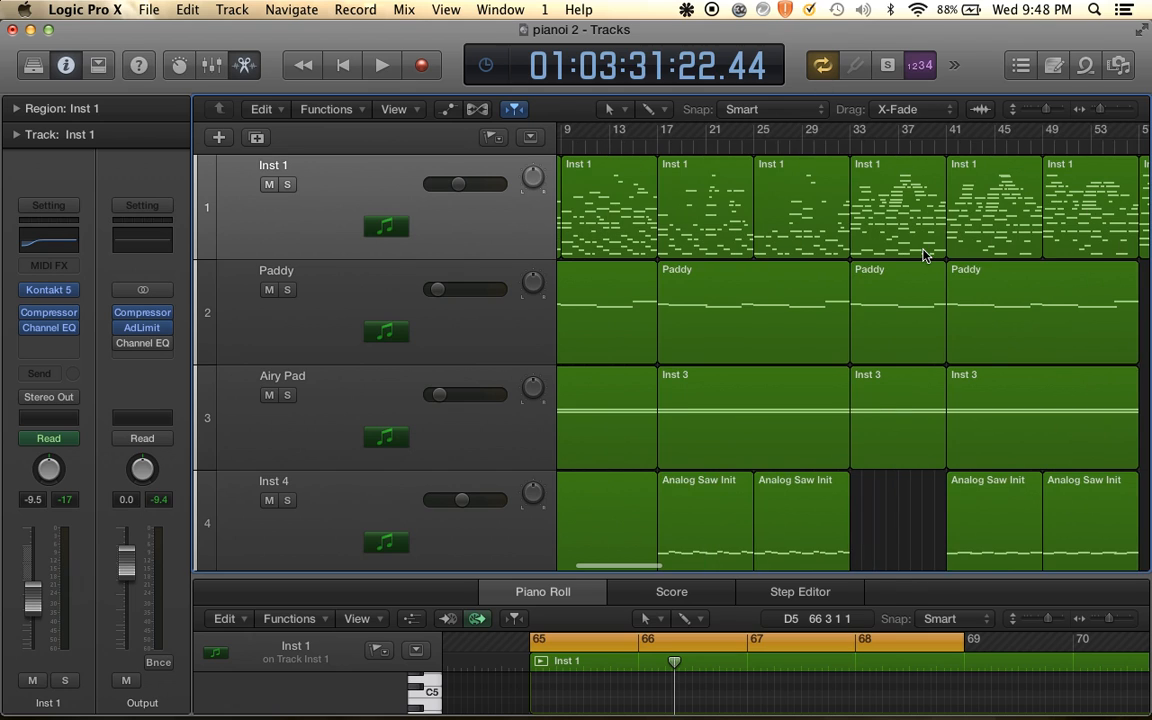
scroll(926, 254, down, 7)
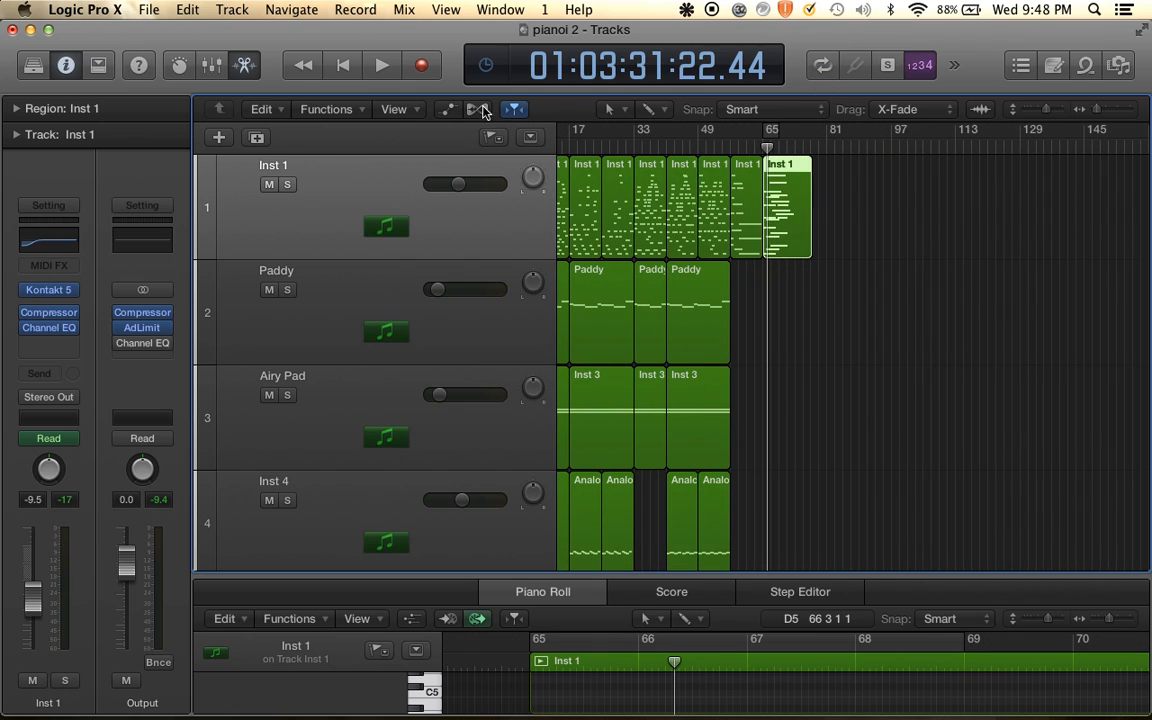
scroll(812, 412, left, 3)
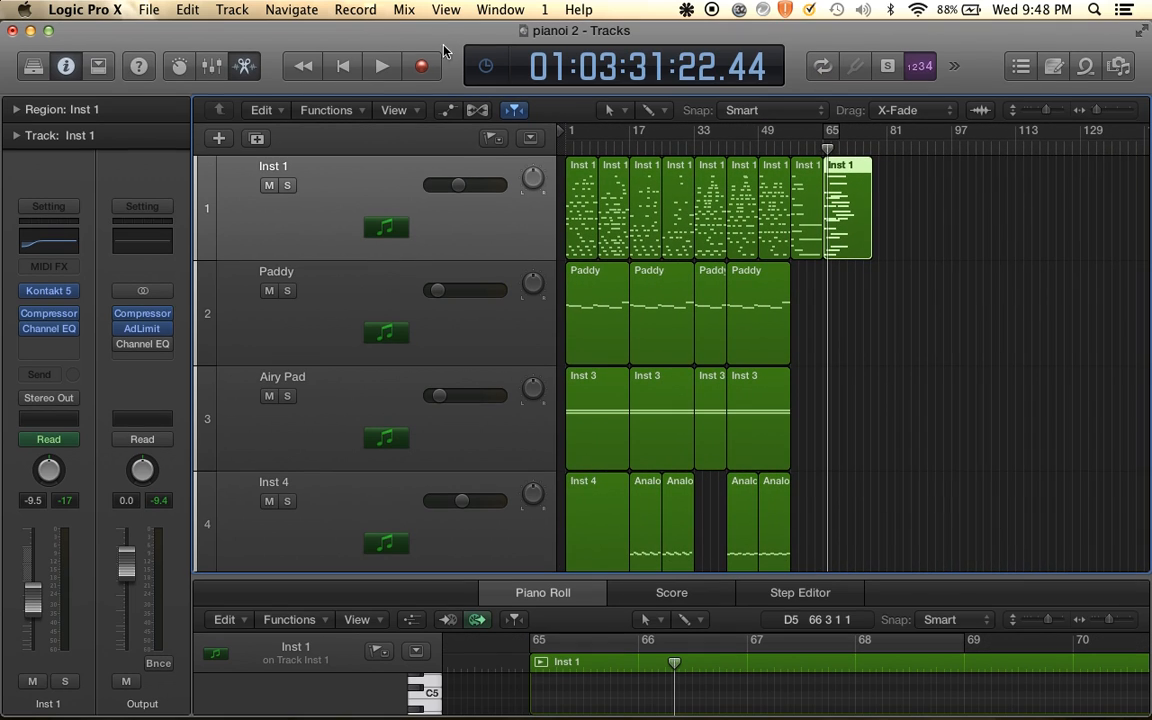